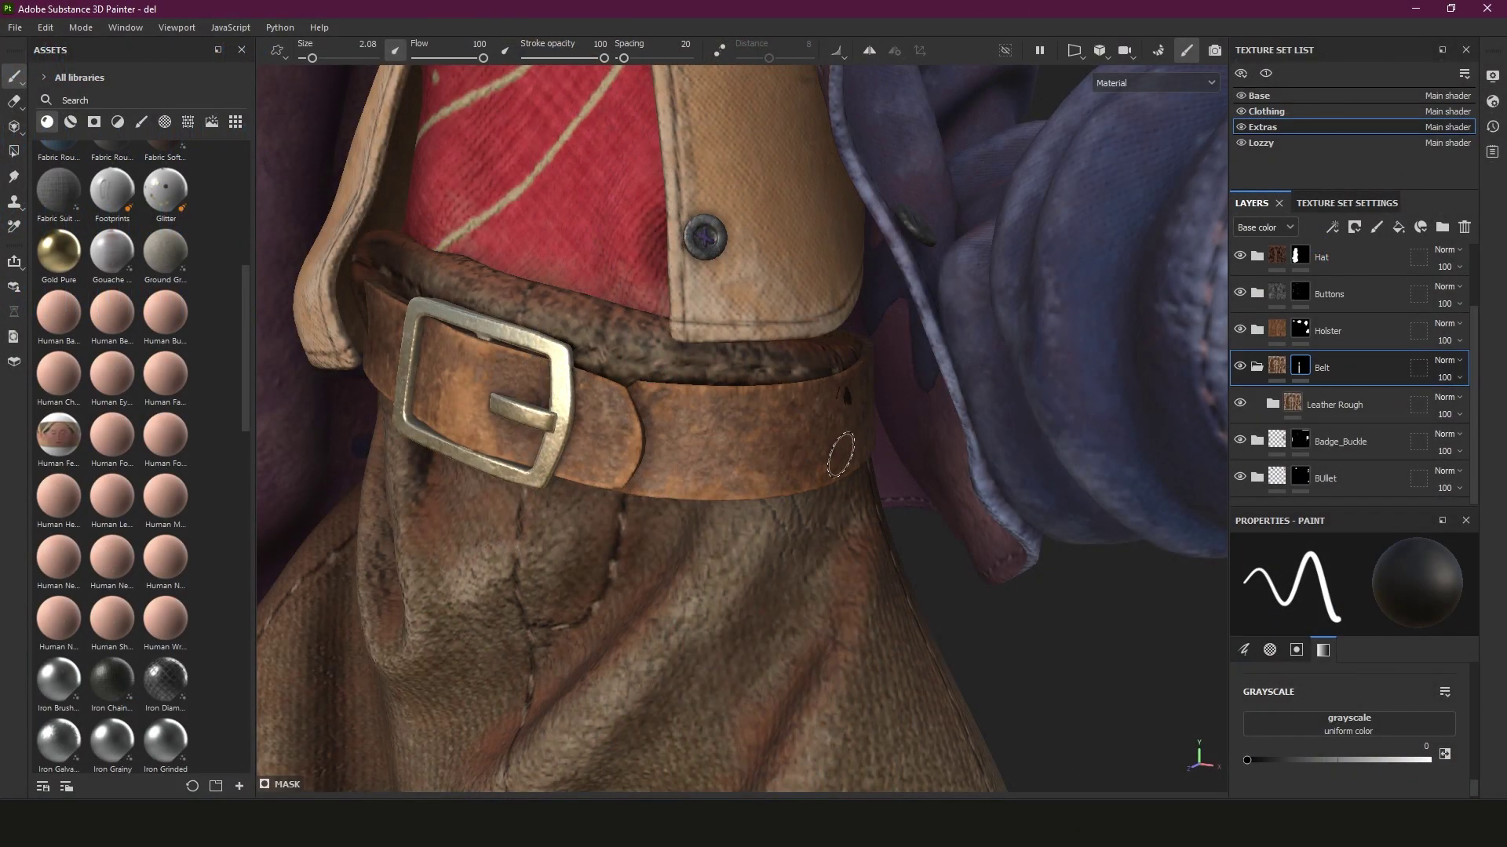
Create a folder named Stitches inside the Belt folder, above Leather Rough
{"action": "mouse_move", "coordinate": [840, 455]}
{"action": "left_mouse_down", "text": "alt"}
{"action": "mouse_move", "coordinate": [742, 377]}
{"action": "mouse_move", "coordinate": [763, 419]}
{"action": "left_mouse_up", "text": "alt"}
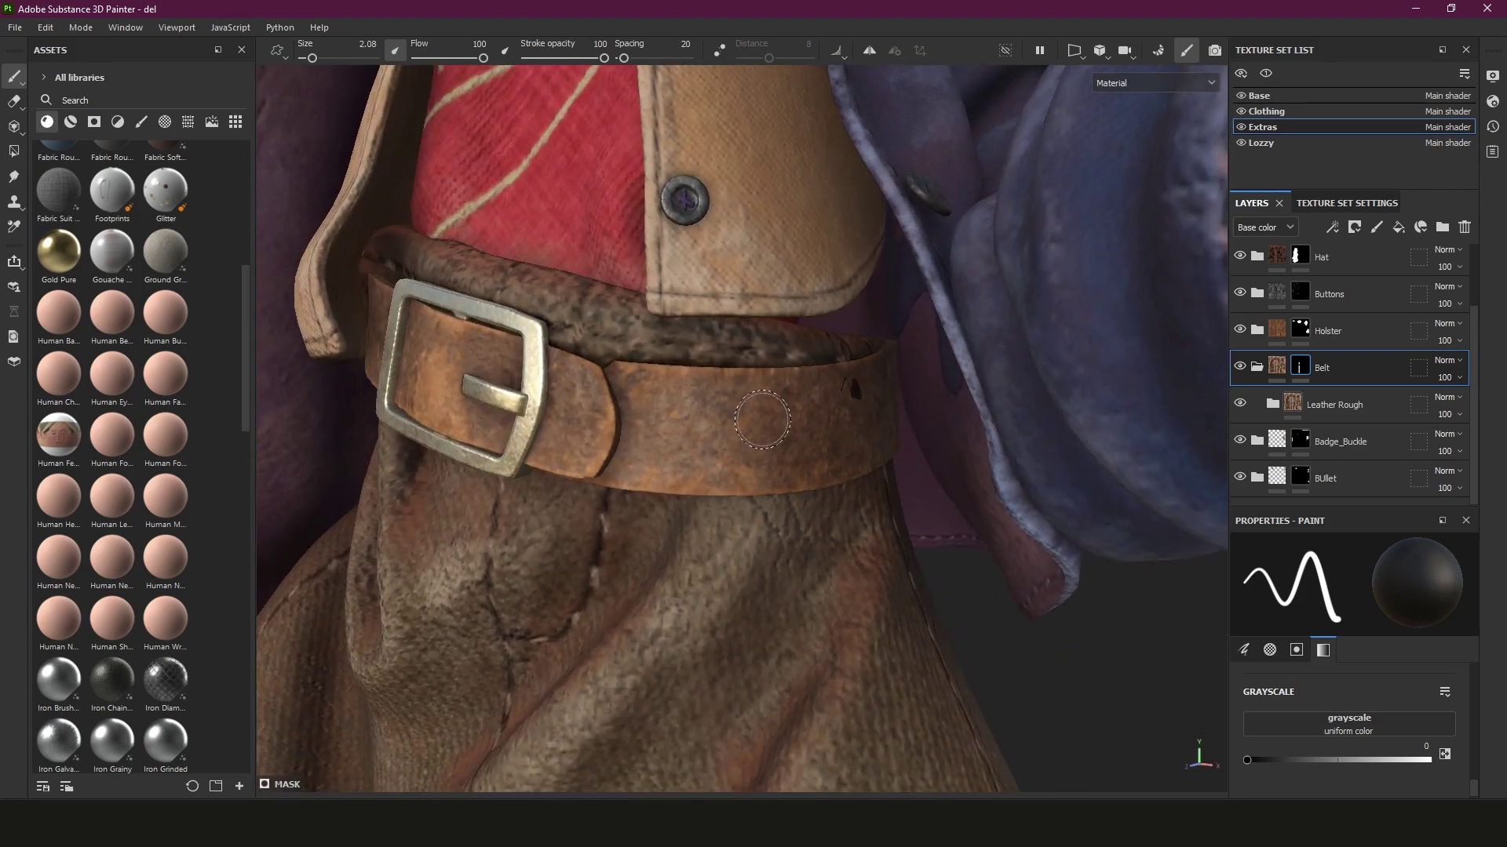
{"action": "right_click_drag", "start_coordinate": [763, 419], "coordinate": [754, 419], "text": "ctrl"}
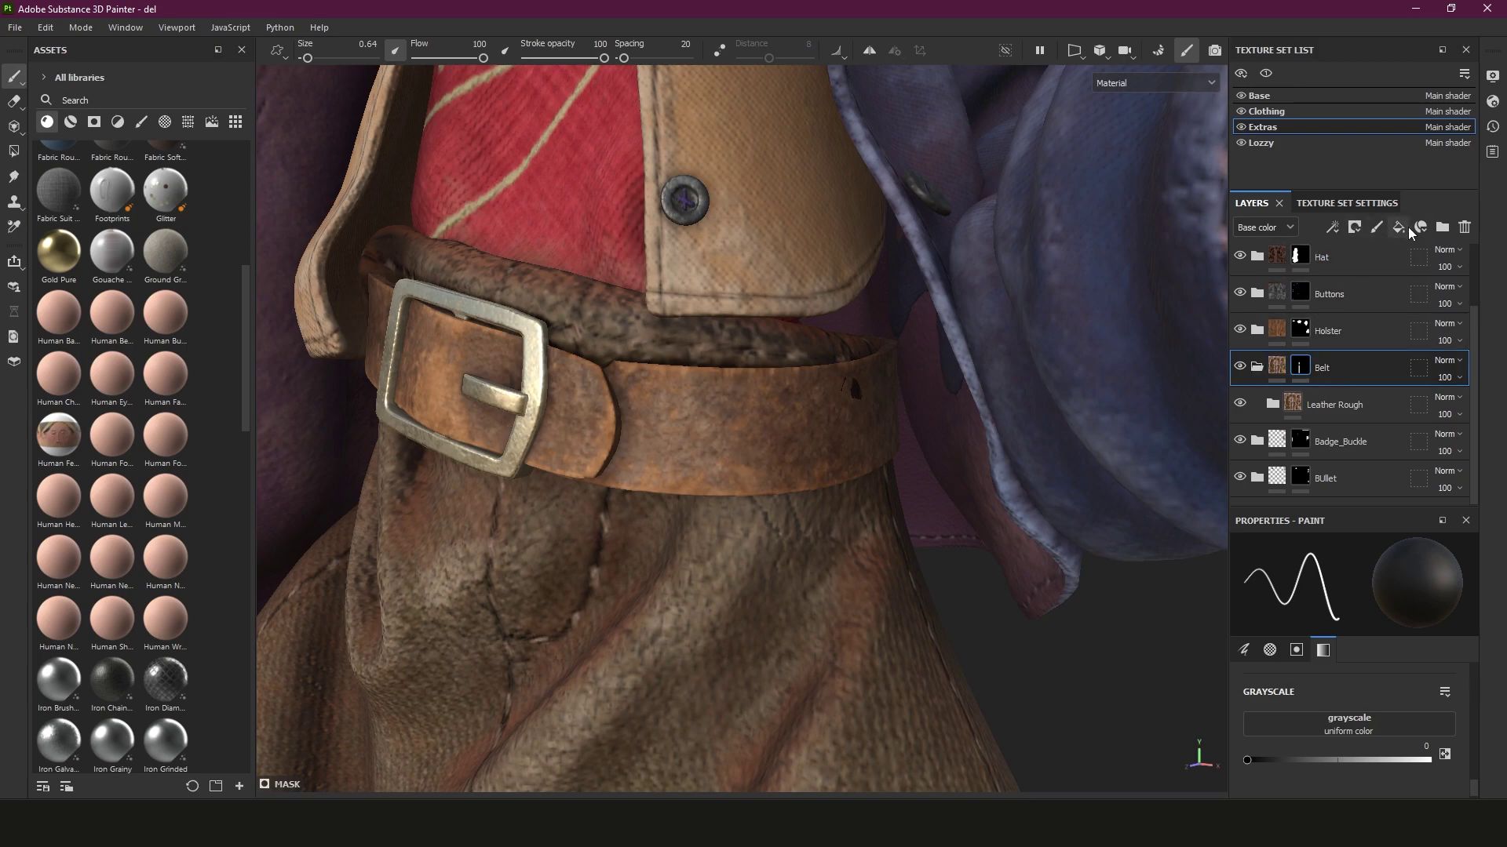
{"action": "left_click", "coordinate": [1442, 227]}
{"action": "left_click_drag", "start_coordinate": [1345, 404], "coordinate": [1334, 404]}
{"action": "double_click", "coordinate": [1332, 407]}
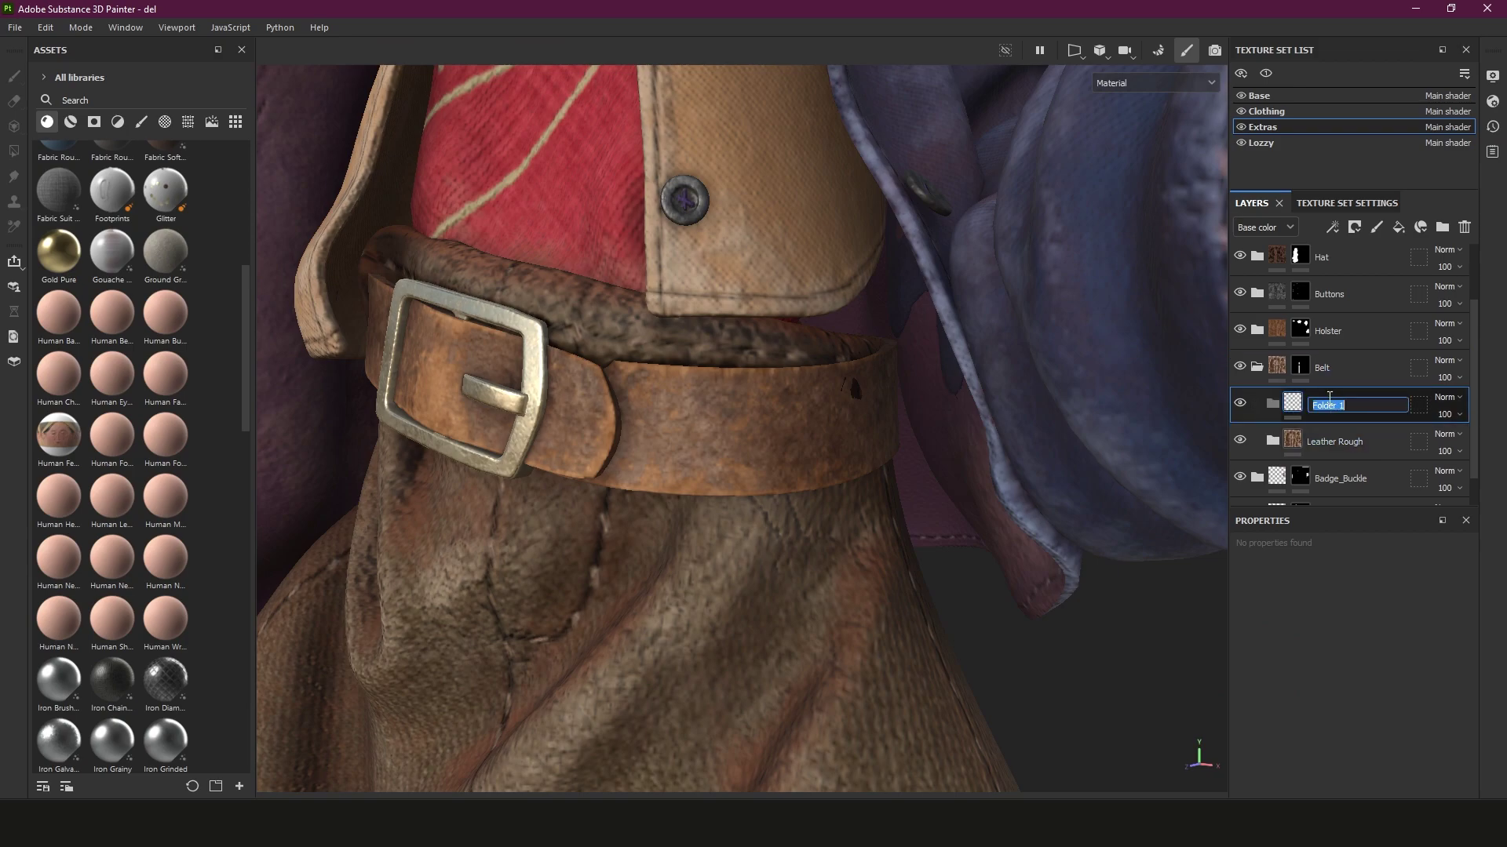
{"action": "type", "text": "Stitches"}
{"action": "key", "text": "Return"}
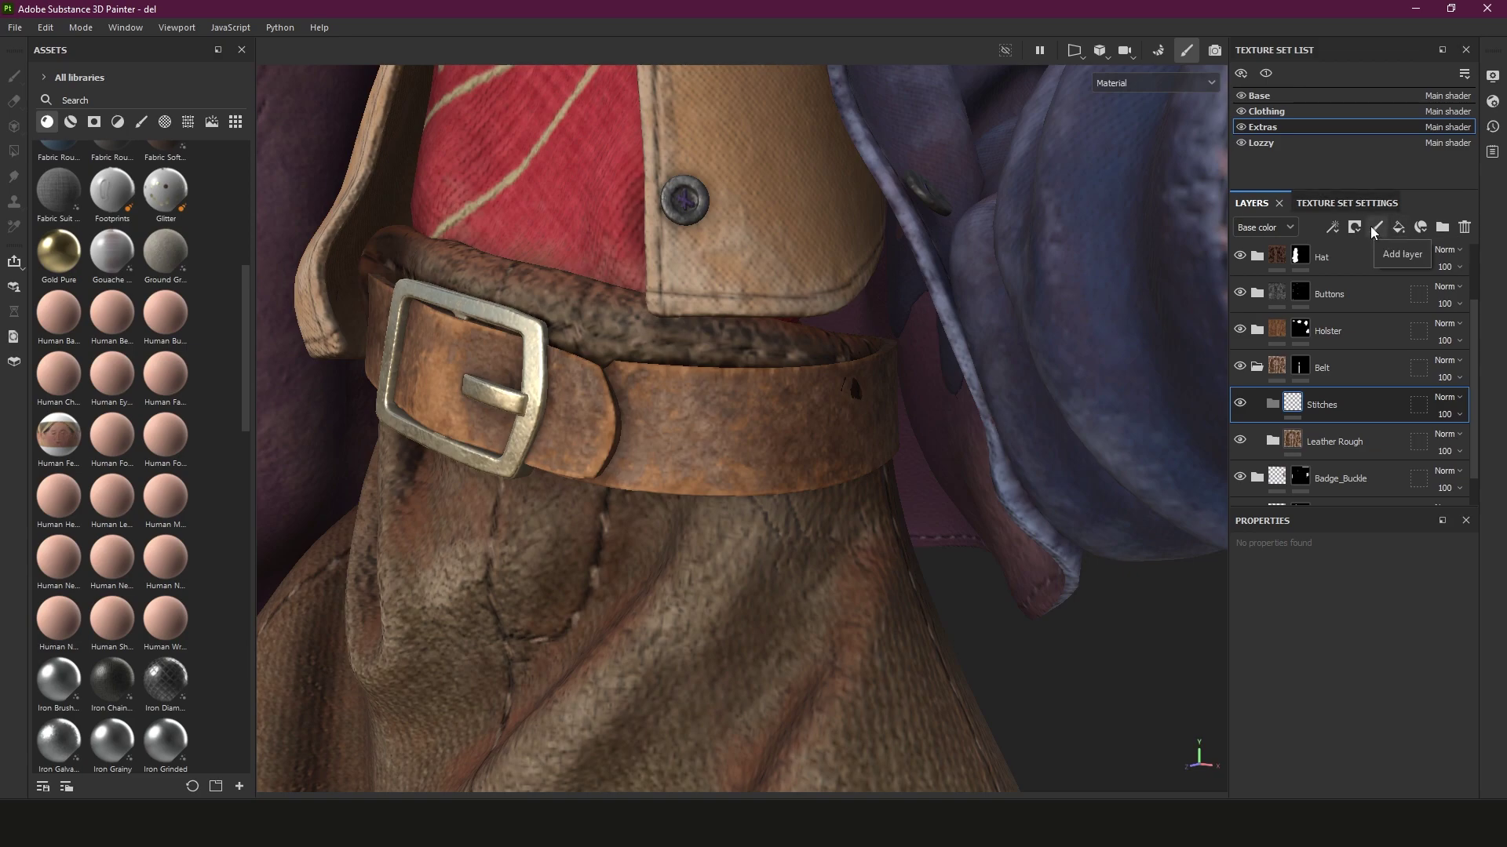
Add a paint layer named Stiches inside the Stitches folder, and reduce the brush size to 1.45
{"action": "double_click", "coordinate": [1318, 441]}
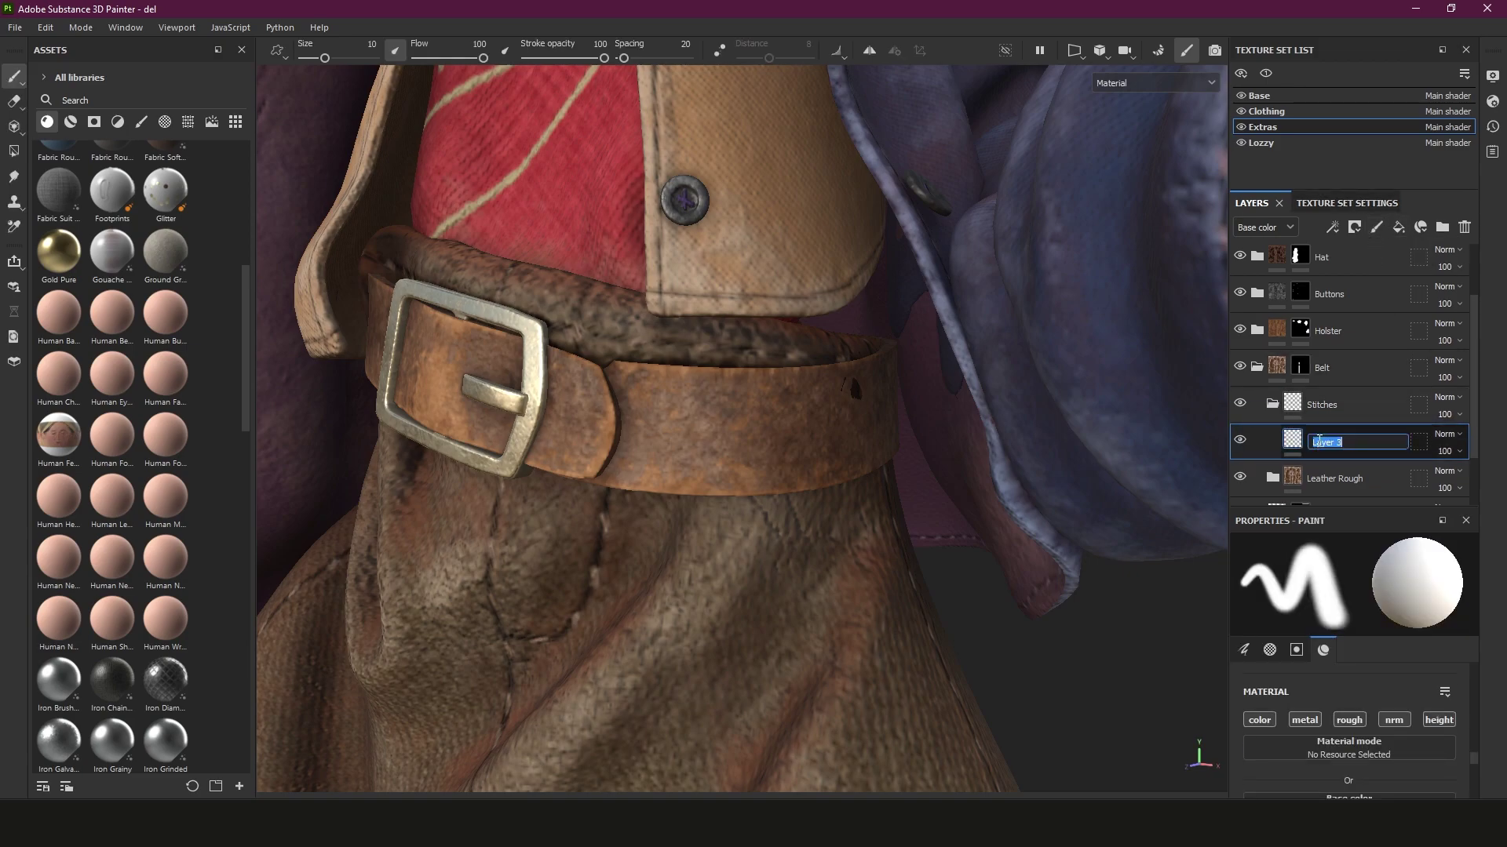
{"action": "type", "text": "Stiches"}
{"action": "key", "text": "Return"}
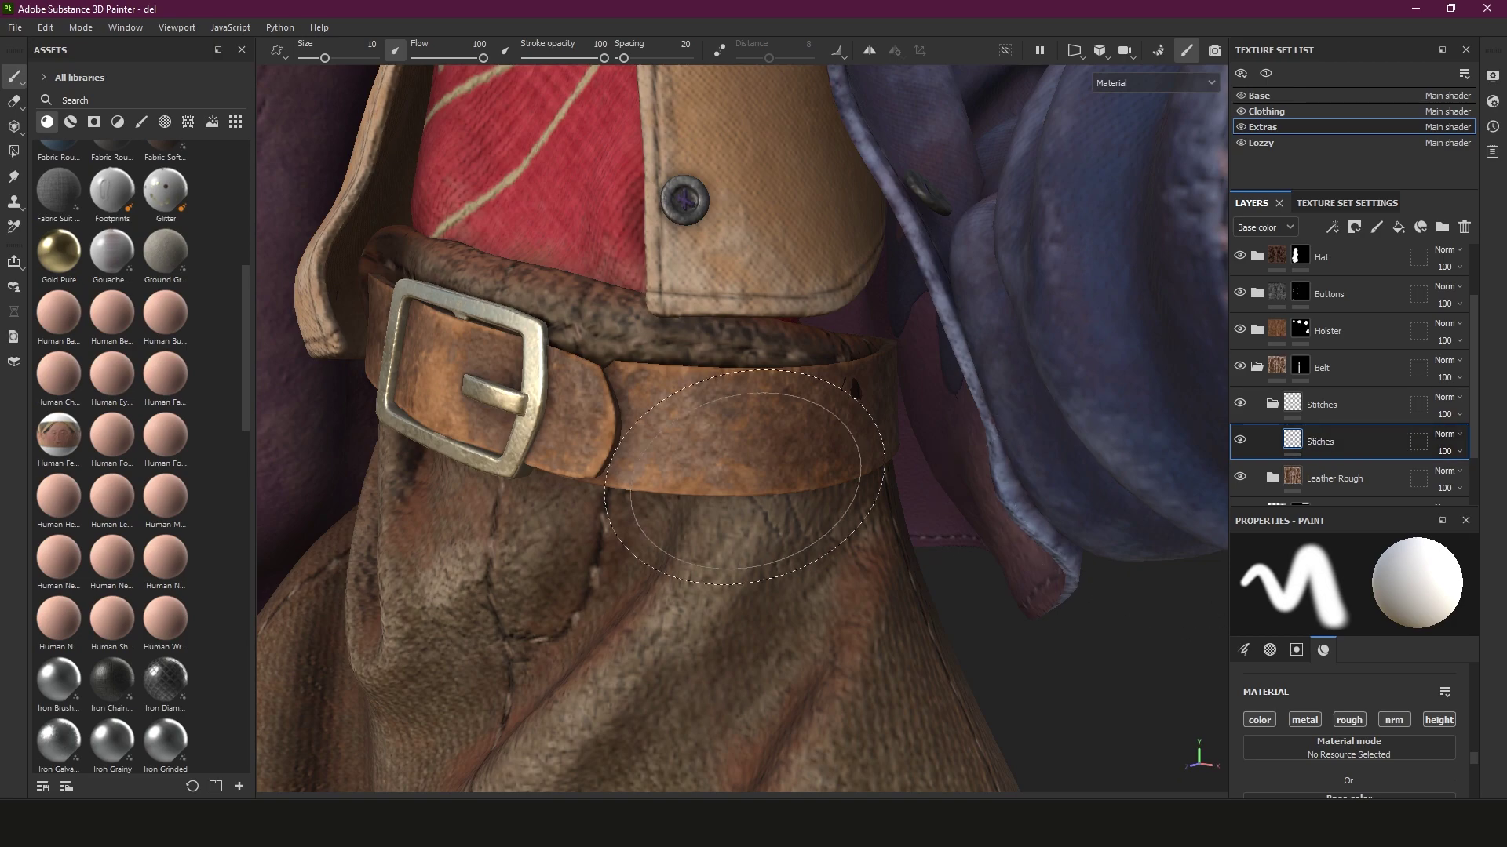
{"action": "mouse_move", "coordinate": [687, 428]}
{"action": "right_mouse_down", "text": "ctrl"}
{"action": "mouse_move", "coordinate": [628, 429]}
{"action": "mouse_move", "coordinate": [667, 428]}
{"action": "right_mouse_up", "text": "ctrl"}
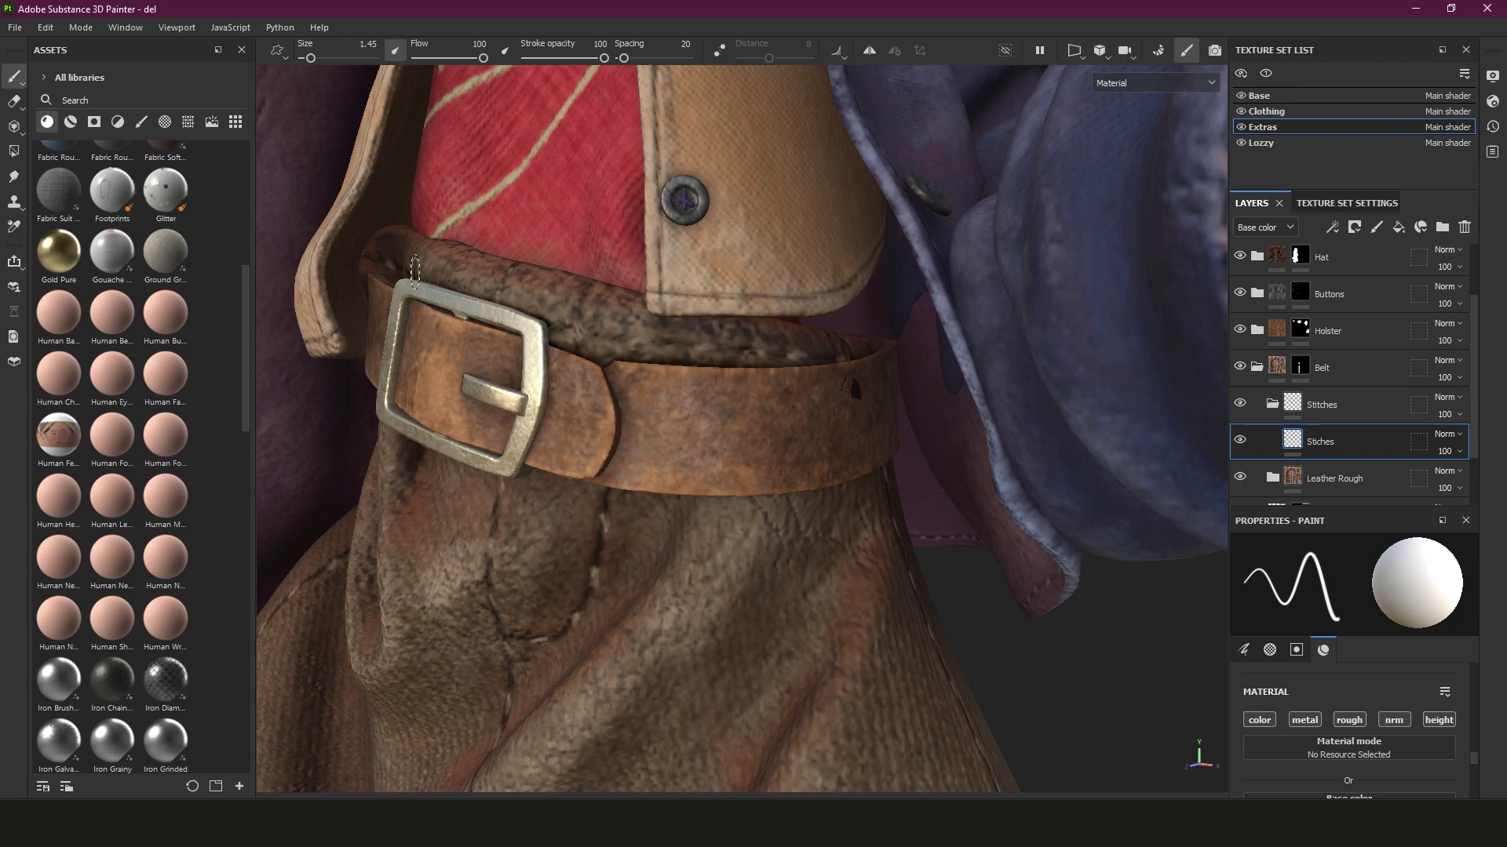
Search the assets for "stit", limit the results to brushes, and choose the Stitches Straight brush
{"action": "left_click", "coordinate": [106, 100]}
{"action": "type", "text": "stit"}
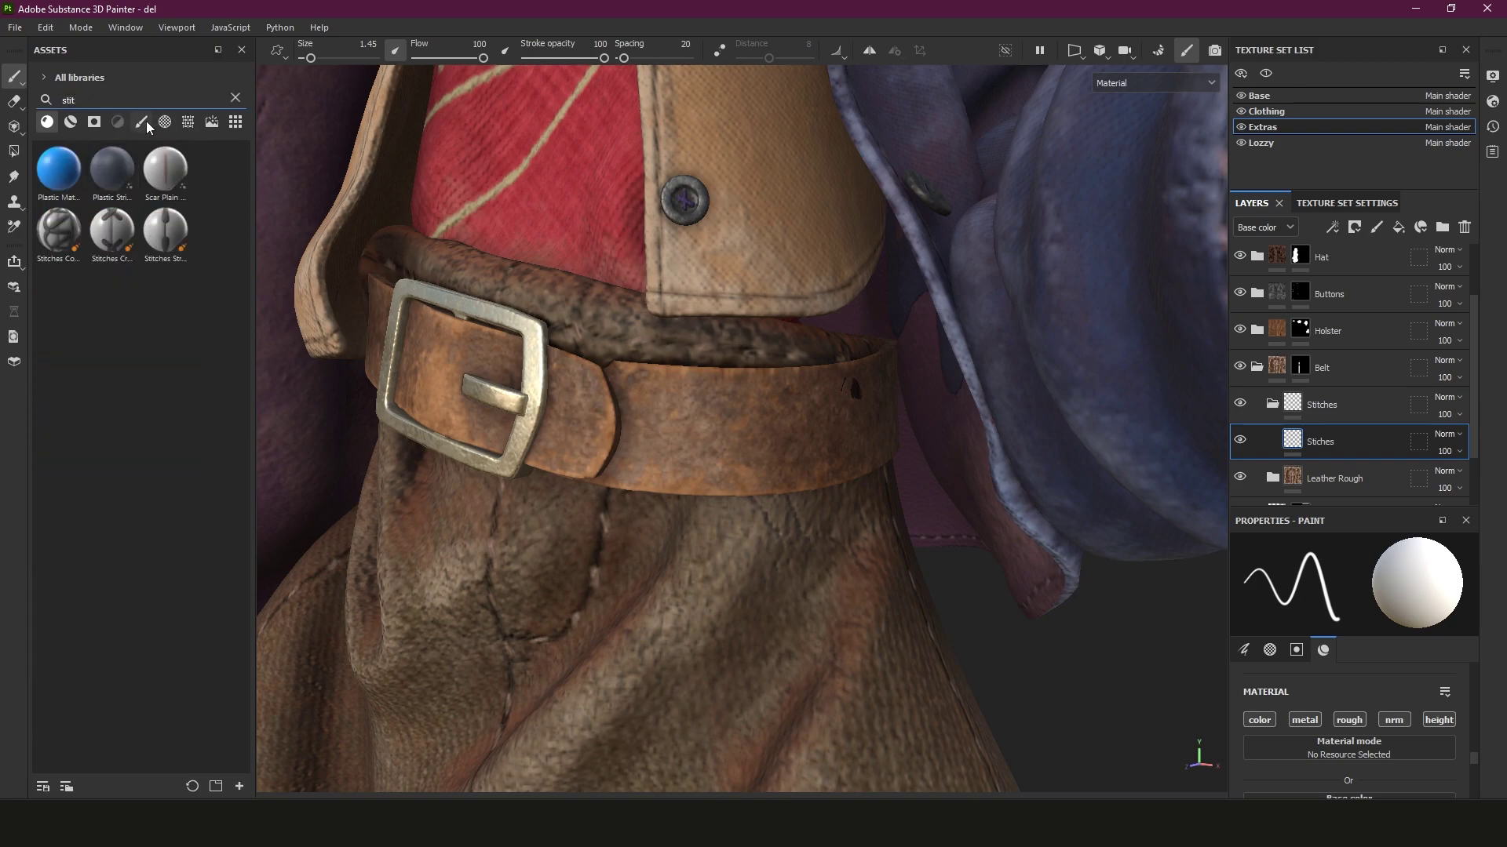
{"action": "left_click", "coordinate": [143, 123]}
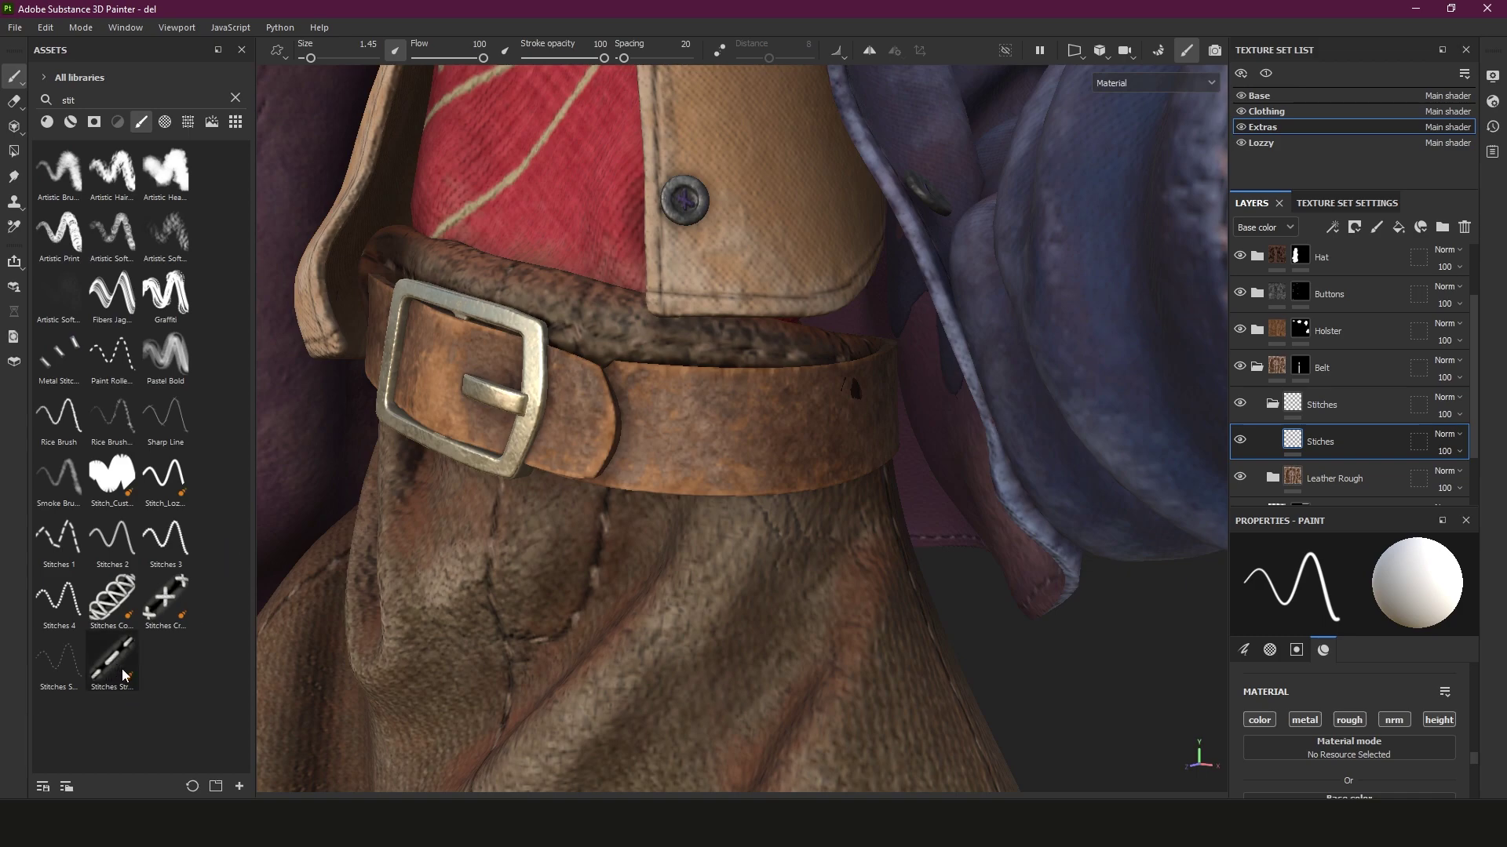
{"action": "mouse_move", "coordinate": [61, 667]}
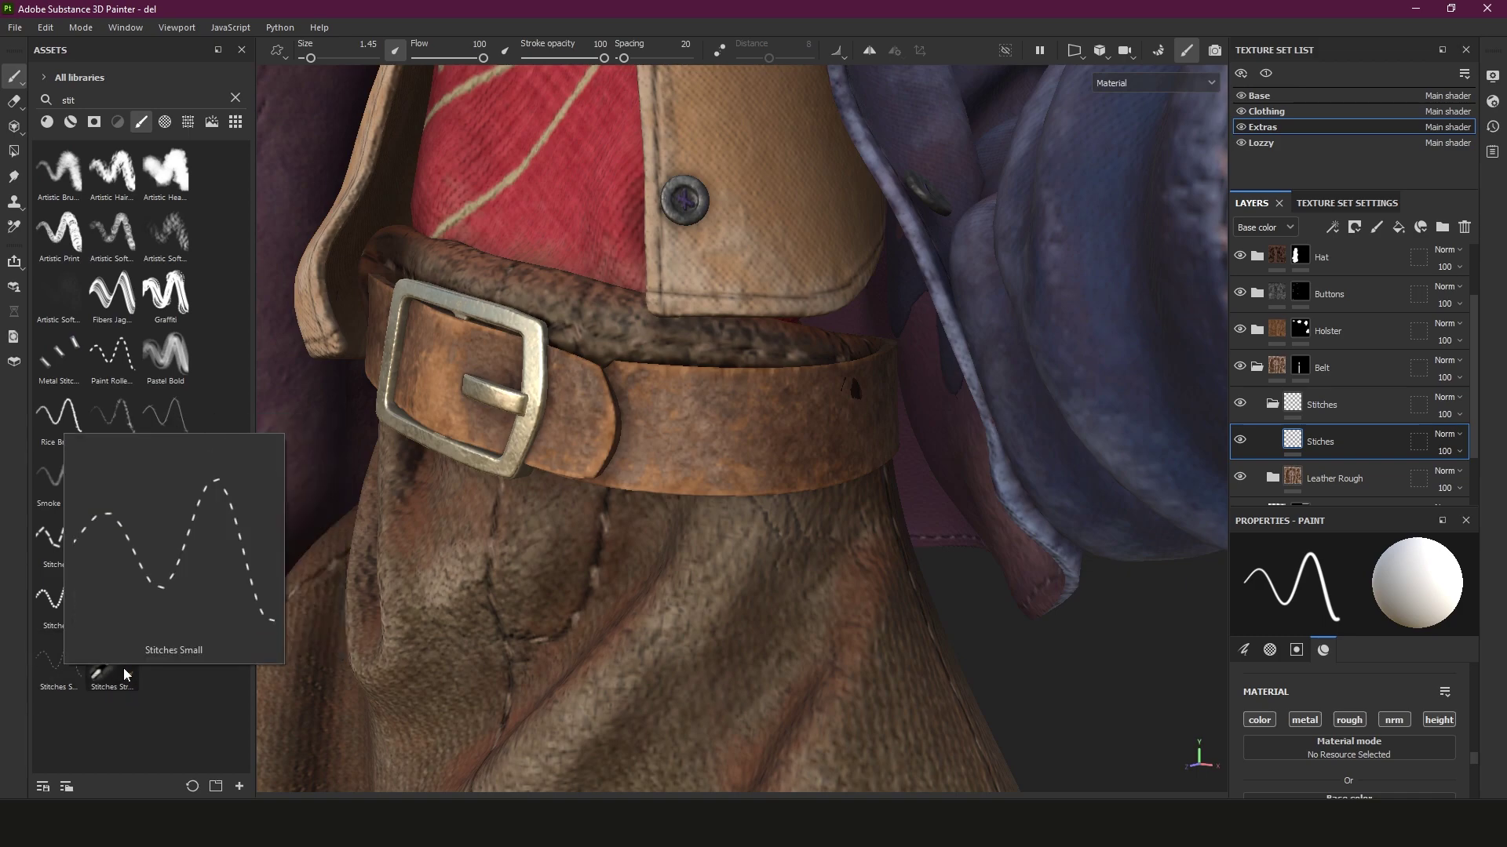
{"action": "mouse_move", "coordinate": [112, 675]}
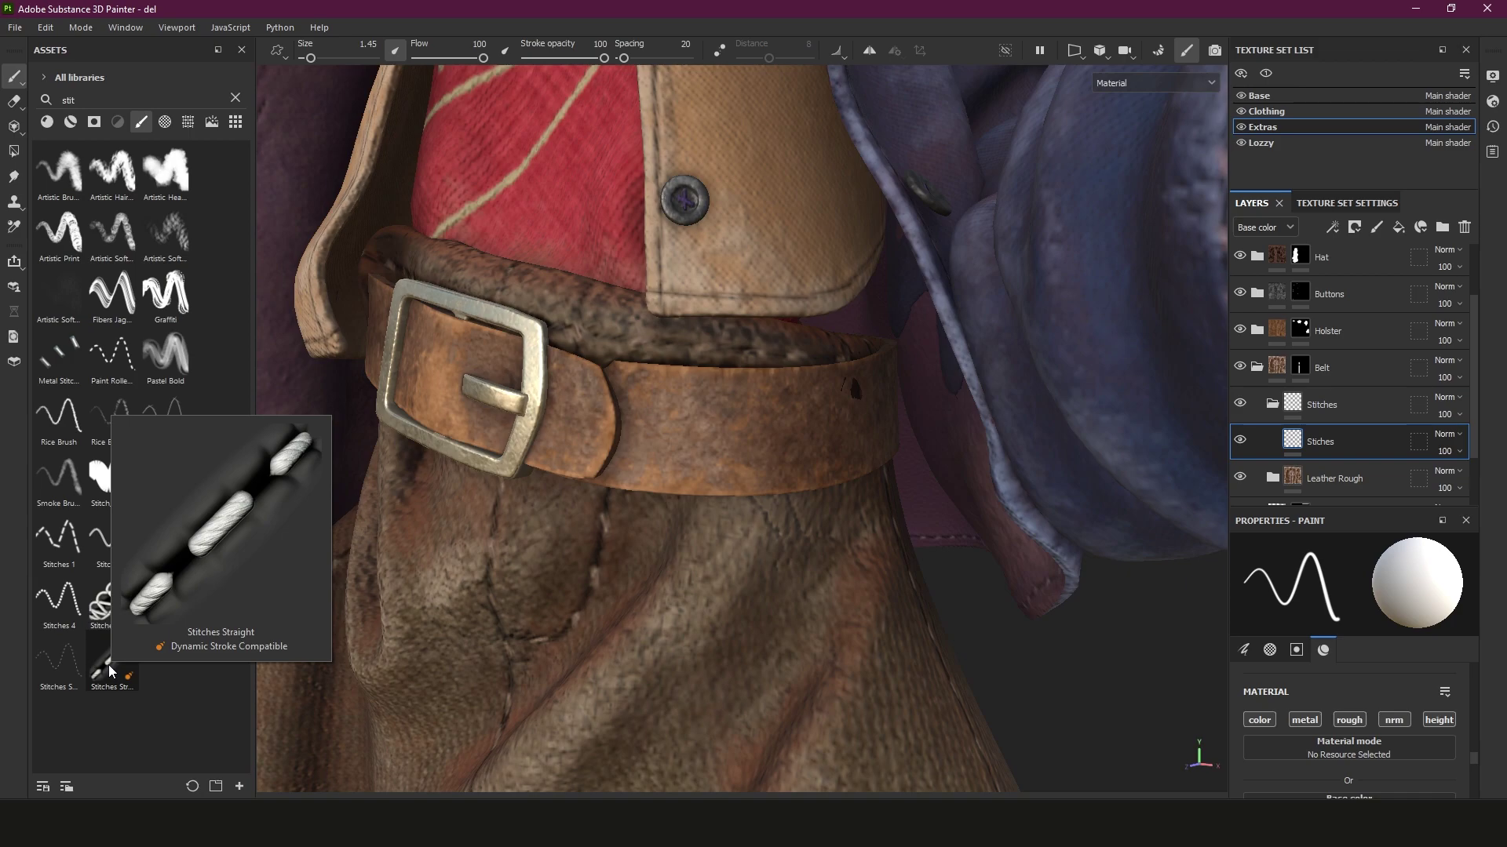
{"action": "left_click", "coordinate": [109, 665]}
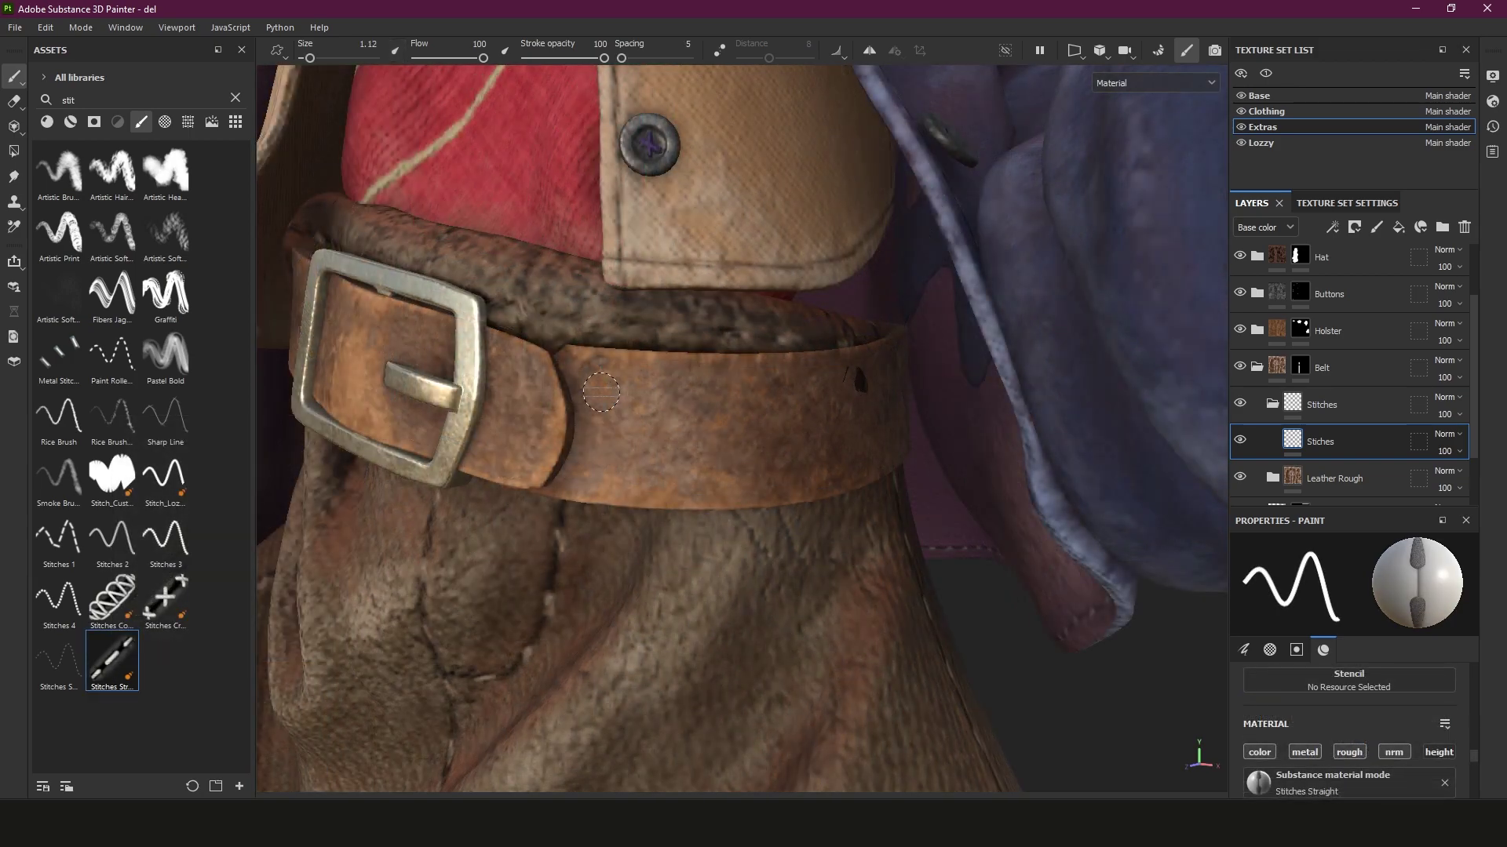
Try wavy stitch strokes across the belt beside the buckle, and review the stitch brush's material parameters
{"action": "mouse_move", "coordinate": [600, 390]}
{"action": "left_mouse_down"}
{"action": "mouse_move", "coordinate": [653, 397]}
{"action": "mouse_move", "coordinate": [692, 460]}
{"action": "mouse_move", "coordinate": [760, 448]}
{"action": "mouse_move", "coordinate": [804, 390]}
{"action": "left_mouse_up"}
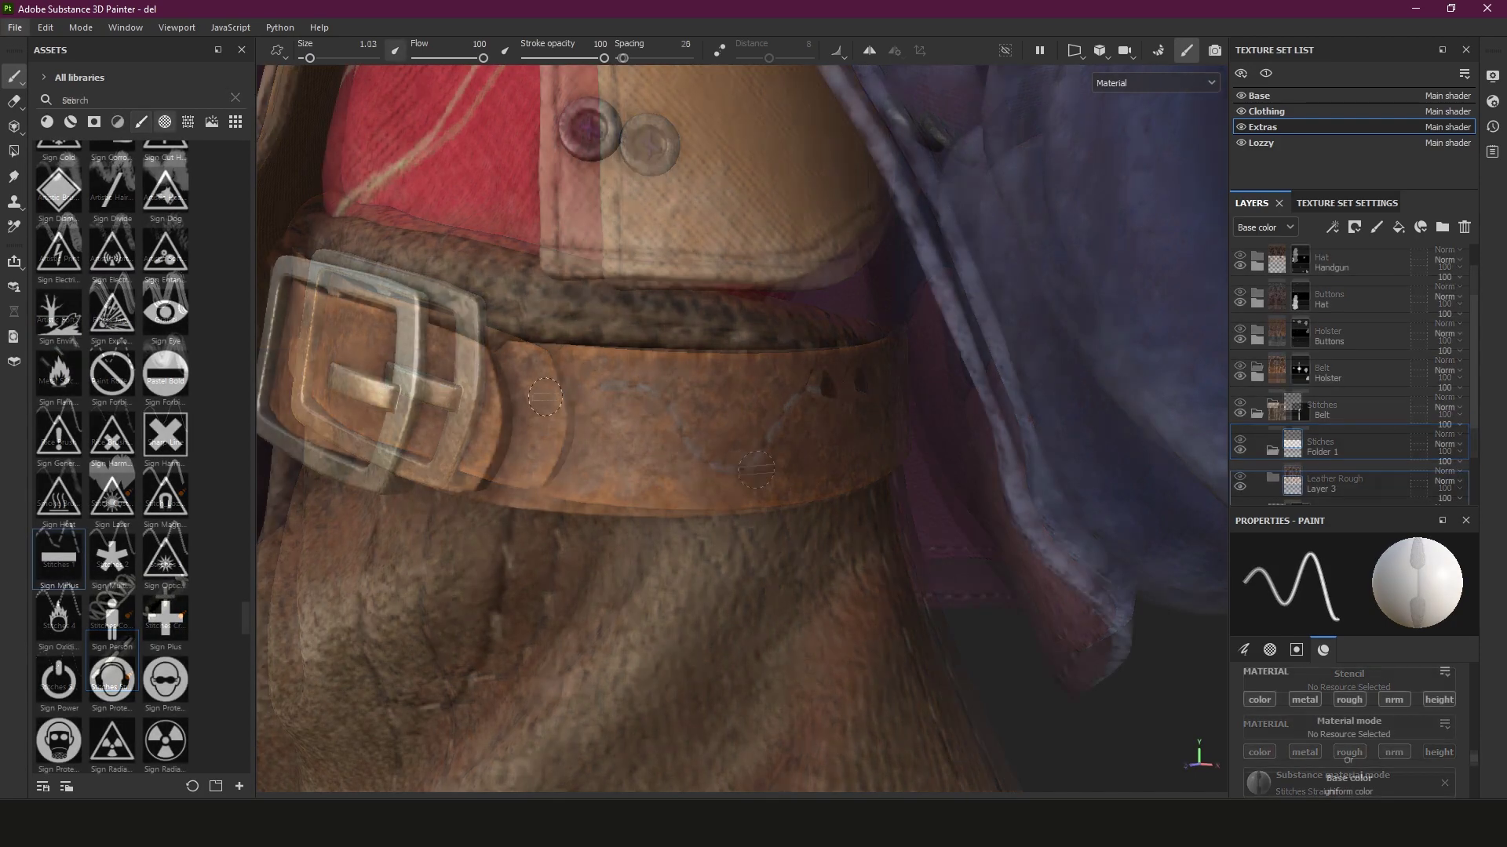
{"action": "mouse_move", "coordinate": [573, 390]}
{"action": "left_mouse_down"}
{"action": "mouse_move", "coordinate": [619, 415]}
{"action": "mouse_move", "coordinate": [813, 408]}
{"action": "left_mouse_up"}
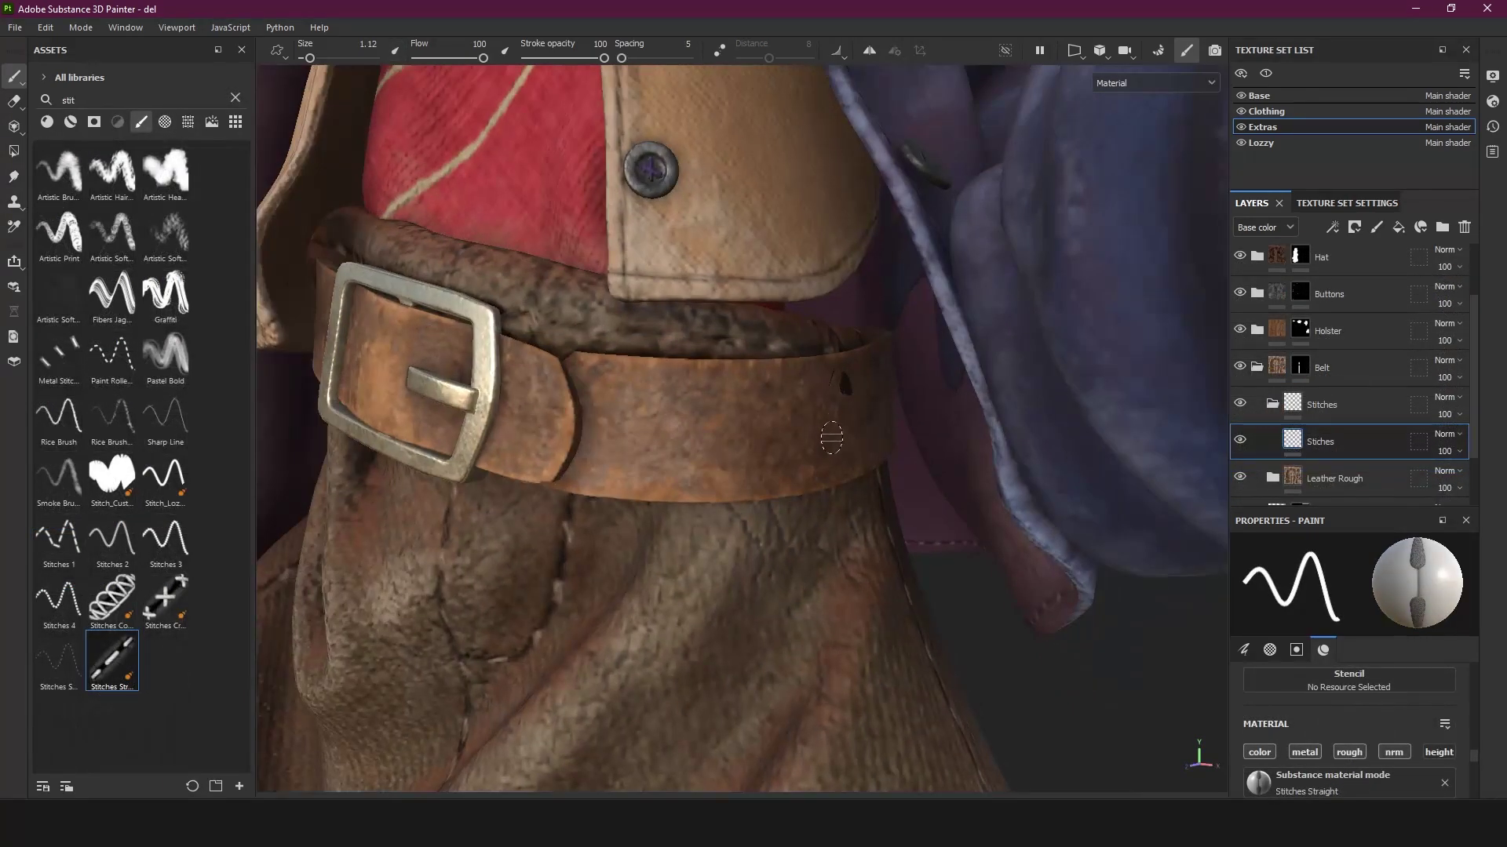
{"action": "left_click_drag", "start_coordinate": [828, 441], "coordinate": [799, 482], "text": "alt"}
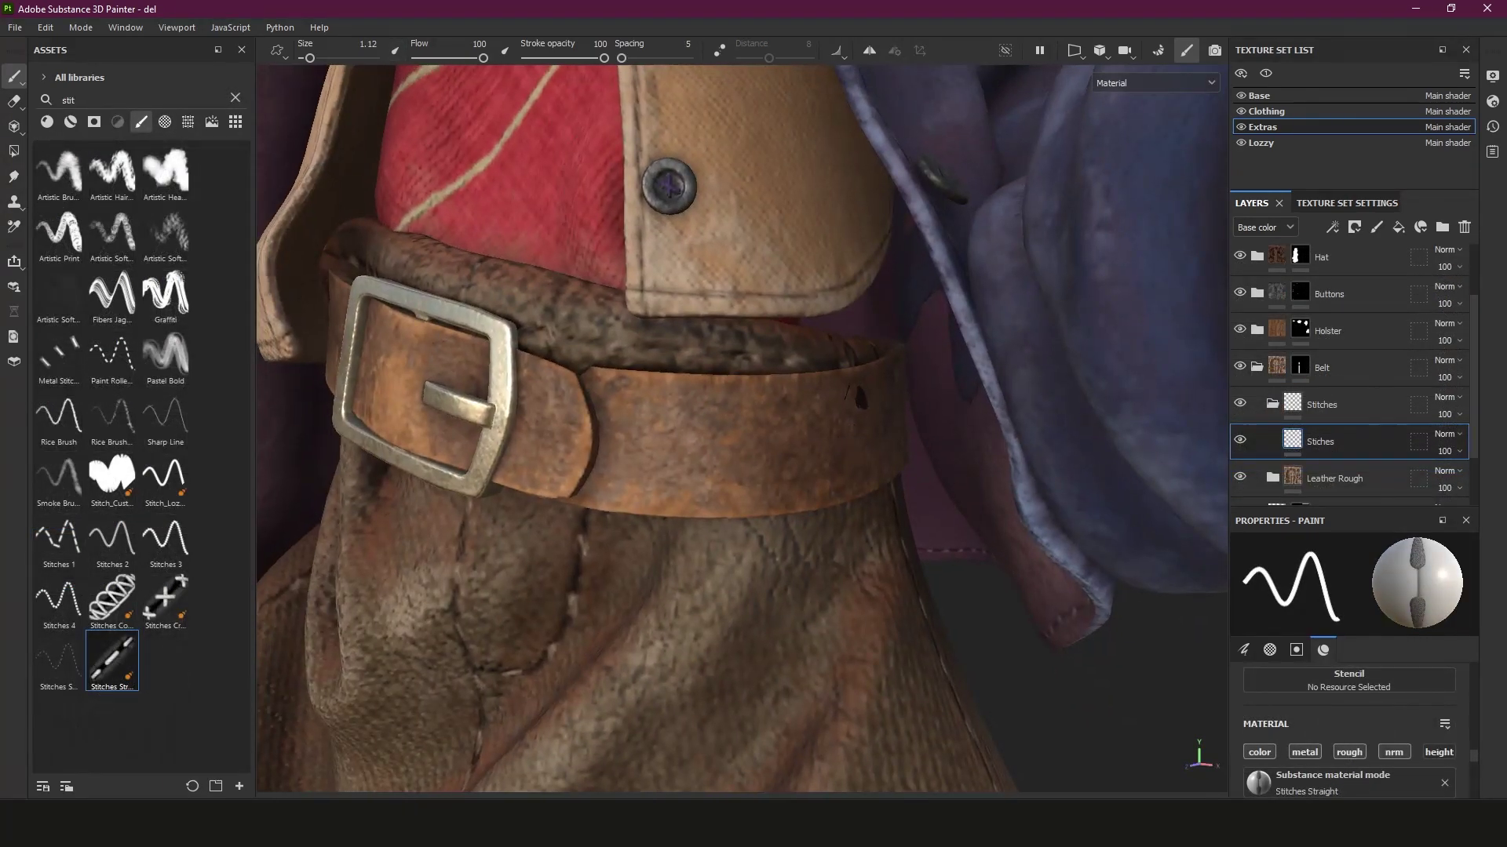
{"action": "key", "text": "p"}
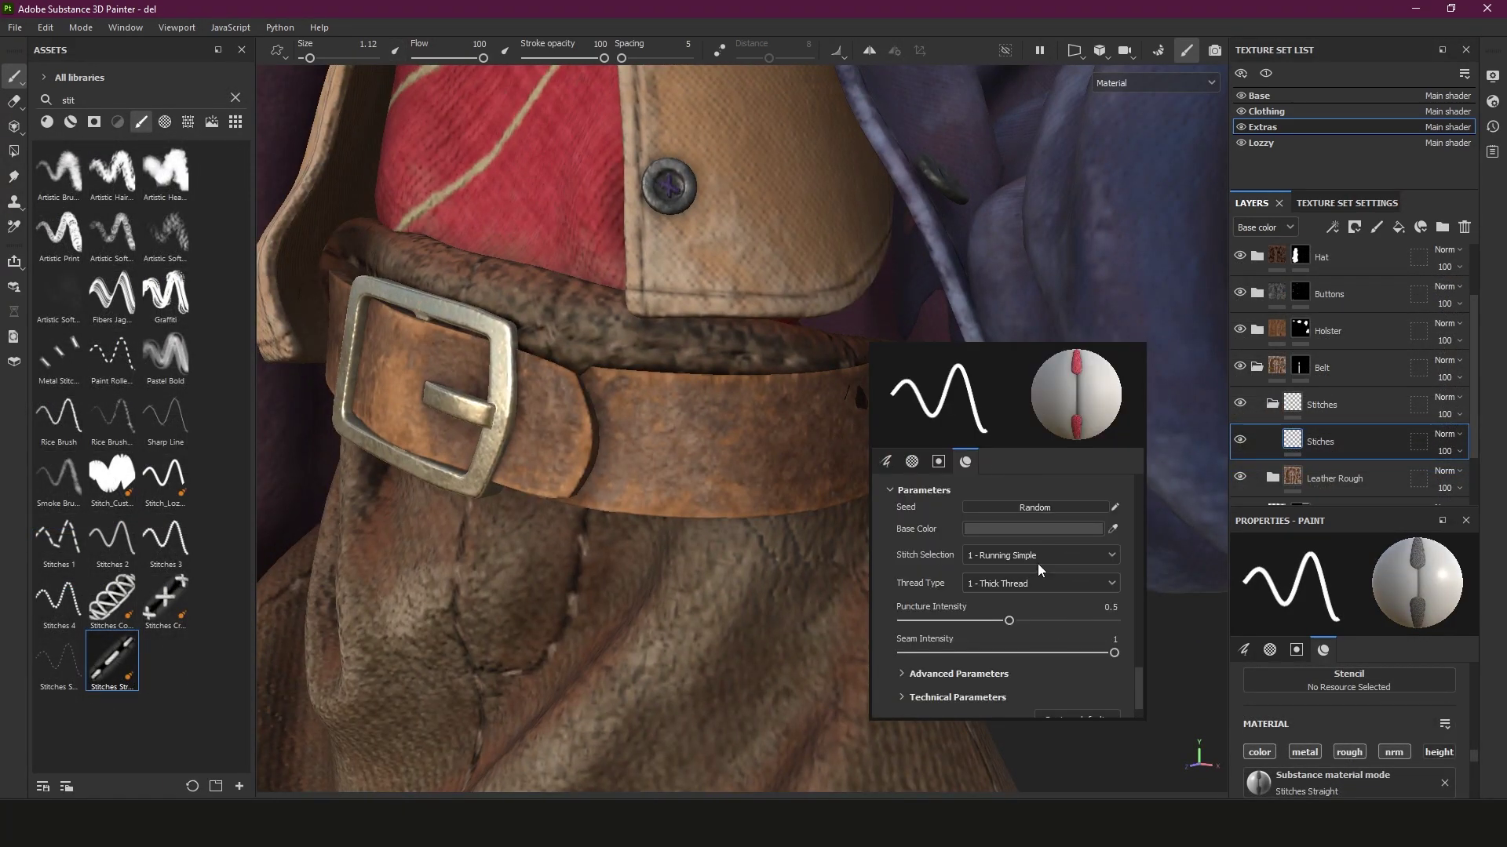
{"action": "mouse_move", "coordinate": [1138, 676]}
{"action": "left_mouse_down"}
{"action": "mouse_move", "coordinate": [1141, 484]}
{"action": "mouse_move", "coordinate": [1133, 494]}
{"action": "left_mouse_up"}
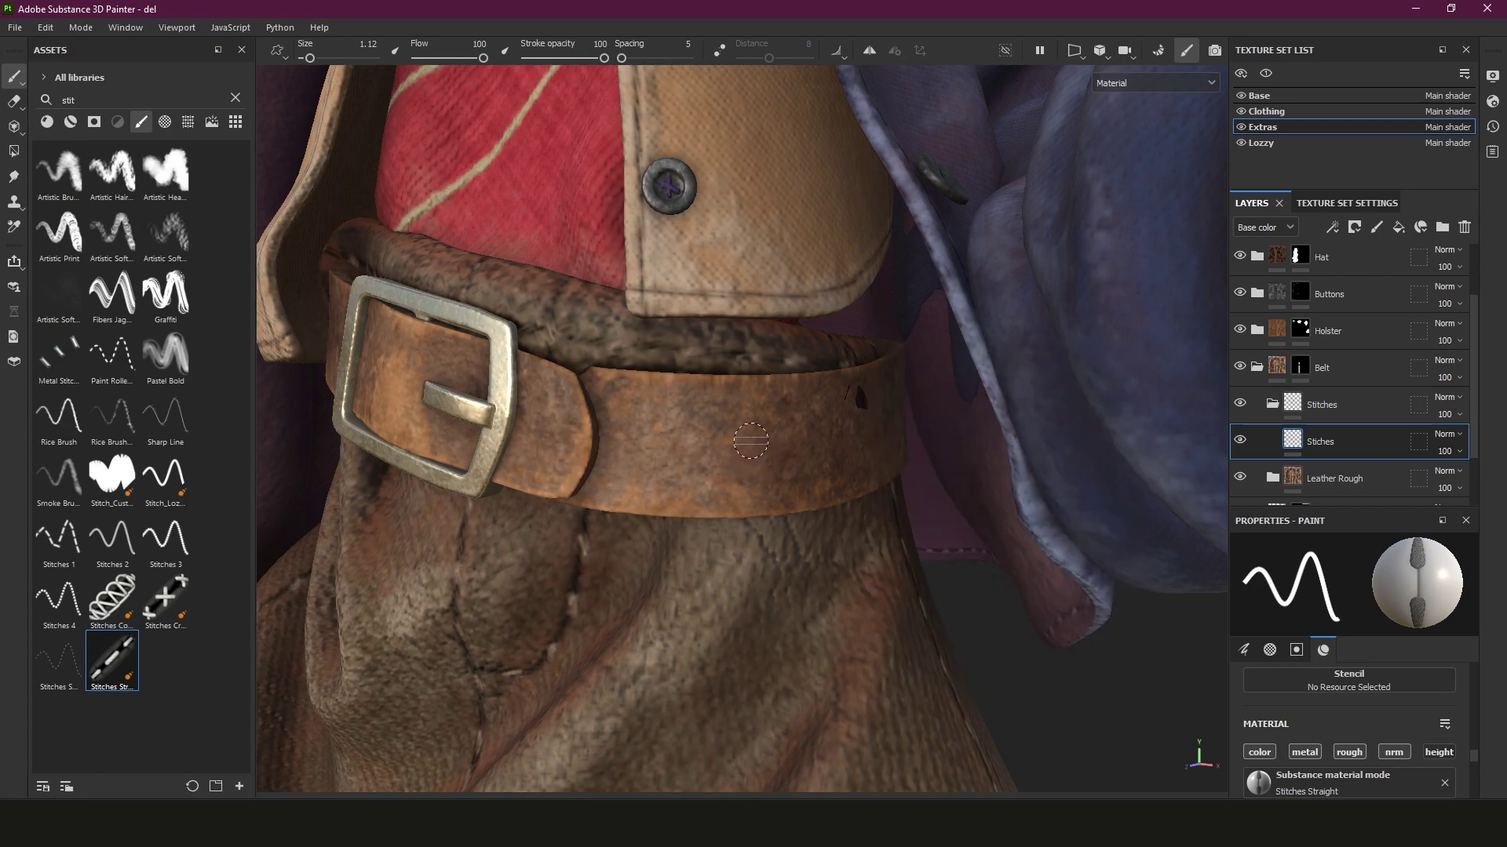
Try a line of stitches along the upper part of the belt at brush size 1.28, and undo it
{"action": "mouse_move", "coordinate": [742, 441]}
{"action": "right_mouse_down", "text": "ctrl"}
{"action": "mouse_move", "coordinate": [763, 442]}
{"action": "mouse_move", "coordinate": [743, 442]}
{"action": "right_mouse_up", "text": "ctrl"}
{"action": "key", "text": "bracketright"}
{"action": "key", "text": "bracketright"}
{"action": "key", "text": "bracketright"}
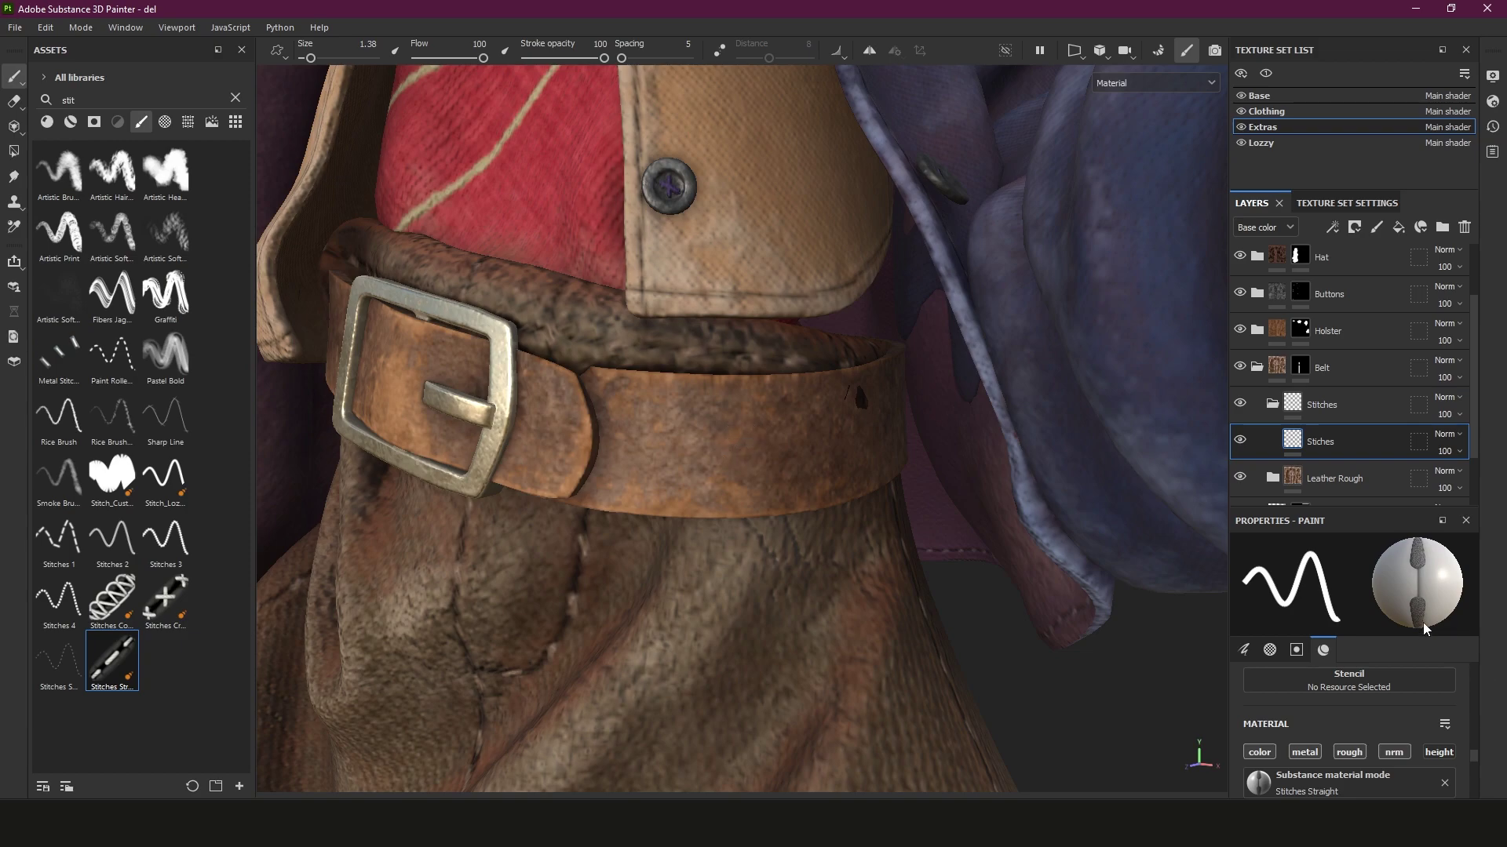
{"action": "right_click_drag", "start_coordinate": [785, 468], "coordinate": [821, 468], "text": "ctrl"}
{"action": "key", "text": "bracketleft"}
{"action": "key", "text": "bracketleft"}
{"action": "key", "text": "bracketleft"}
{"action": "key", "text": "bracketleft"}
{"action": "key", "text": "bracketleft"}
{"action": "key", "text": "bracketleft"}
{"action": "key", "text": "bracketleft"}
{"action": "key", "text": "bracketleft"}
{"action": "key", "text": "bracketleft"}
{"action": "key", "text": "bracketleft"}
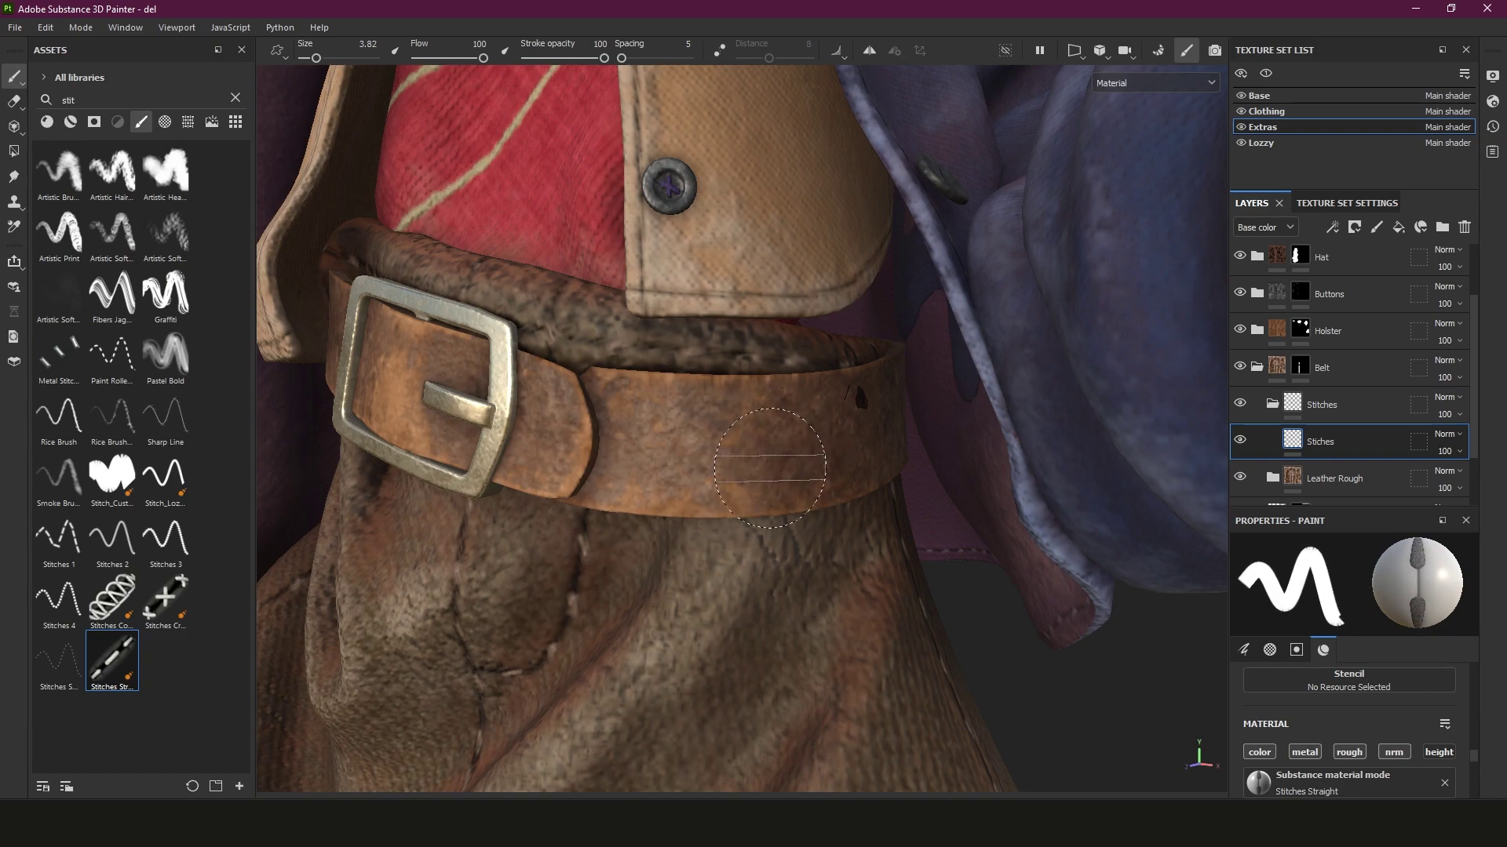
{"action": "left_click_drag", "start_coordinate": [620, 403], "coordinate": [830, 409]}
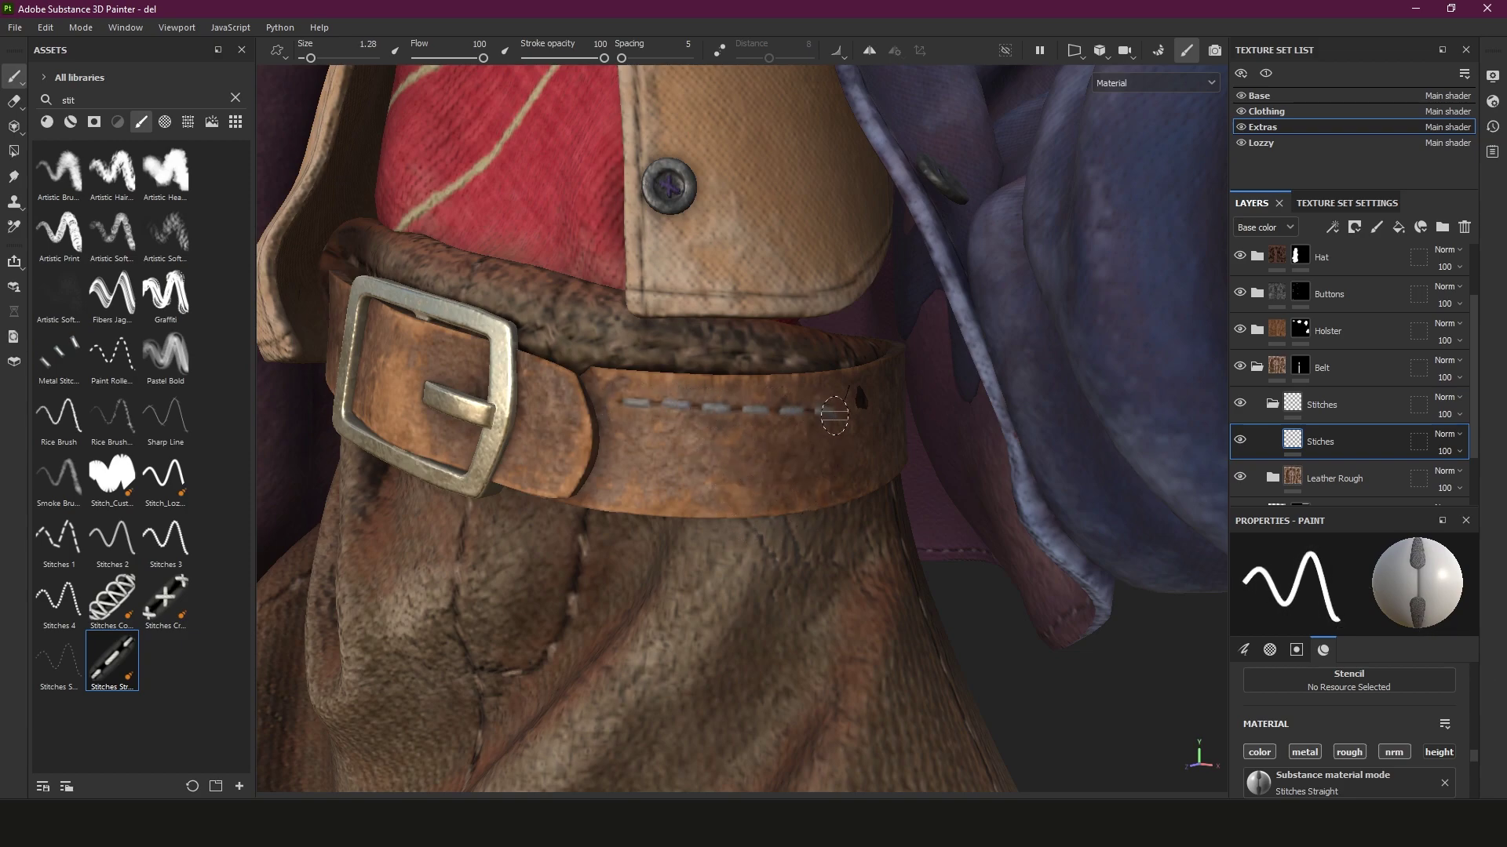
{"action": "key", "text": "ctrl"}
{"action": "key", "text": "ctrl+z"}
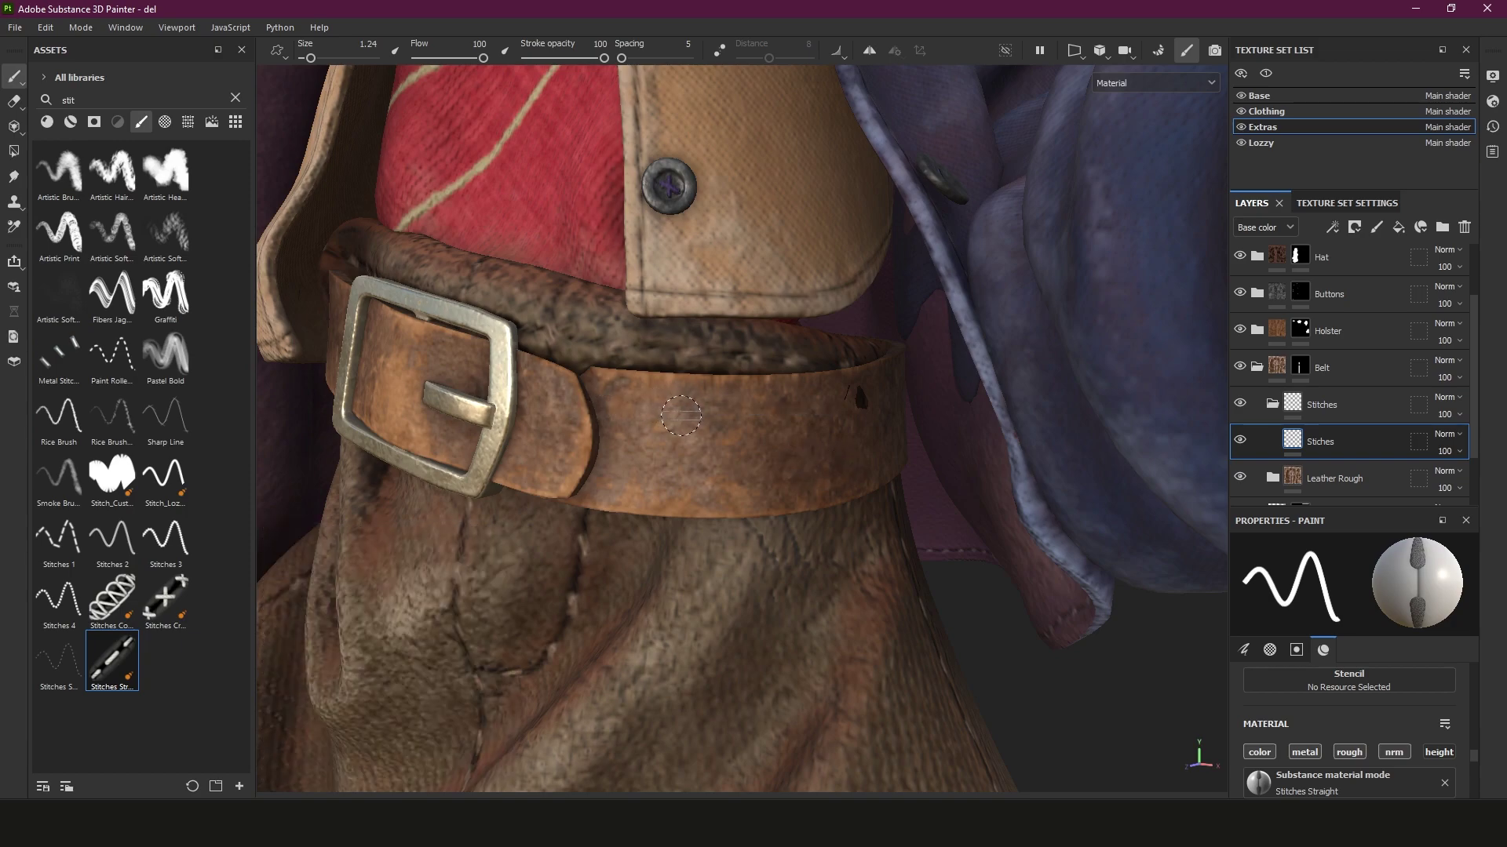
Reduce the brush size to 0.88, try a finer stitch line near the belt's upper edge, and undo it
{"action": "key", "text": "bracketleft"}
{"action": "key", "text": "bracketleft"}
{"action": "key", "text": "bracketleft"}
{"action": "key", "text": "bracketleft"}
{"action": "left_click_drag", "start_coordinate": [627, 390], "coordinate": [793, 397]}
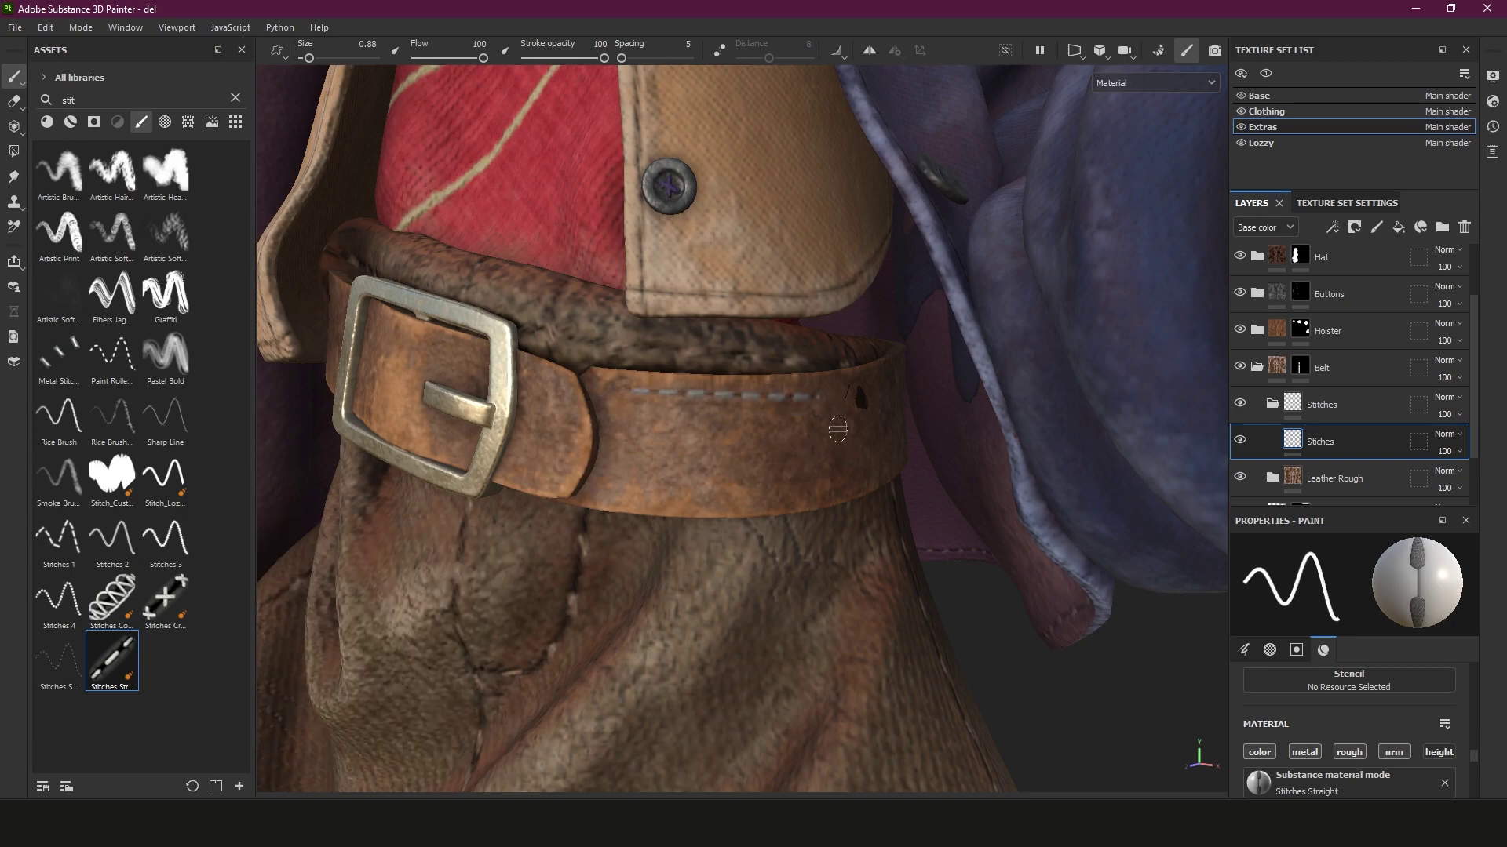
{"action": "key", "text": "ctrl+z"}
Open the stitch brush's settings and review its size, flow and stroke opacity options
{"action": "left_click_drag", "start_coordinate": [857, 459], "coordinate": [842, 450], "text": "alt"}
{"action": "right_click", "coordinate": [863, 451]}
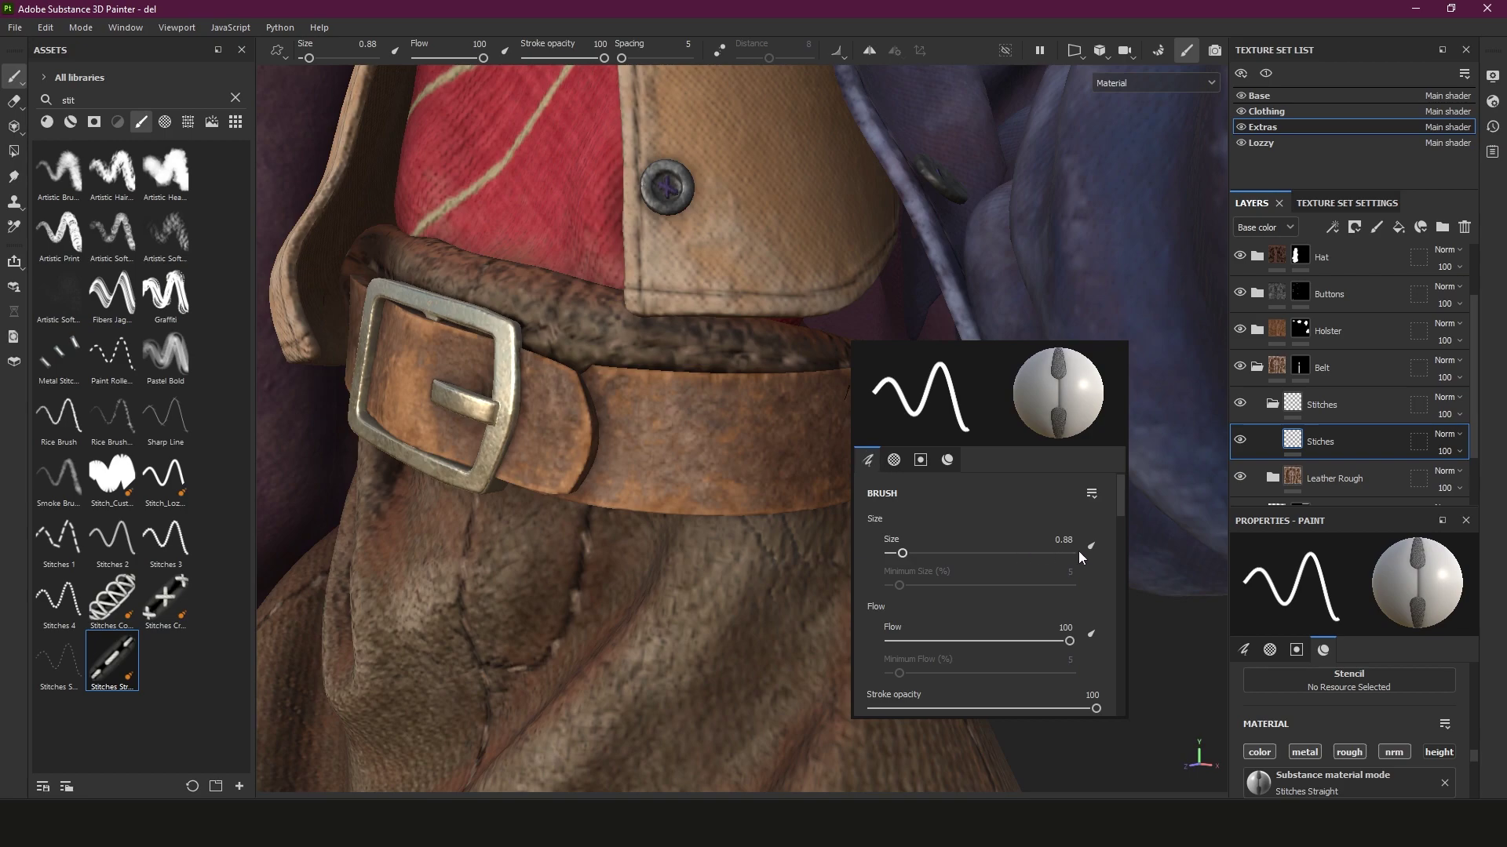
{"action": "scroll", "coordinate": [1119, 507], "scroll_direction": "down", "scroll_amount": 1}
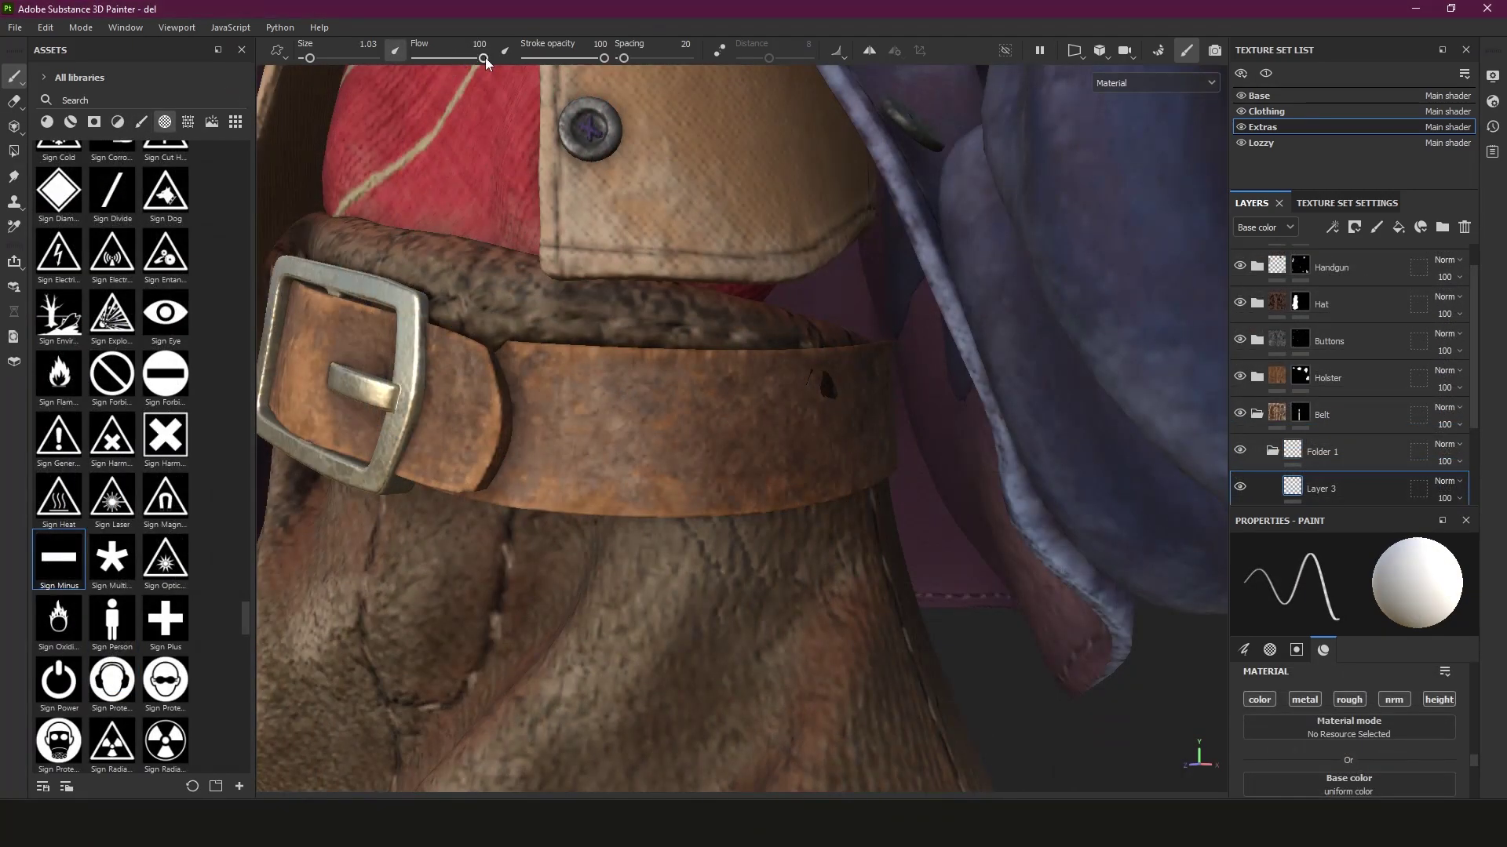
Set the brush flow to 30, try built-up white strokes on the belt, and undo them
{"action": "mouse_move", "coordinate": [590, 57]}
{"action": "left_mouse_down"}
{"action": "mouse_move", "coordinate": [540, 61]}
{"action": "mouse_move", "coordinate": [554, 64]}
{"action": "left_mouse_up"}
{"action": "mouse_move", "coordinate": [624, 475]}
{"action": "left_mouse_down"}
{"action": "mouse_move", "coordinate": [622, 448]}
{"action": "mouse_move", "coordinate": [648, 420]}
{"action": "mouse_move", "coordinate": [659, 470]}
{"action": "mouse_move", "coordinate": [588, 444]}
{"action": "mouse_move", "coordinate": [662, 429]}
{"action": "mouse_move", "coordinate": [648, 463]}
{"action": "mouse_move", "coordinate": [745, 453]}
{"action": "mouse_move", "coordinate": [741, 421]}
{"action": "mouse_move", "coordinate": [706, 443]}
{"action": "mouse_move", "coordinate": [635, 440]}
{"action": "mouse_move", "coordinate": [667, 408]}
{"action": "mouse_move", "coordinate": [623, 438]}
{"action": "mouse_move", "coordinate": [690, 471]}
{"action": "mouse_move", "coordinate": [644, 388]}
{"action": "mouse_move", "coordinate": [628, 455]}
{"action": "mouse_move", "coordinate": [662, 401]}
{"action": "mouse_move", "coordinate": [687, 459]}
{"action": "mouse_move", "coordinate": [628, 416]}
{"action": "mouse_move", "coordinate": [691, 415]}
{"action": "mouse_move", "coordinate": [637, 420]}
{"action": "mouse_move", "coordinate": [675, 428]}
{"action": "mouse_move", "coordinate": [659, 439]}
{"action": "left_mouse_up"}
{"action": "key", "text": "ctrl+z"}
{"action": "key", "text": "ctrl+z"}
{"action": "key", "text": "ctrl+z"}
{"action": "key", "text": "ctrl+z"}
{"action": "key", "text": "ctrl+z"}
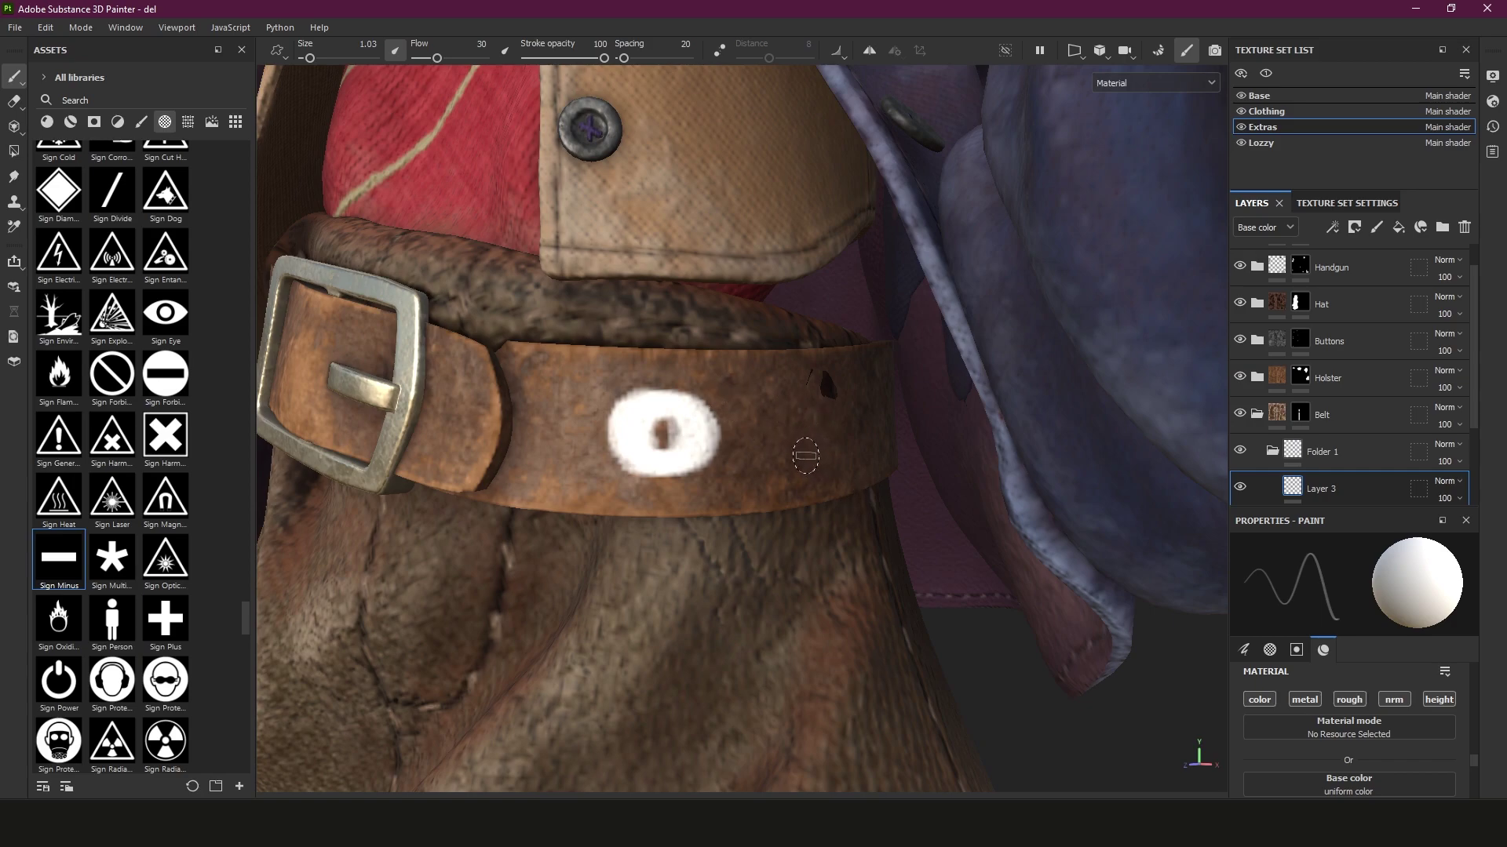
{"action": "key", "text": "ctrl+z"}
{"action": "middle_click_drag", "start_coordinate": [731, 433], "coordinate": [735, 440], "text": "alt"}
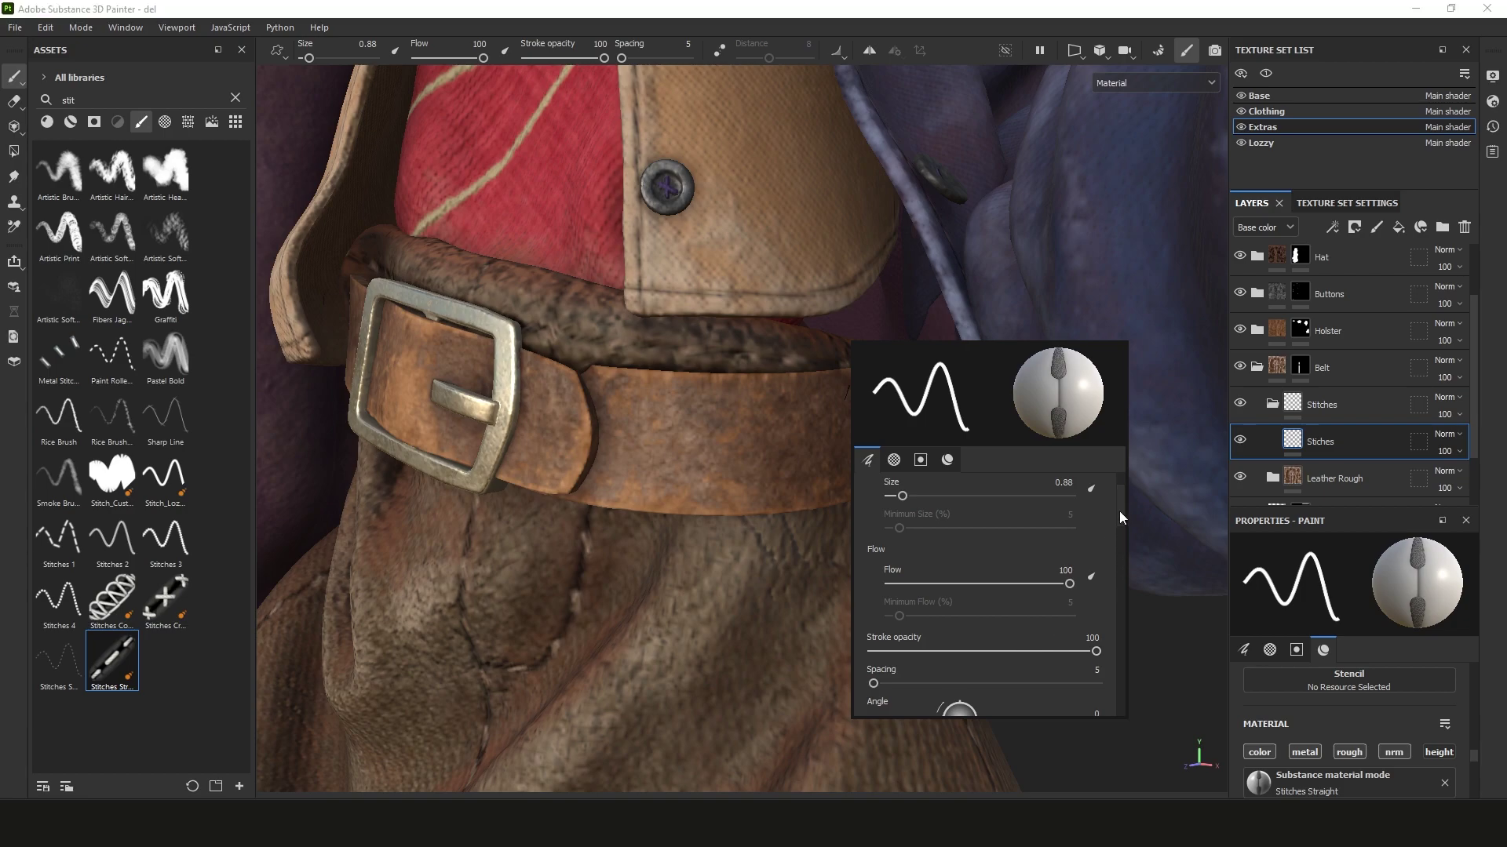
Try a rotated brush tip by raising the brush Angle, check it over the belt, and reset the angle to 0
{"action": "scroll", "coordinate": [1119, 511], "scroll_direction": "up", "scroll_amount": 2}
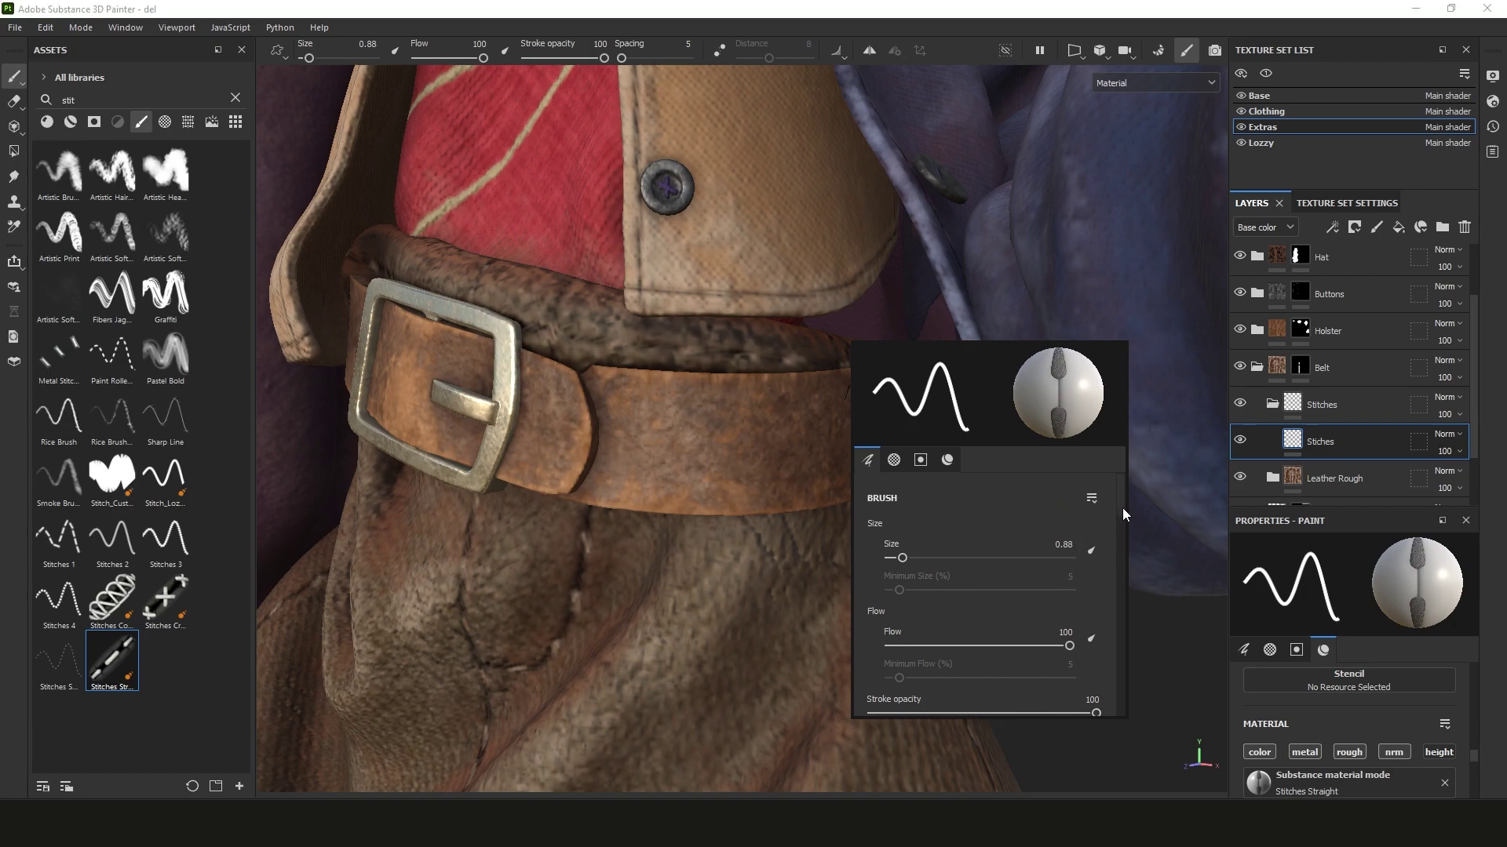
{"action": "left_click_drag", "start_coordinate": [1123, 507], "coordinate": [1128, 535]}
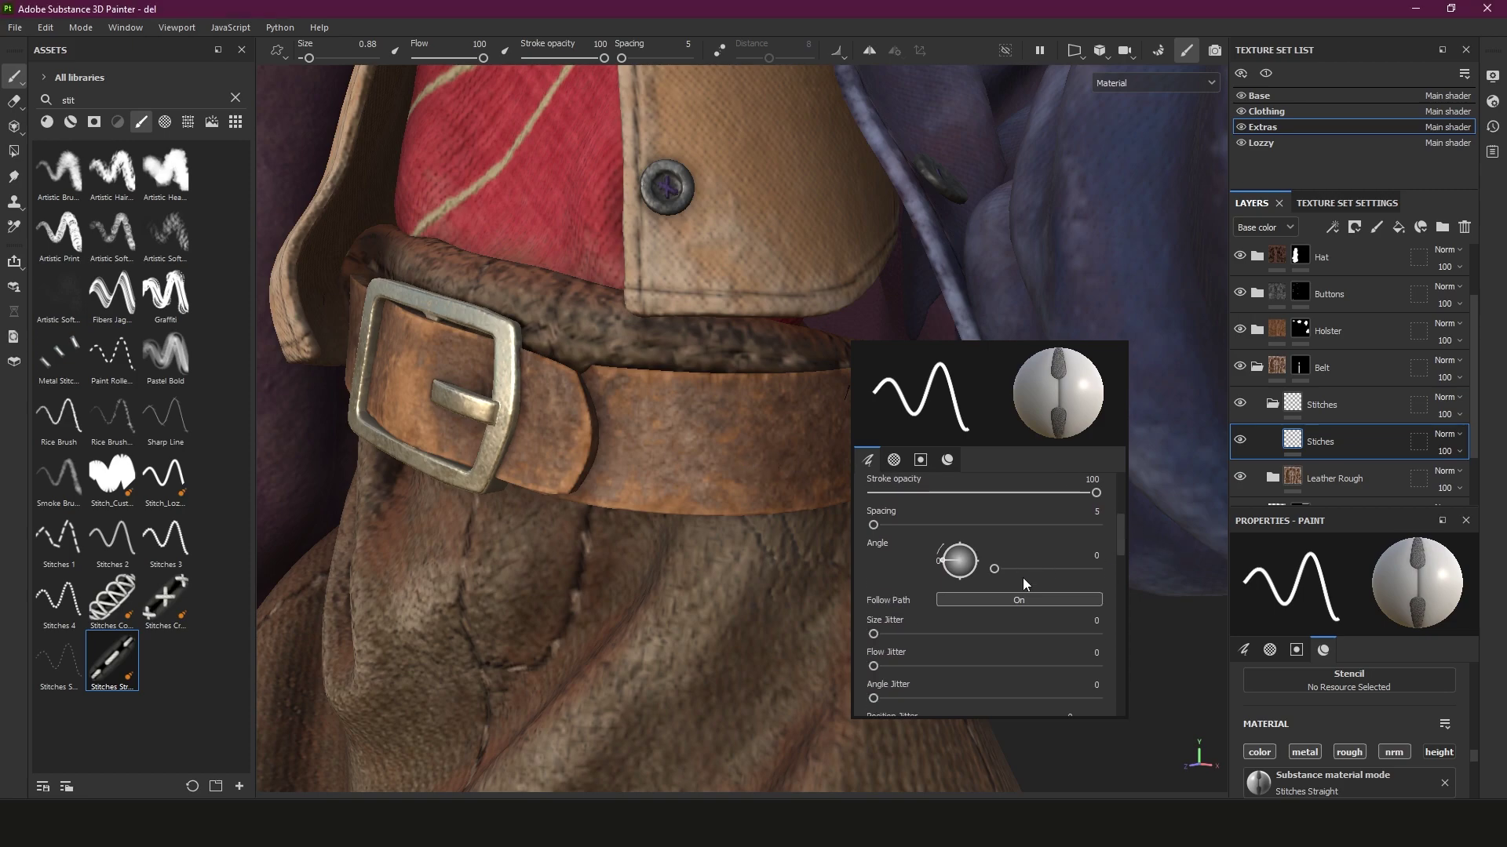
{"action": "mouse_move", "coordinate": [994, 569]}
{"action": "left_mouse_down"}
{"action": "mouse_move", "coordinate": [1043, 568]}
{"action": "mouse_move", "coordinate": [976, 574]}
{"action": "mouse_move", "coordinate": [1028, 571]}
{"action": "left_mouse_up"}
{"action": "left_click", "coordinate": [700, 424]}
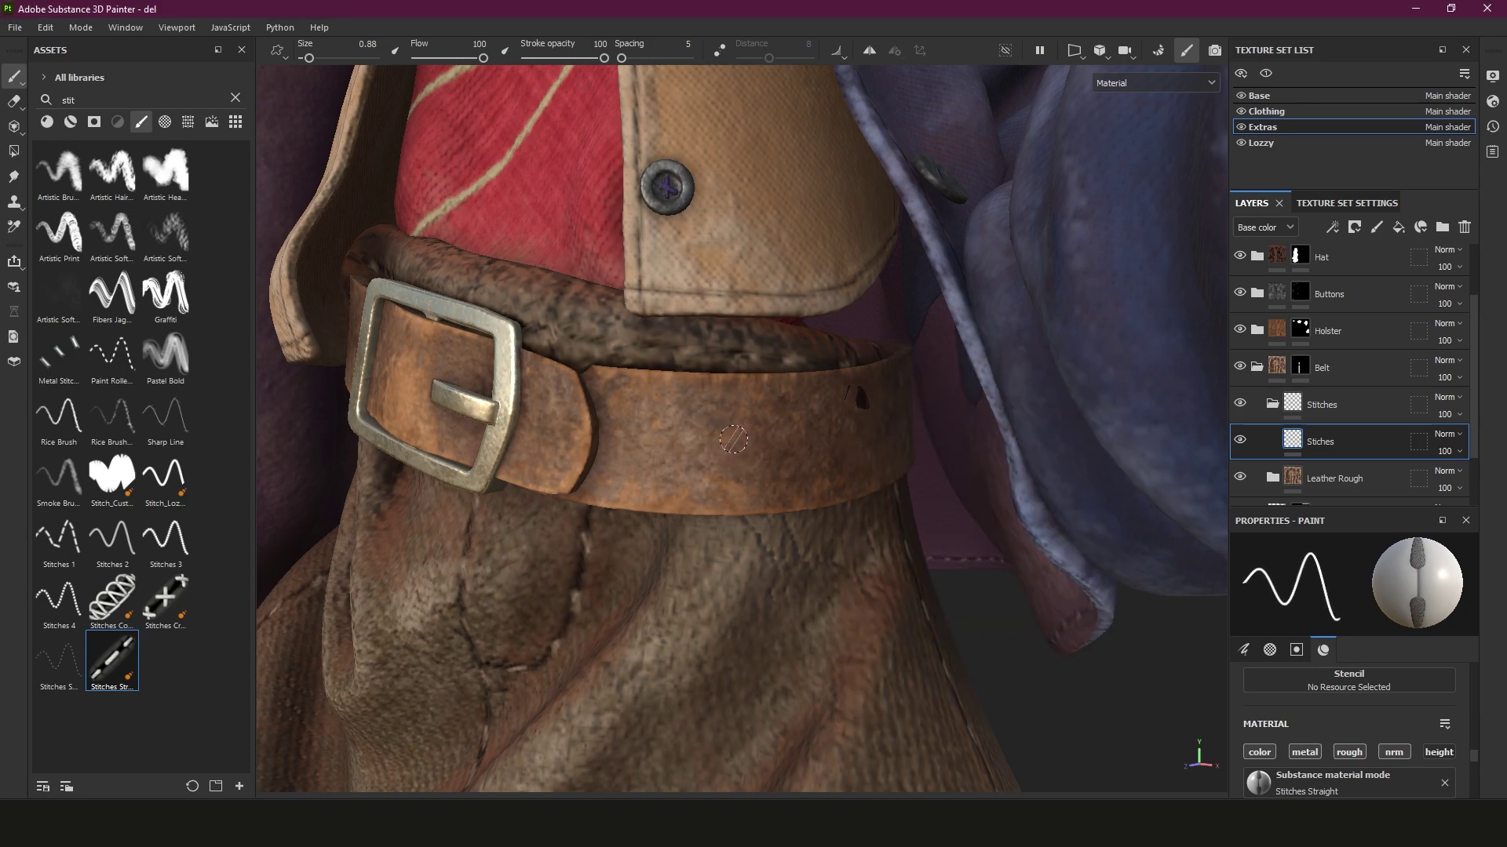
{"action": "right_click", "coordinate": [733, 439]}
{"action": "left_click_drag", "start_coordinate": [903, 558], "coordinate": [859, 557]}
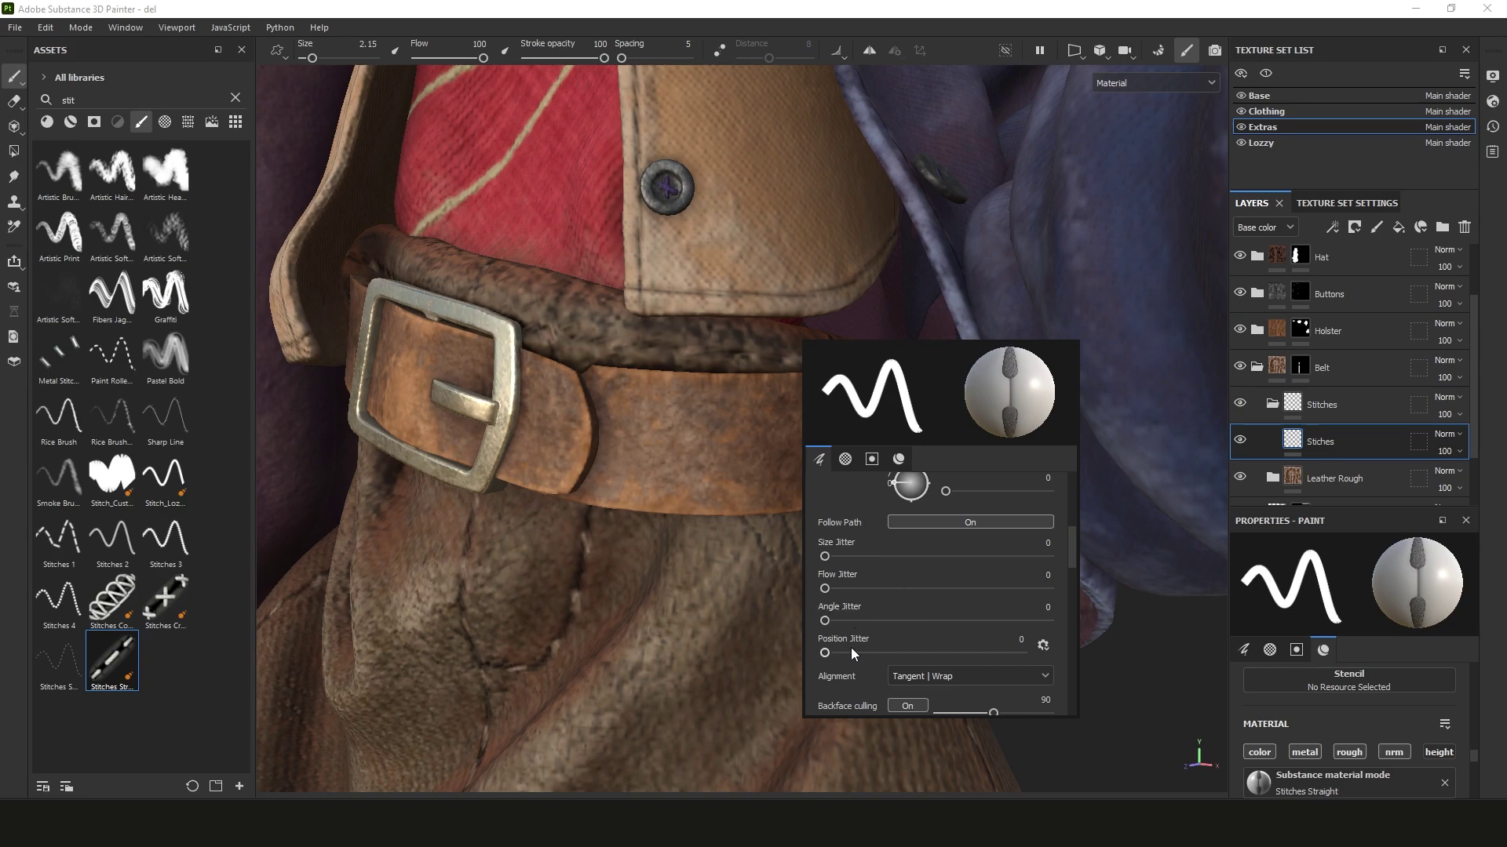
Try test strokes across the belt with Position Jitter at 10, undo them, and reset the jitter to 0
{"action": "mouse_move", "coordinate": [835, 652]}
{"action": "left_mouse_down"}
{"action": "mouse_move", "coordinate": [904, 657]}
{"action": "mouse_move", "coordinate": [845, 653]}
{"action": "left_mouse_up"}
{"action": "left_click_drag", "start_coordinate": [656, 425], "coordinate": [846, 461]}
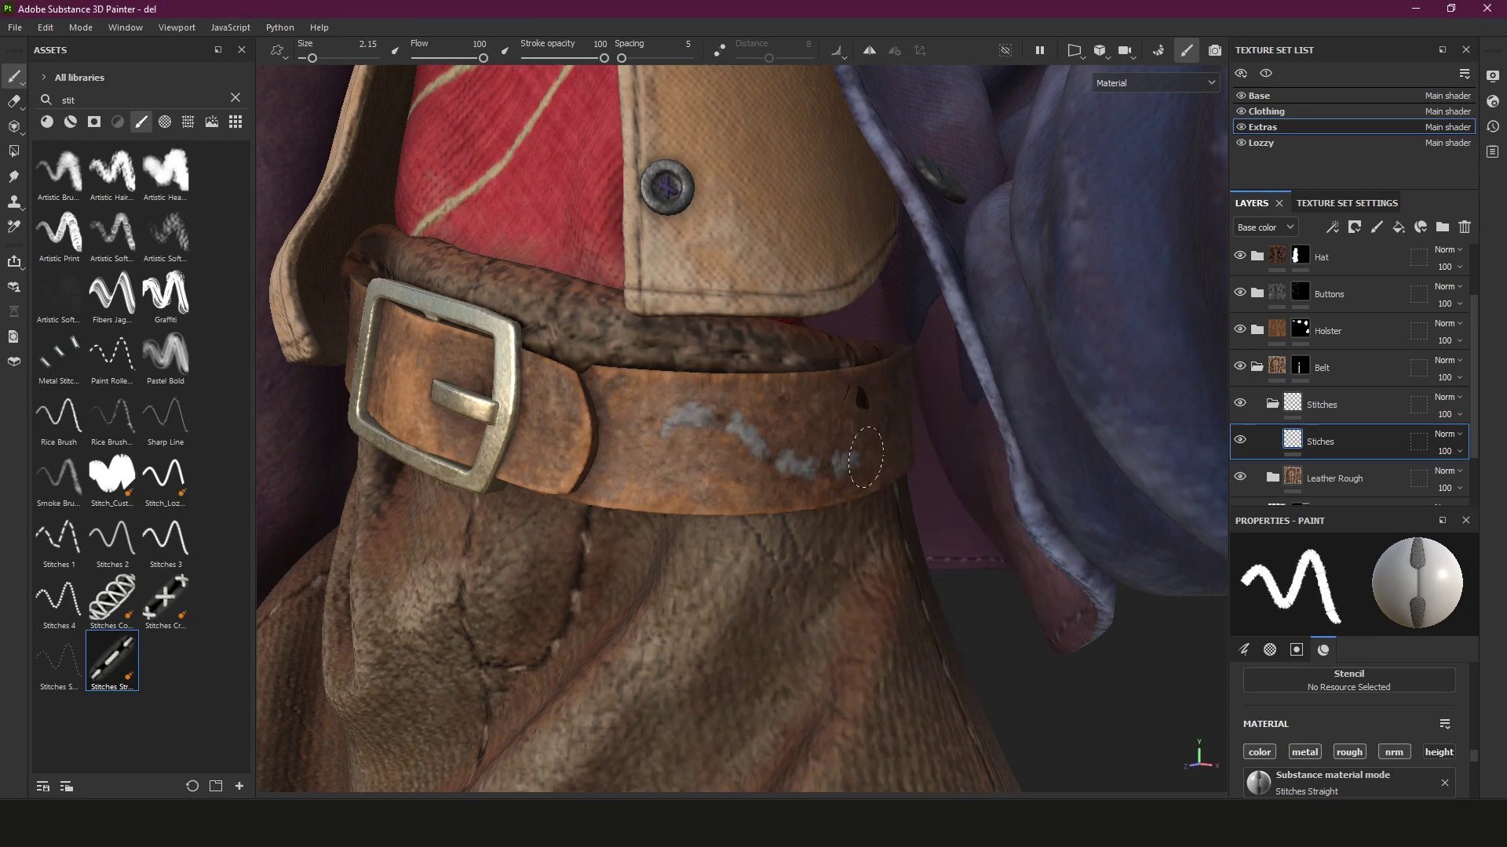
{"action": "key", "text": "ctrl+z"}
{"action": "key", "text": "["}
{"action": "left_click_drag", "start_coordinate": [634, 414], "coordinate": [885, 457]}
{"action": "key", "text": "ctrl+z"}
{"action": "right_click", "coordinate": [798, 468]}
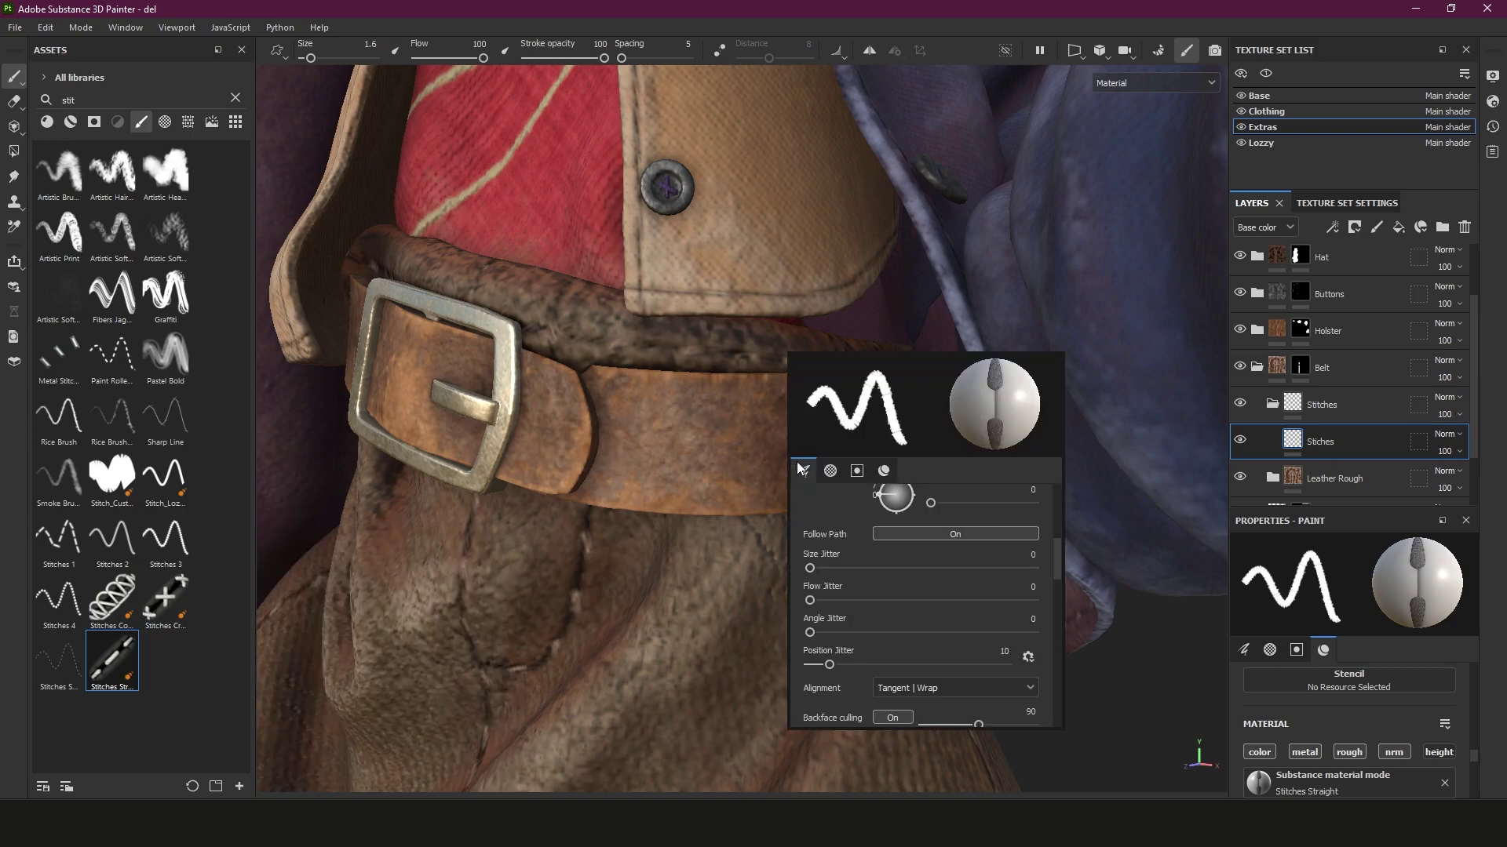
{"action": "left_click_drag", "start_coordinate": [831, 665], "coordinate": [794, 670]}
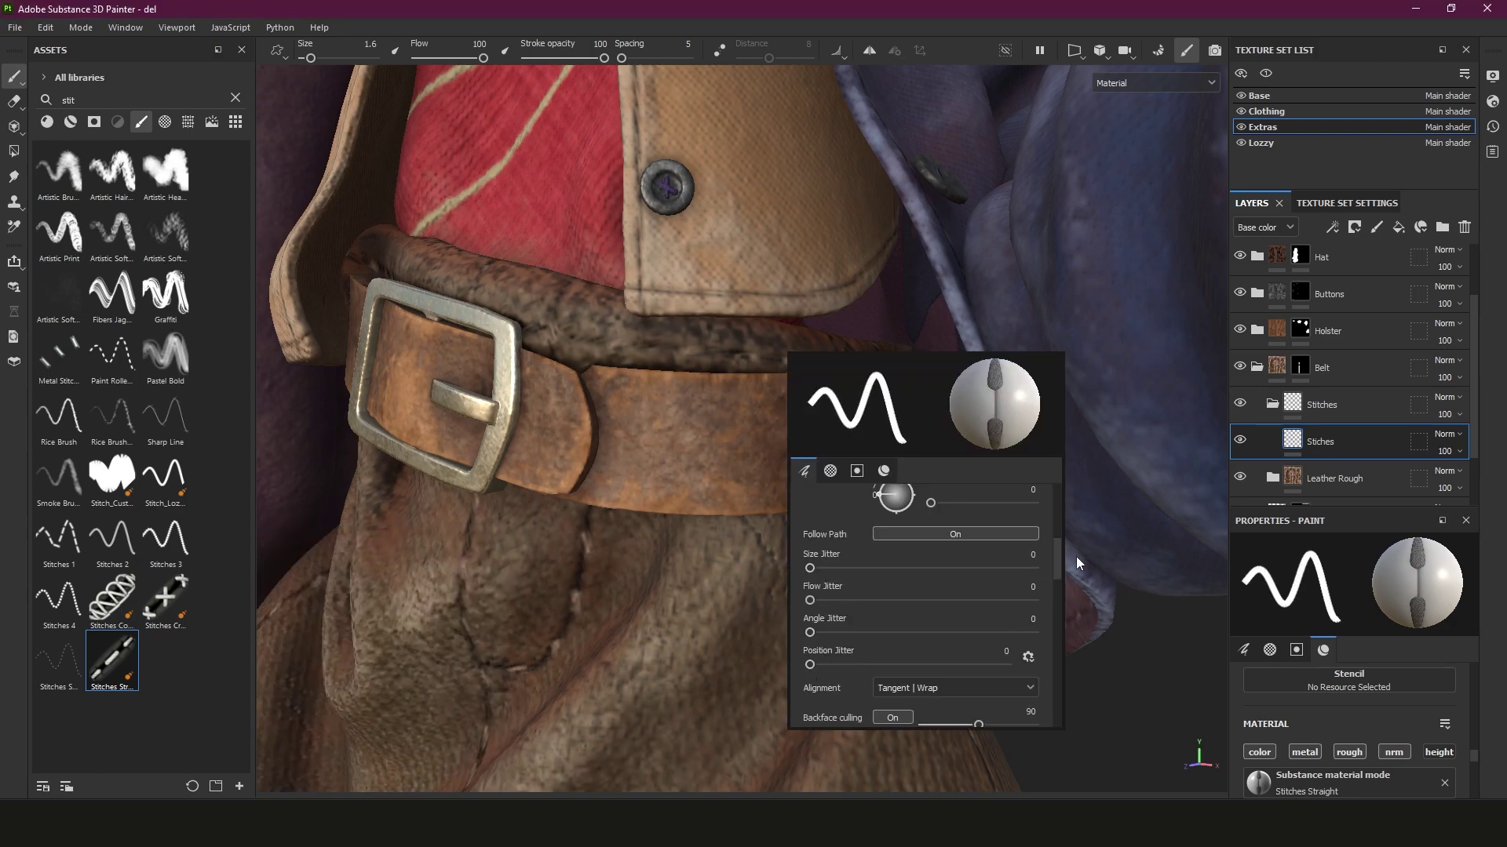
Look through the brush's Size Space options, leaving it on Object
{"action": "scroll", "coordinate": [1057, 562], "scroll_direction": "down", "scroll_amount": 2}
{"action": "scroll", "coordinate": [1058, 568], "scroll_direction": "down", "scroll_amount": 1}
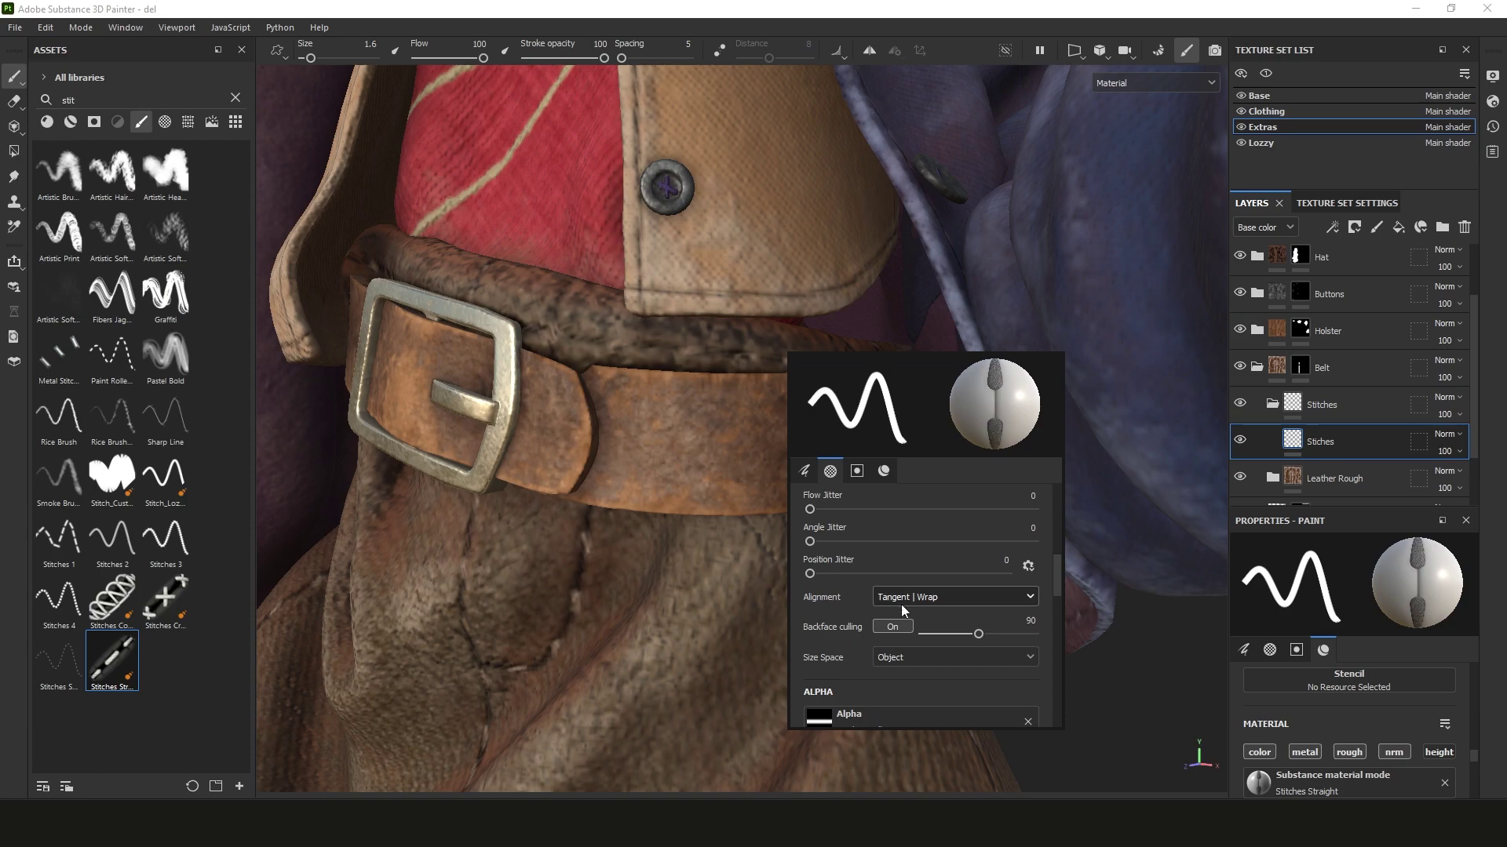
{"action": "left_click", "coordinate": [914, 658]}
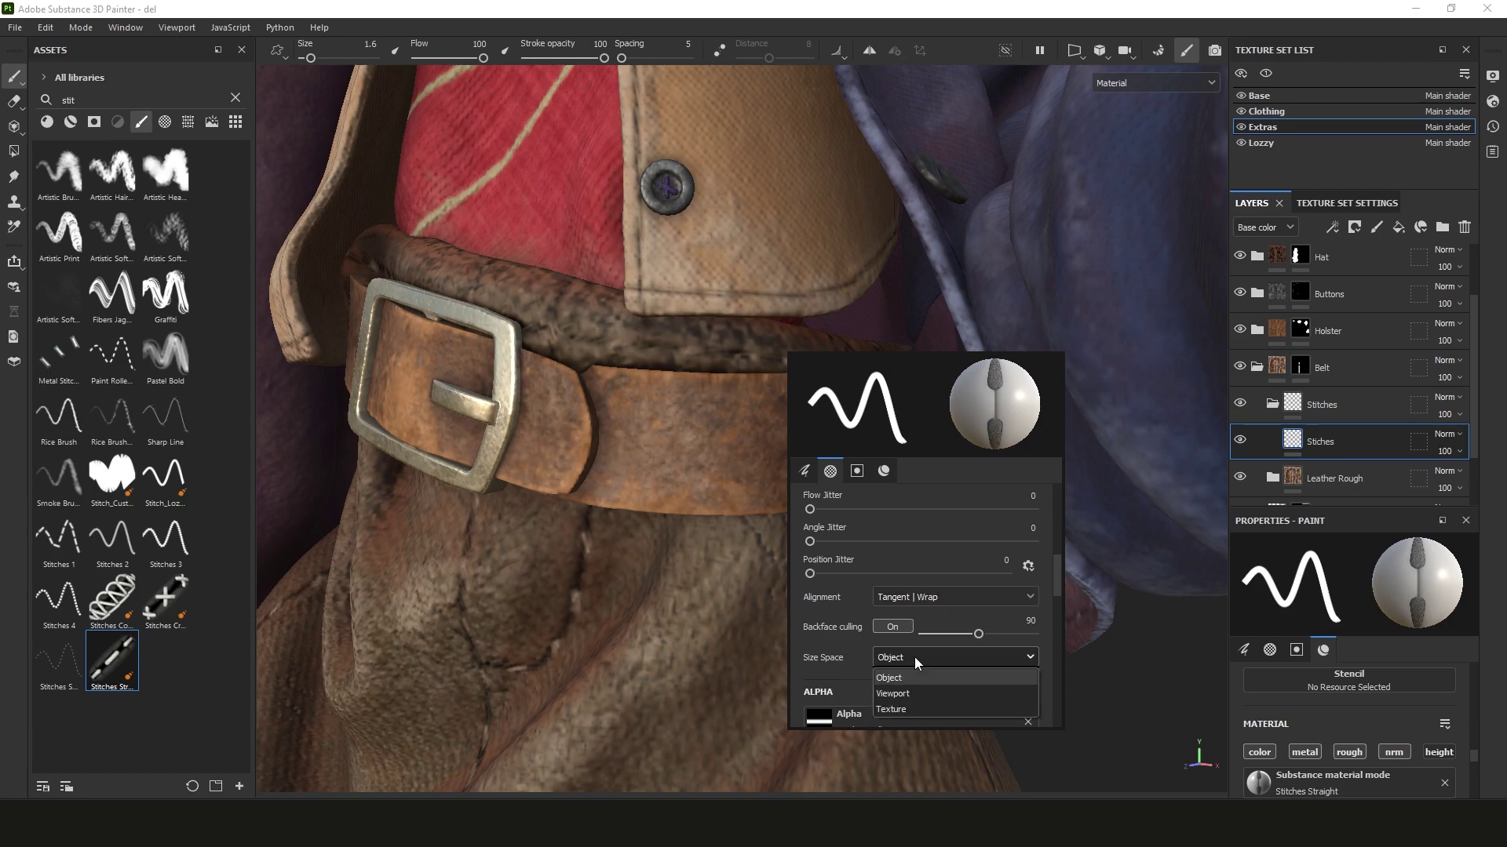
{"action": "left_click", "coordinate": [915, 657]}
{"action": "left_click", "coordinate": [915, 657]}
{"action": "left_click", "coordinate": [915, 656]}
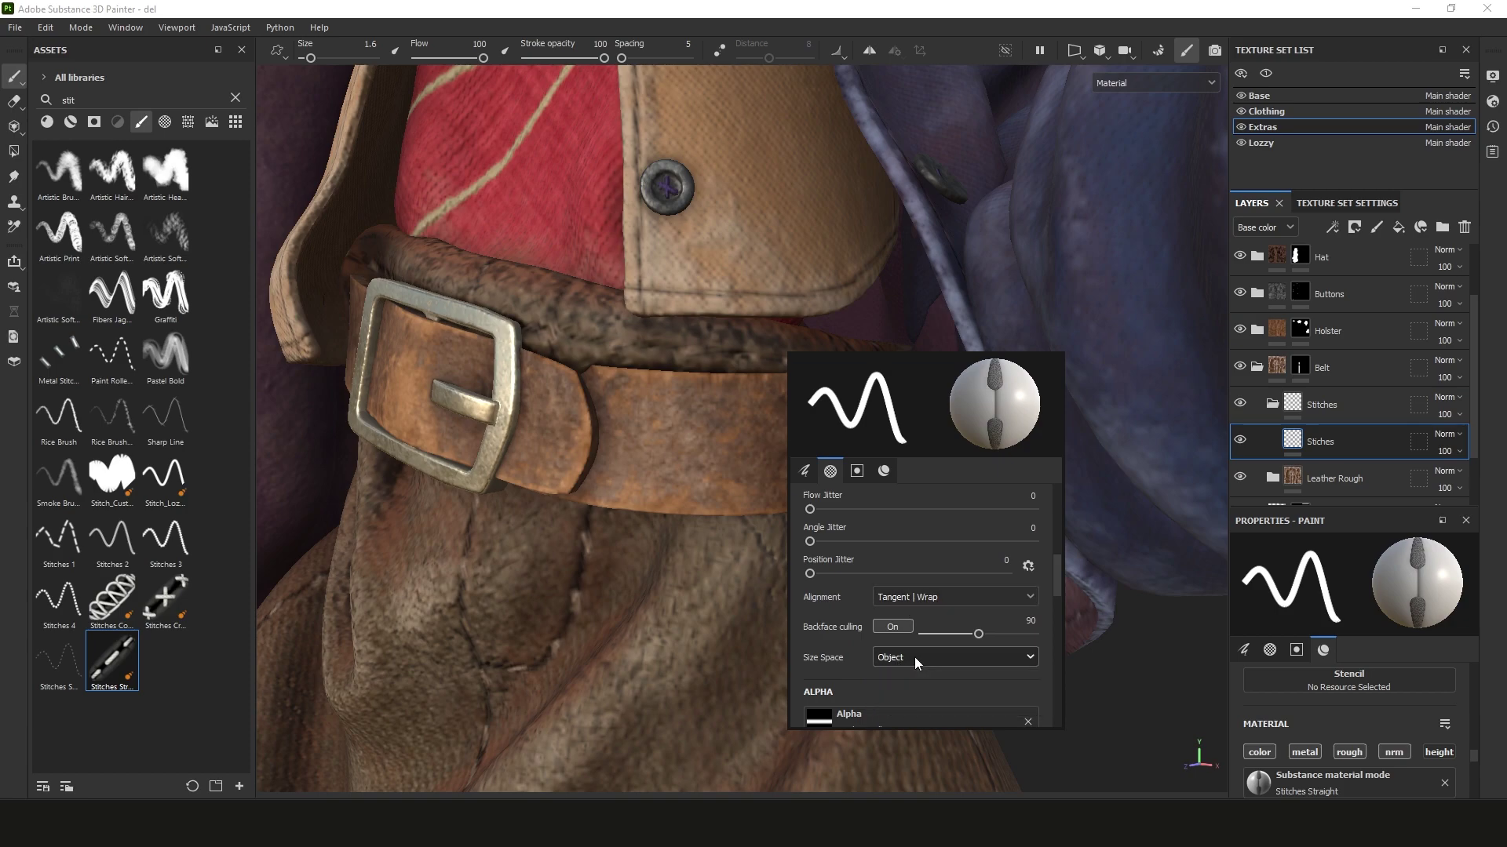
Look through the brush's Size Space and Alignment options, comparing the 2D UV layout with the 3D view
{"action": "left_click", "coordinate": [915, 657]}
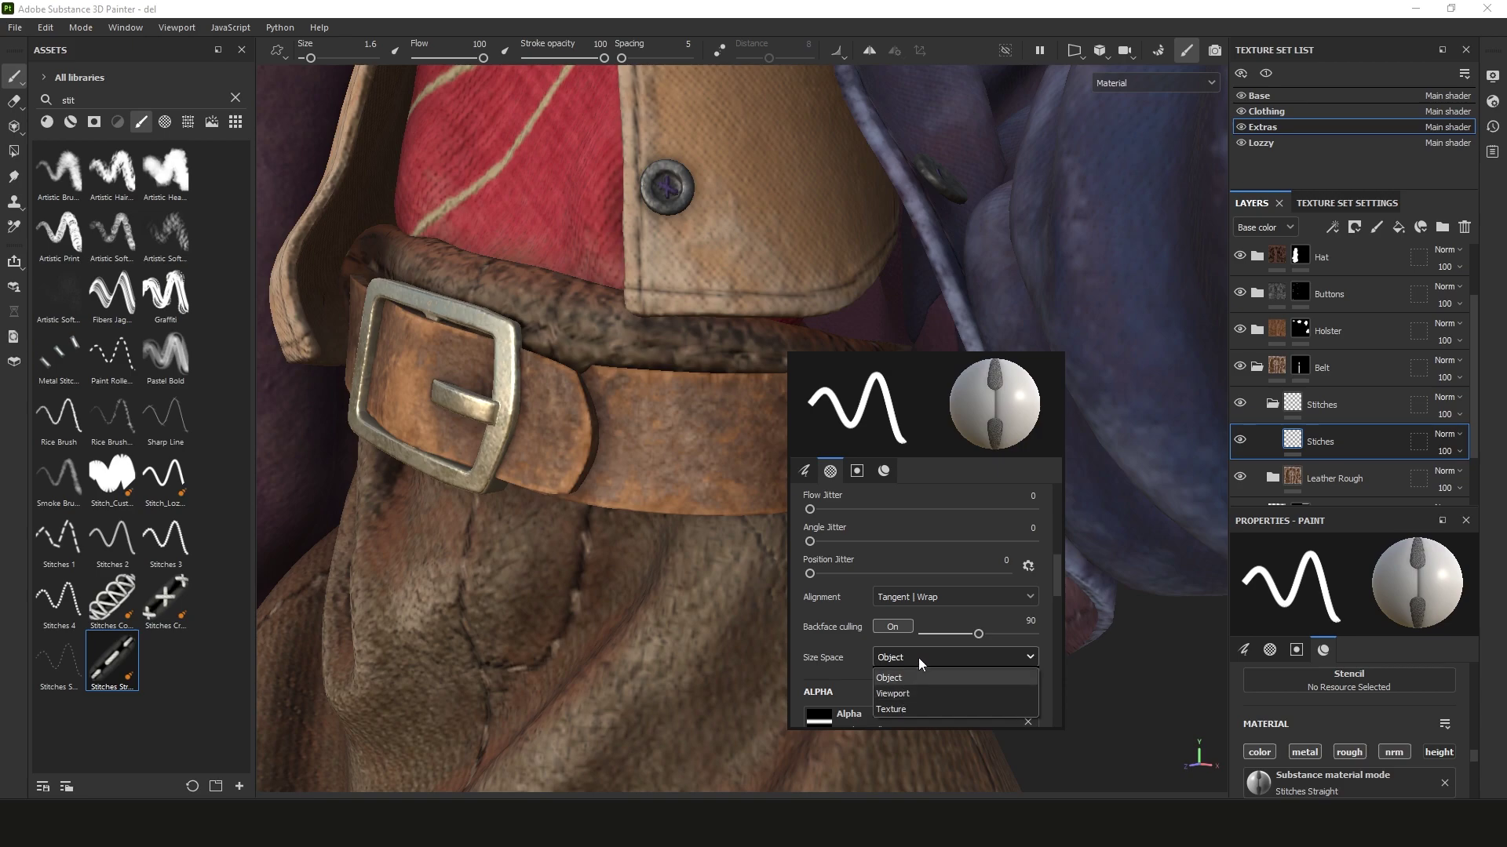
{"action": "left_click", "coordinate": [918, 657]}
{"action": "key", "text": "F3"}
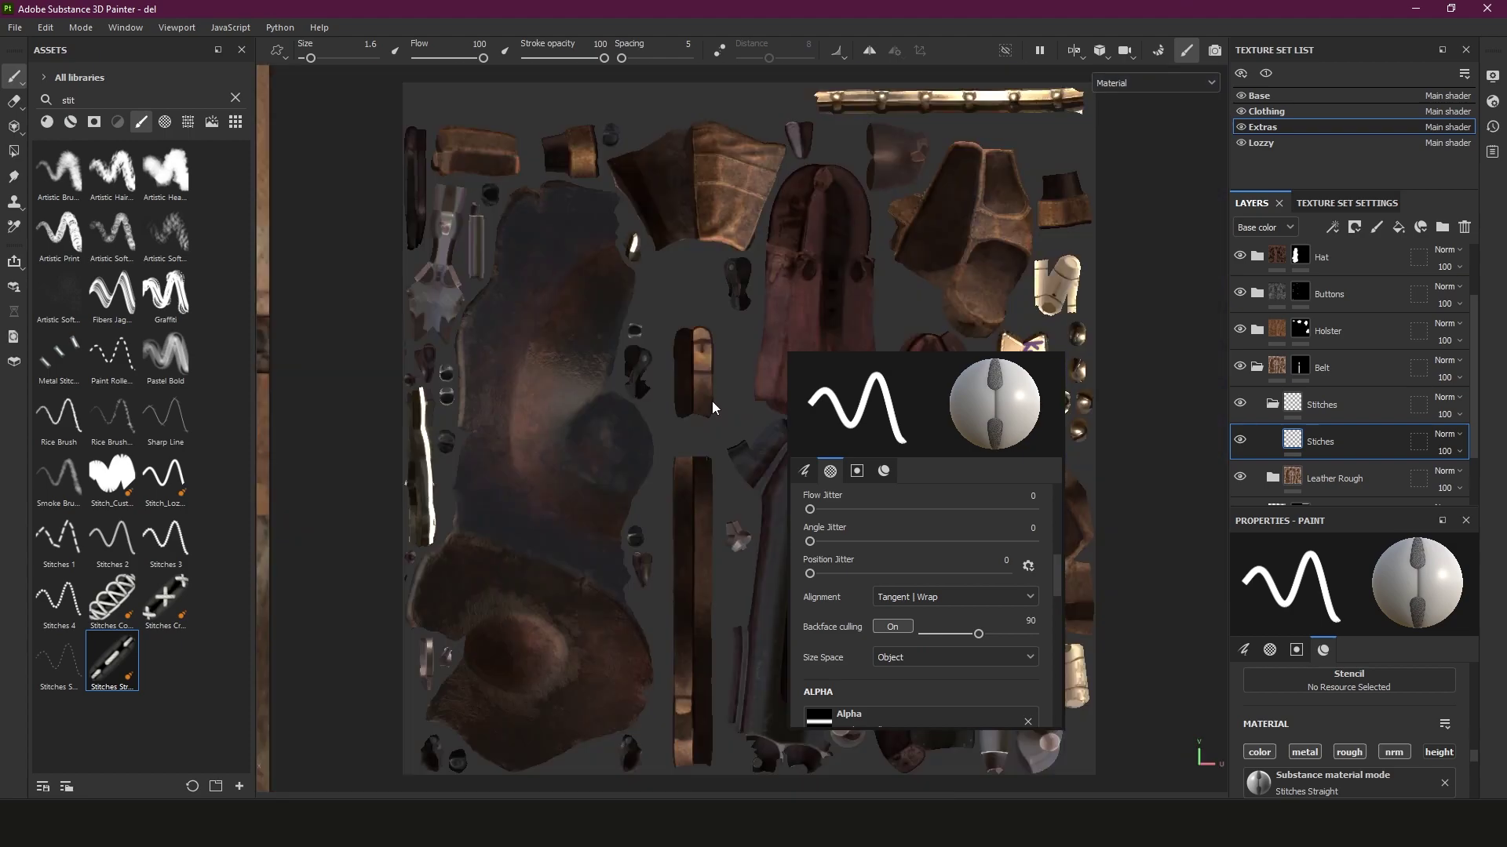
{"action": "left_click", "coordinate": [930, 655]}
{"action": "left_click", "coordinate": [938, 597]}
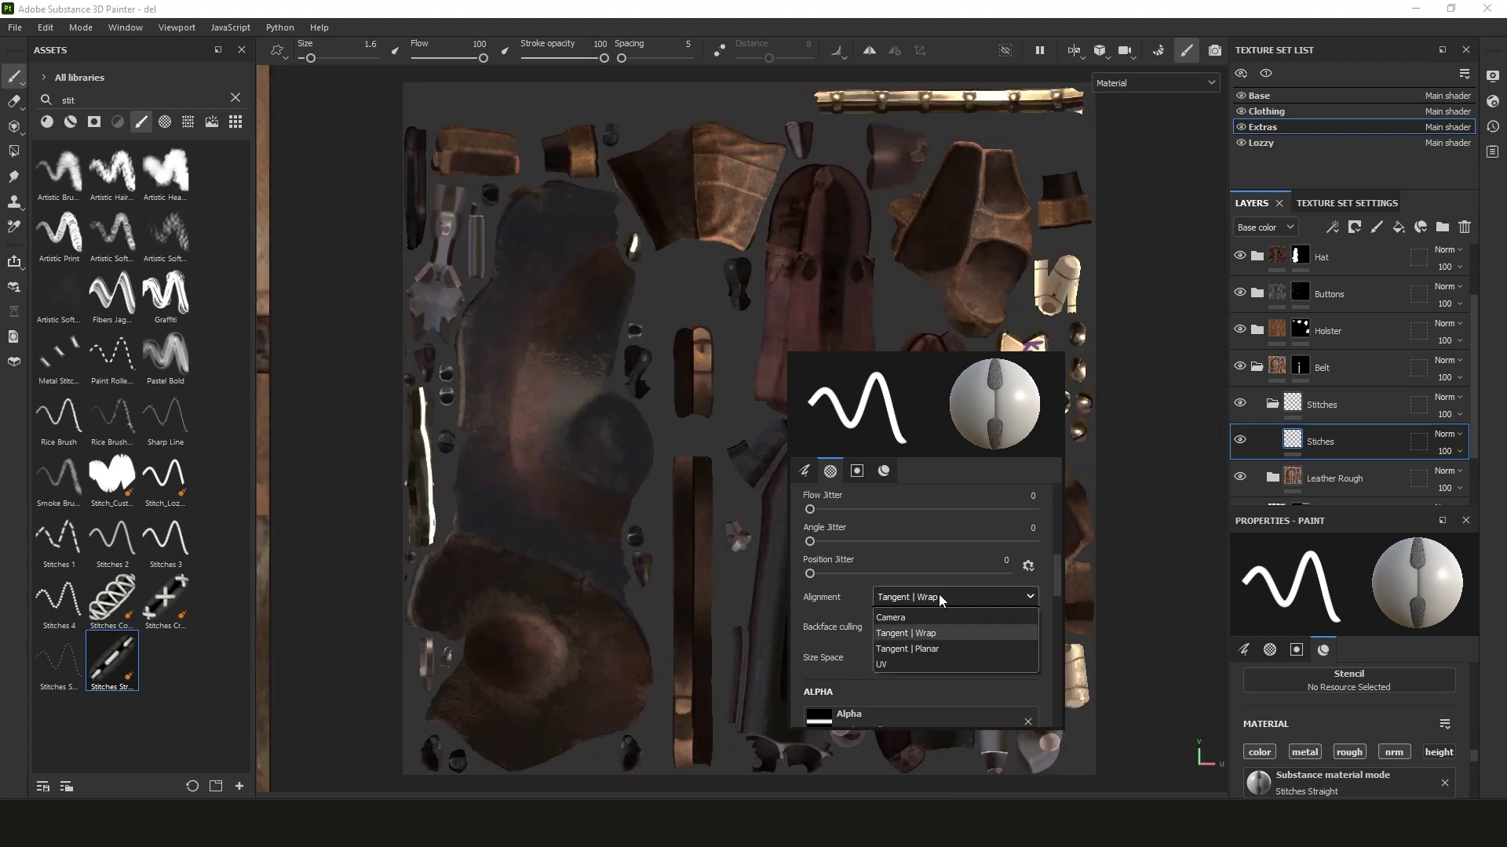
{"action": "key", "text": "Escape"}
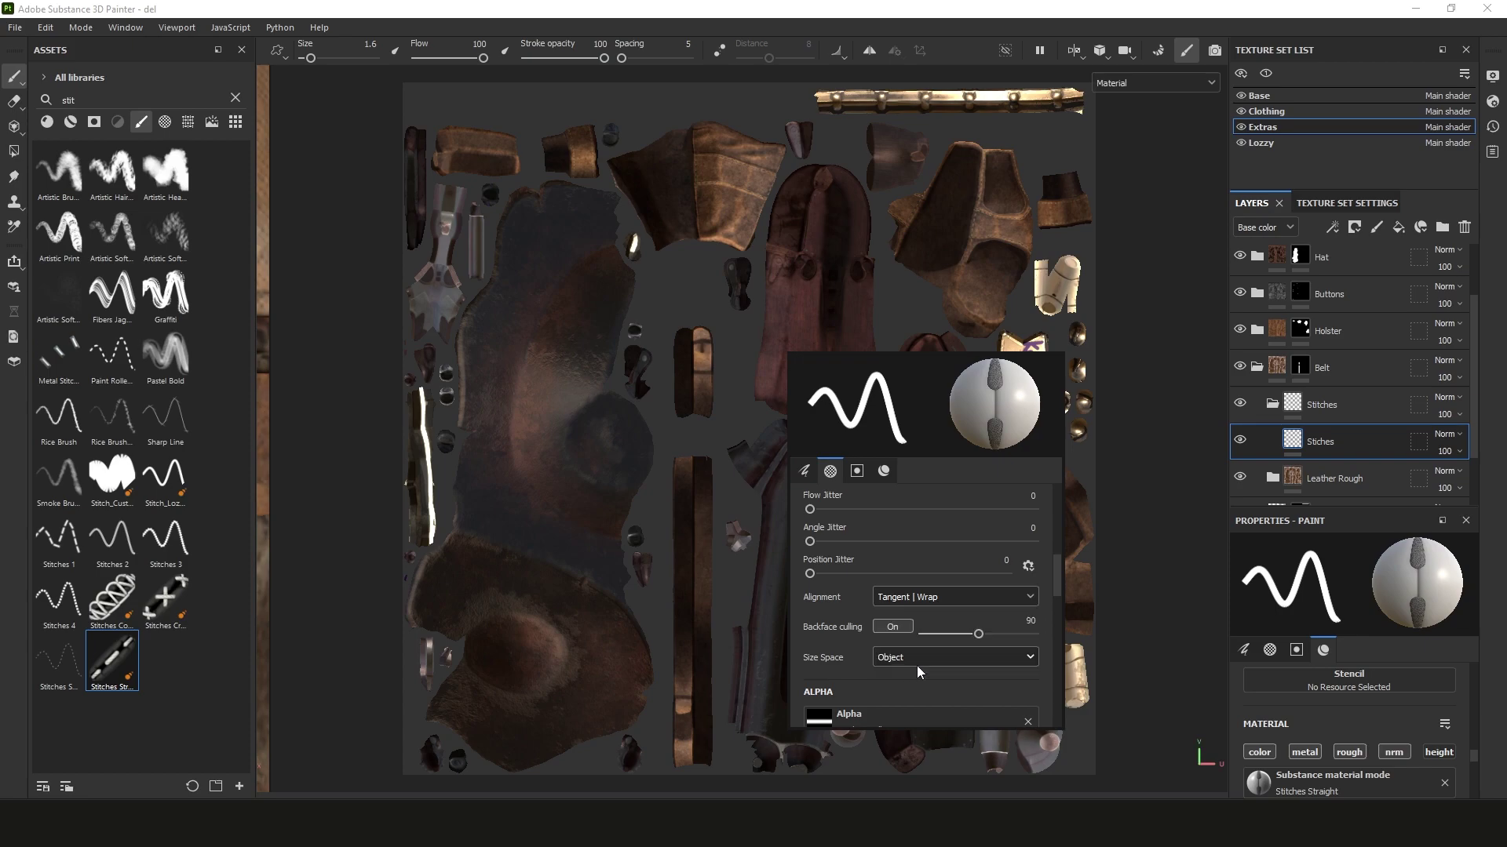
{"action": "key", "text": "F2"}
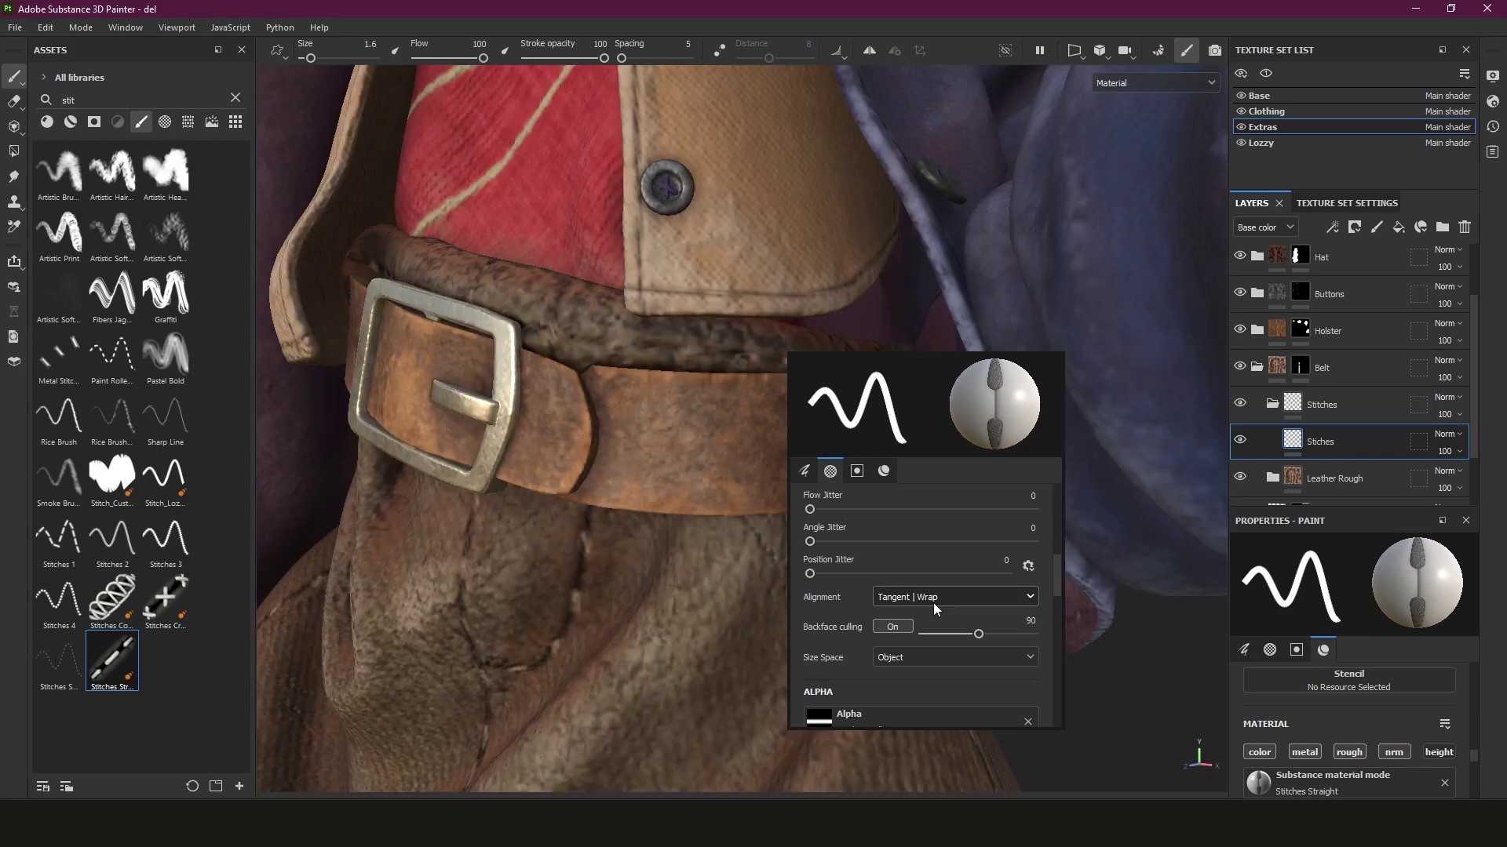
{"action": "scroll", "coordinate": [1056, 580], "scroll_direction": "down", "scroll_amount": 5}
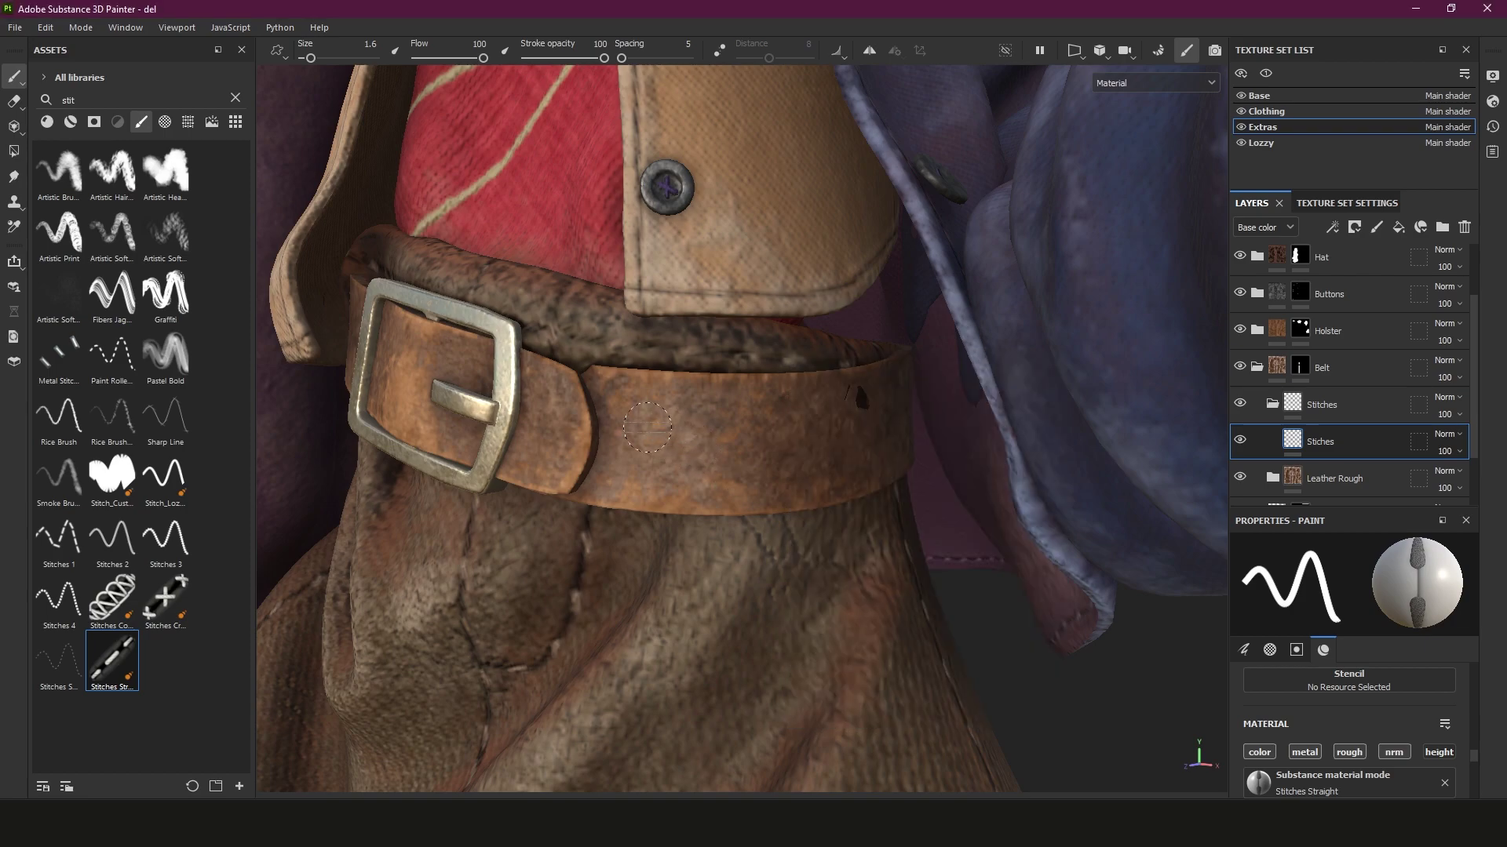
Try a stroke across the belt with the brush alpha's Slice Width raised to 0.92, and undo it
{"action": "right_click", "coordinate": [763, 445]}
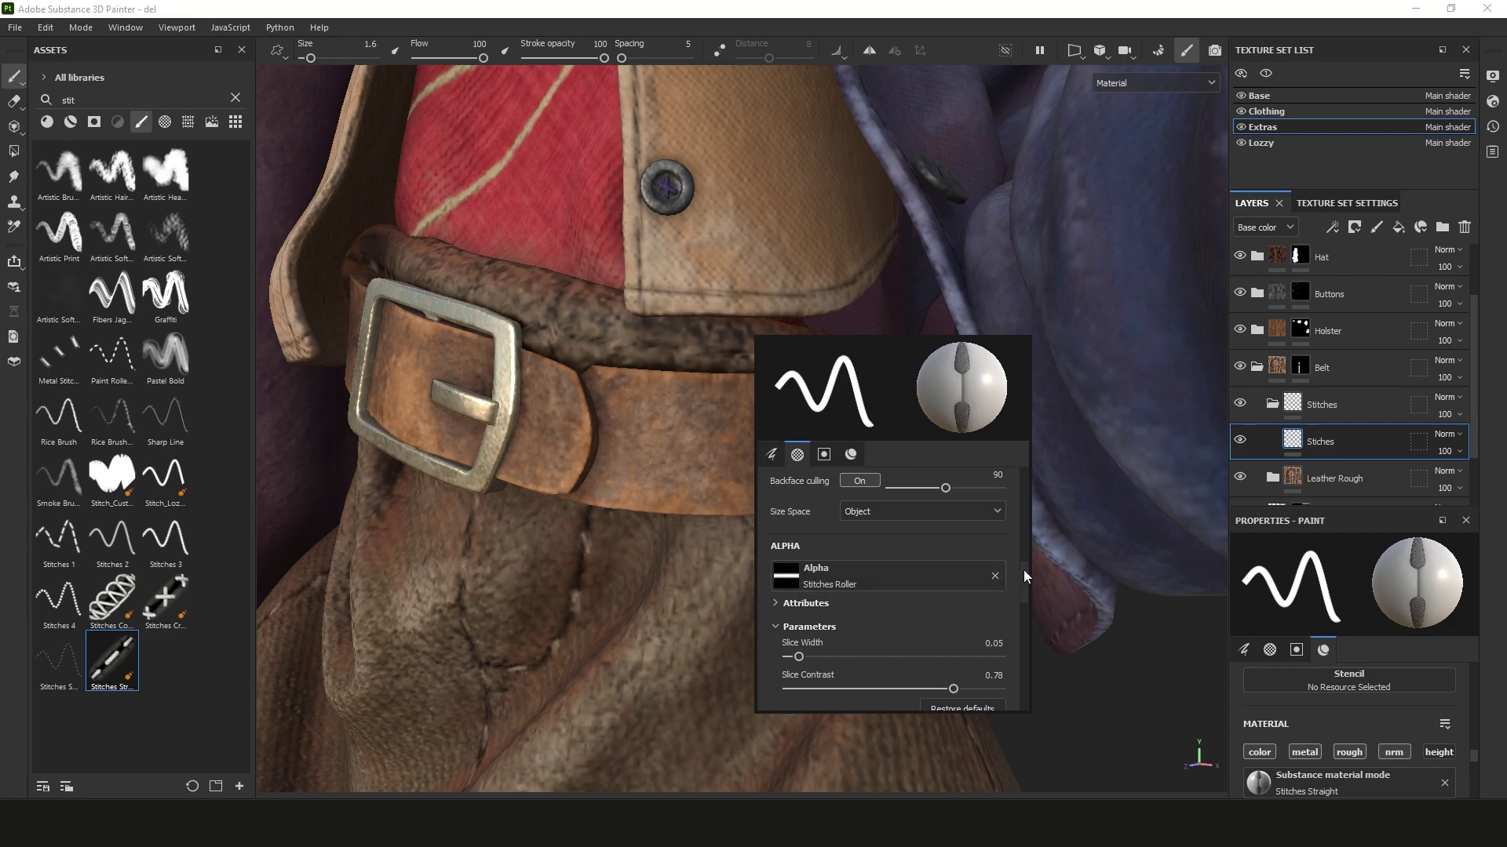
{"action": "scroll", "coordinate": [1024, 571], "scroll_direction": "down", "scroll_amount": 3}
{"action": "left_click_drag", "start_coordinate": [798, 579], "coordinate": [853, 584]}
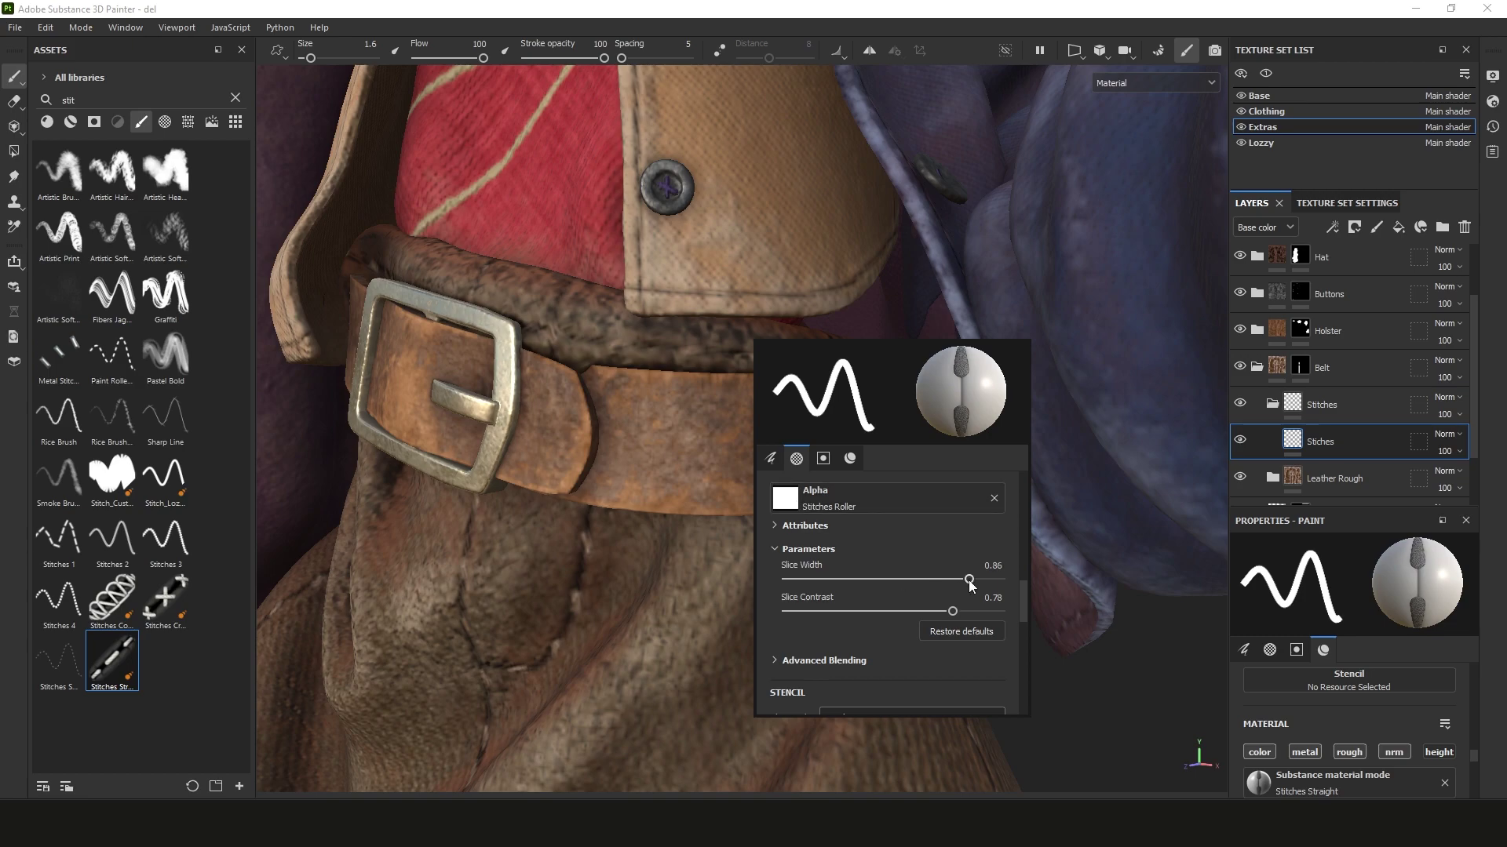
{"action": "left_click_drag", "start_coordinate": [987, 579], "coordinate": [1001, 579]}
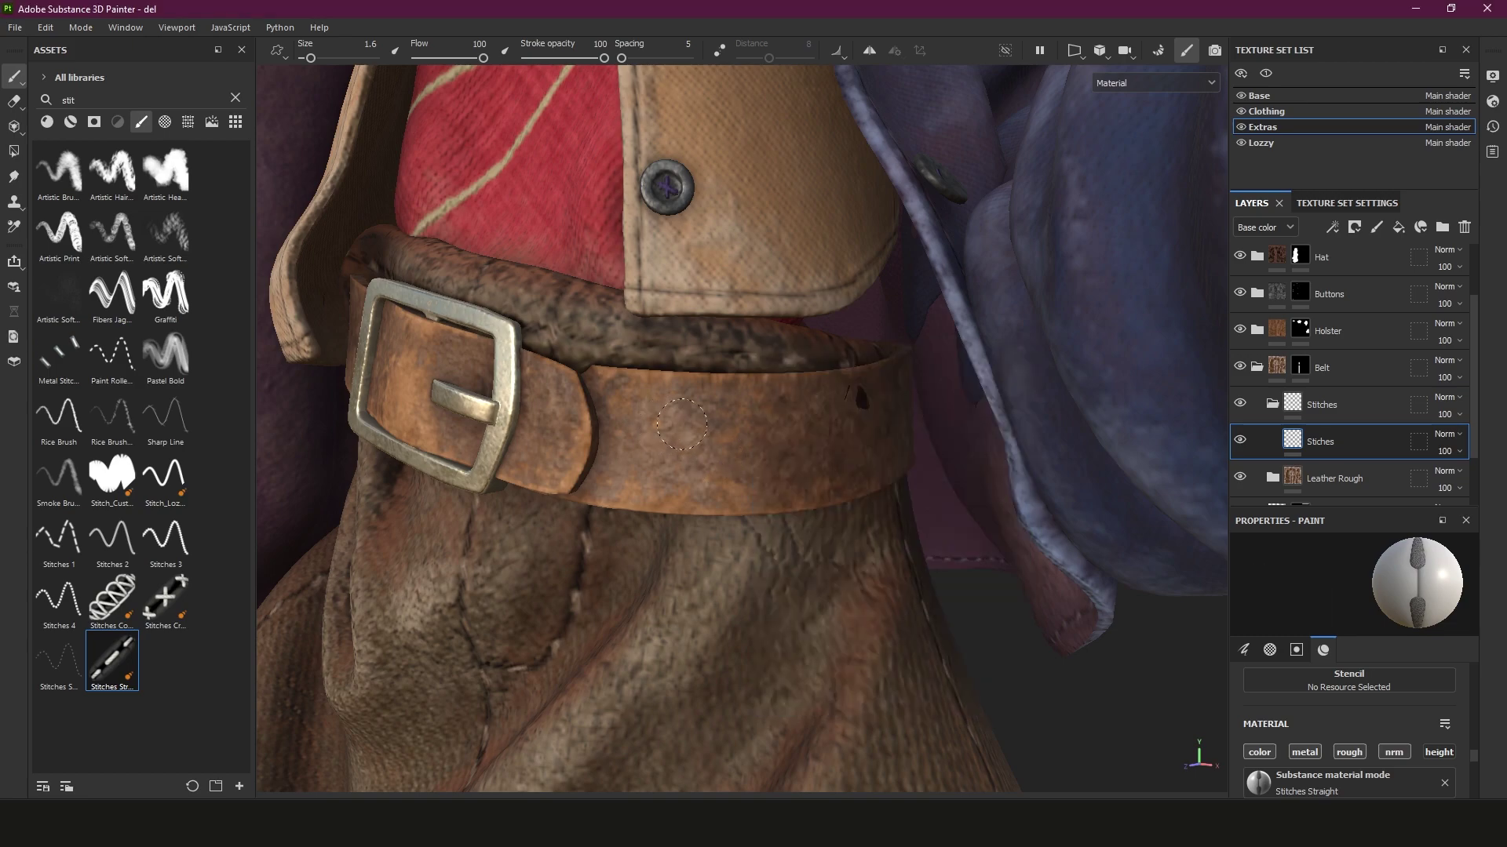
{"action": "mouse_move", "coordinate": [620, 408]}
{"action": "left_mouse_down"}
{"action": "mouse_move", "coordinate": [724, 430]}
{"action": "mouse_move", "coordinate": [805, 475]}
{"action": "left_mouse_up"}
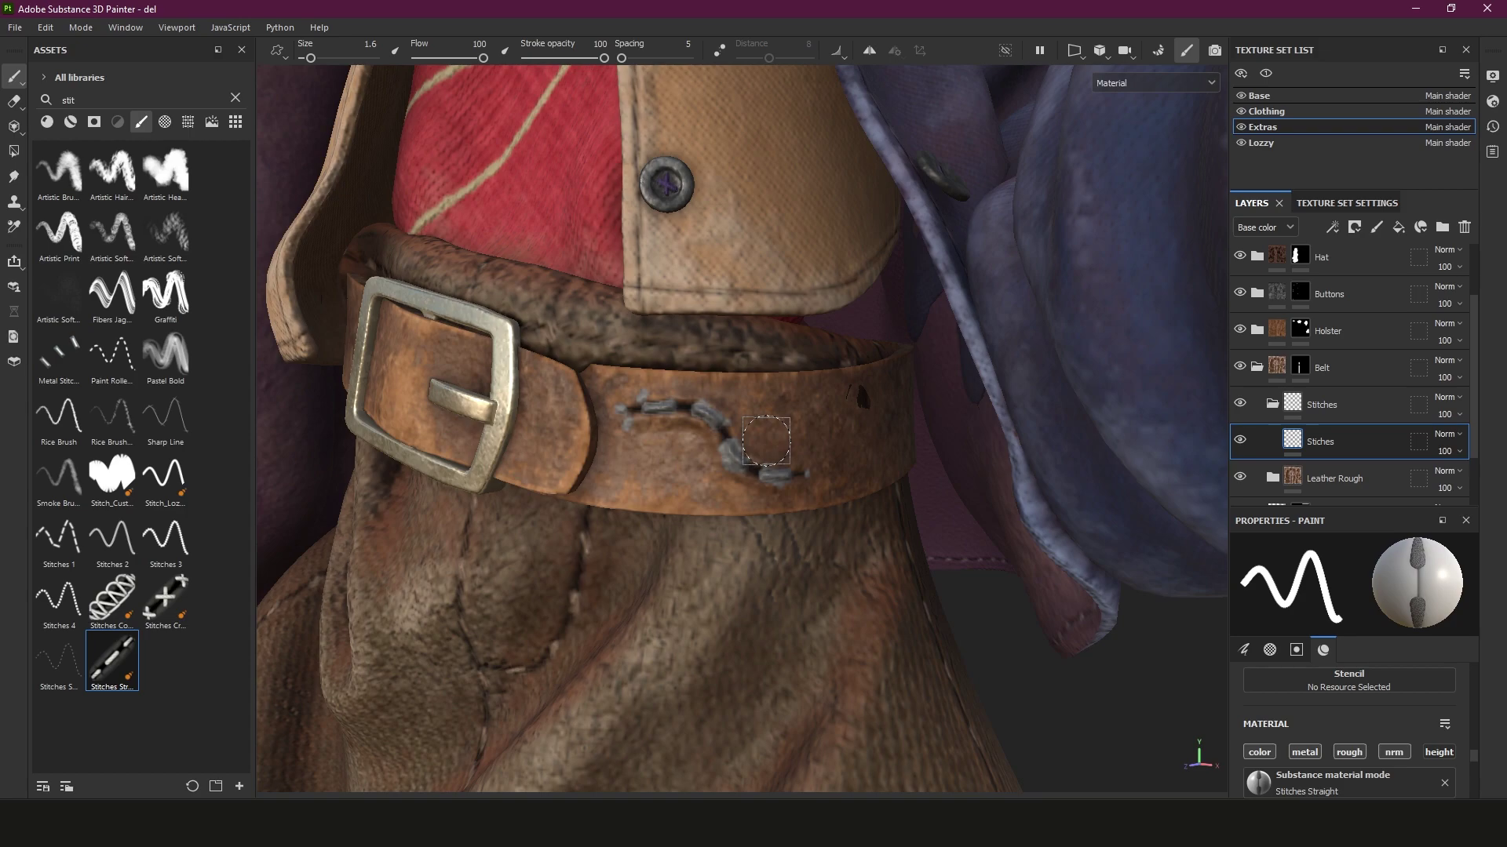
{"action": "key", "text": "ctrl+z"}
Set the brush alpha's Slice Width to 0.19 and try a stroke across the belt
{"action": "key", "text": "p"}
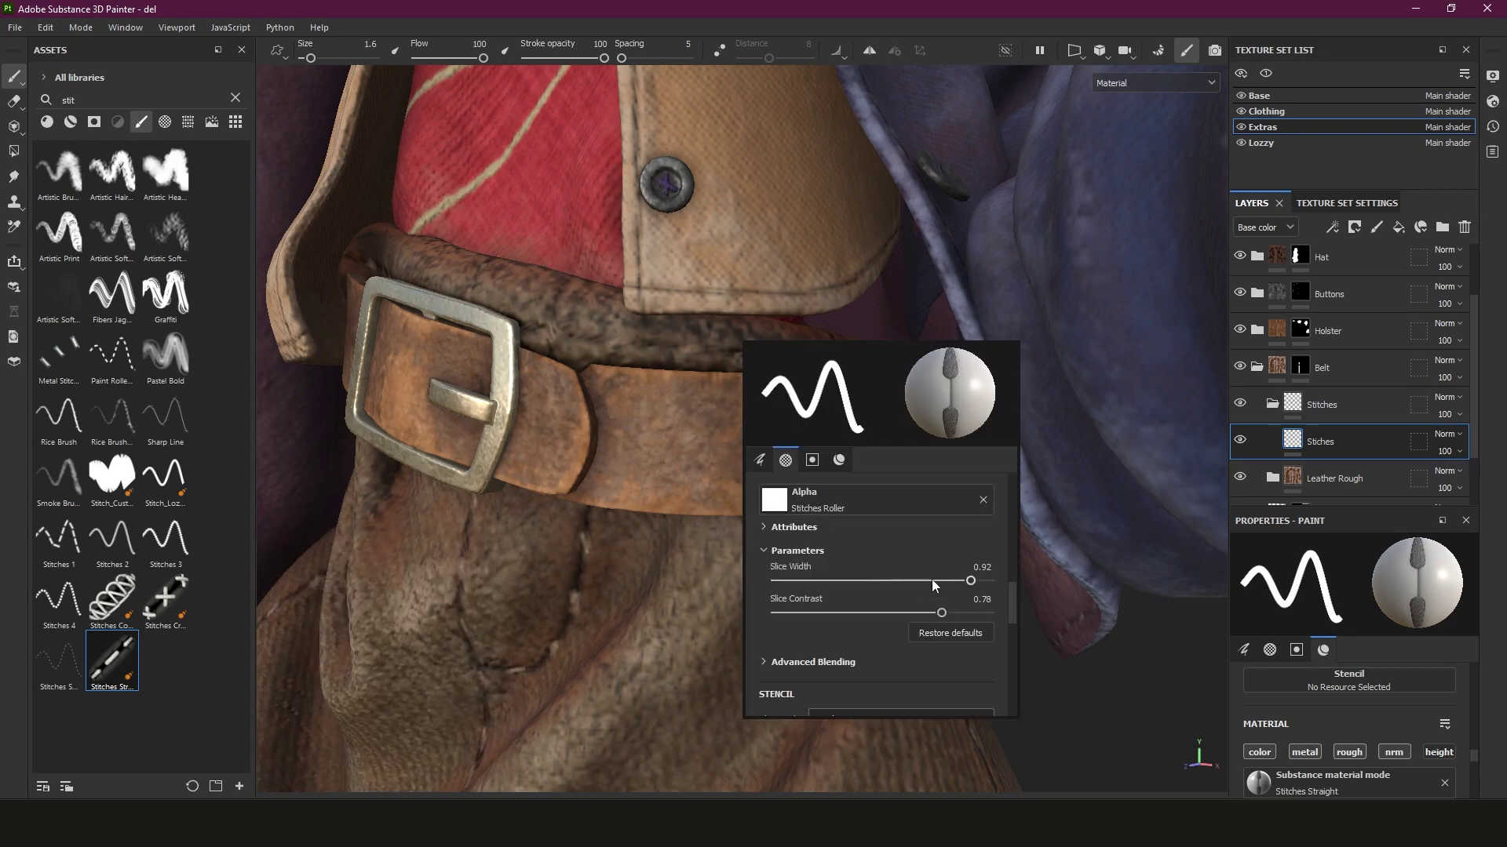
{"action": "left_click_drag", "start_coordinate": [930, 581], "coordinate": [773, 581]}
{"action": "left_click_drag", "start_coordinate": [655, 424], "coordinate": [851, 475]}
{"action": "key", "text": "p"}
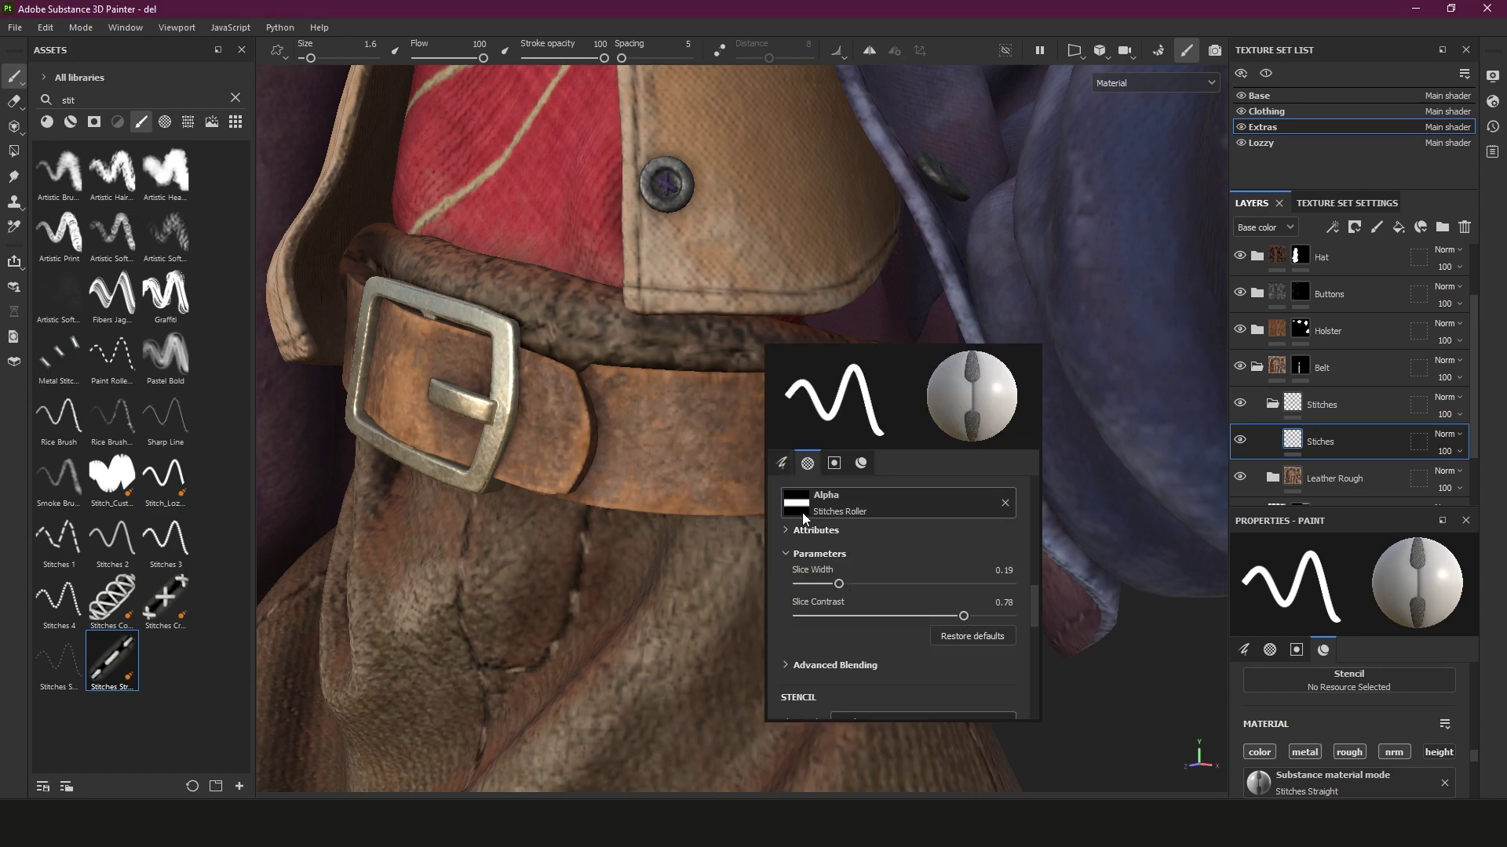
Disable the metal channel in the brush material, and toggle the normal channel off and back on
{"action": "scroll", "coordinate": [1034, 601], "scroll_direction": "down", "scroll_amount": 4}
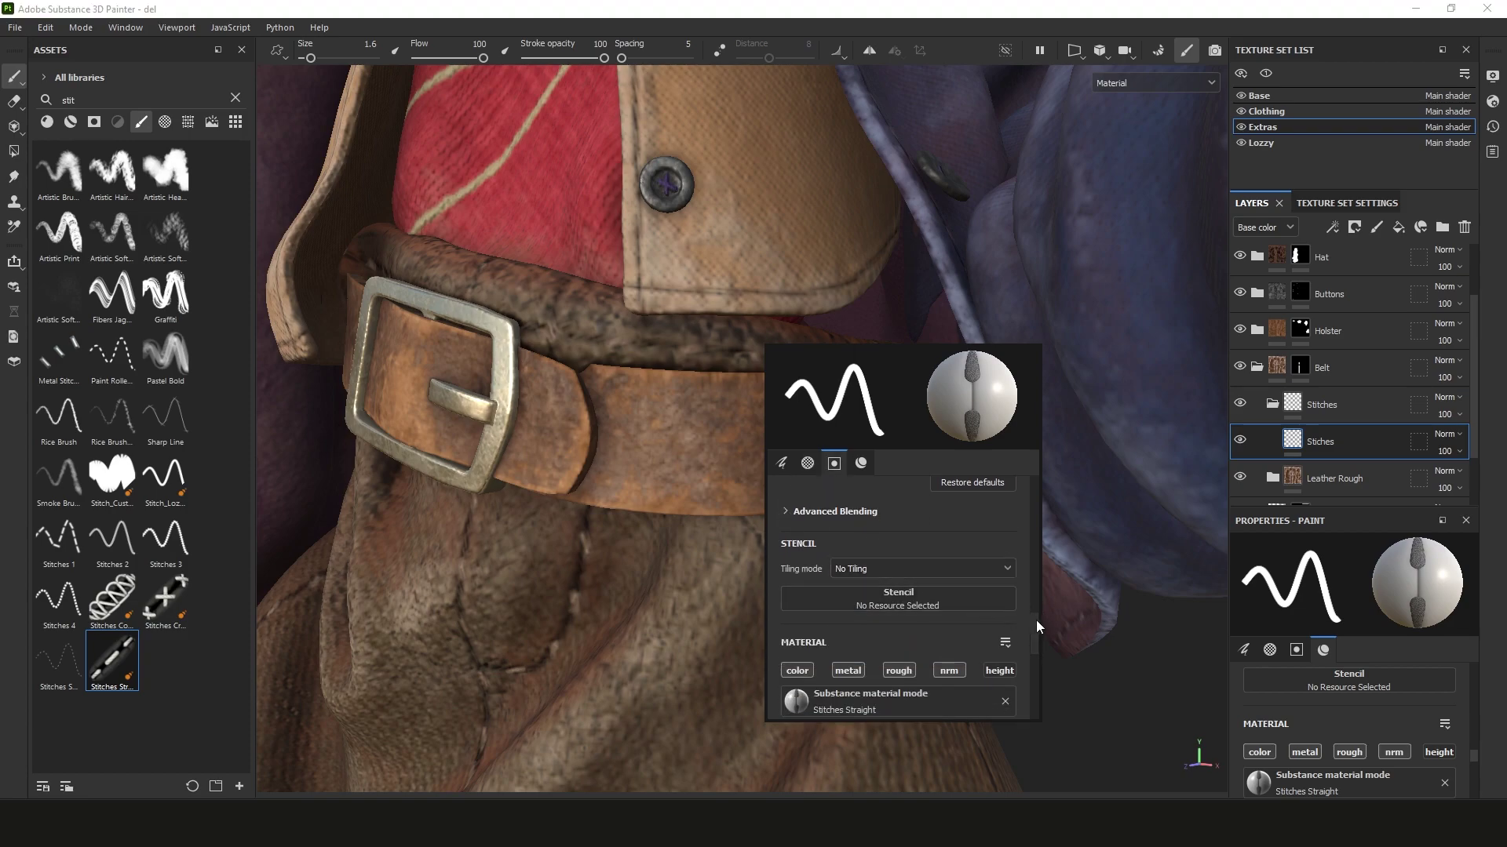
{"action": "scroll", "coordinate": [1036, 620], "scroll_direction": "down", "scroll_amount": 3}
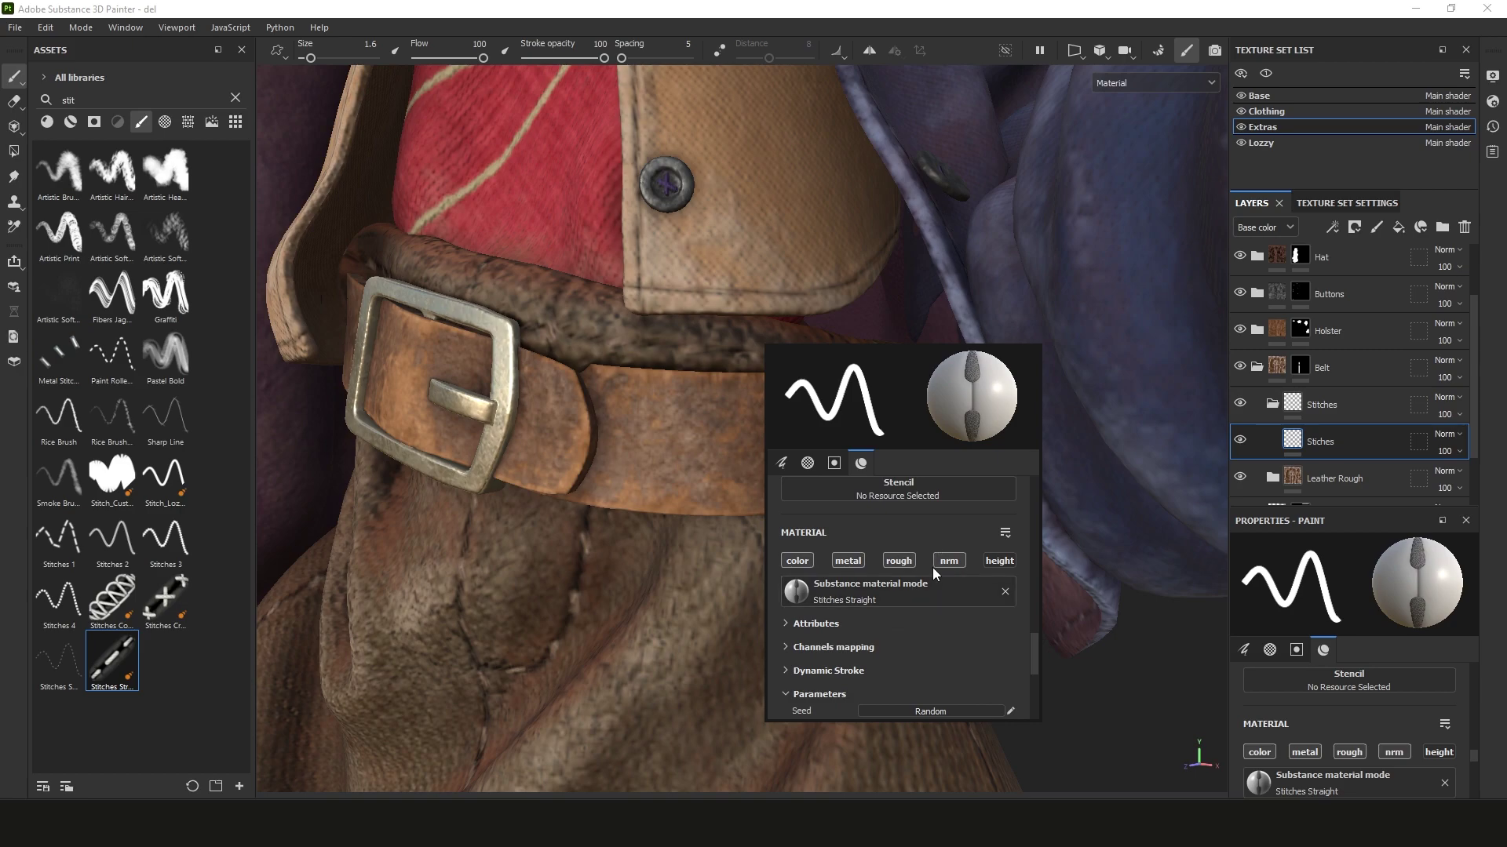
{"action": "left_click", "coordinate": [797, 562]}
{"action": "left_click", "coordinate": [855, 565]}
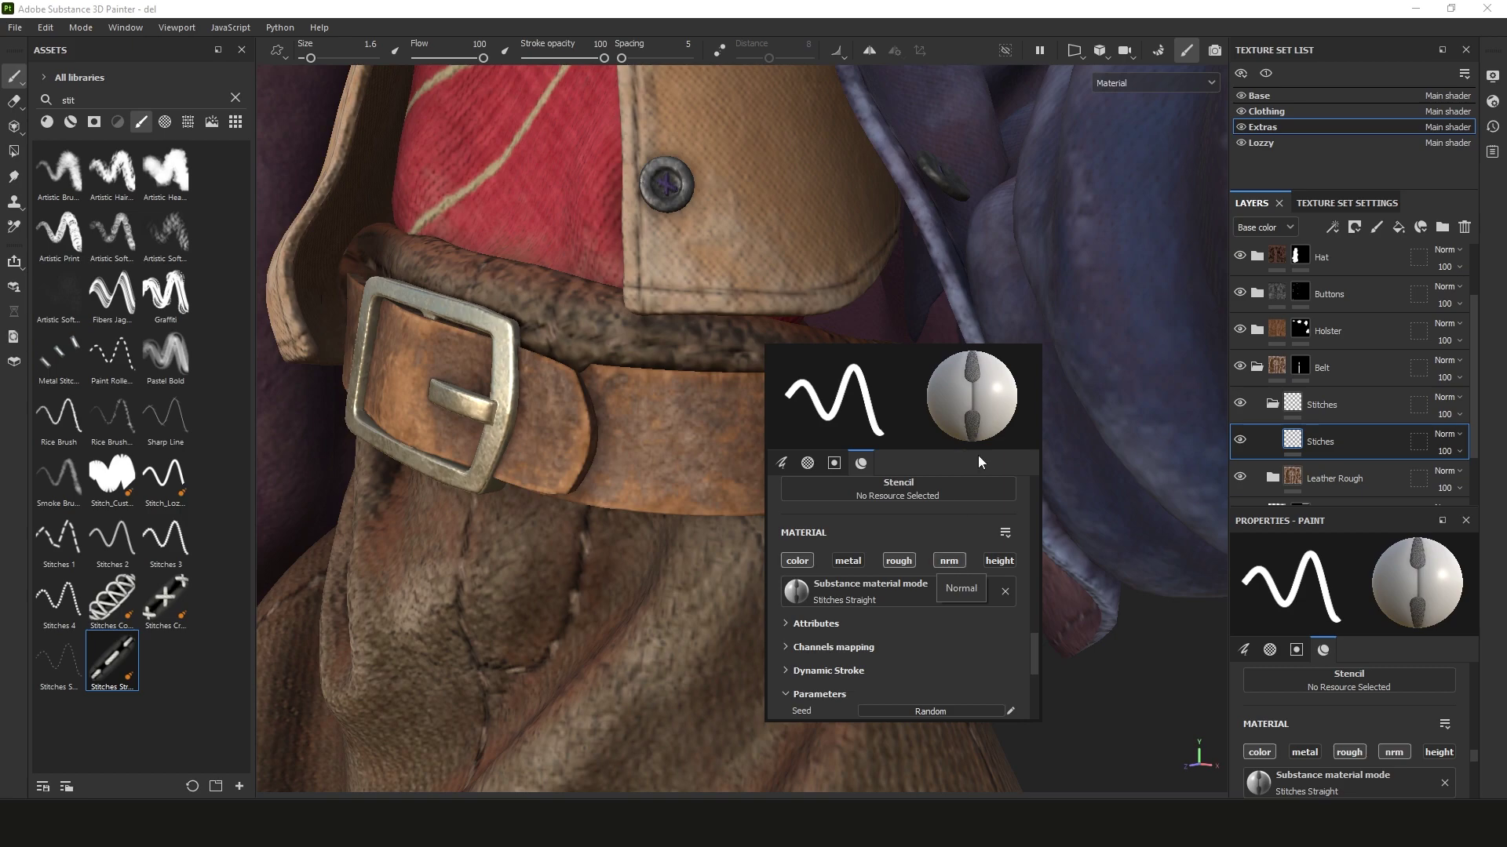
{"action": "left_click", "coordinate": [959, 560]}
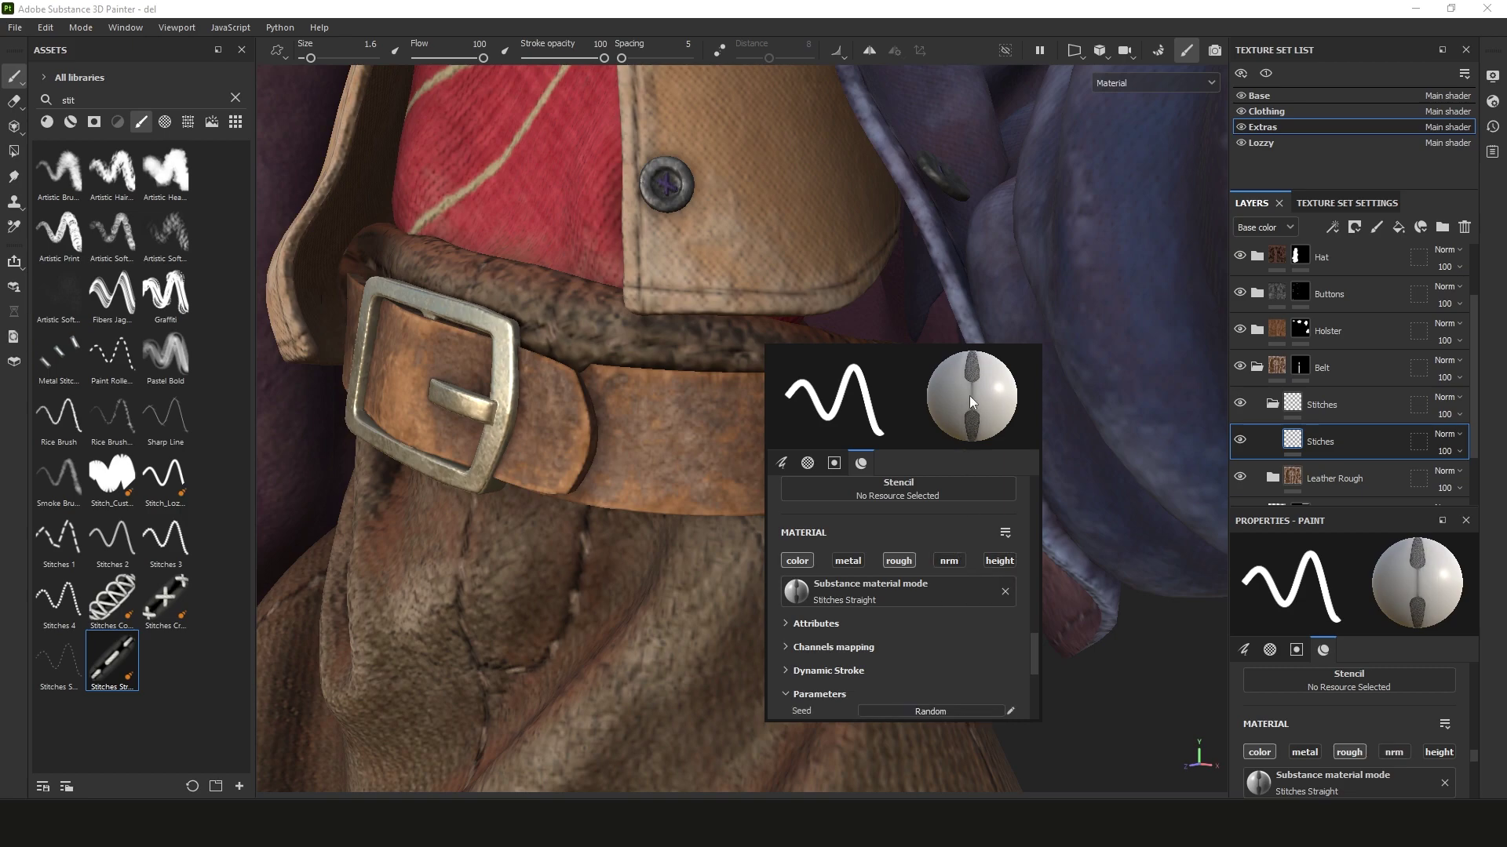
{"action": "left_click", "coordinate": [948, 559]}
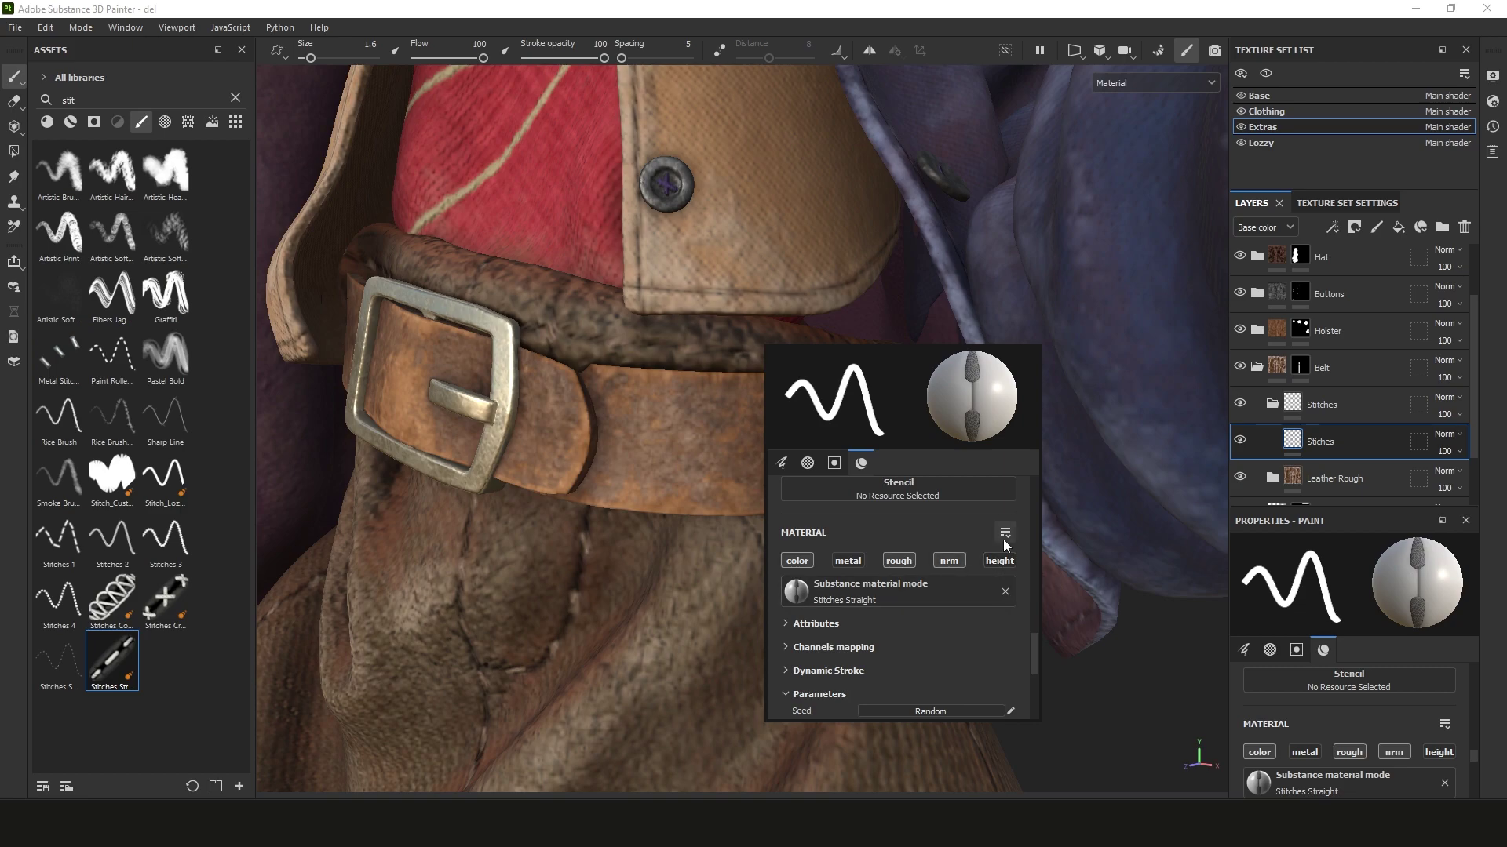
Set the stitch material's base color to red, BF2525
{"action": "scroll", "coordinate": [1034, 648], "scroll_direction": "down", "scroll_amount": 3}
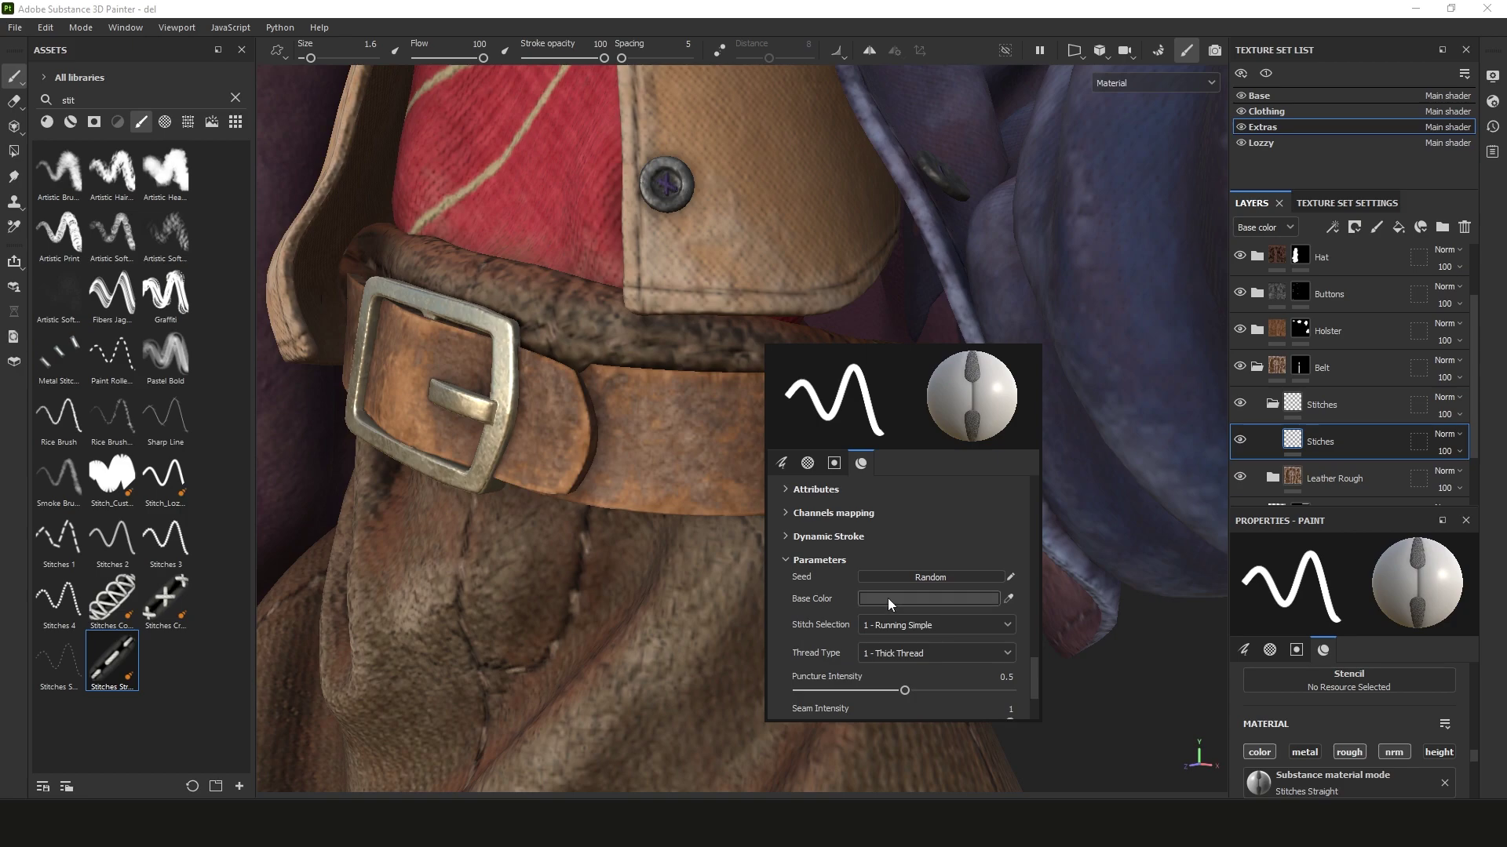
{"action": "left_click", "coordinate": [887, 598]}
{"action": "left_click_drag", "start_coordinate": [952, 516], "coordinate": [1039, 454]}
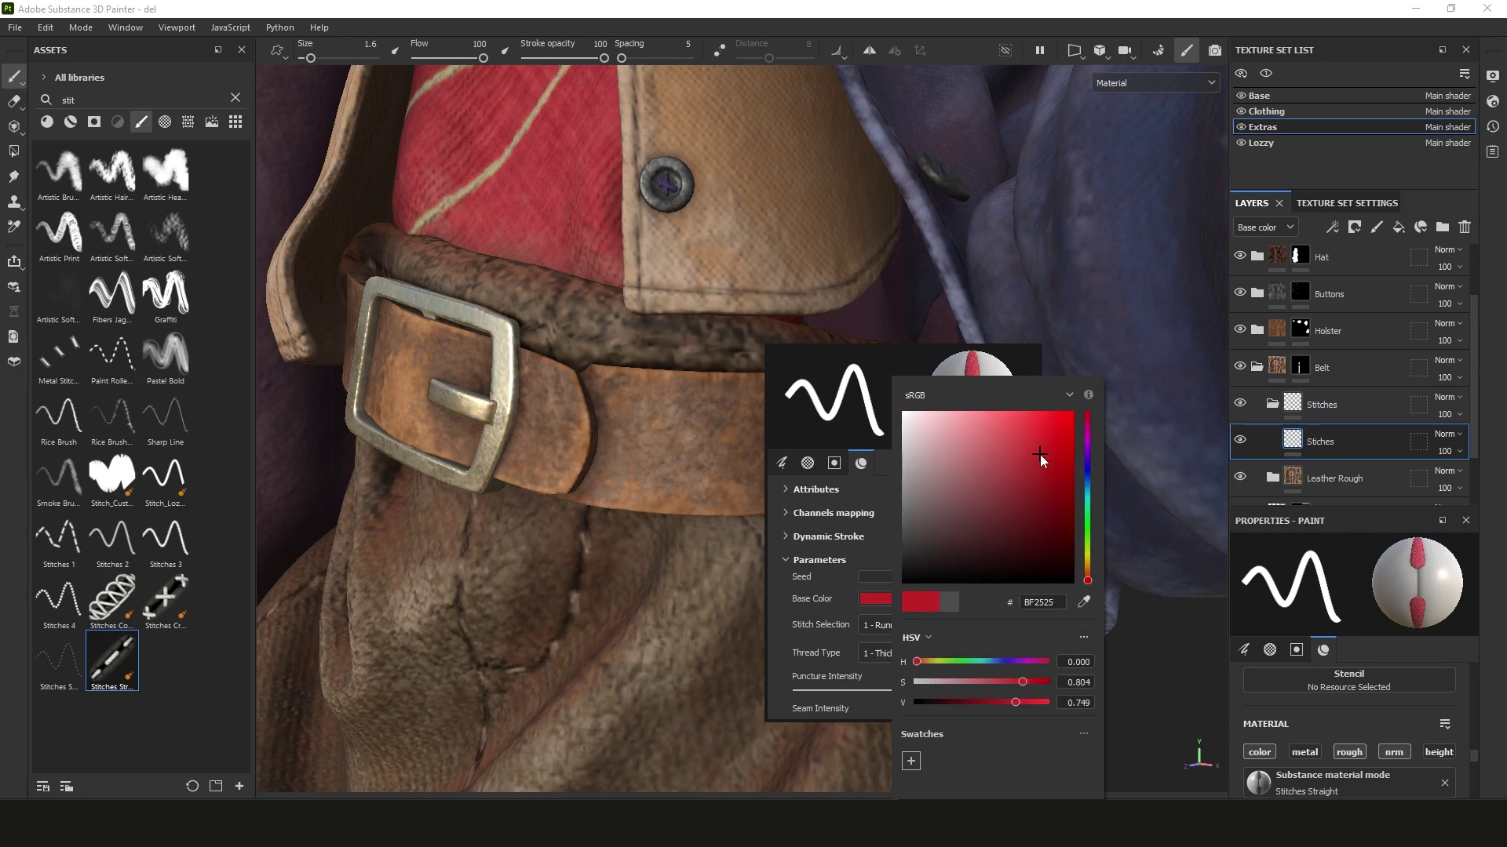
{"action": "left_click", "coordinate": [698, 421]}
Try the Running Left A and Double Side Straight B stitch selections, undo the test stroke, and return to Running Simple
{"action": "right_click", "coordinate": [795, 453]}
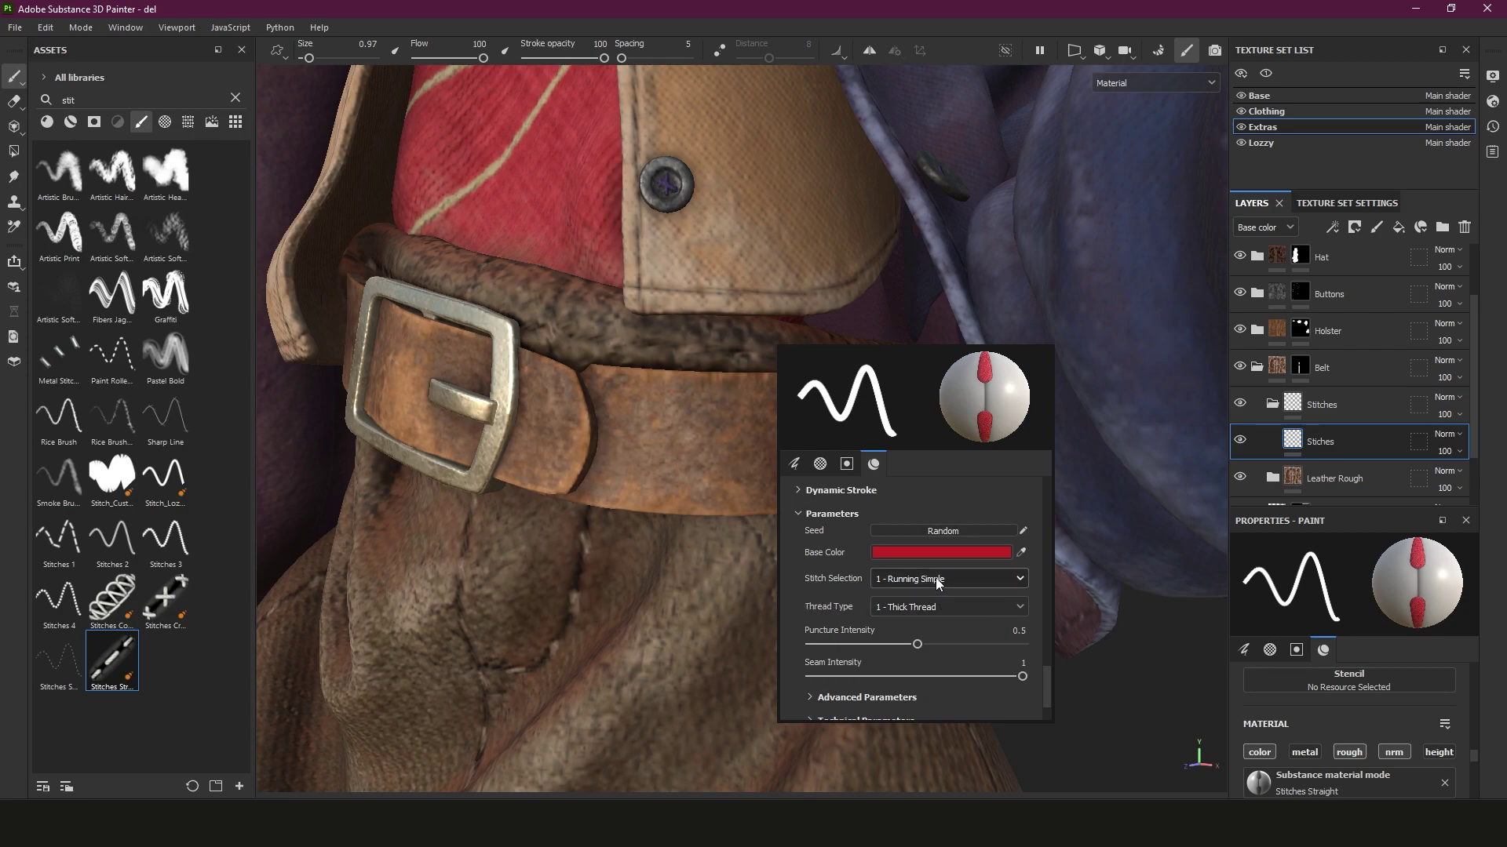
{"action": "left_click", "coordinate": [938, 579]}
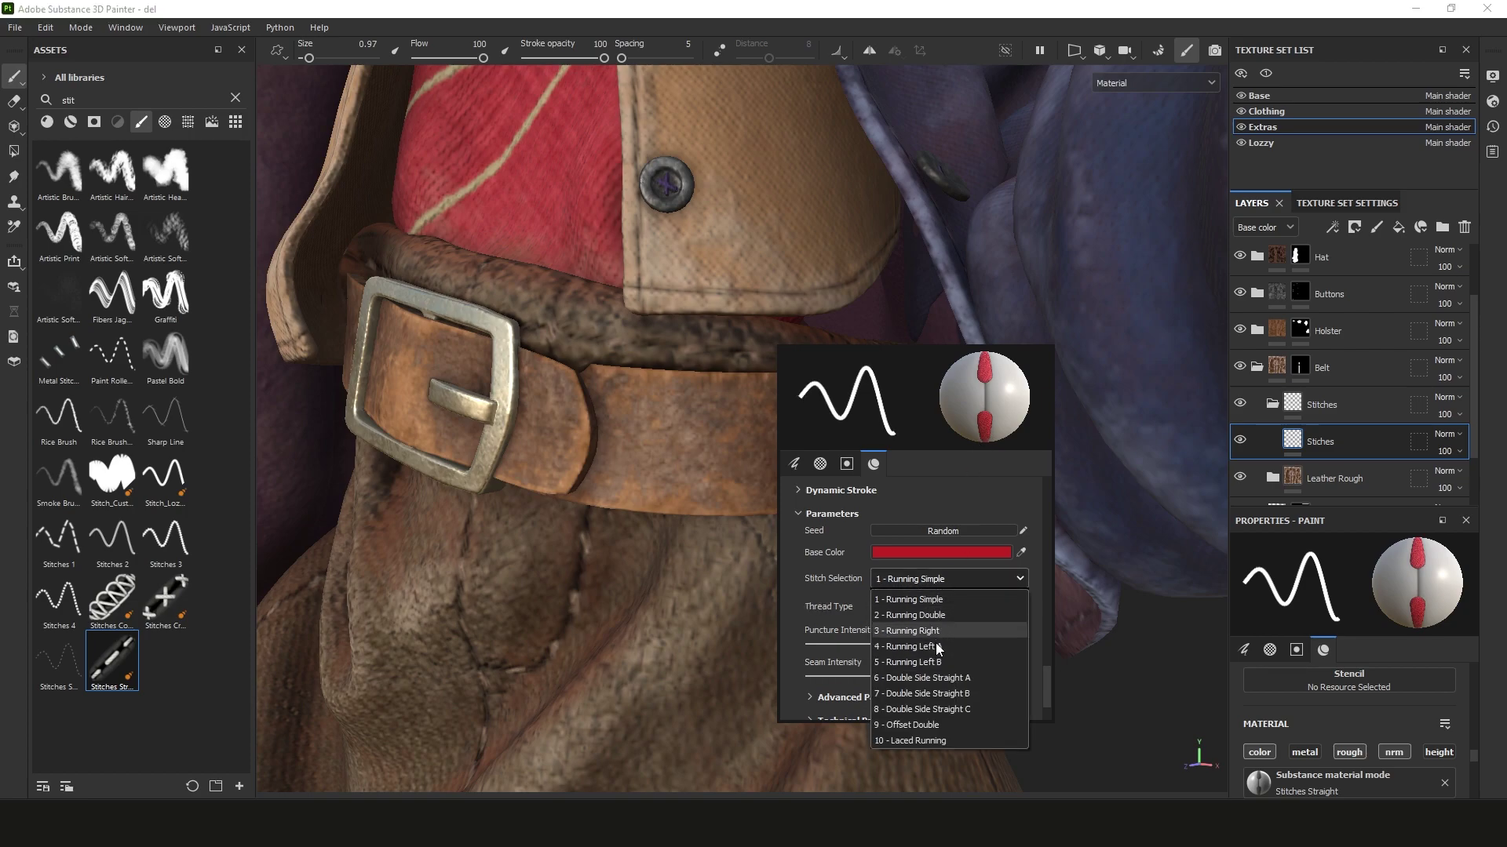
{"action": "left_click", "coordinate": [943, 647]}
{"action": "left_click", "coordinate": [939, 585]}
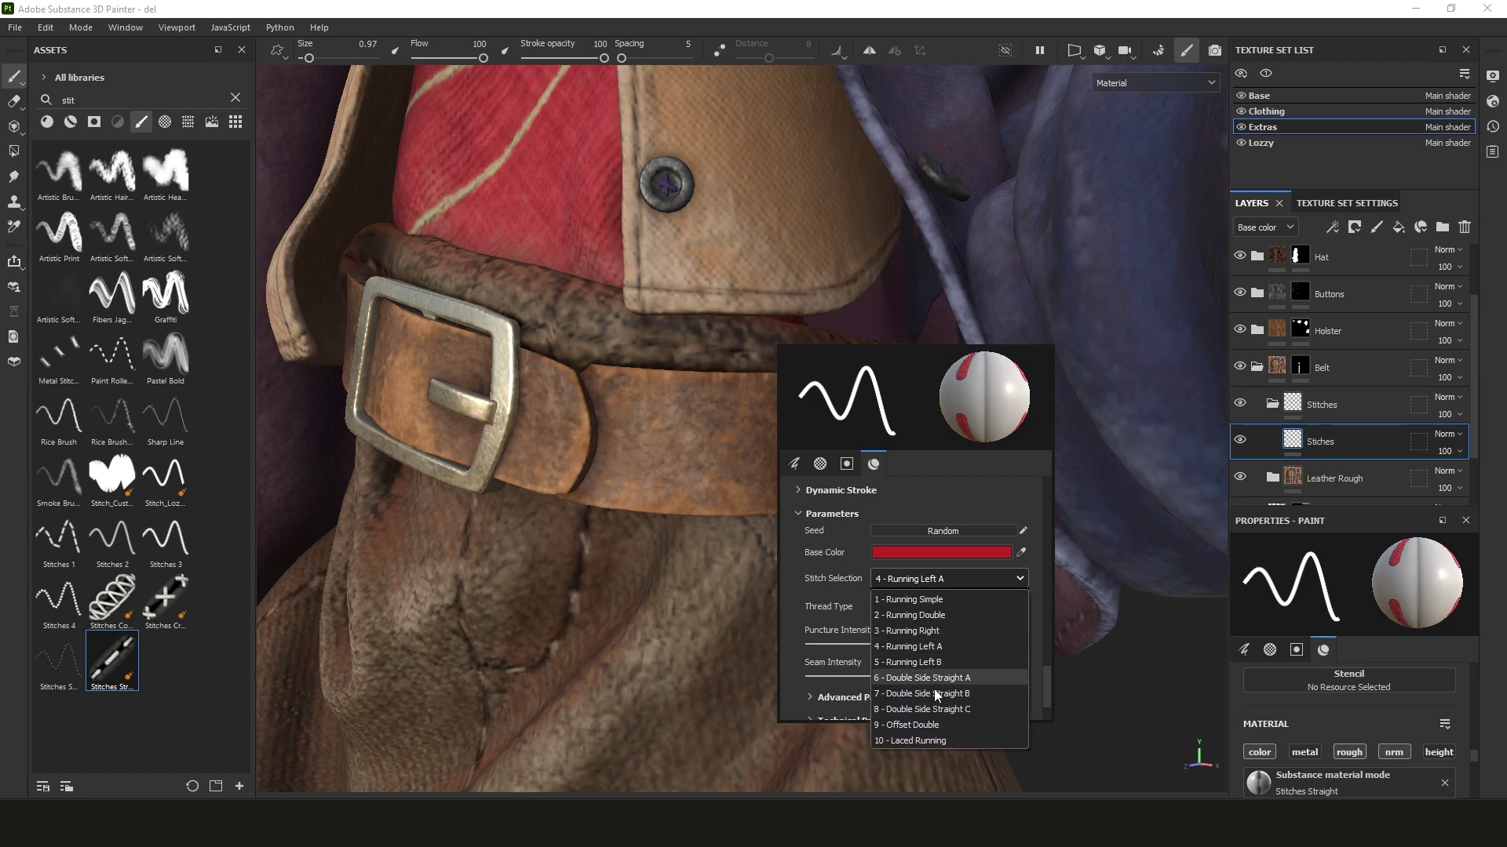
{"action": "left_click", "coordinate": [936, 694]}
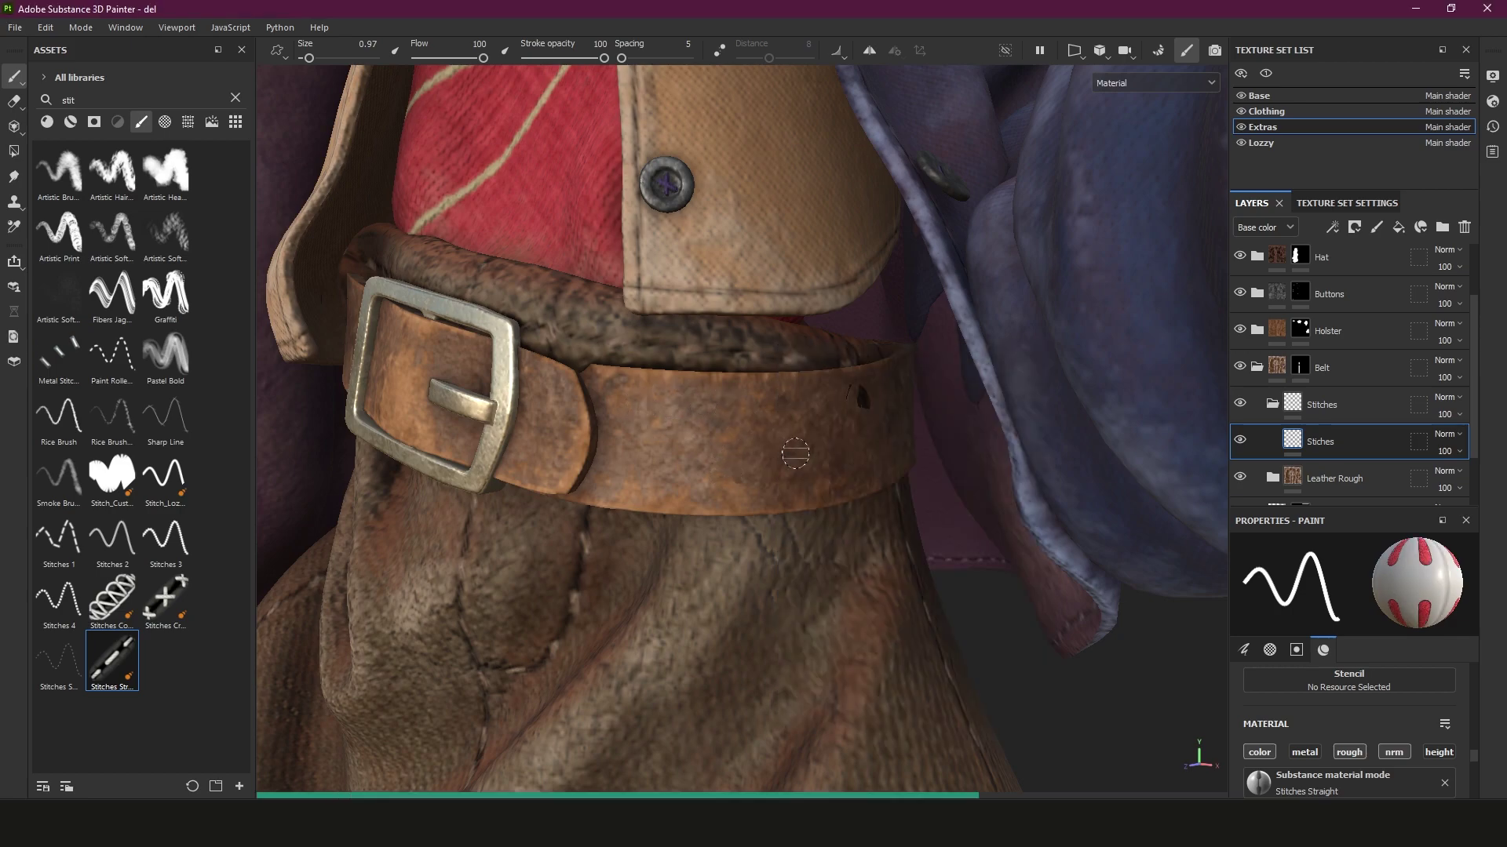
{"action": "key", "text": "ctrl+z"}
{"action": "right_click", "coordinate": [814, 471]}
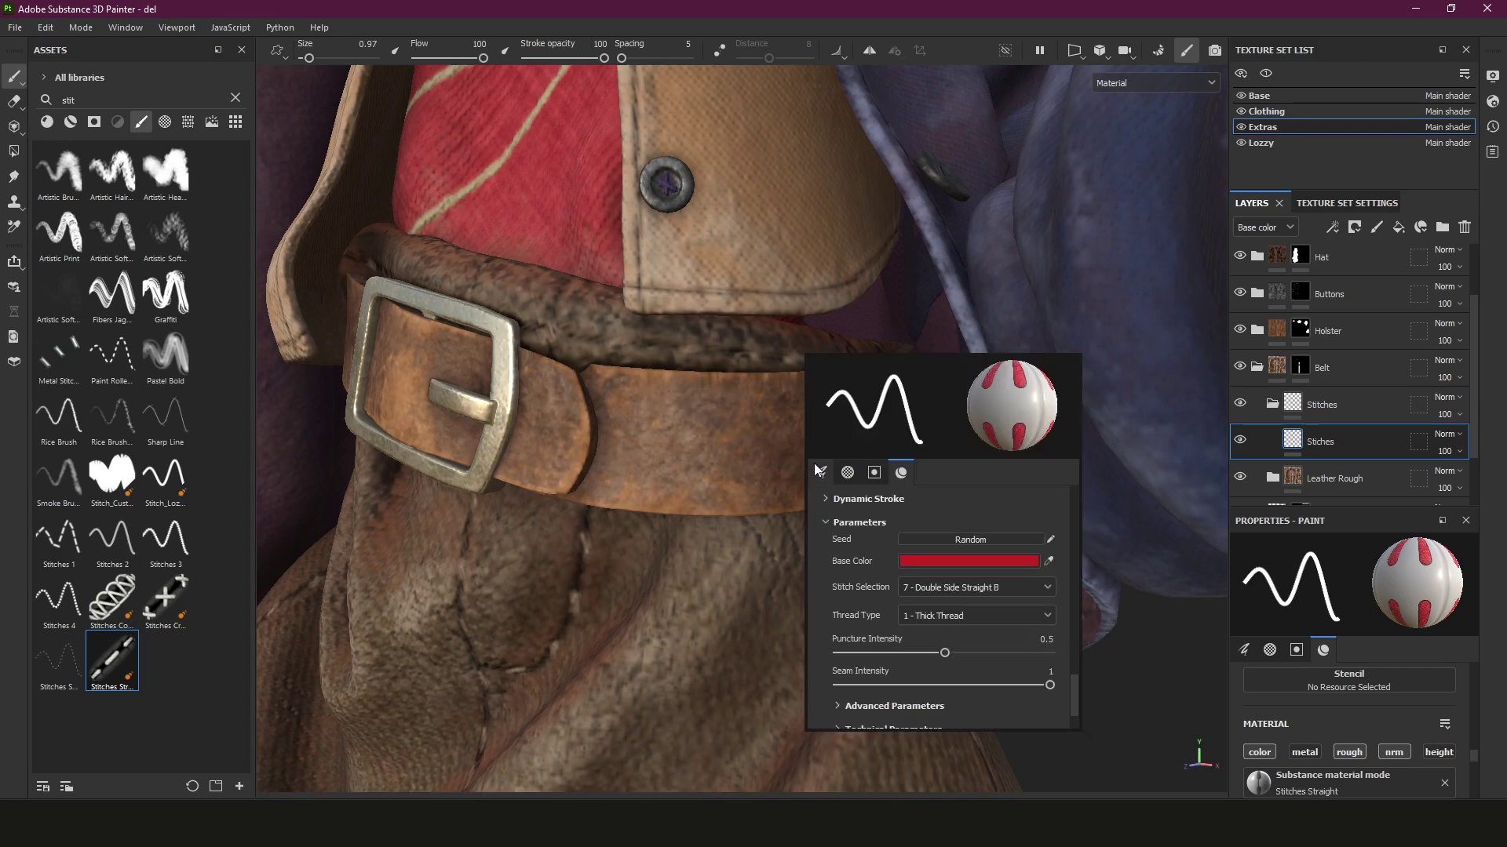
{"action": "left_click", "coordinate": [980, 587]}
{"action": "left_click", "coordinate": [954, 607]}
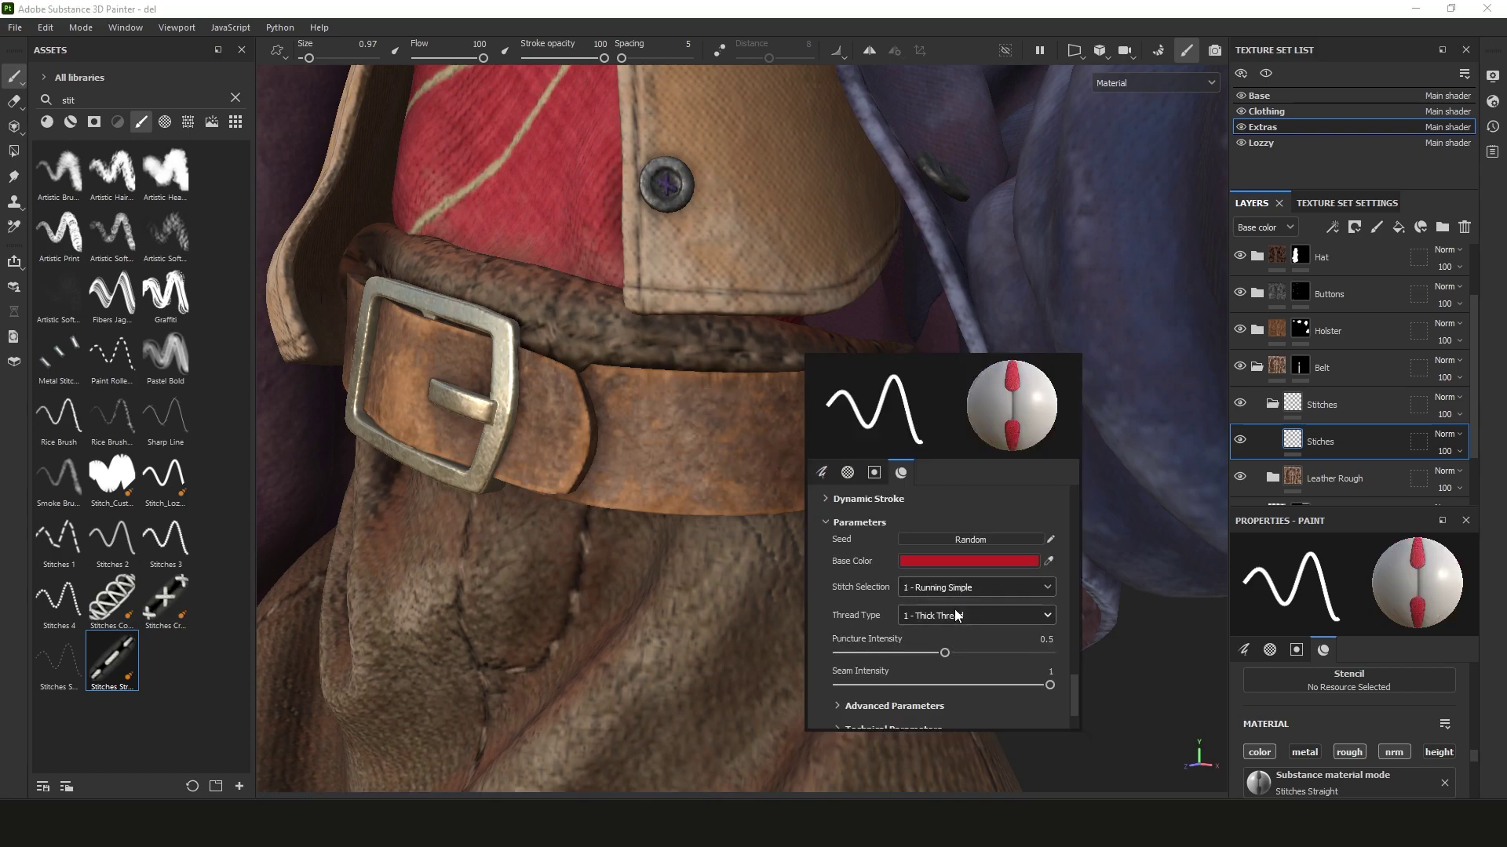
Try the Twisted, Rigid, Clips and Thin thread types for the stitches, and return to Thick Thread
{"action": "left_click", "coordinate": [935, 616]}
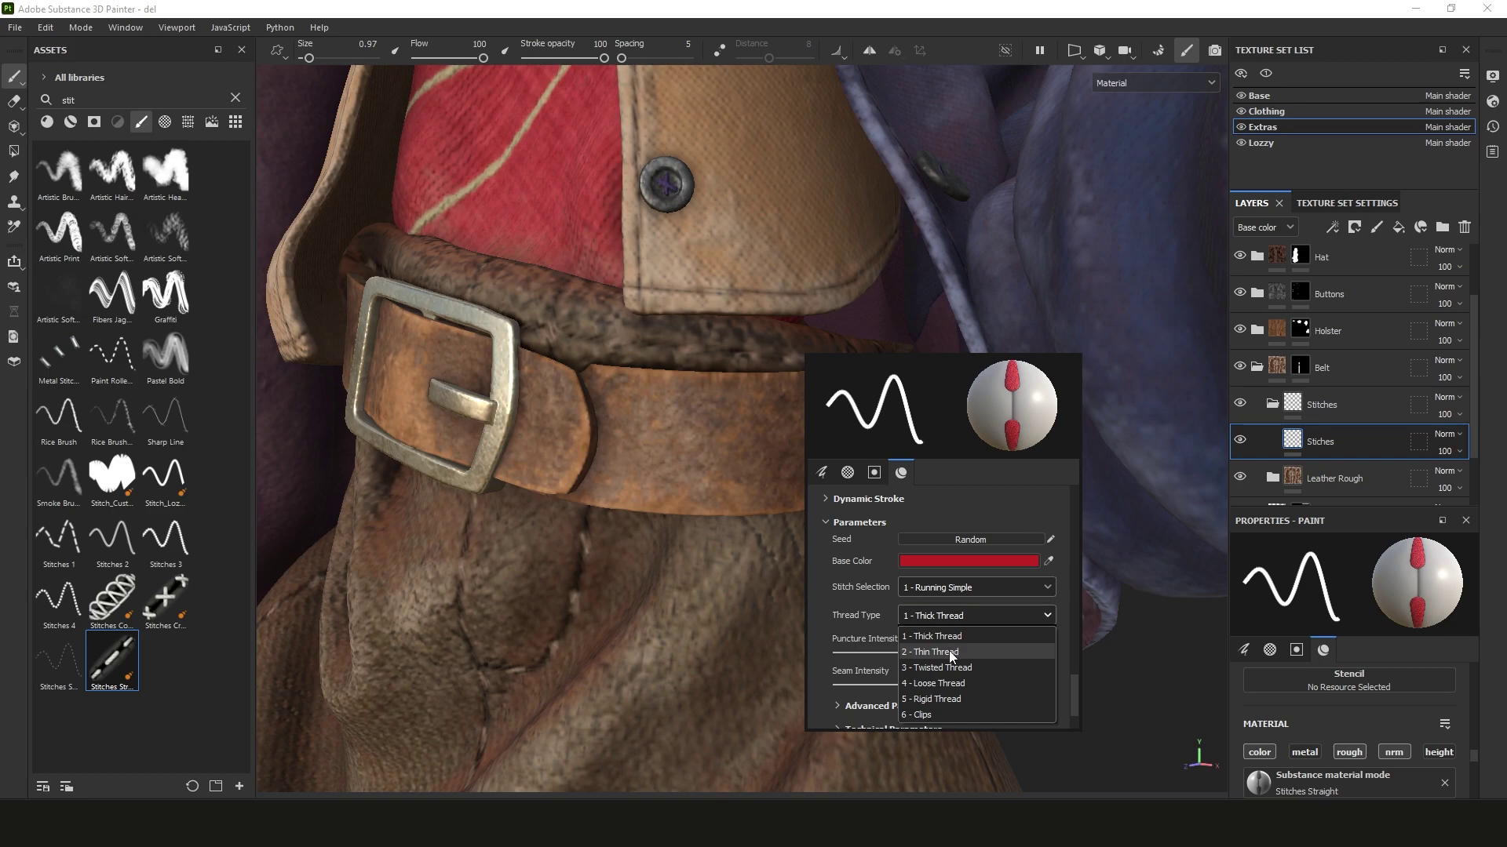
{"action": "left_click", "coordinate": [954, 667]}
{"action": "left_click", "coordinate": [954, 617]}
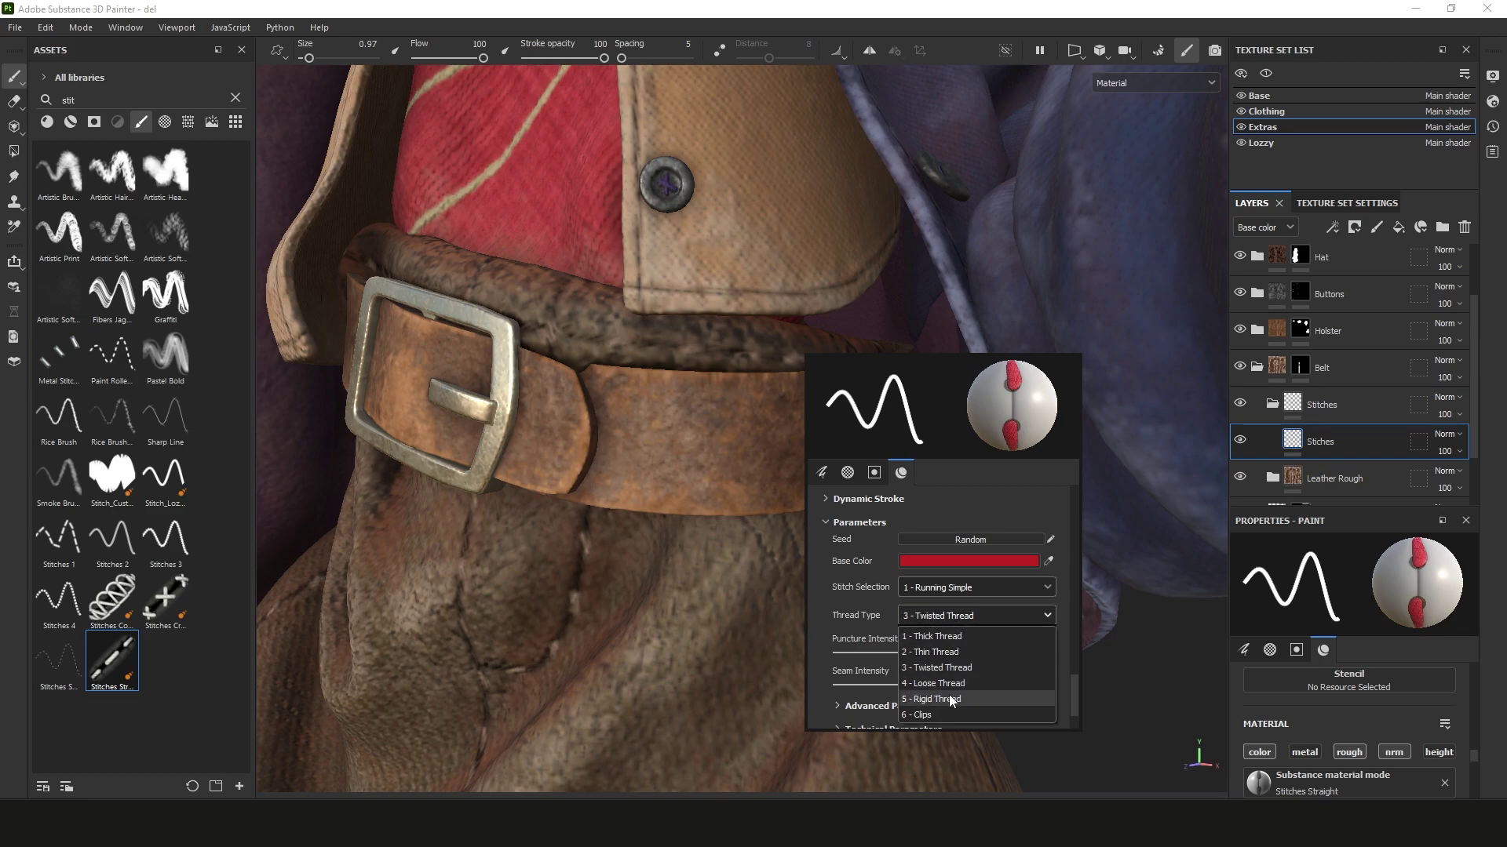
{"action": "left_click", "coordinate": [949, 694]}
{"action": "left_click", "coordinate": [959, 617]}
{"action": "left_click", "coordinate": [940, 715]}
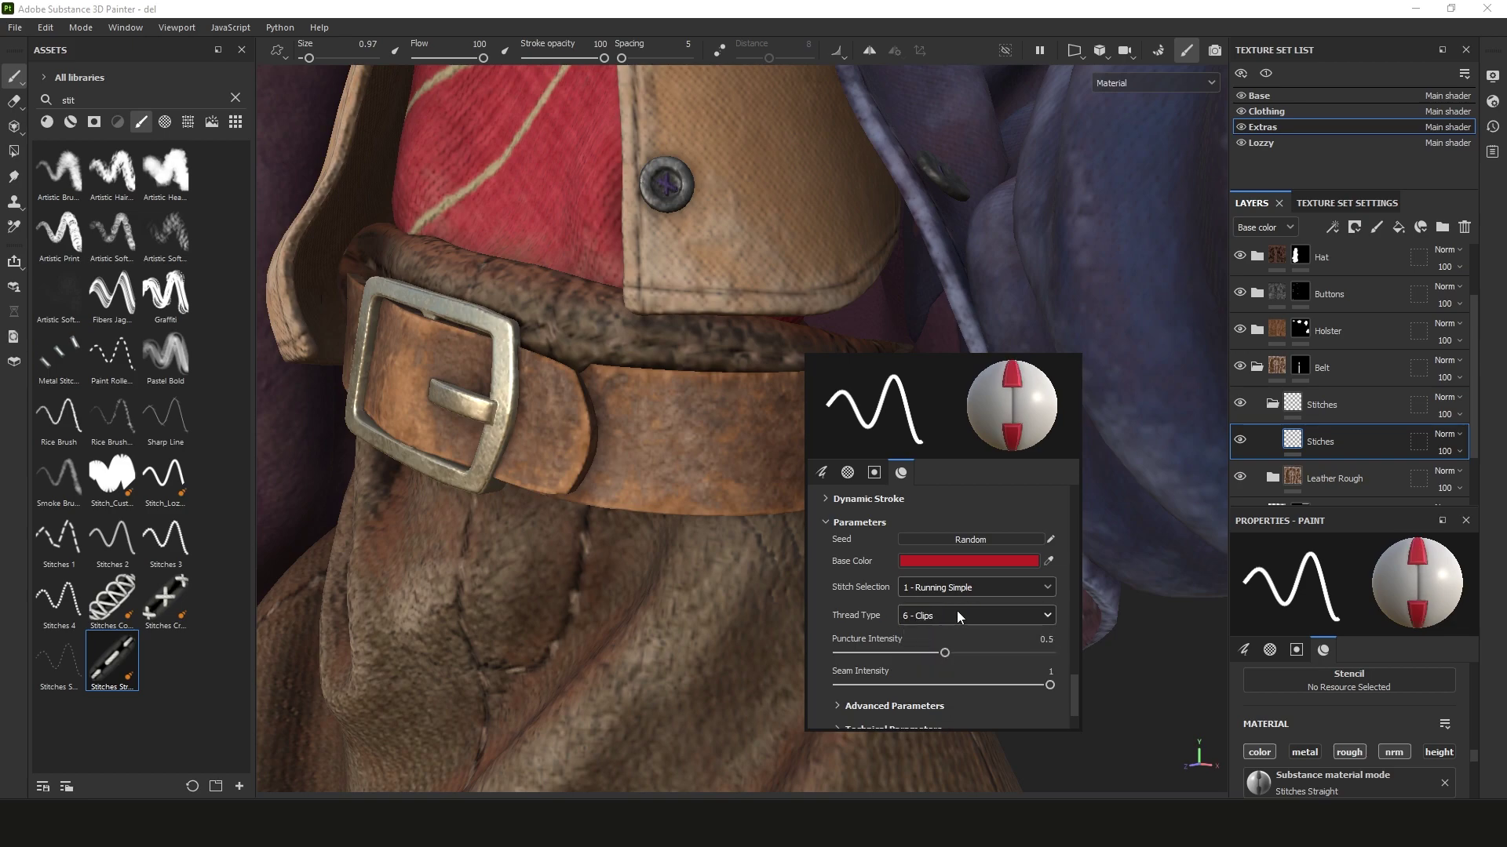
{"action": "left_click", "coordinate": [949, 611]}
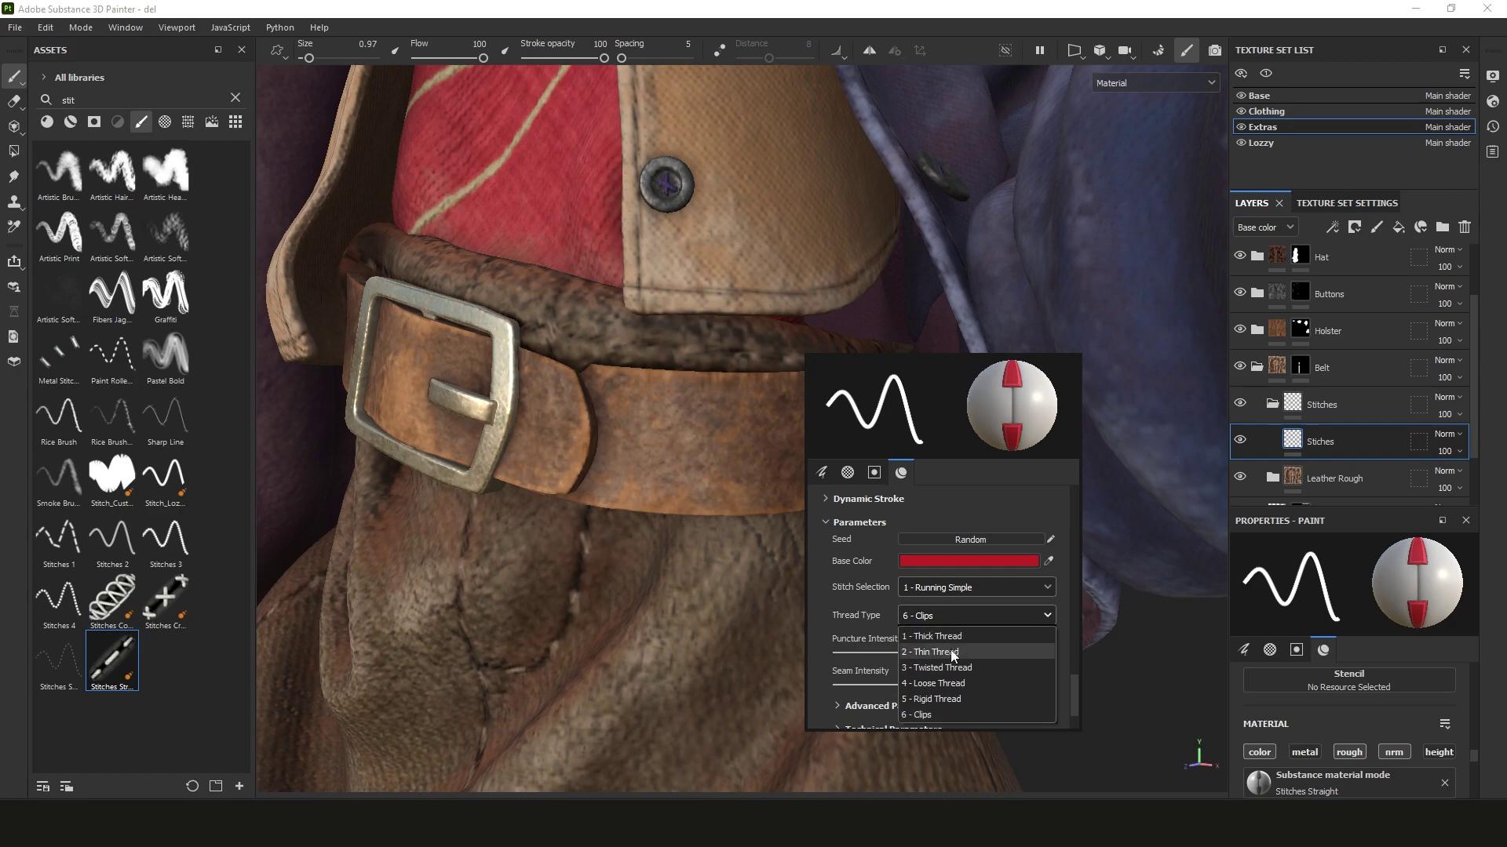
{"action": "left_click", "coordinate": [950, 651]}
{"action": "left_click", "coordinate": [948, 614]}
{"action": "left_click", "coordinate": [943, 637]}
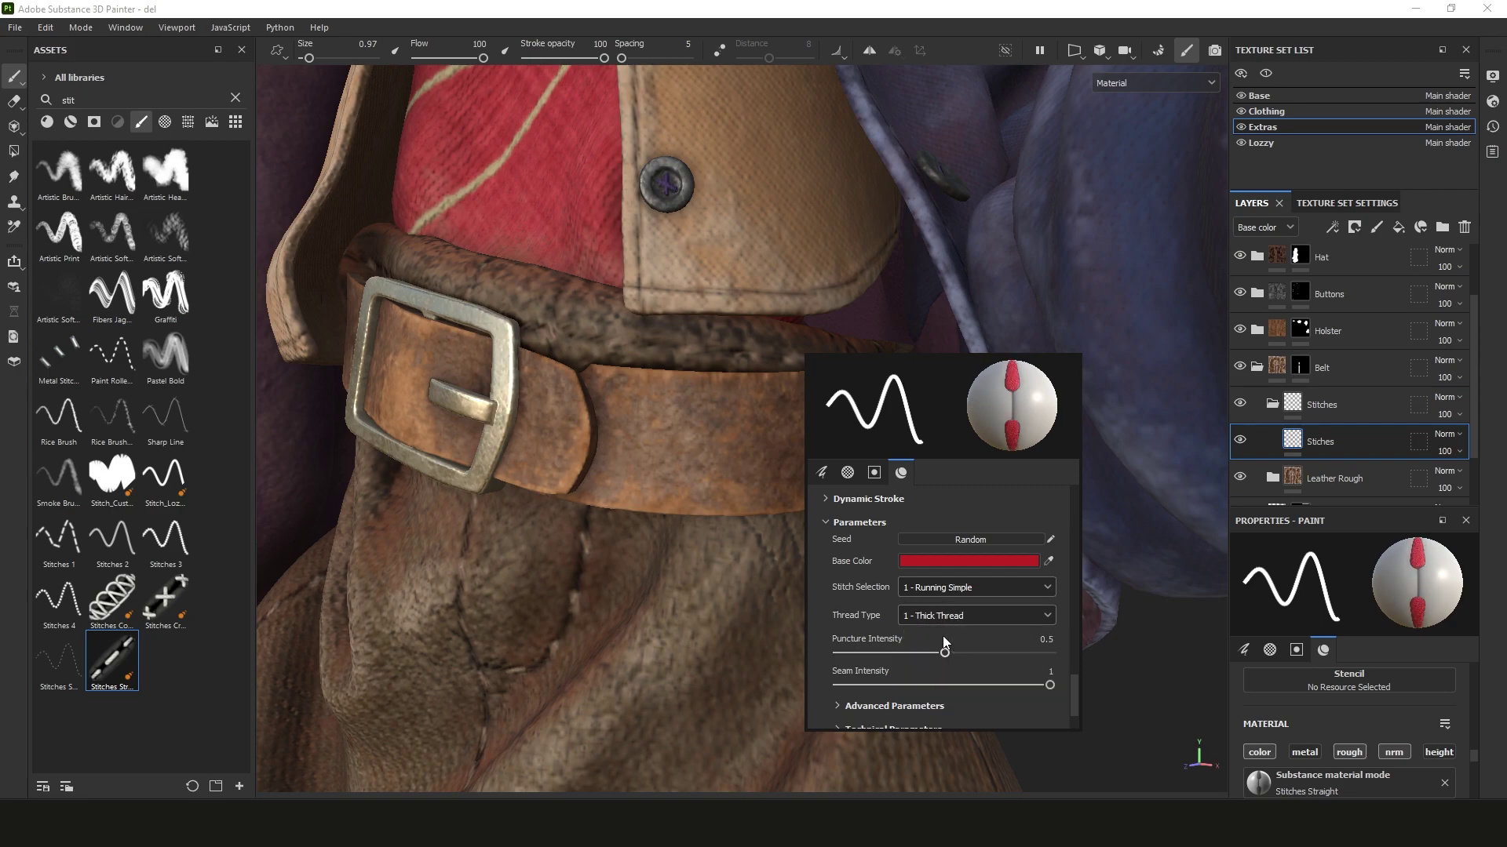
Set the stitches' Puncture Intensity to 0.68 and try a lower Seam Intensity, leaving it at 1
{"action": "scroll", "coordinate": [943, 639], "scroll_direction": "down", "scroll_amount": 2}
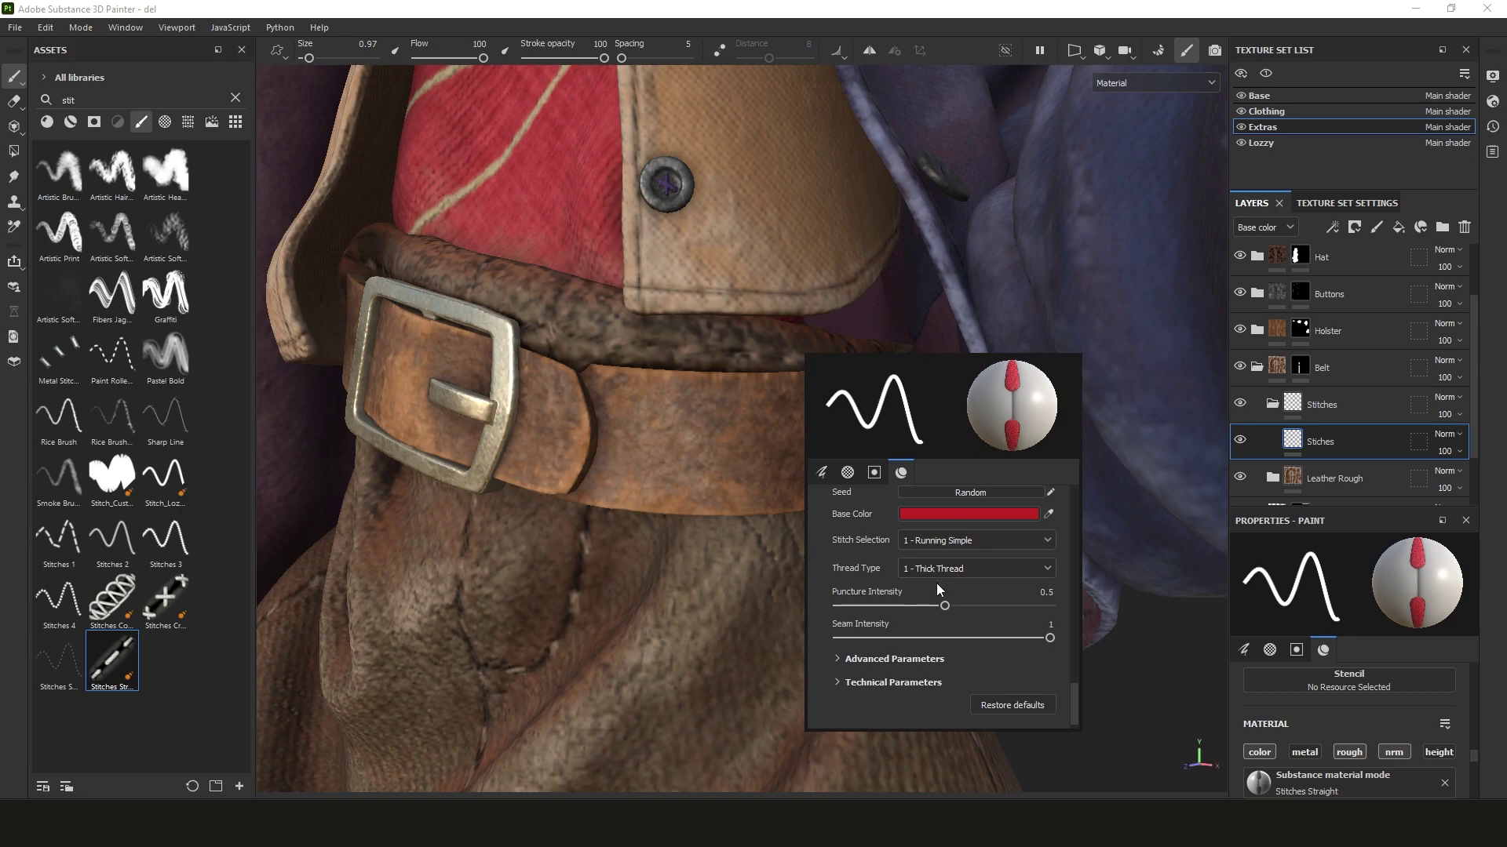
{"action": "left_click_drag", "start_coordinate": [848, 609], "coordinate": [1057, 603]}
{"action": "left_click_drag", "start_coordinate": [1049, 605], "coordinate": [989, 614]}
{"action": "mouse_move", "coordinate": [1050, 638]}
{"action": "left_mouse_down"}
{"action": "mouse_move", "coordinate": [845, 640]}
{"action": "mouse_move", "coordinate": [1034, 642]}
{"action": "left_mouse_up"}
Examine the stitch material's Attributes, Dynamic Stroke and Channels mapping settings
{"action": "scroll", "coordinate": [835, 605], "scroll_direction": "up", "scroll_amount": 2}
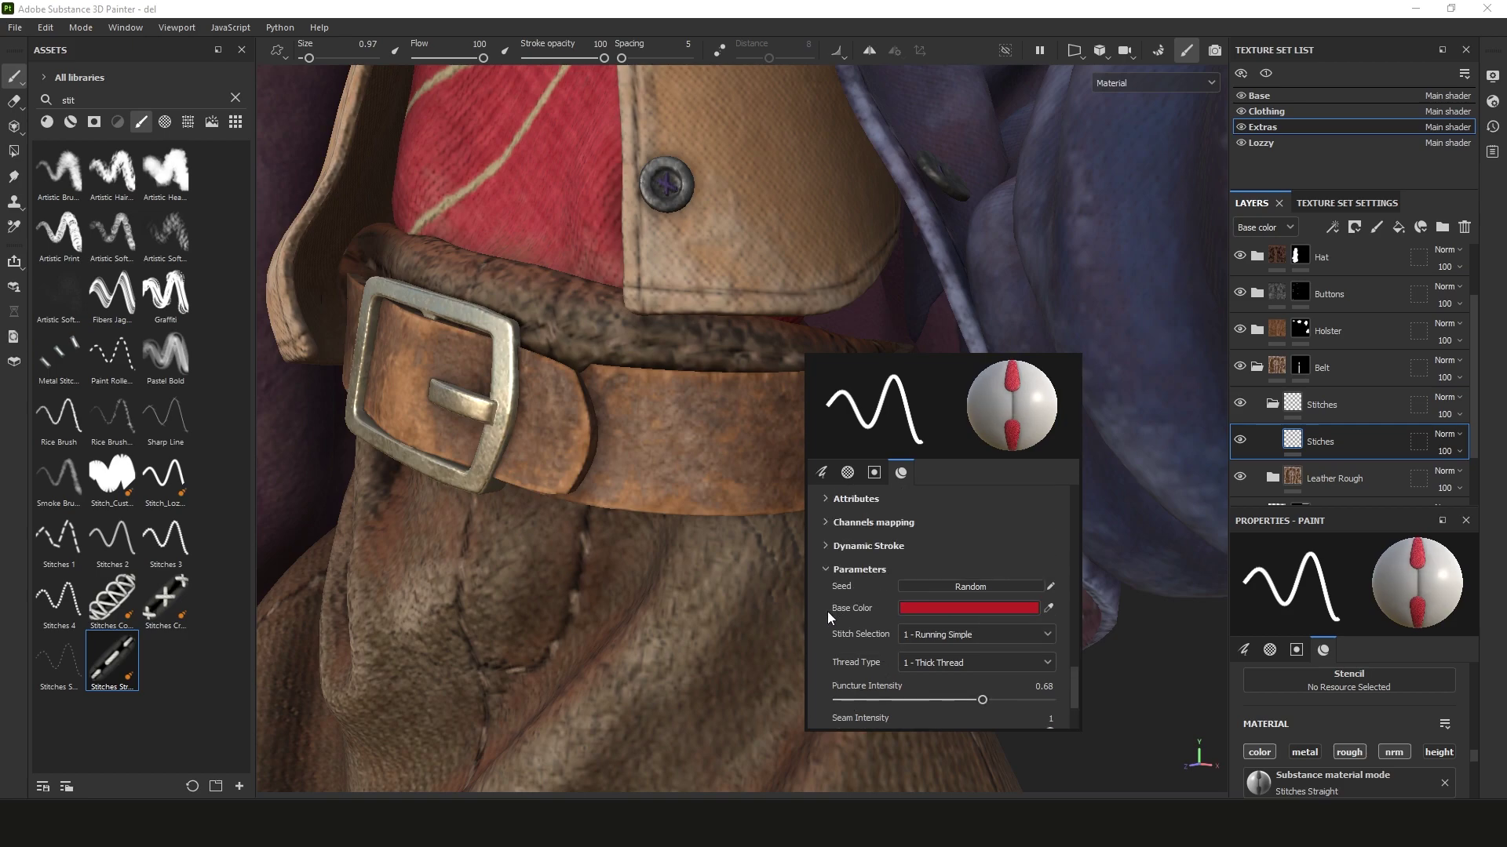
{"action": "scroll", "coordinate": [826, 614], "scroll_direction": "up", "scroll_amount": 1}
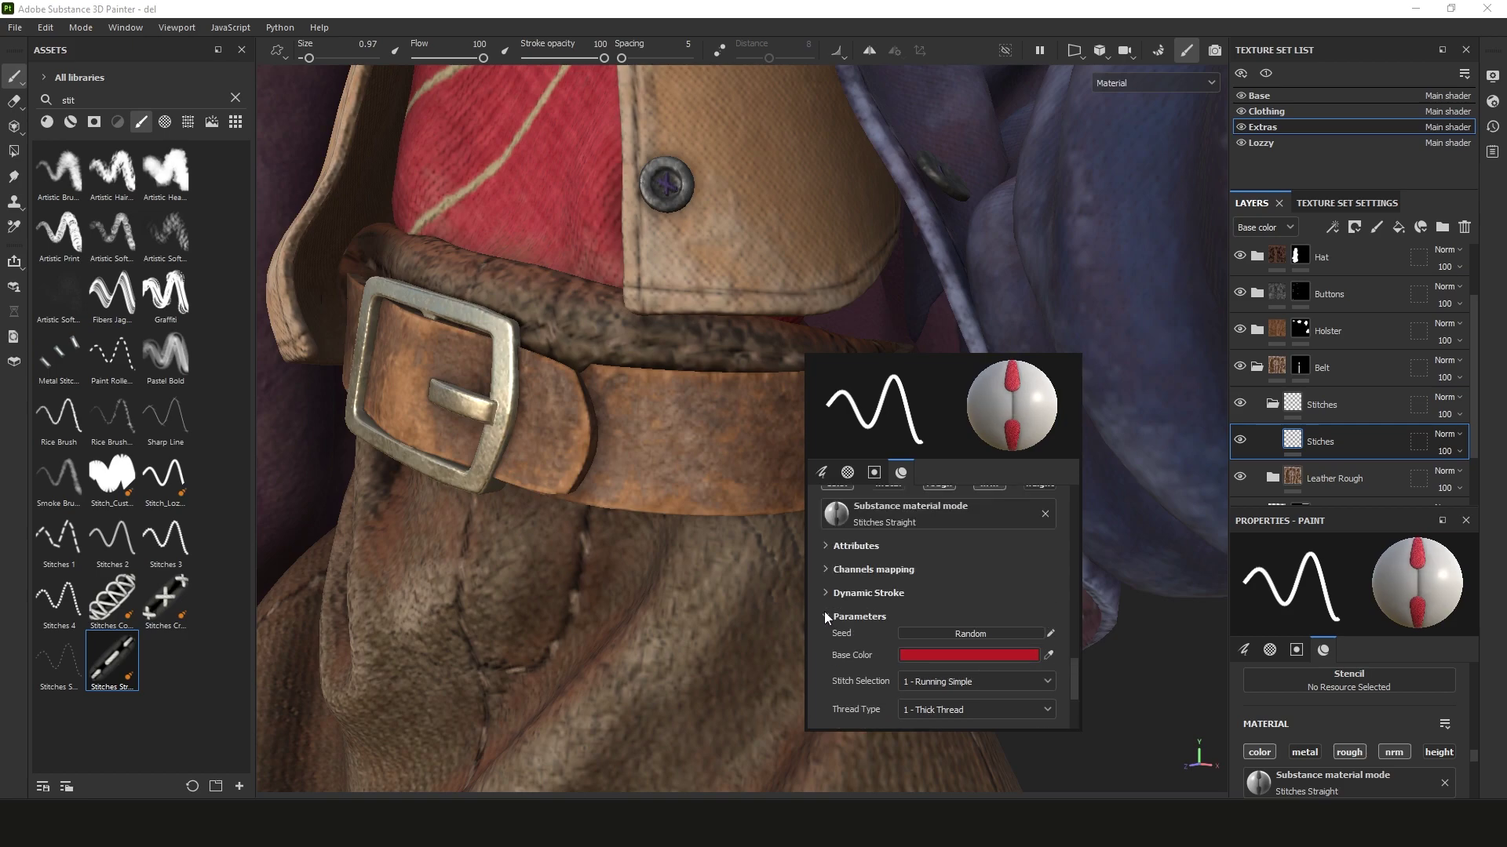
{"action": "left_click", "coordinate": [826, 547]}
{"action": "scroll", "coordinate": [831, 552], "scroll_direction": "down", "scroll_amount": 1}
{"action": "left_click", "coordinate": [821, 501]}
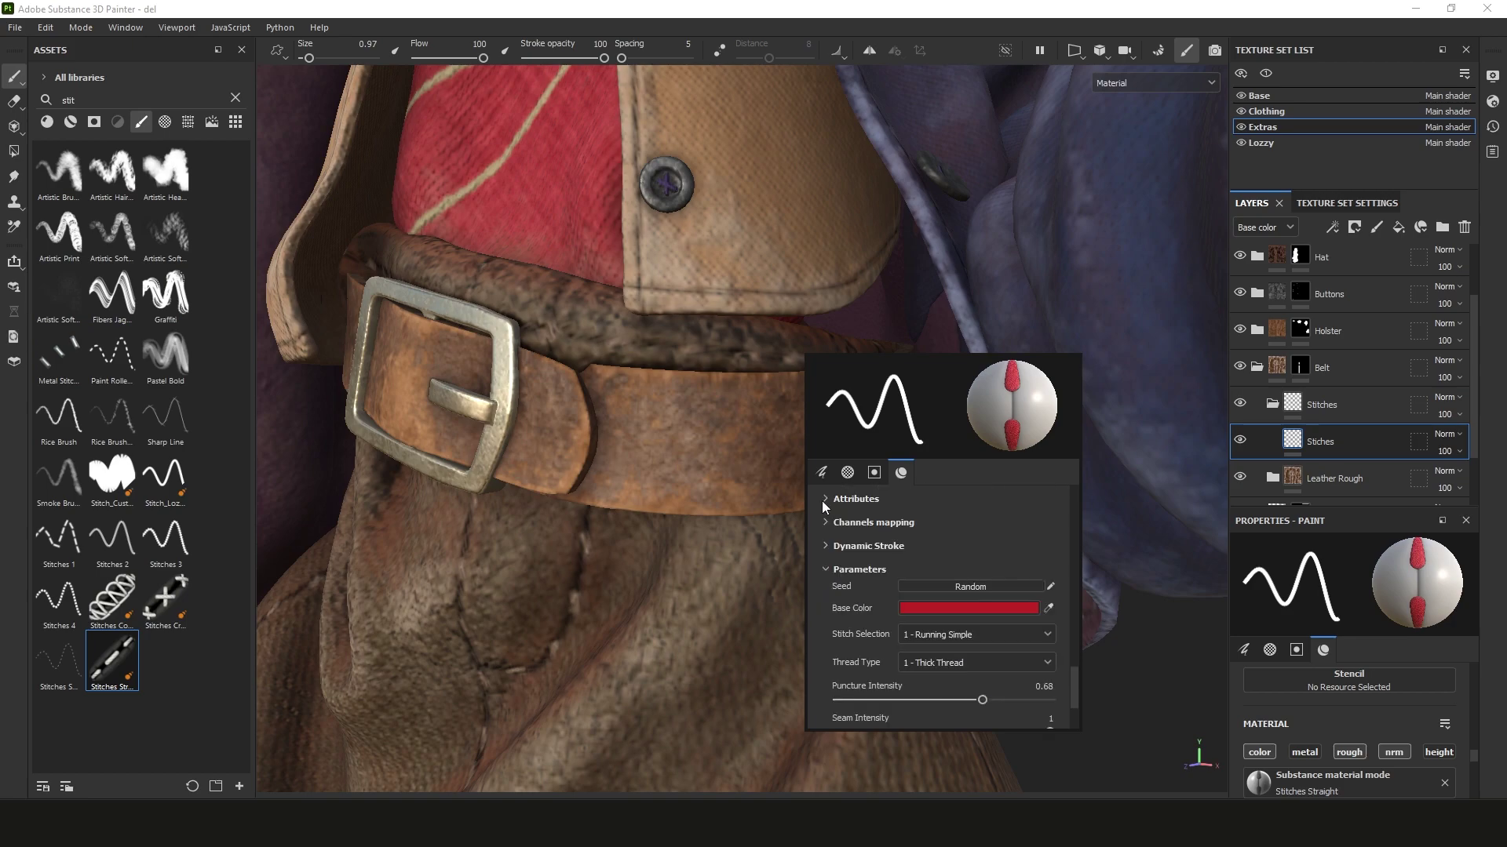
{"action": "left_click", "coordinate": [823, 545]}
{"action": "scroll", "coordinate": [827, 549], "scroll_direction": "down", "scroll_amount": 1}
{"action": "scroll", "coordinate": [826, 553], "scroll_direction": "up", "scroll_amount": 1}
{"action": "left_click", "coordinate": [827, 546]}
{"action": "left_click", "coordinate": [826, 527]}
{"action": "left_click", "coordinate": [825, 522]}
{"action": "left_click", "coordinate": [830, 525]}
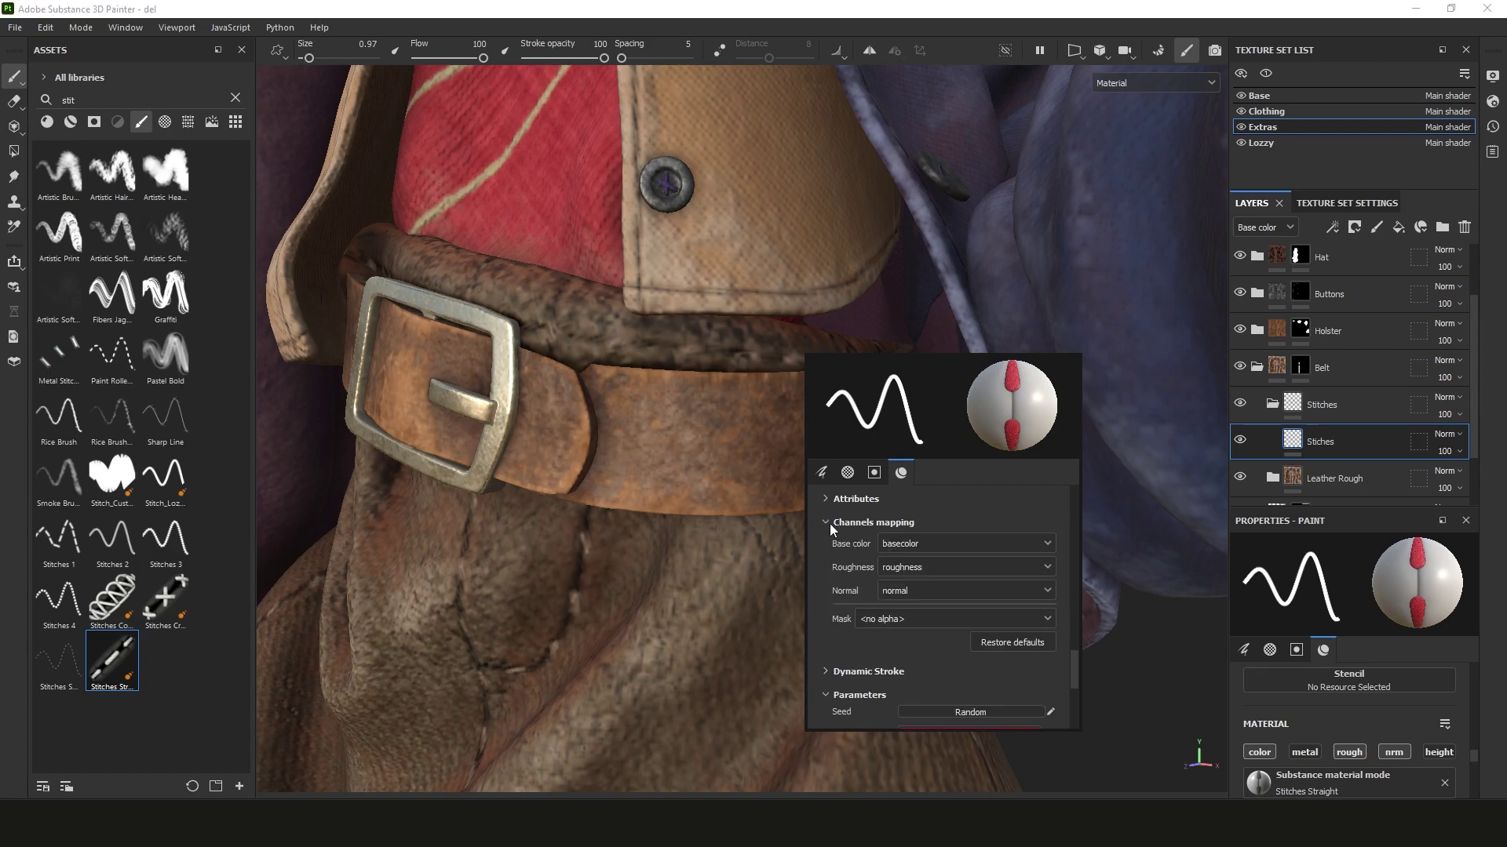
Set the stitches' Stitch Size Length to 0.47 and Stitch Size Width to 0.36 in the Advanced Parameters
{"action": "left_click", "coordinate": [831, 524]}
{"action": "scroll", "coordinate": [815, 564], "scroll_direction": "down", "scroll_amount": 3}
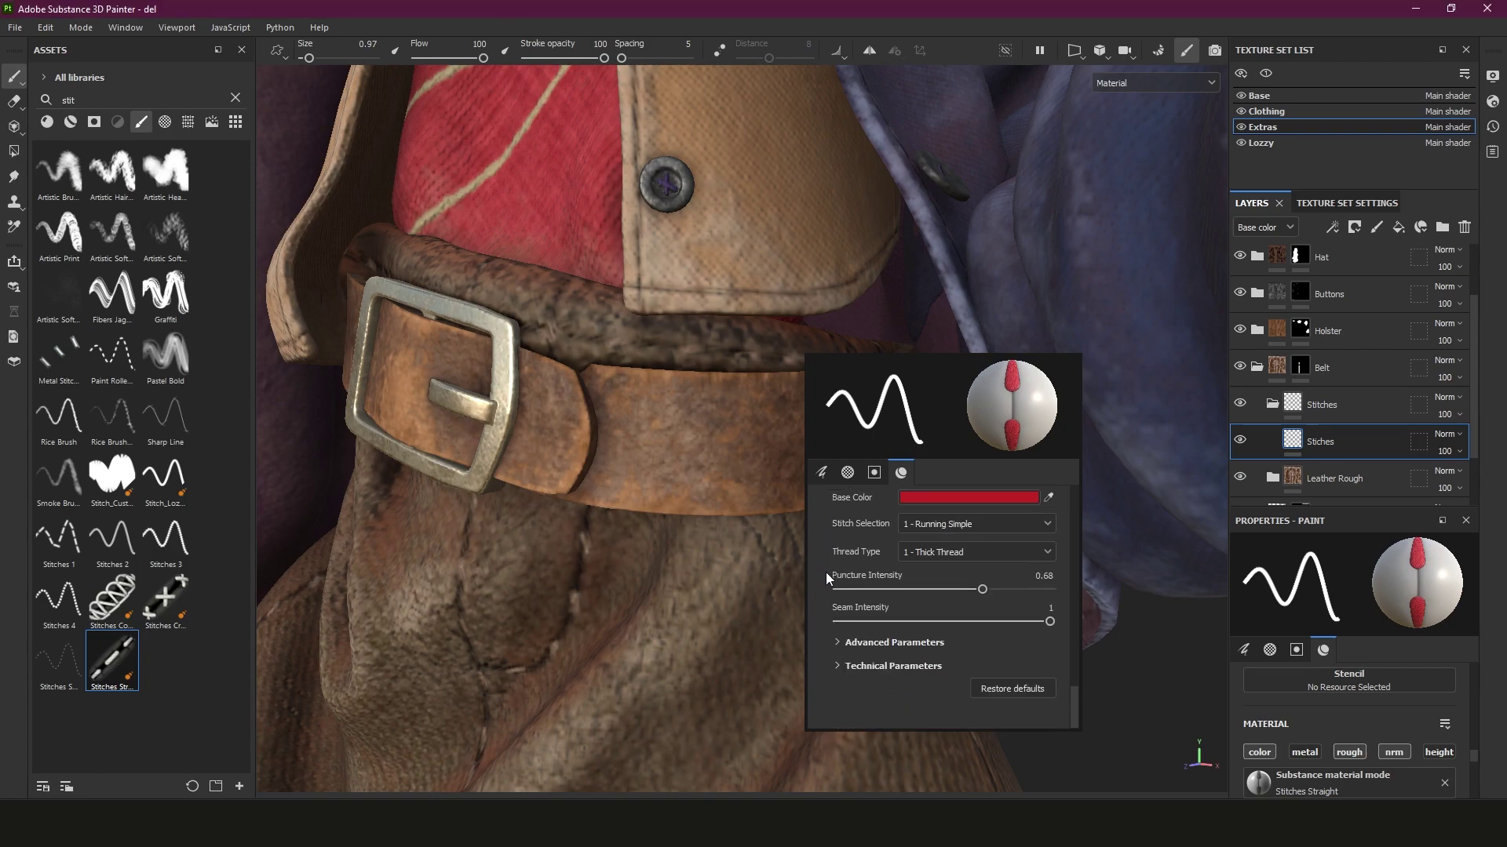
{"action": "left_click", "coordinate": [835, 641]}
{"action": "scroll", "coordinate": [829, 638], "scroll_direction": "down", "scroll_amount": 2}
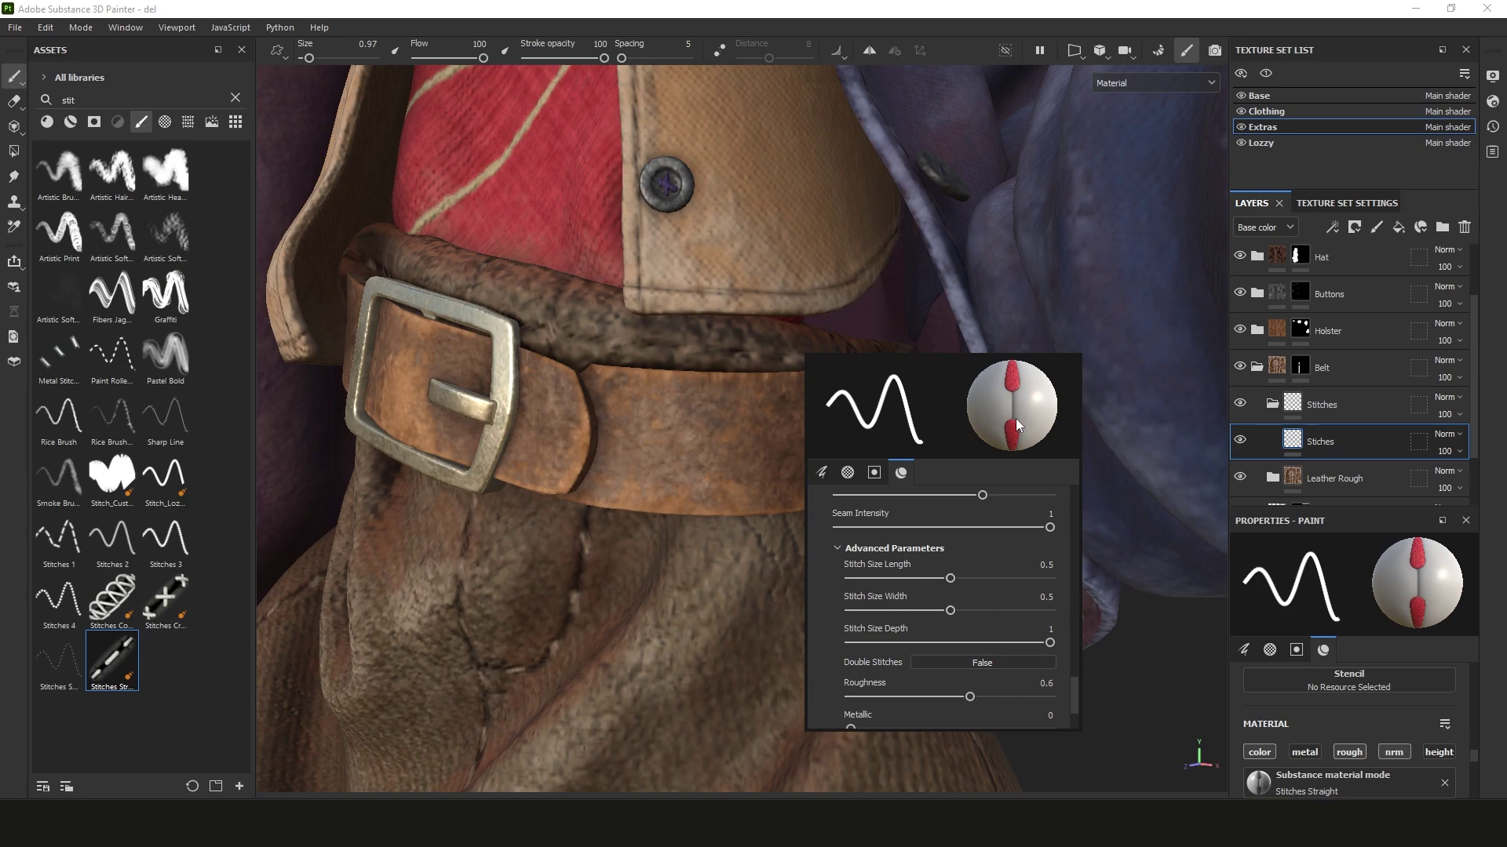
{"action": "mouse_move", "coordinate": [1007, 576]}
{"action": "left_mouse_down"}
{"action": "mouse_move", "coordinate": [1028, 578]}
{"action": "mouse_move", "coordinate": [945, 579]}
{"action": "mouse_move", "coordinate": [924, 617]}
{"action": "left_mouse_up"}
{"action": "left_click_drag", "start_coordinate": [1051, 643], "coordinate": [1124, 642]}
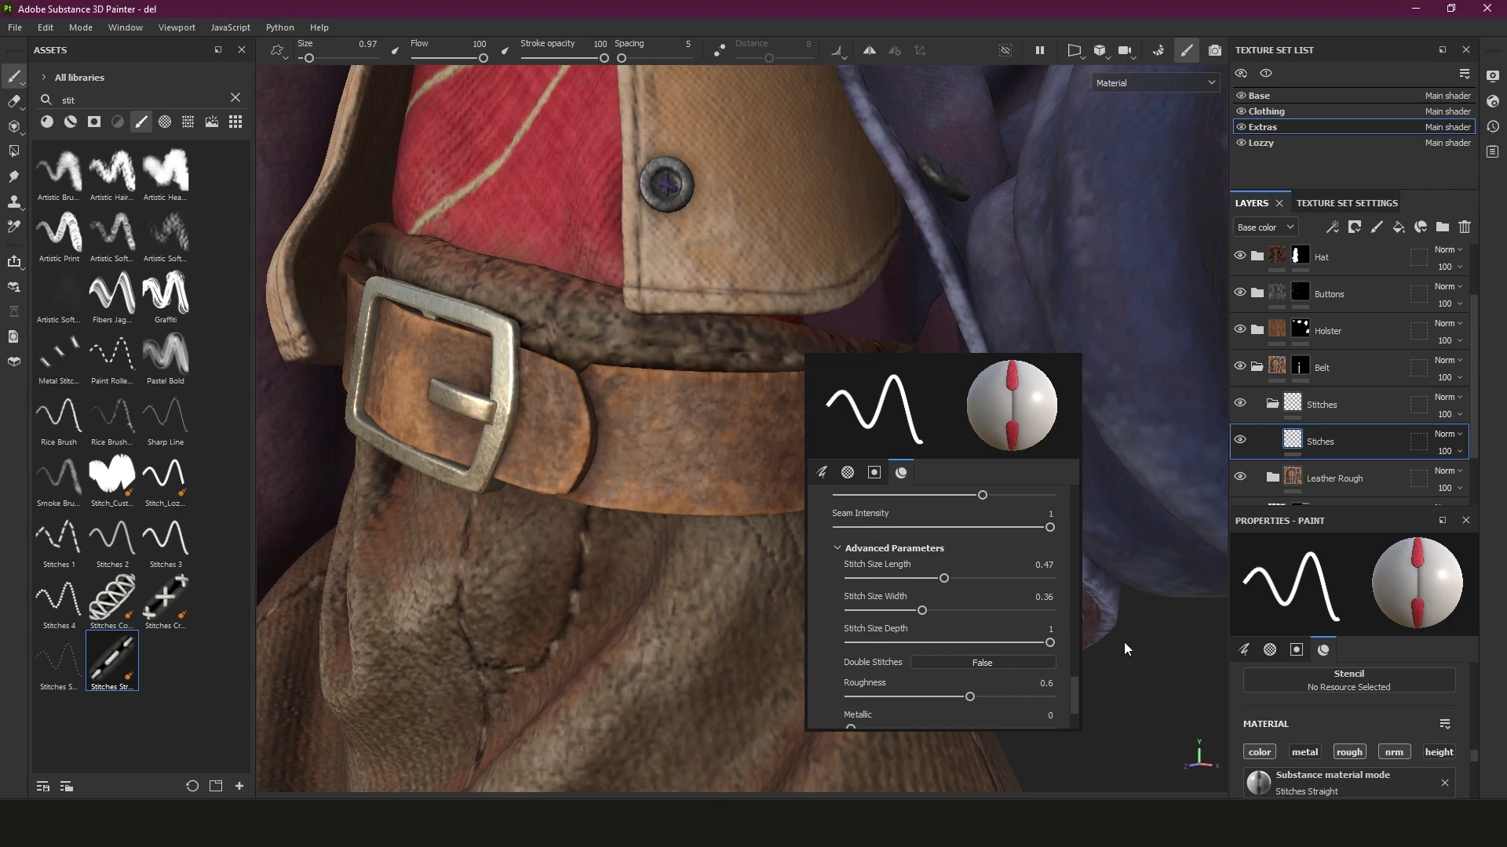
Try the Double Stitches option and set it back to False
{"action": "left_click", "coordinate": [972, 662]}
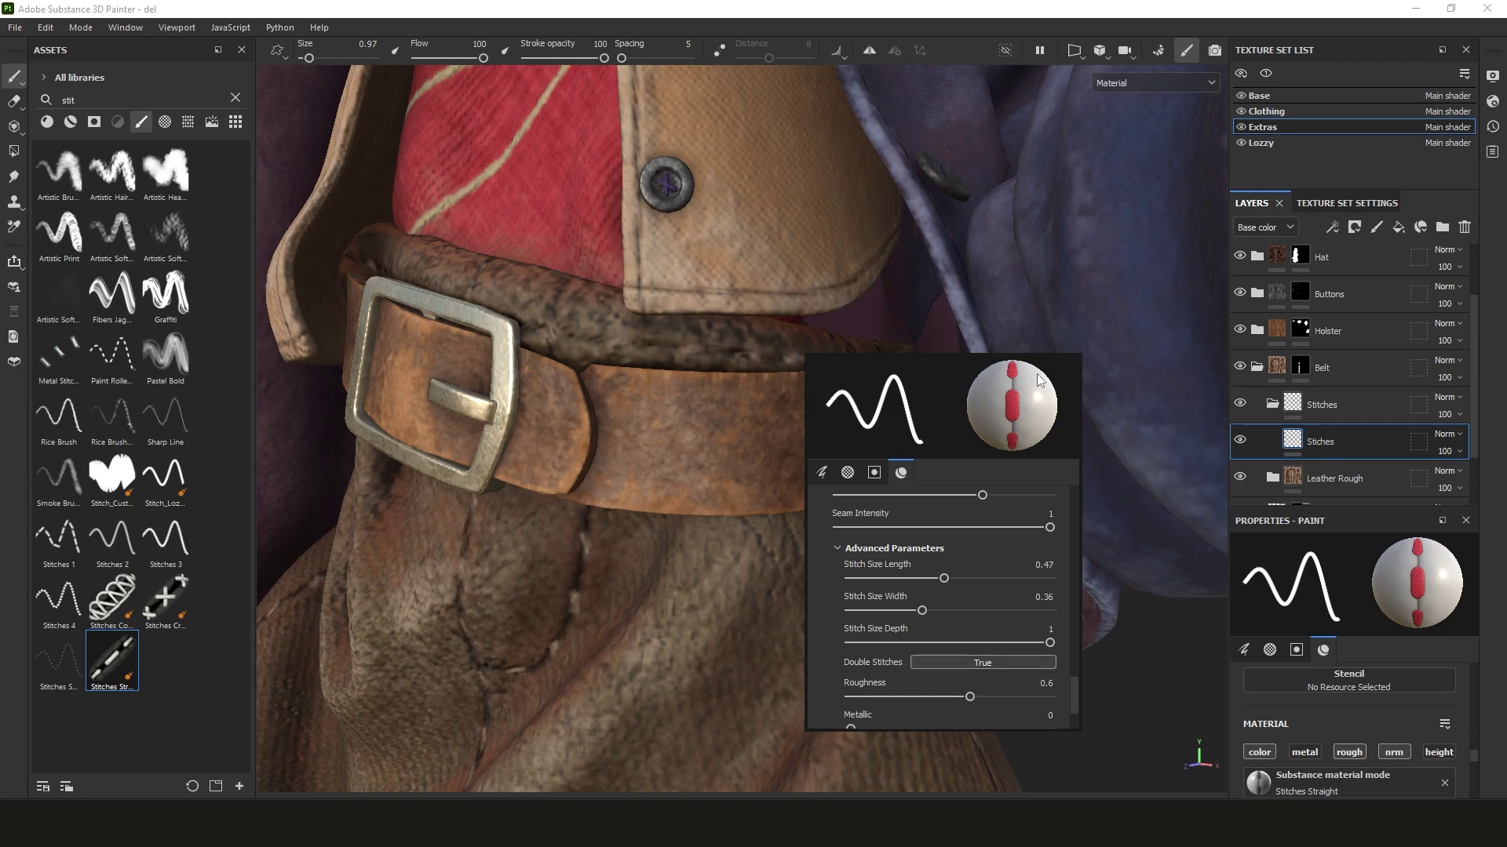
{"action": "left_click", "coordinate": [987, 661]}
{"action": "scroll", "coordinate": [827, 642], "scroll_direction": "down", "scroll_amount": 2}
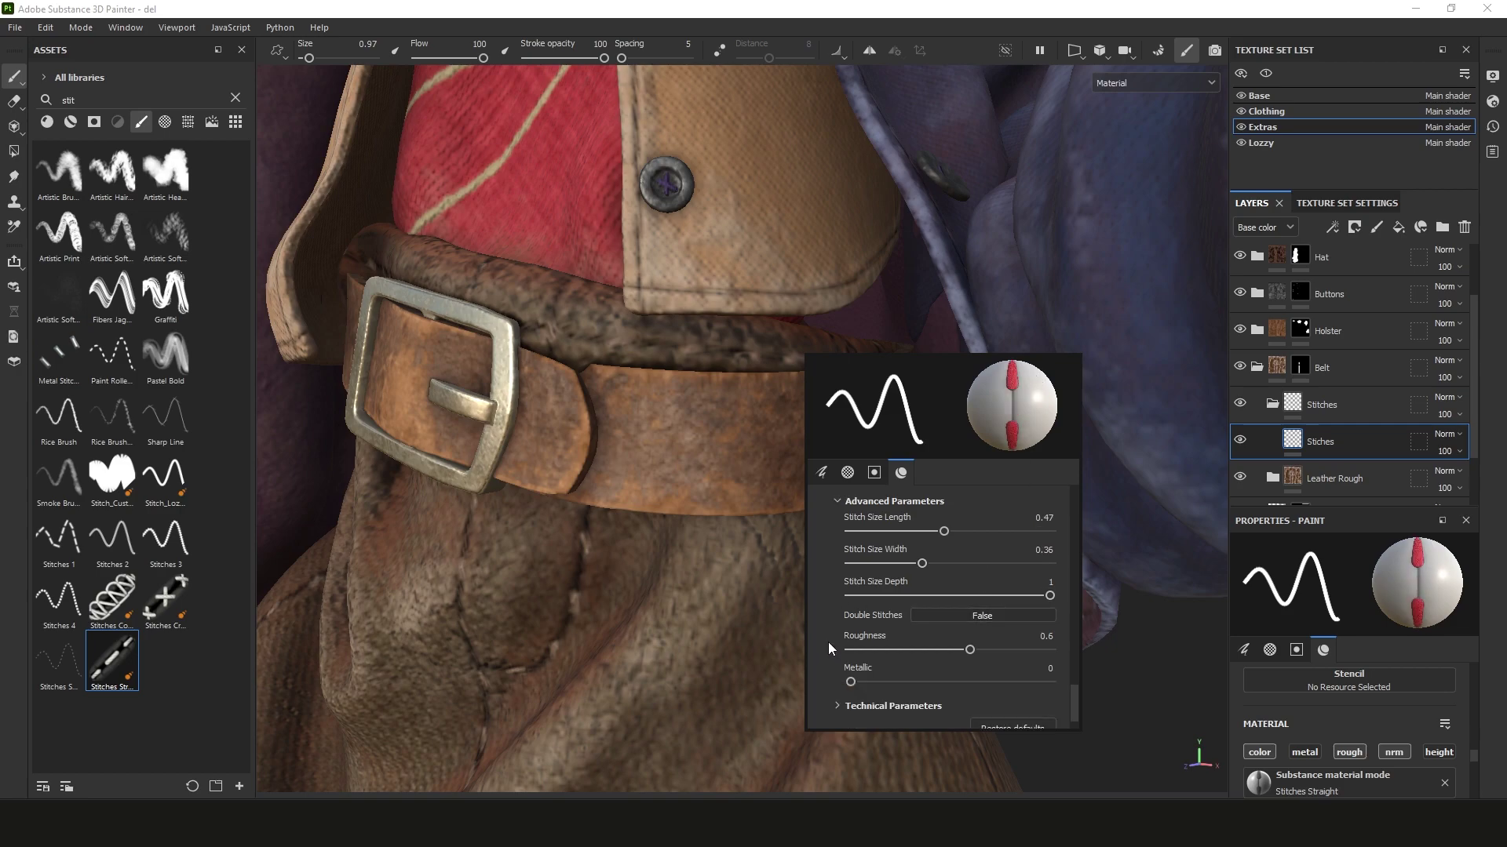
Set the stitches' Normal Intensity to 0.75 and Height Range to 0.92 in the Technical Parameters
{"action": "left_click", "coordinate": [838, 665]}
{"action": "scroll", "coordinate": [828, 640], "scroll_direction": "down", "scroll_amount": 2}
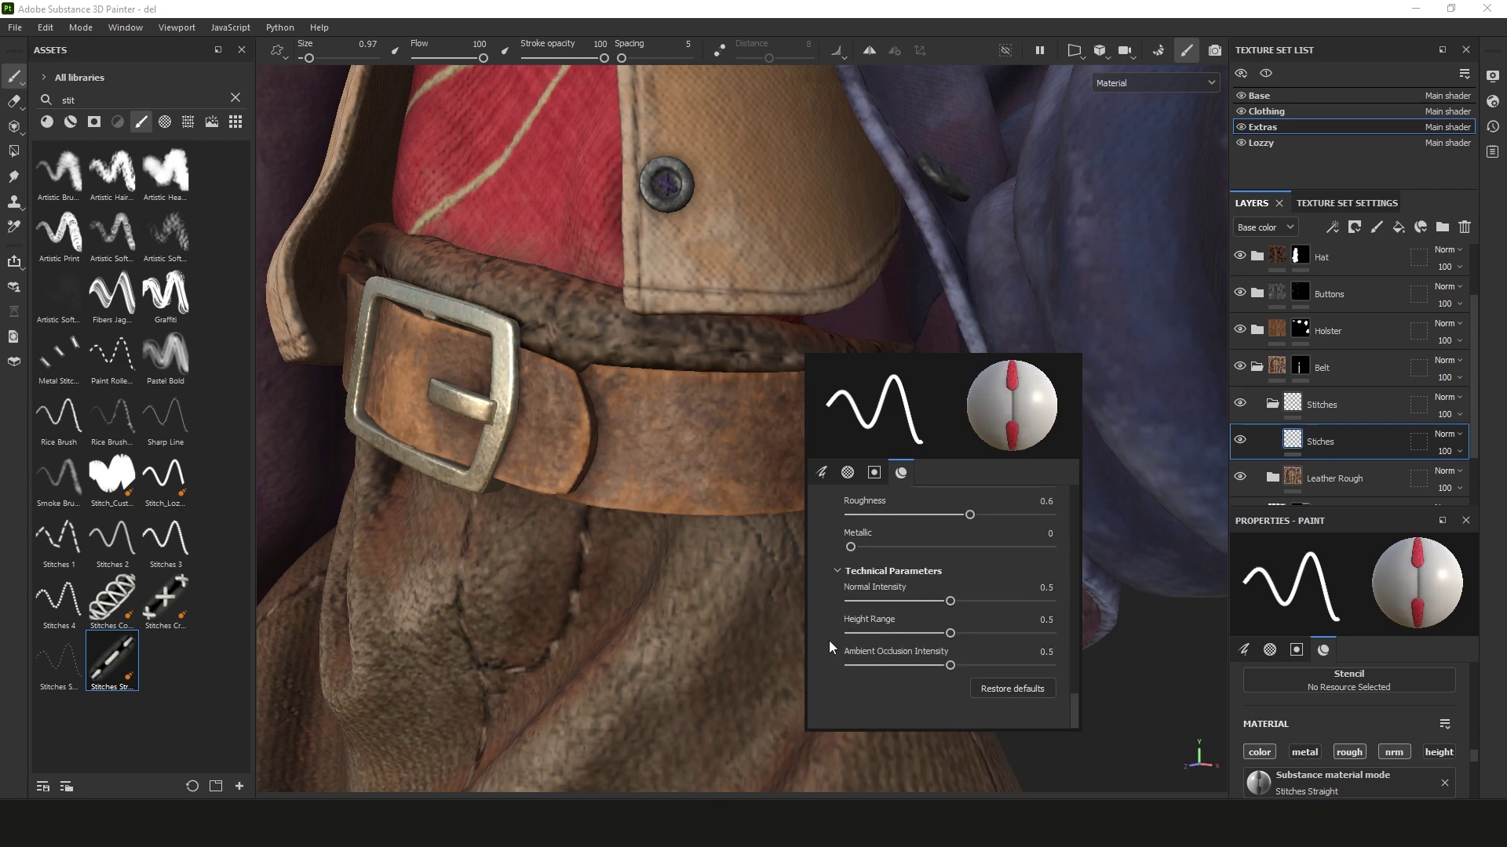
{"action": "left_click_drag", "start_coordinate": [950, 601], "coordinate": [1052, 601]}
{"action": "left_click", "coordinate": [1000, 600]}
{"action": "left_click_drag", "start_coordinate": [950, 632], "coordinate": [1033, 628]}
{"action": "mouse_move", "coordinate": [1076, 703]}
{"action": "left_mouse_down"}
{"action": "mouse_move", "coordinate": [1076, 629]}
{"action": "mouse_move", "coordinate": [1078, 692]}
{"action": "left_mouse_up"}
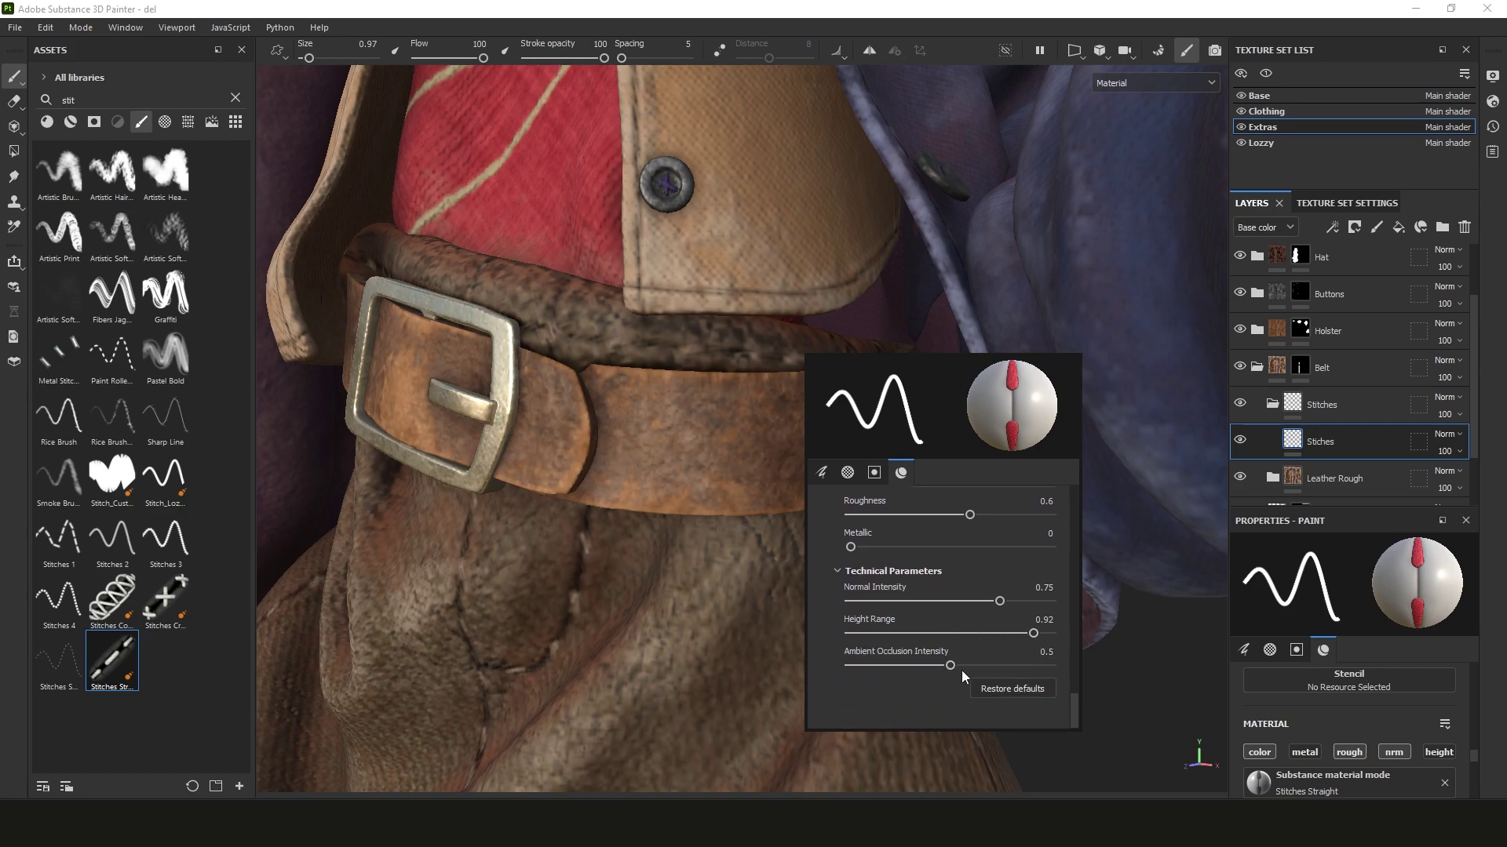
Adjust the stitches' Ambient Occlusion Intensity, undoing the first change
{"action": "left_click_drag", "start_coordinate": [949, 665], "coordinate": [1031, 664]}
{"action": "key", "text": "ctrl+z"}
{"action": "left_click_drag", "start_coordinate": [911, 667], "coordinate": [967, 671]}
{"action": "scroll", "coordinate": [821, 667], "scroll_direction": "up", "scroll_amount": 6}
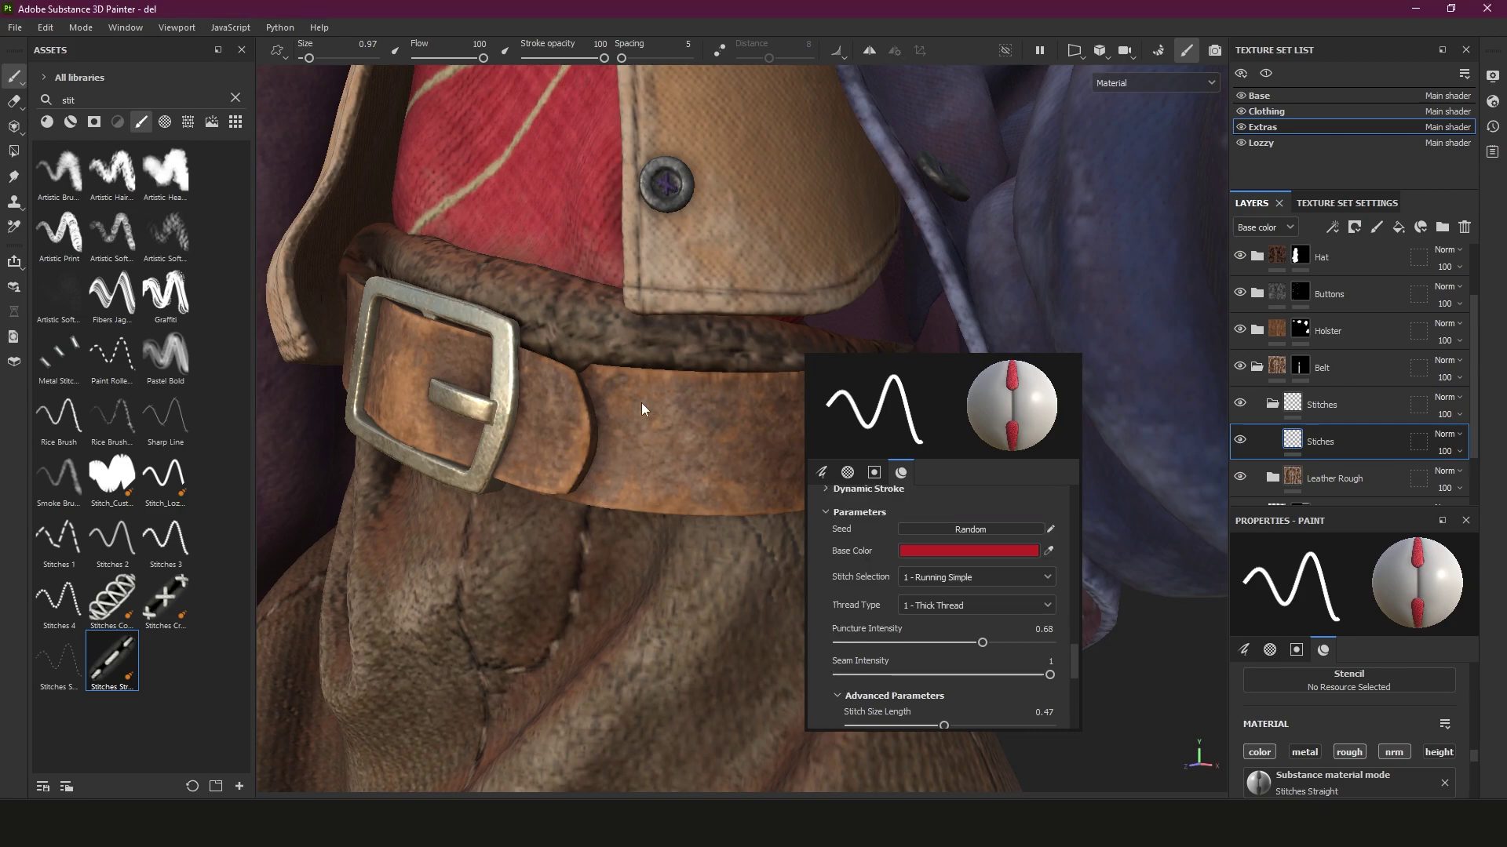
Paint a row of red stitches along the belt's upper edge, between the belt tip and the punched hole
{"action": "scroll", "coordinate": [654, 406], "scroll_direction": "up", "scroll_amount": 2}
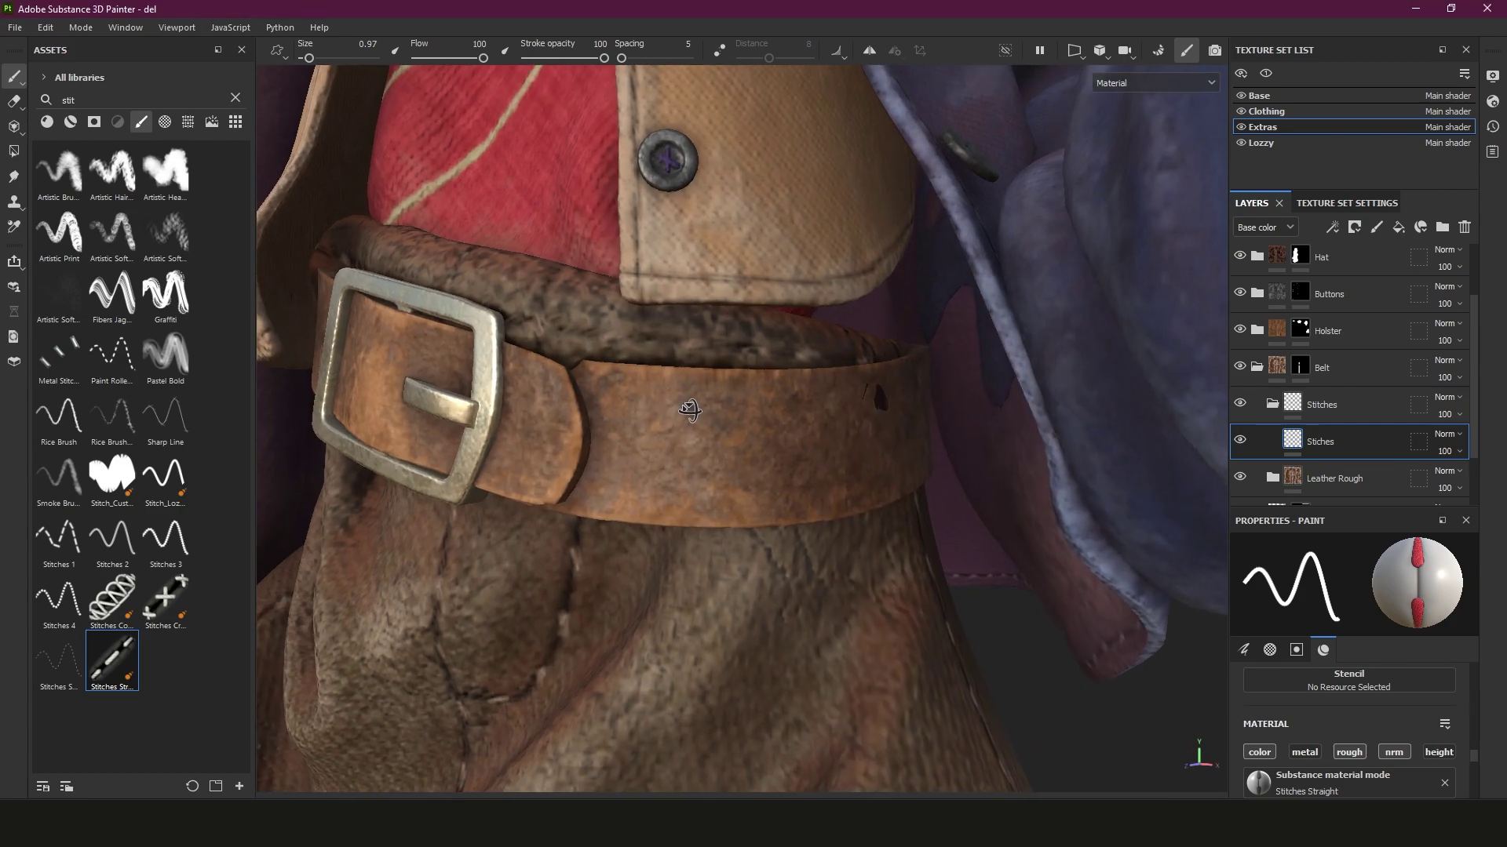
{"action": "left_click_drag", "start_coordinate": [616, 386], "coordinate": [851, 389]}
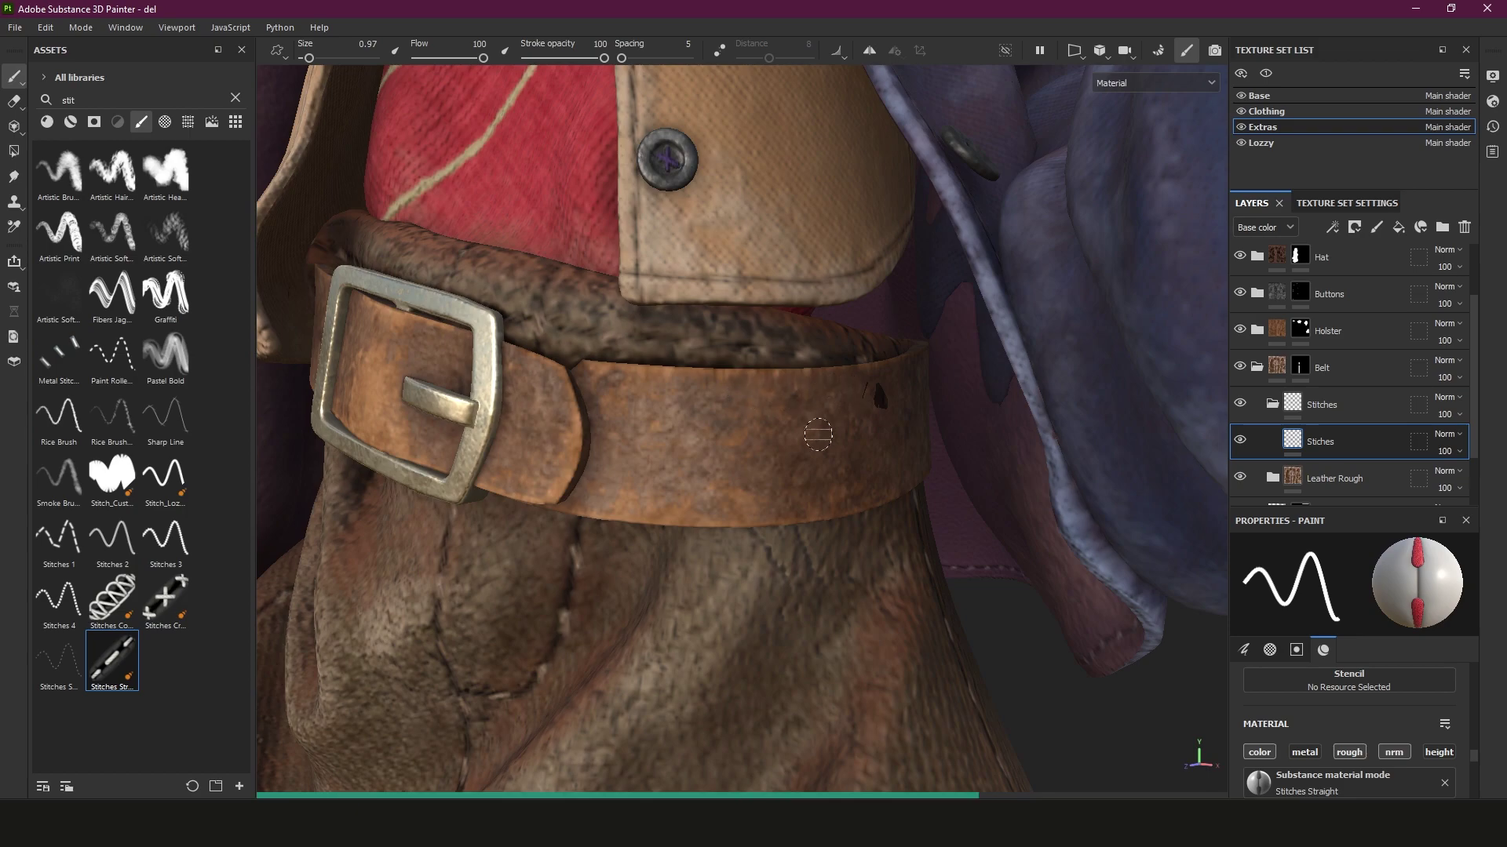
{"action": "mouse_move", "coordinate": [774, 448]}
{"action": "left_mouse_down", "text": "alt"}
{"action": "mouse_move", "coordinate": [735, 427]}
{"action": "mouse_move", "coordinate": [761, 461]}
{"action": "left_mouse_up", "text": "alt"}
Try a row of stitches along the belt's lower edge and undo it
{"action": "scroll", "coordinate": [737, 437], "scroll_direction": "up", "scroll_amount": 1}
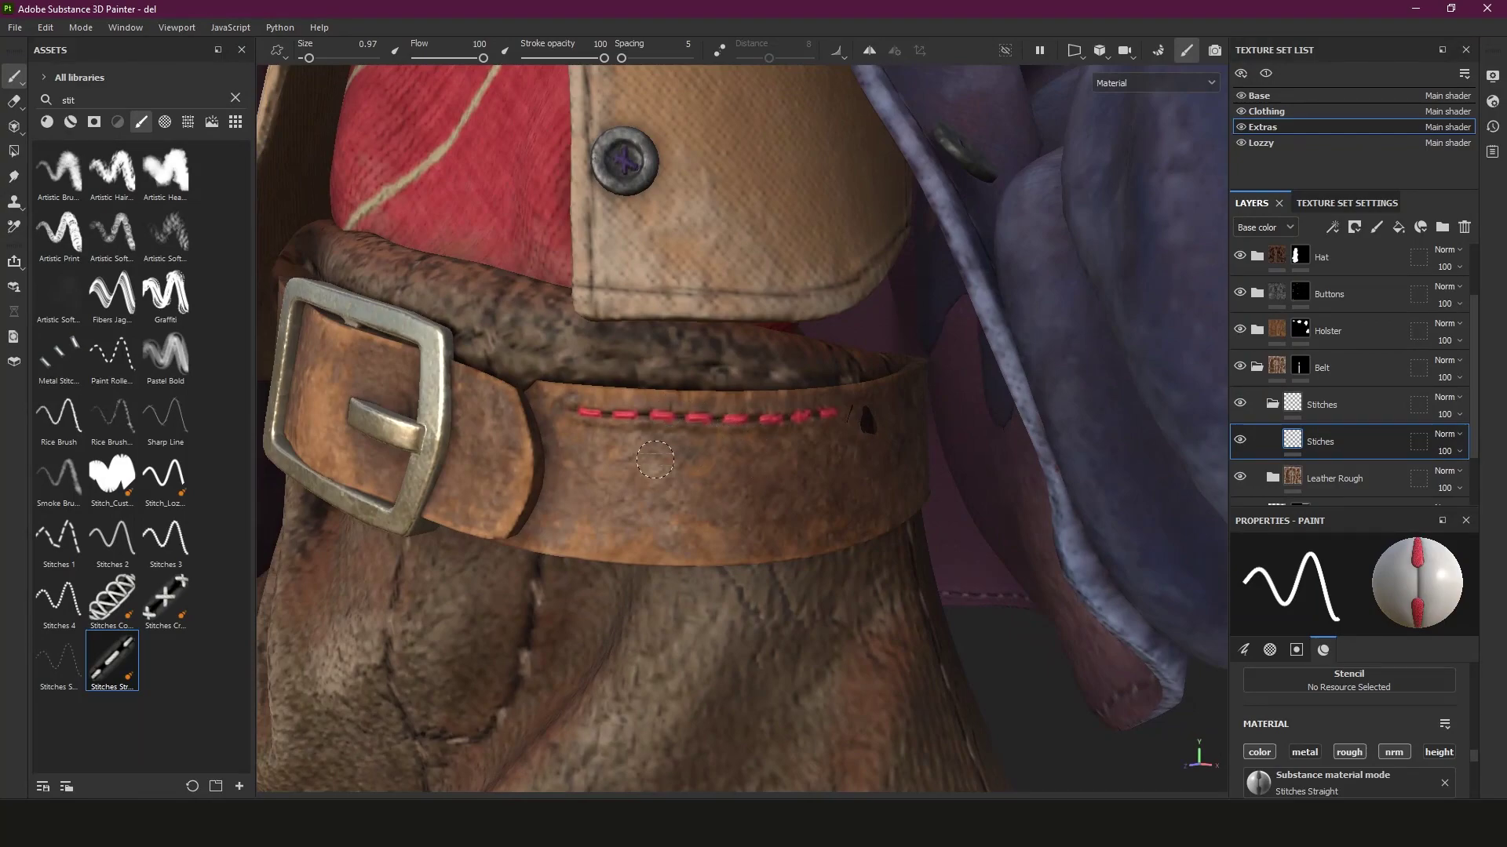
{"action": "left_click_drag", "start_coordinate": [553, 538], "coordinate": [811, 543]}
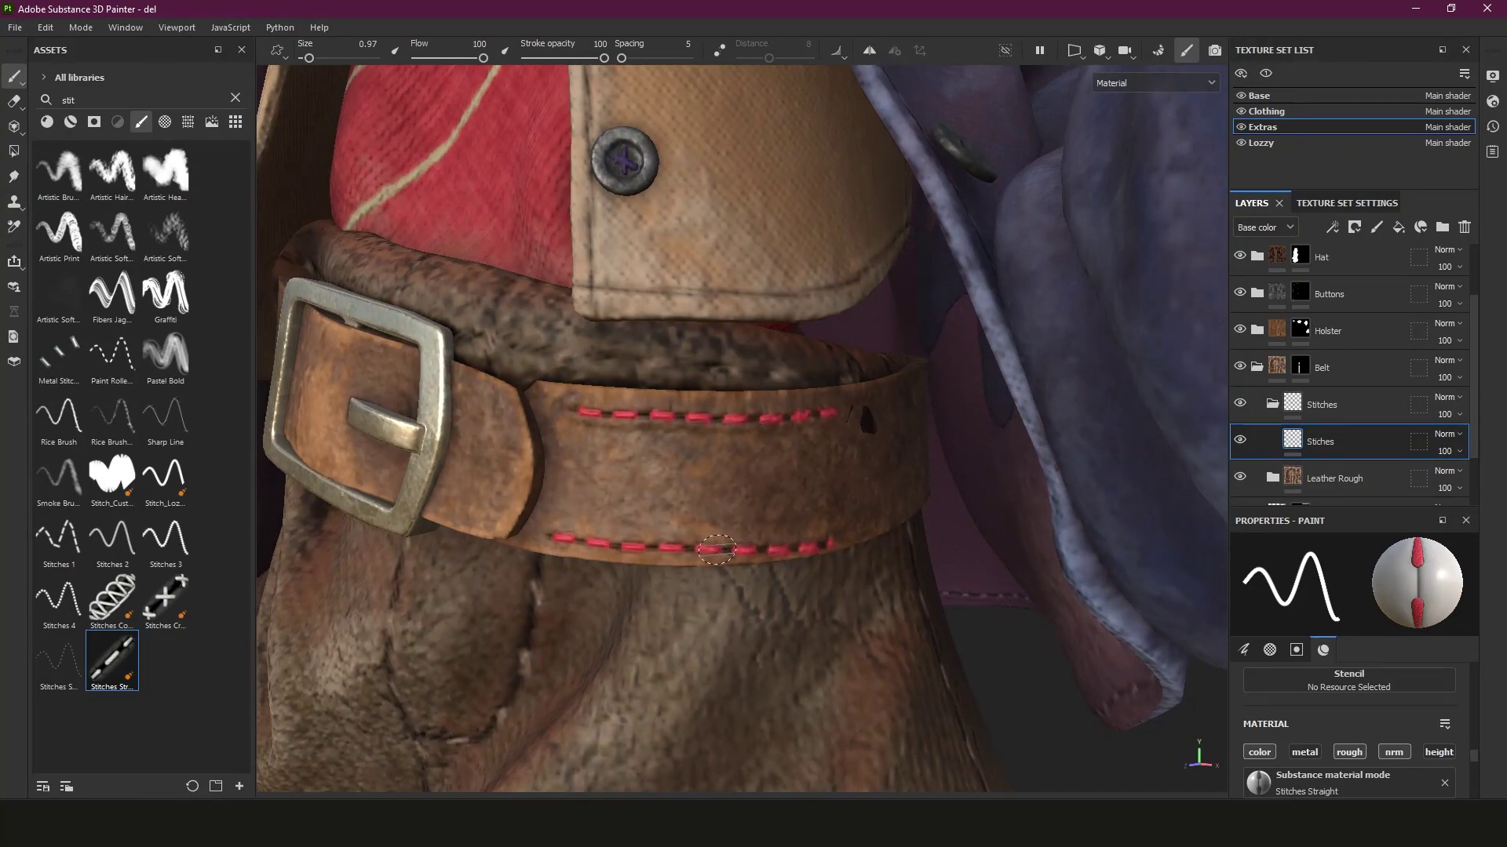
{"action": "key", "text": "ctrl+z"}
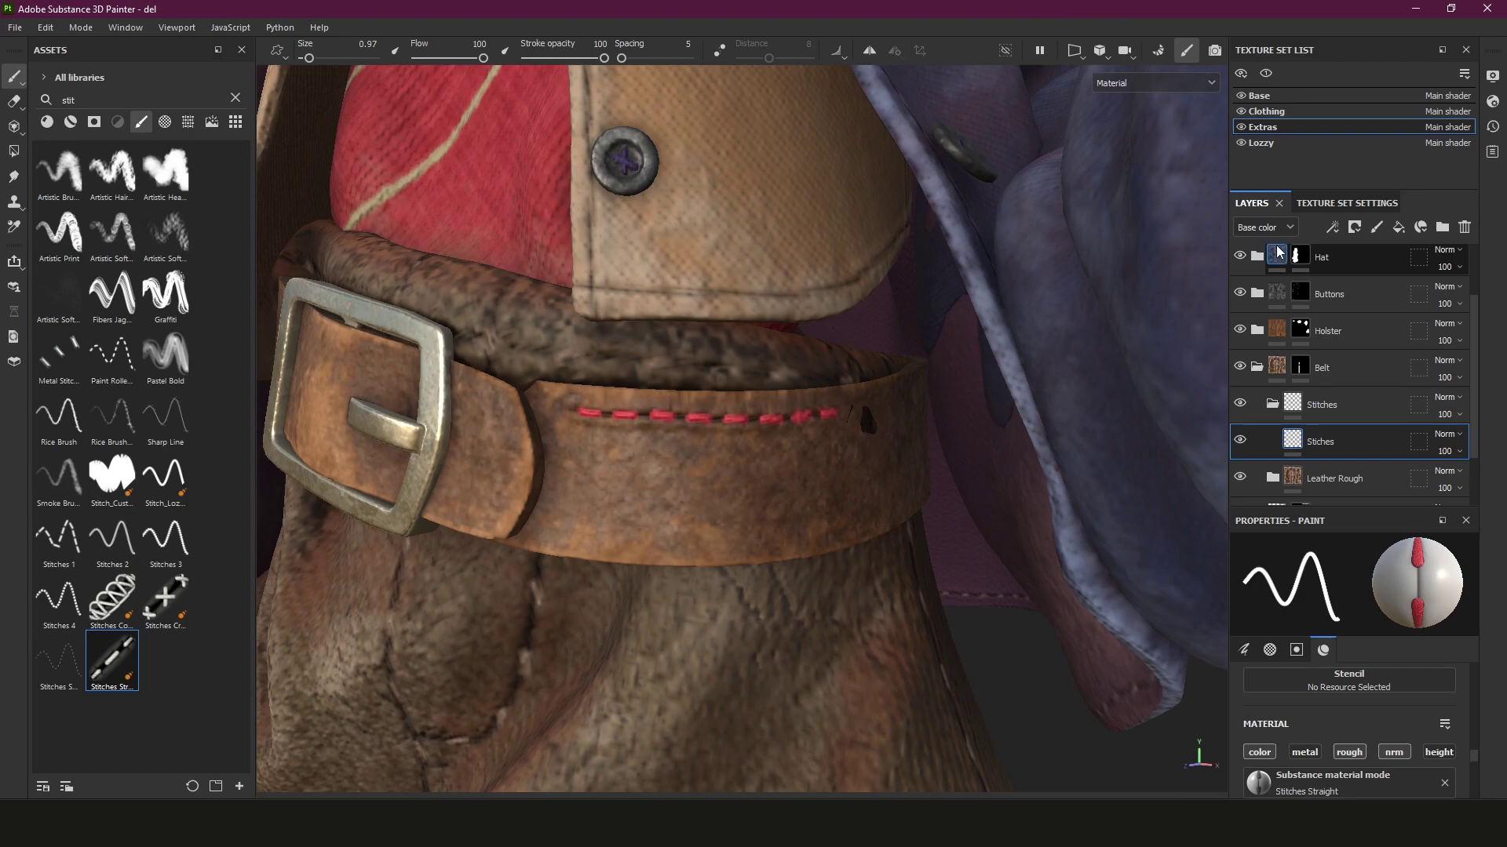
Show the layer stack's Height and Normal channels and examine the Stiches layer's blend mode for the Normal channel
{"action": "left_click", "coordinate": [1264, 228]}
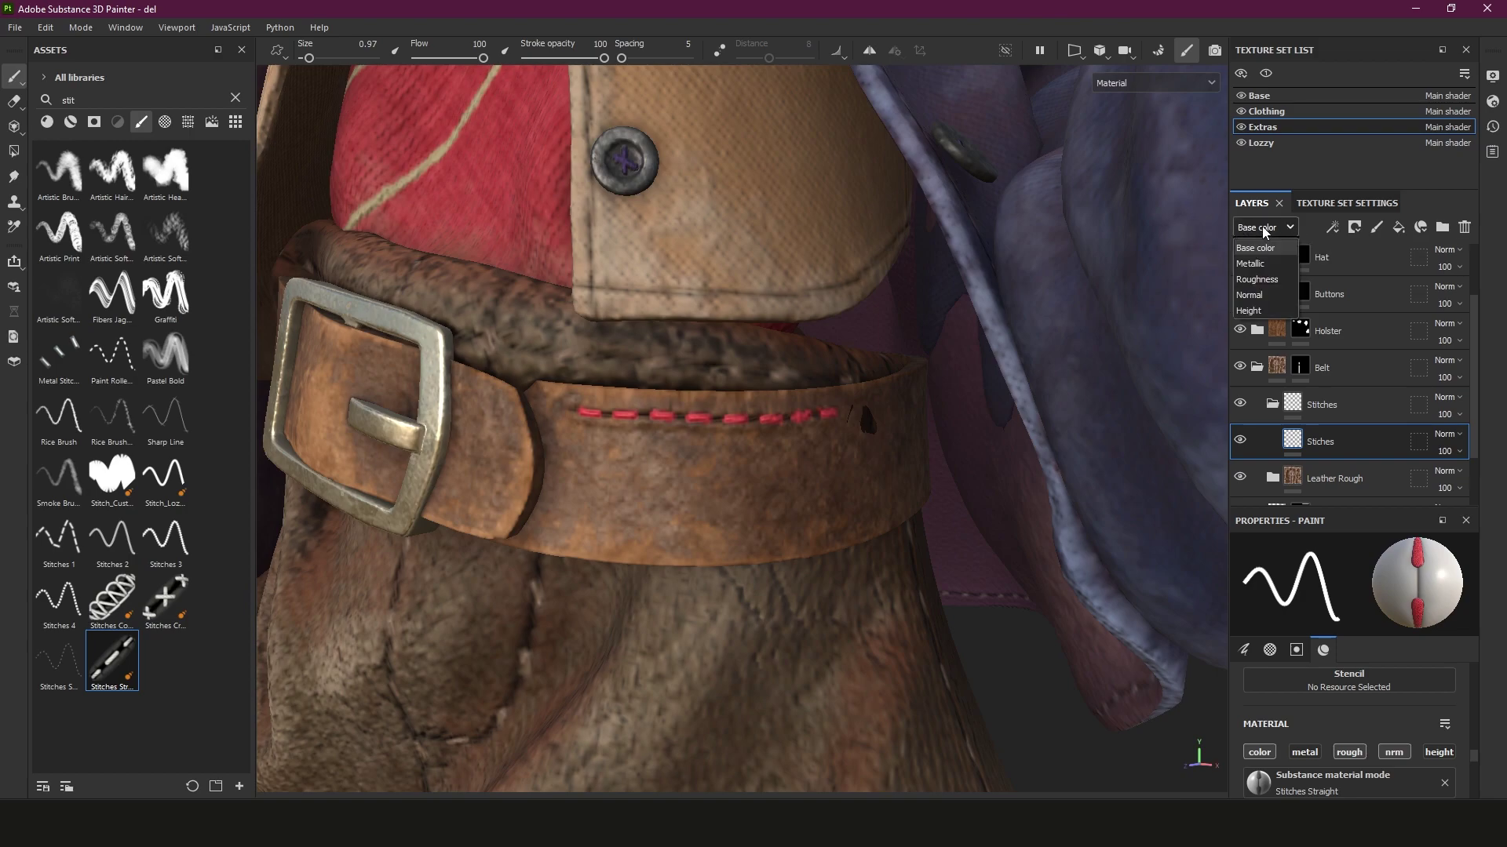
{"action": "left_click", "coordinate": [1262, 311]}
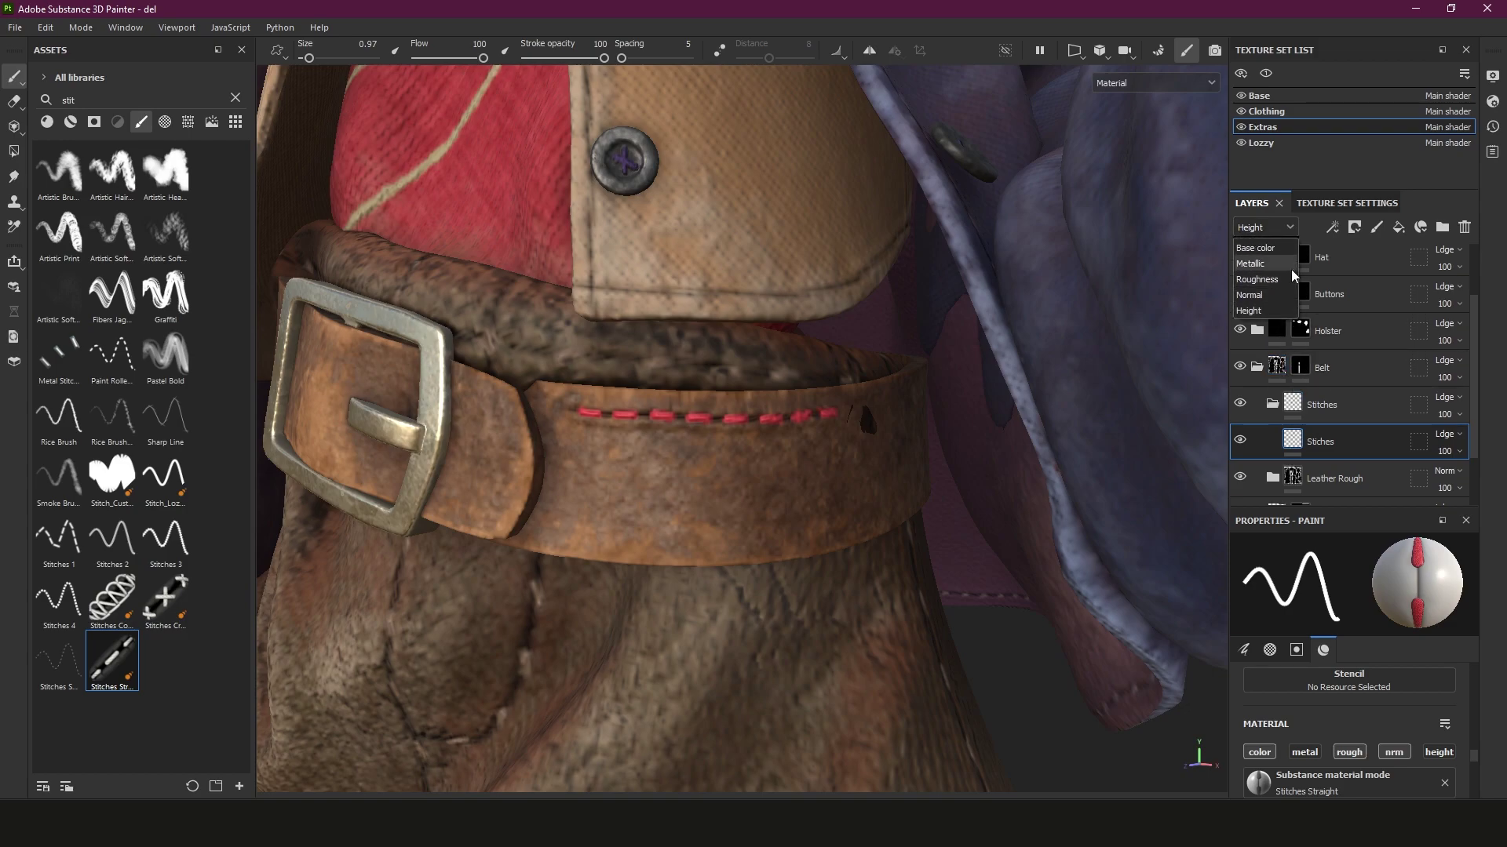
{"action": "left_click", "coordinate": [1273, 296]}
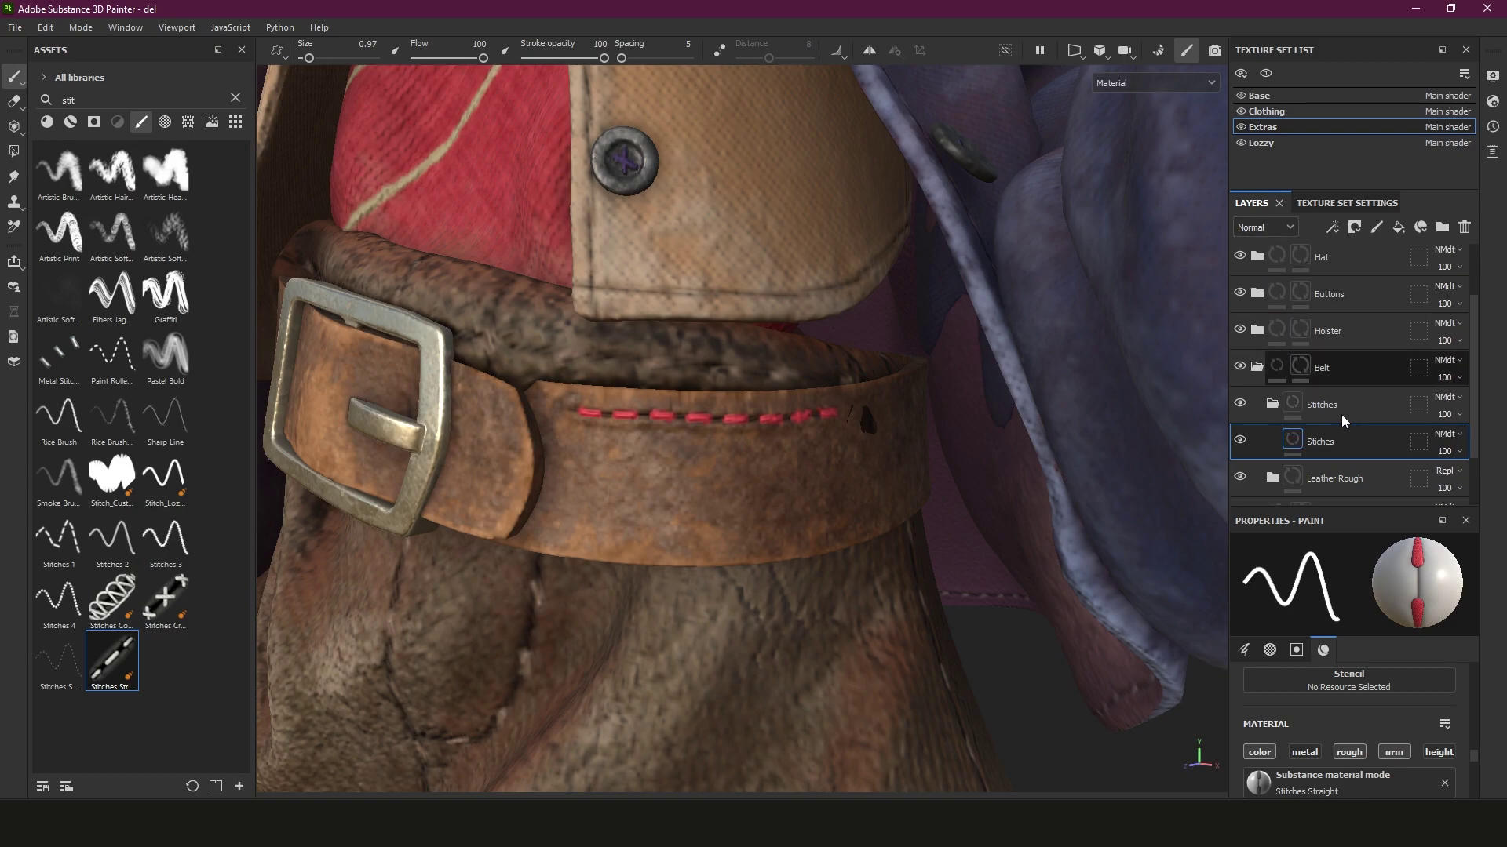
{"action": "left_click", "coordinate": [1461, 434]}
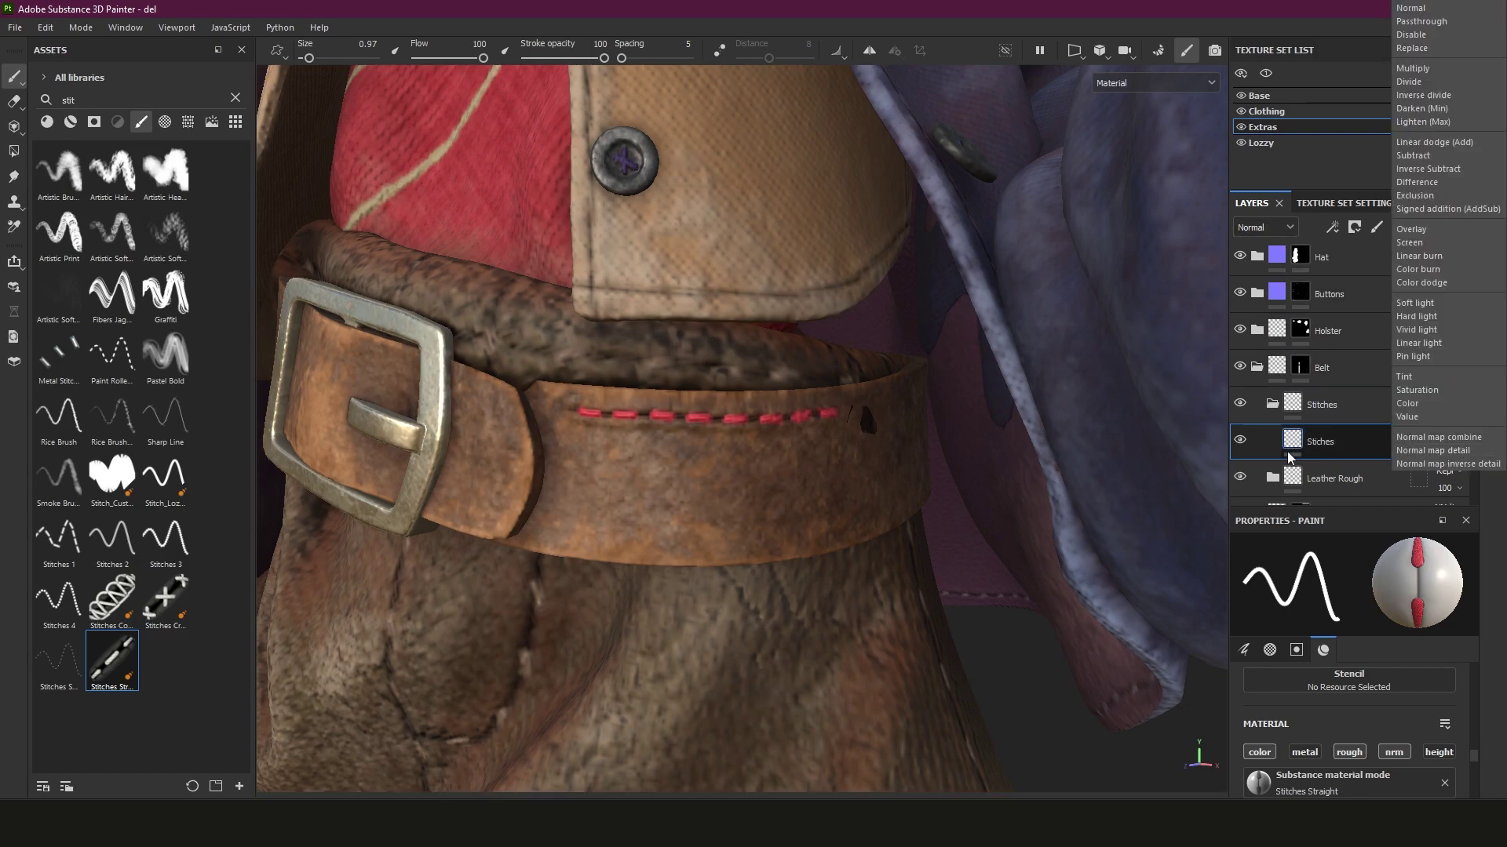
{"action": "left_click", "coordinate": [1289, 453]}
{"action": "left_click", "coordinate": [1460, 452]}
{"action": "mouse_move", "coordinate": [1498, 480]}
{"action": "left_mouse_down"}
{"action": "mouse_move", "coordinate": [1447, 475]}
{"action": "mouse_move", "coordinate": [1499, 478]}
{"action": "left_mouse_up"}
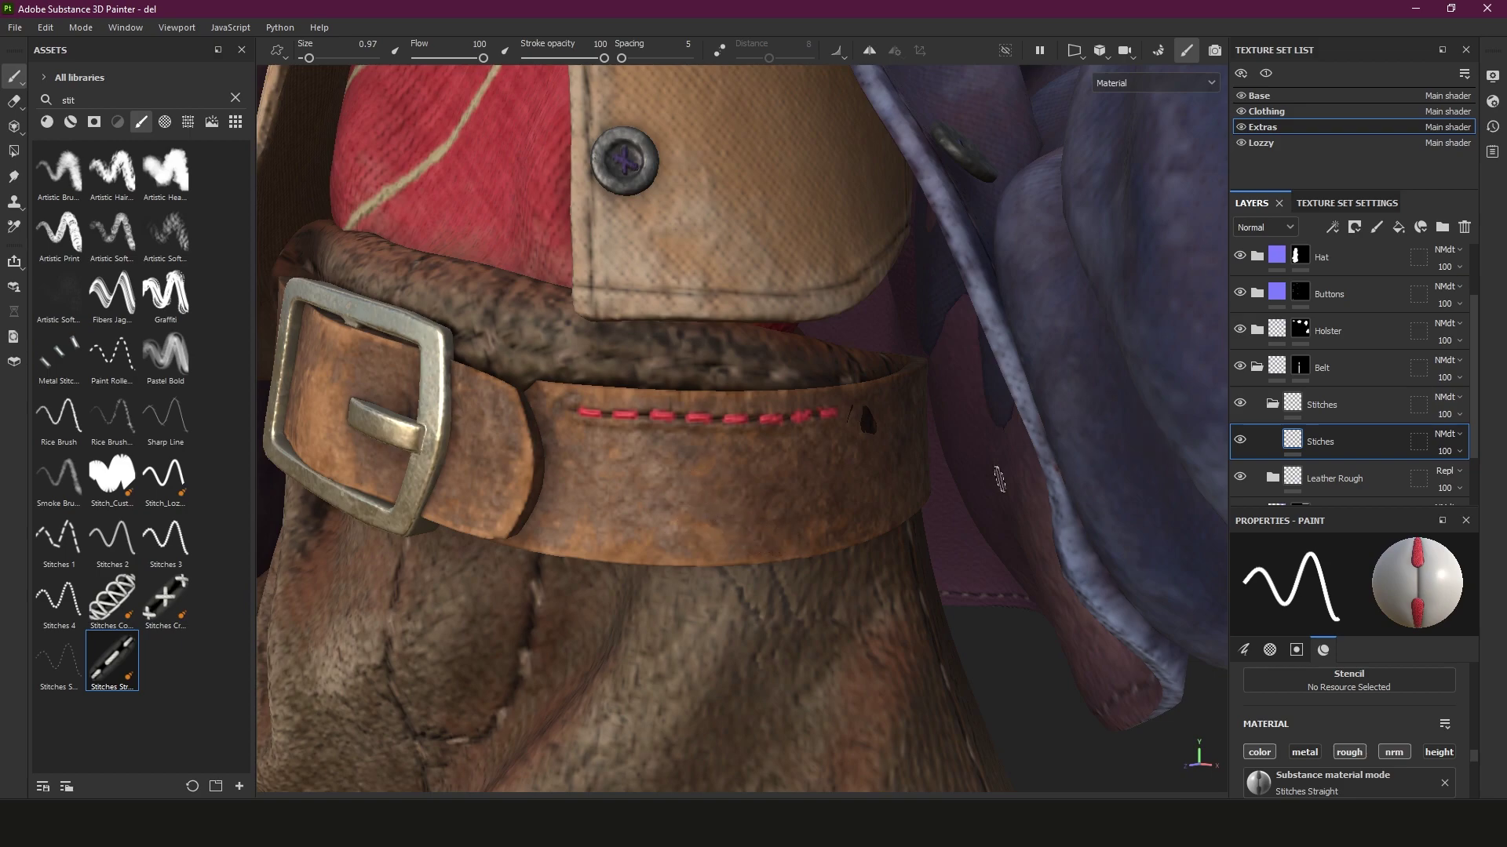
Try another stitch row slightly above the belt's lower edge, undo it, and review the stitches' Base Color and Thread Type settings
{"action": "left_click_drag", "start_coordinate": [590, 516], "coordinate": [875, 520]}
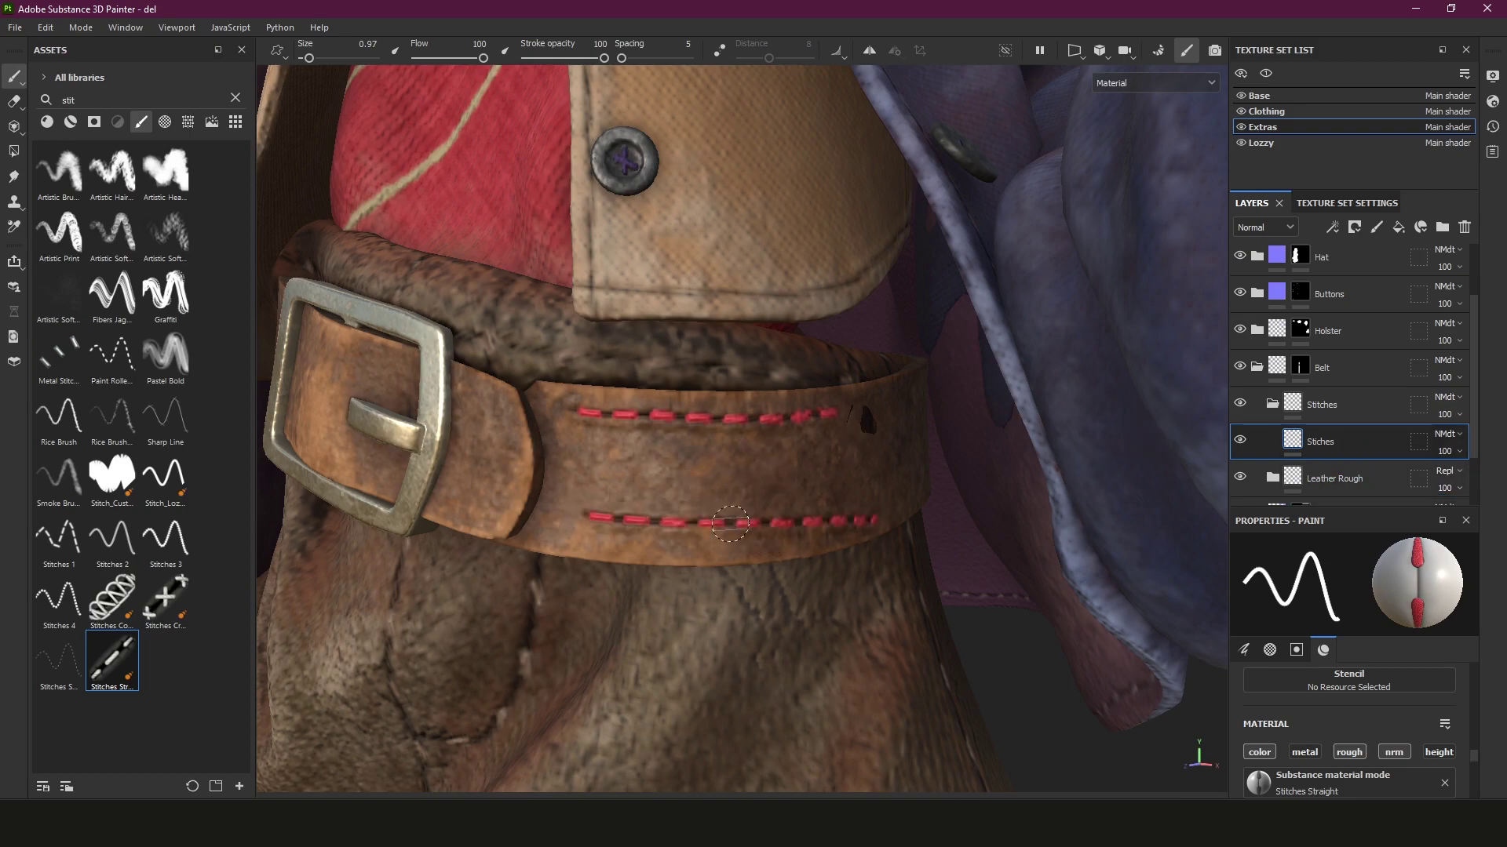
{"action": "key", "text": "ctrl+z"}
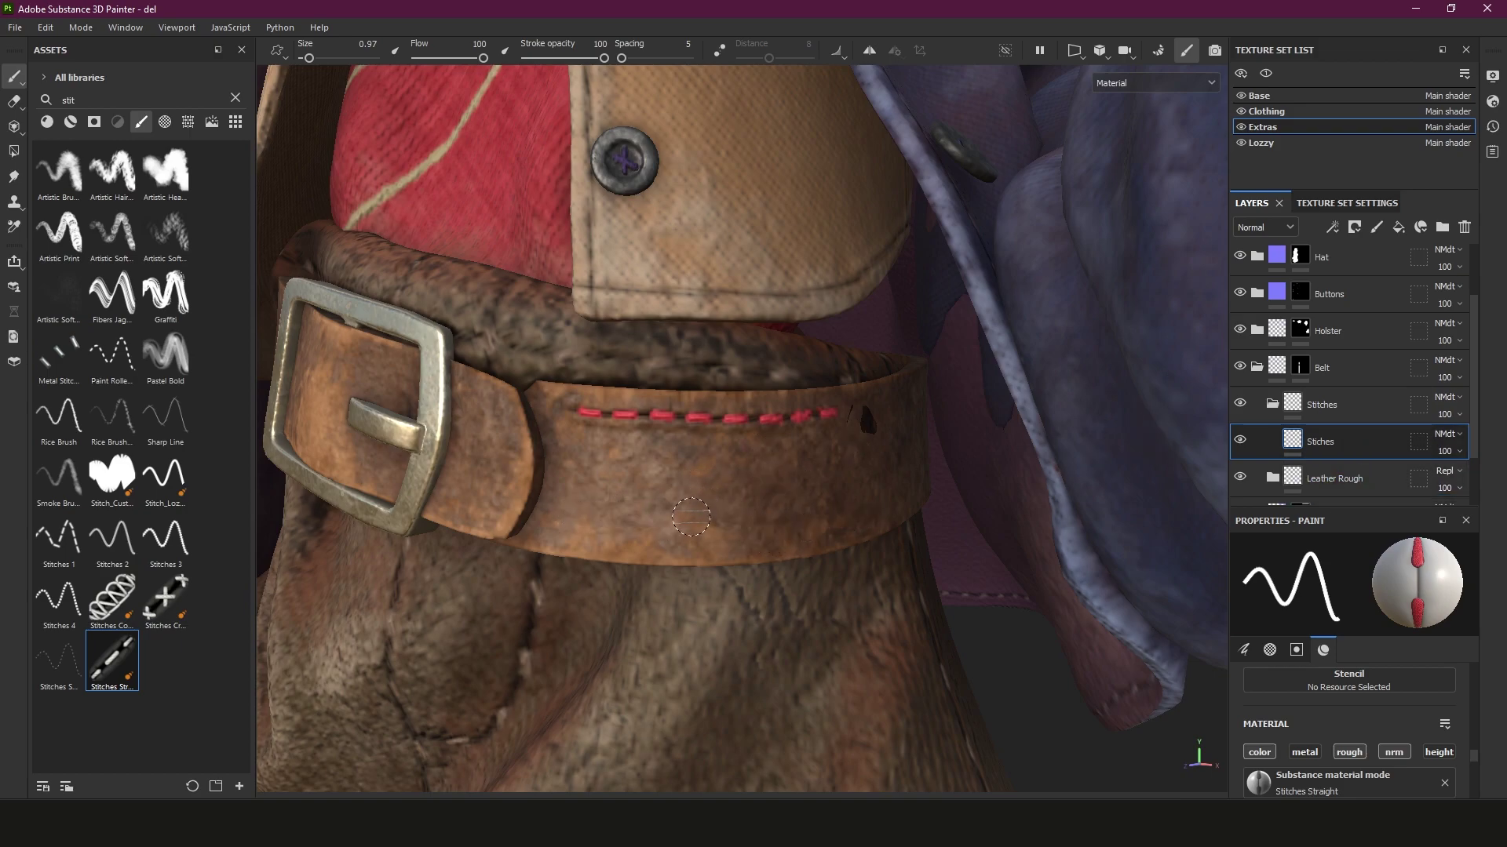
{"action": "right_click", "coordinate": [691, 518]}
{"action": "left_click", "coordinate": [808, 593]}
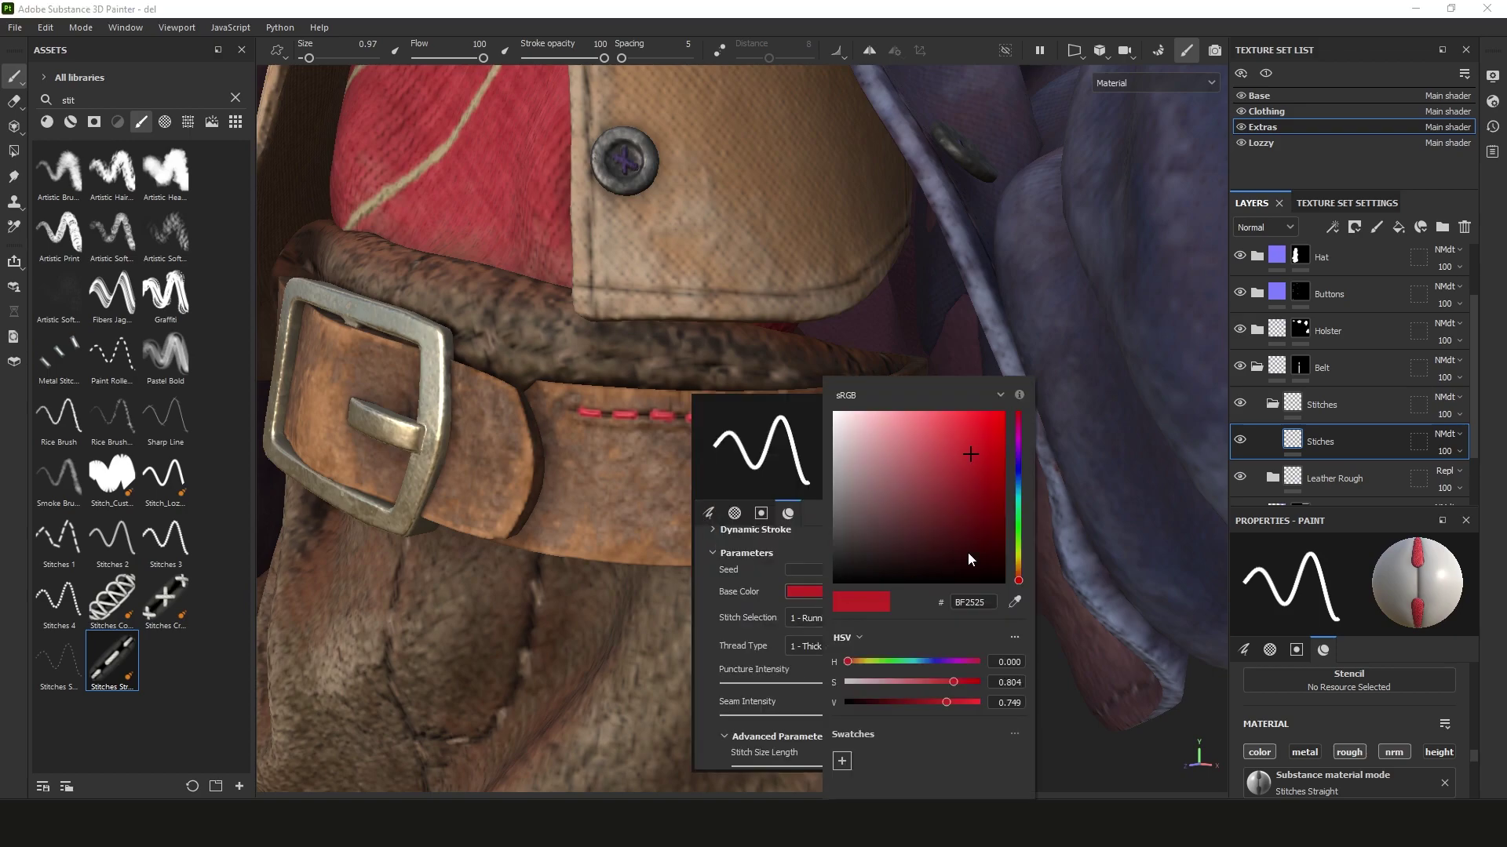
{"action": "right_click", "coordinate": [711, 497]}
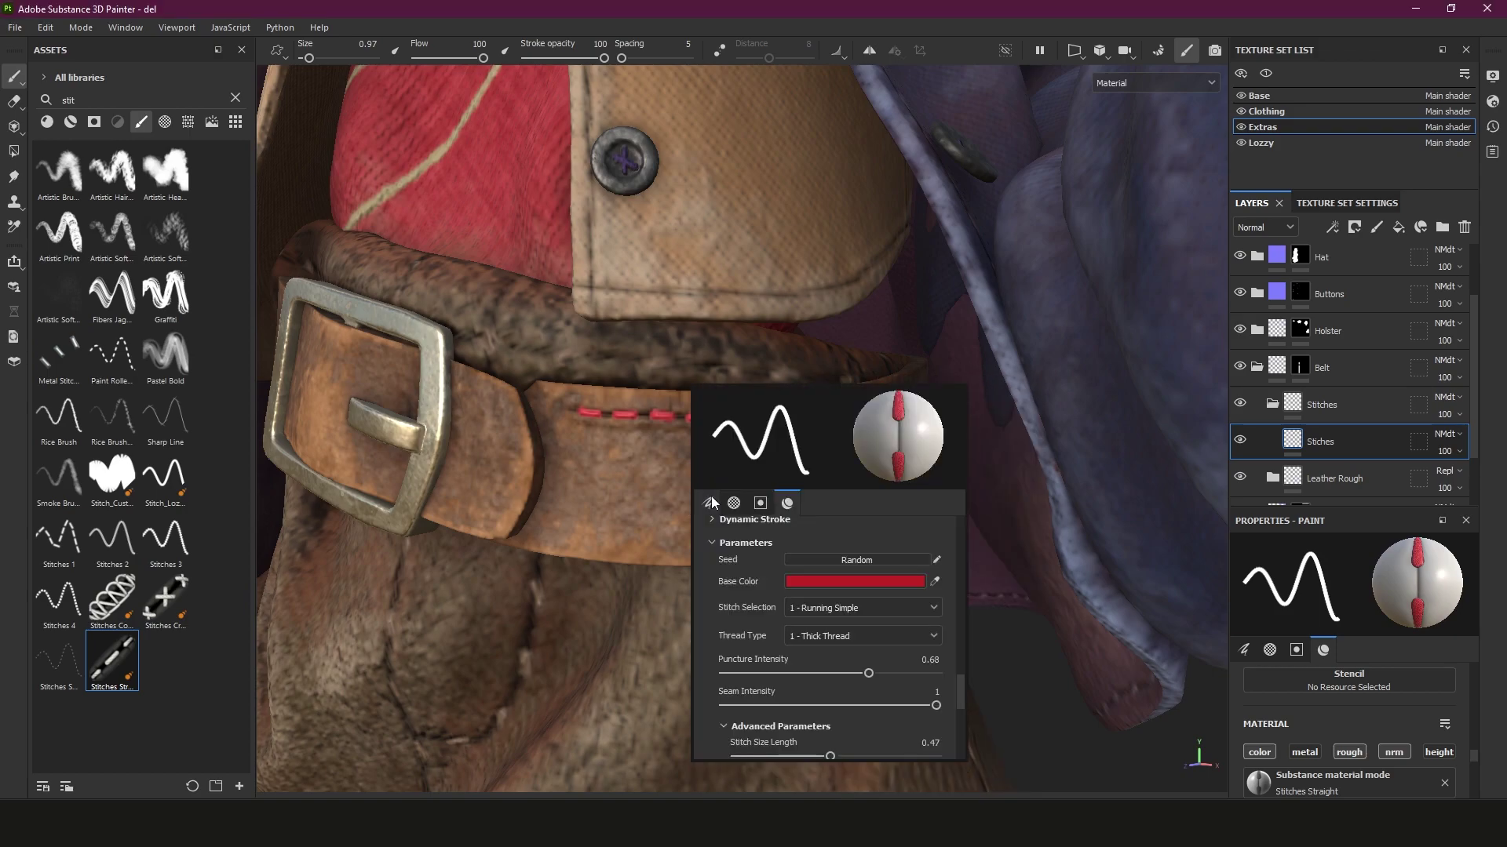
{"action": "left_click", "coordinate": [813, 639]}
{"action": "left_click", "coordinate": [831, 636]}
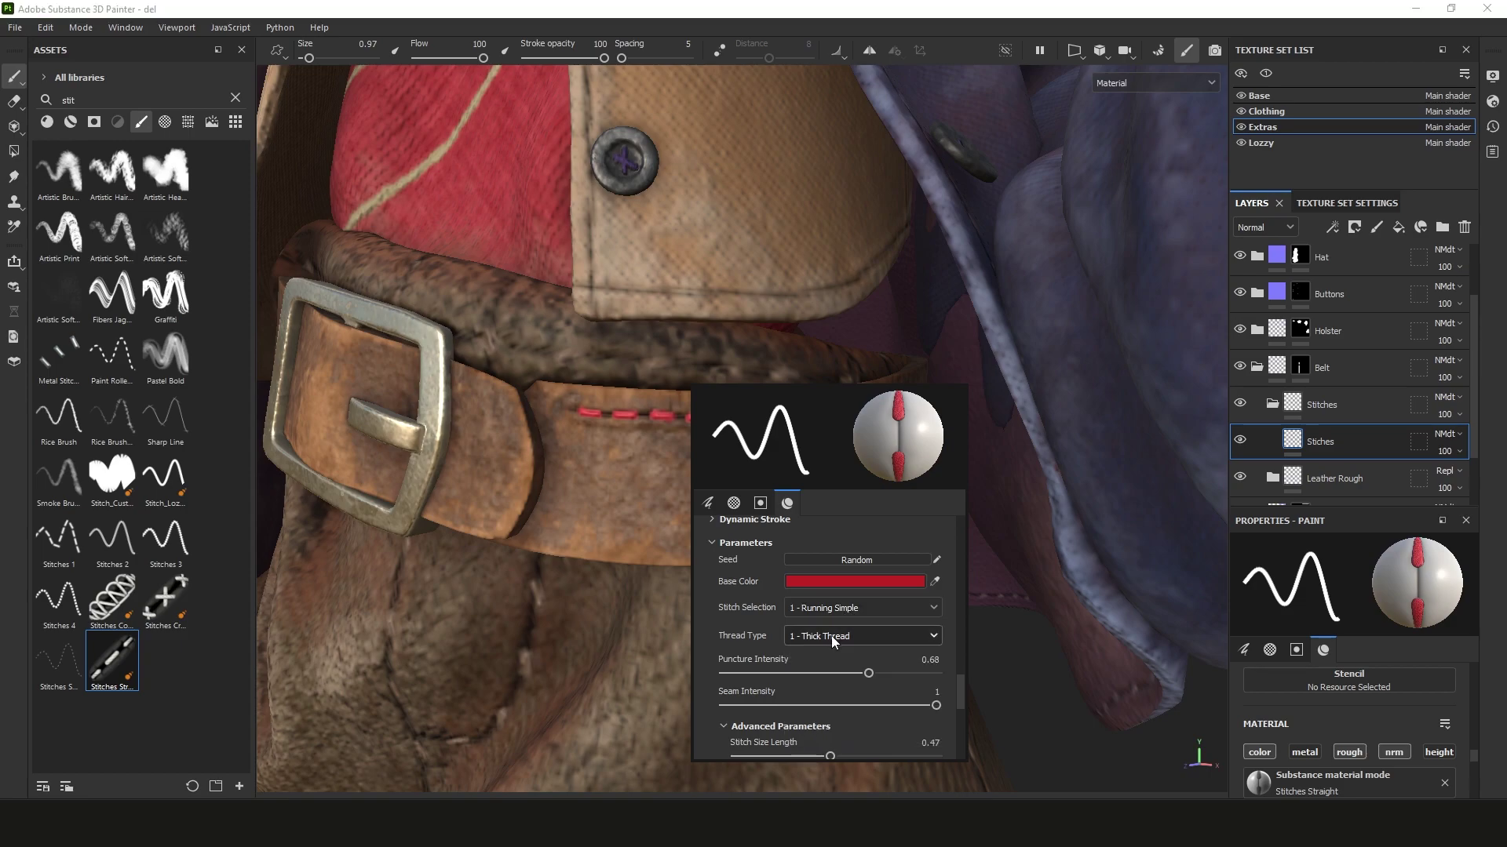
Paint a row of red stitches along the belt's lower edge, starting beside the belt tip
{"action": "left_click", "coordinate": [643, 529]}
{"action": "middle_click_drag", "start_coordinate": [807, 477], "coordinate": [828, 436], "text": "alt"}
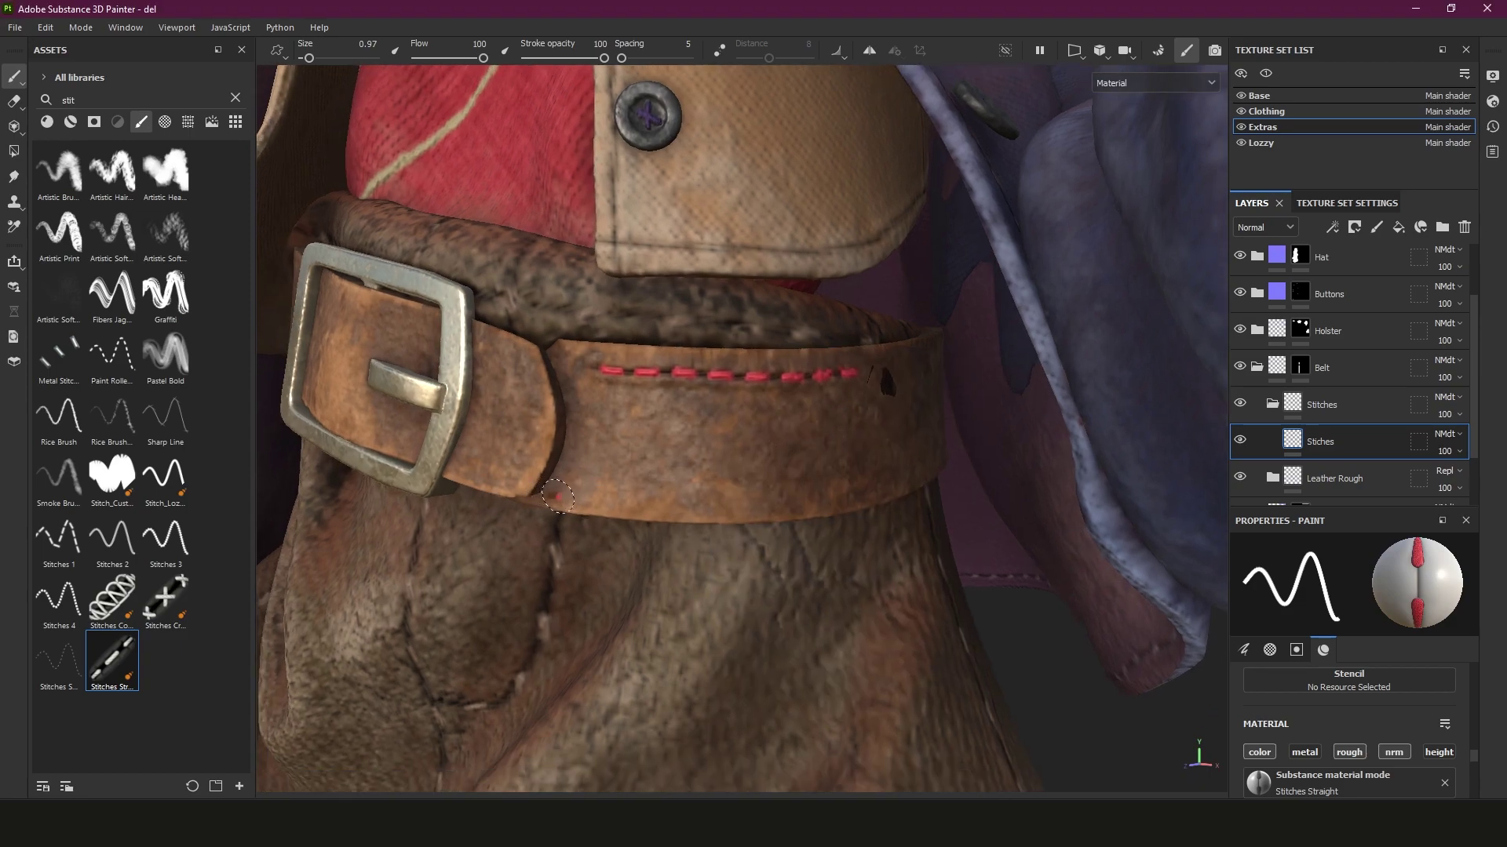
{"action": "left_click_drag", "start_coordinate": [558, 497], "coordinate": [773, 506]}
Try a freehand stitch line around the curved belt tip and undo it
{"action": "mouse_move", "coordinate": [659, 447]}
{"action": "left_mouse_down", "text": "alt"}
{"action": "mouse_move", "coordinate": [730, 437]}
{"action": "mouse_move", "coordinate": [711, 403]}
{"action": "mouse_move", "coordinate": [742, 404]}
{"action": "mouse_move", "coordinate": [763, 445]}
{"action": "mouse_move", "coordinate": [750, 496]}
{"action": "left_mouse_up", "text": "alt"}
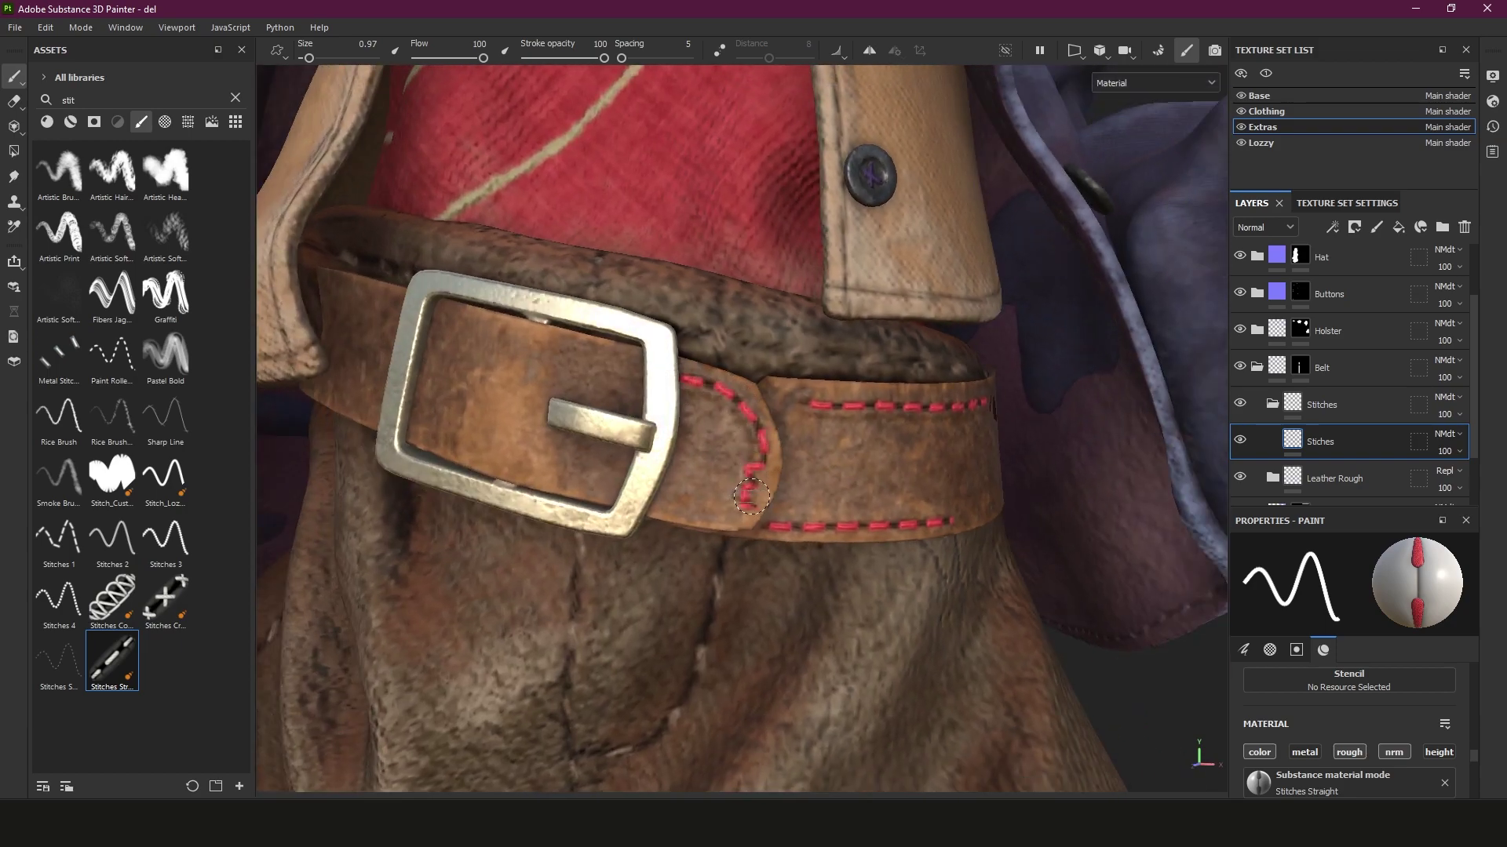
{"action": "key", "text": "ctrl+z"}
{"action": "middle_click_drag", "start_coordinate": [731, 419], "coordinate": [794, 443], "text": "alt"}
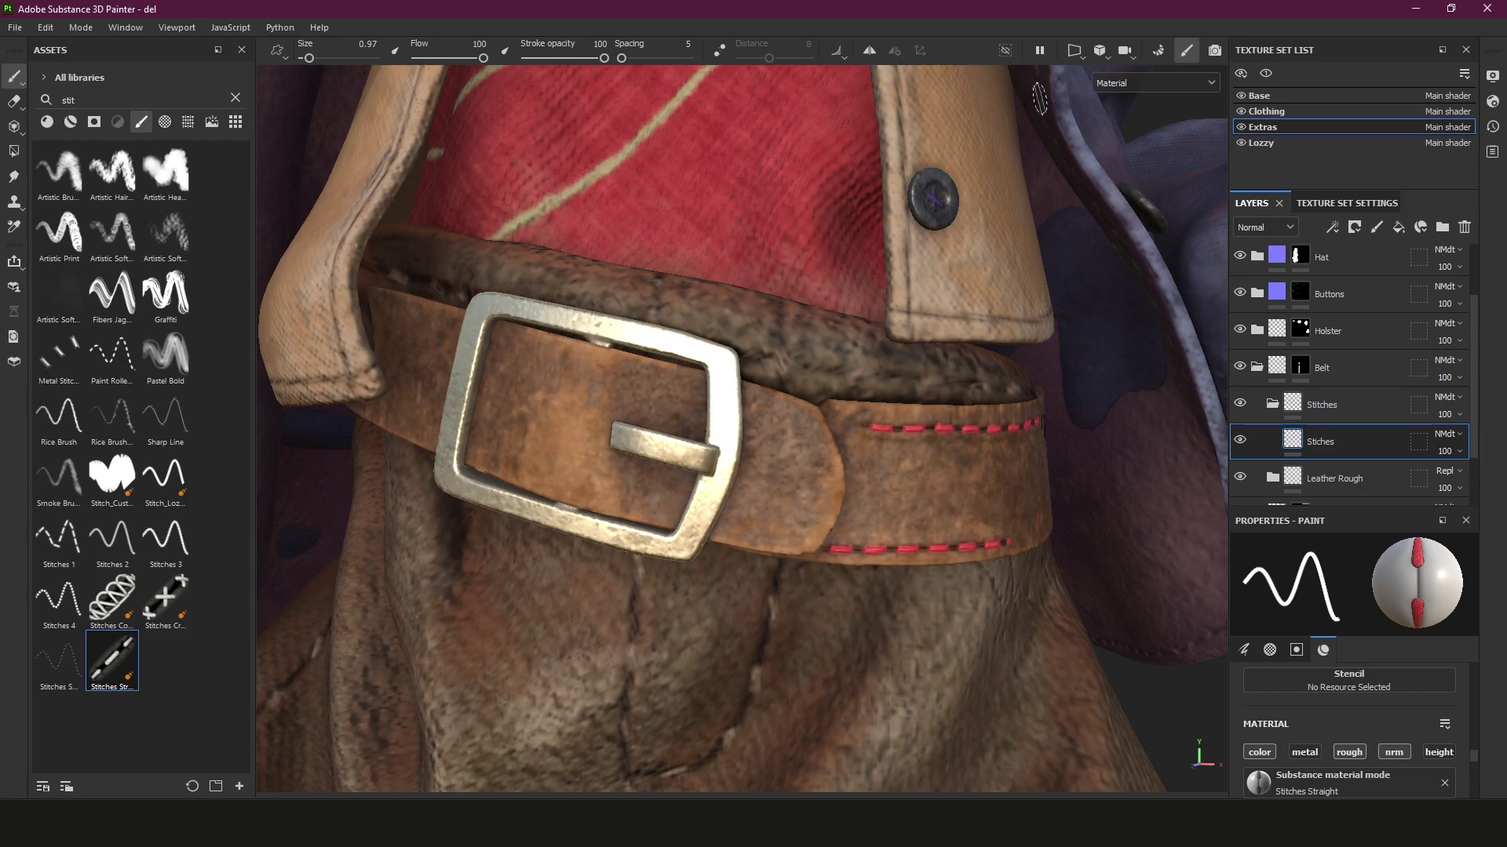
Enable Lazy Mouse at distance 2.86 and paint red stitches around the curved belt tip and back beneath the buckle
{"action": "left_click", "coordinate": [719, 52]}
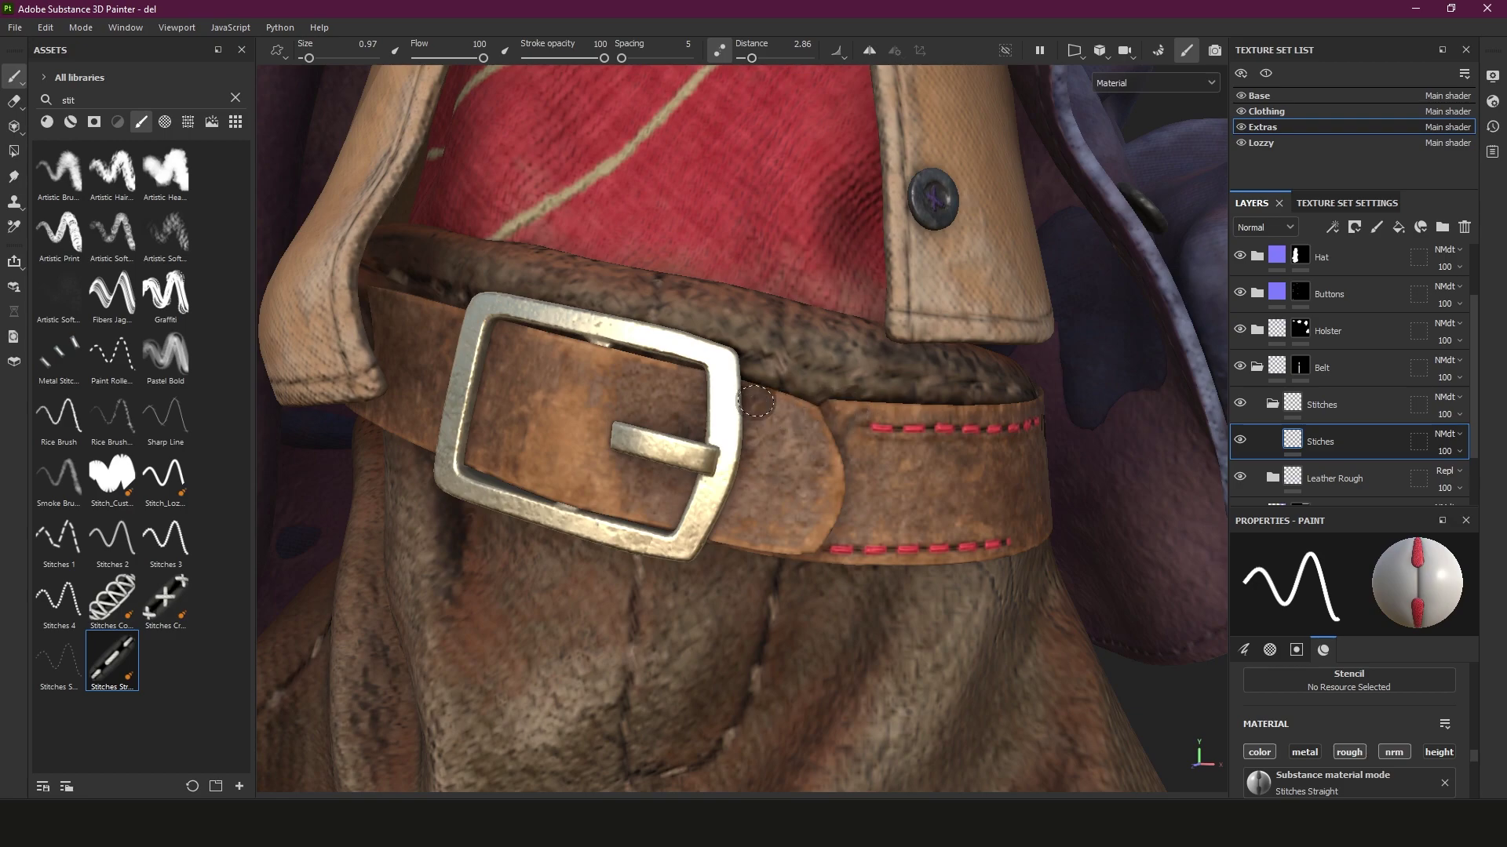
{"action": "mouse_move", "coordinate": [755, 402]}
{"action": "left_mouse_down"}
{"action": "mouse_move", "coordinate": [830, 457]}
{"action": "mouse_move", "coordinate": [824, 514]}
{"action": "mouse_move", "coordinate": [794, 542]}
{"action": "left_mouse_up"}
{"action": "left_click_drag", "start_coordinate": [756, 544], "coordinate": [585, 496]}
{"action": "left_click_drag", "start_coordinate": [773, 485], "coordinate": [648, 441], "text": "alt"}
{"action": "scroll", "coordinate": [835, 454], "scroll_direction": "down", "scroll_amount": 3}
{"action": "left_click_drag", "start_coordinate": [834, 454], "coordinate": [773, 463], "text": "alt"}
{"action": "scroll", "coordinate": [892, 485], "scroll_direction": "up", "scroll_amount": 3}
{"action": "mouse_move", "coordinate": [891, 486]}
{"action": "left_mouse_down", "text": "alt"}
{"action": "mouse_move", "coordinate": [954, 480]}
{"action": "mouse_move", "coordinate": [840, 479]}
{"action": "left_mouse_up", "text": "alt"}
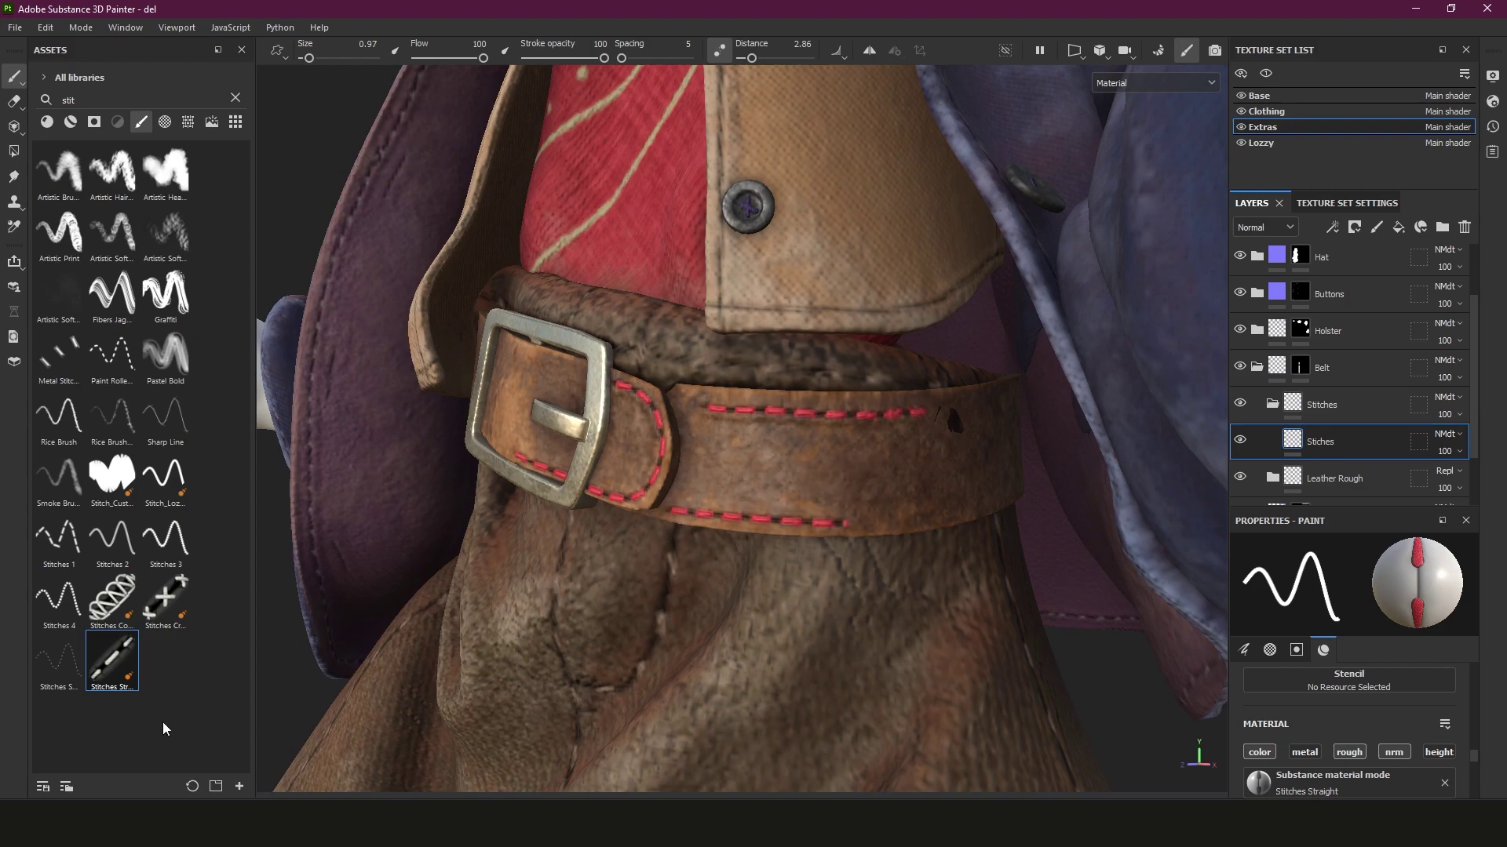
Select the cross stitches brush and examine its material's Advanced and Technical Parameters
{"action": "left_click", "coordinate": [70, 680]}
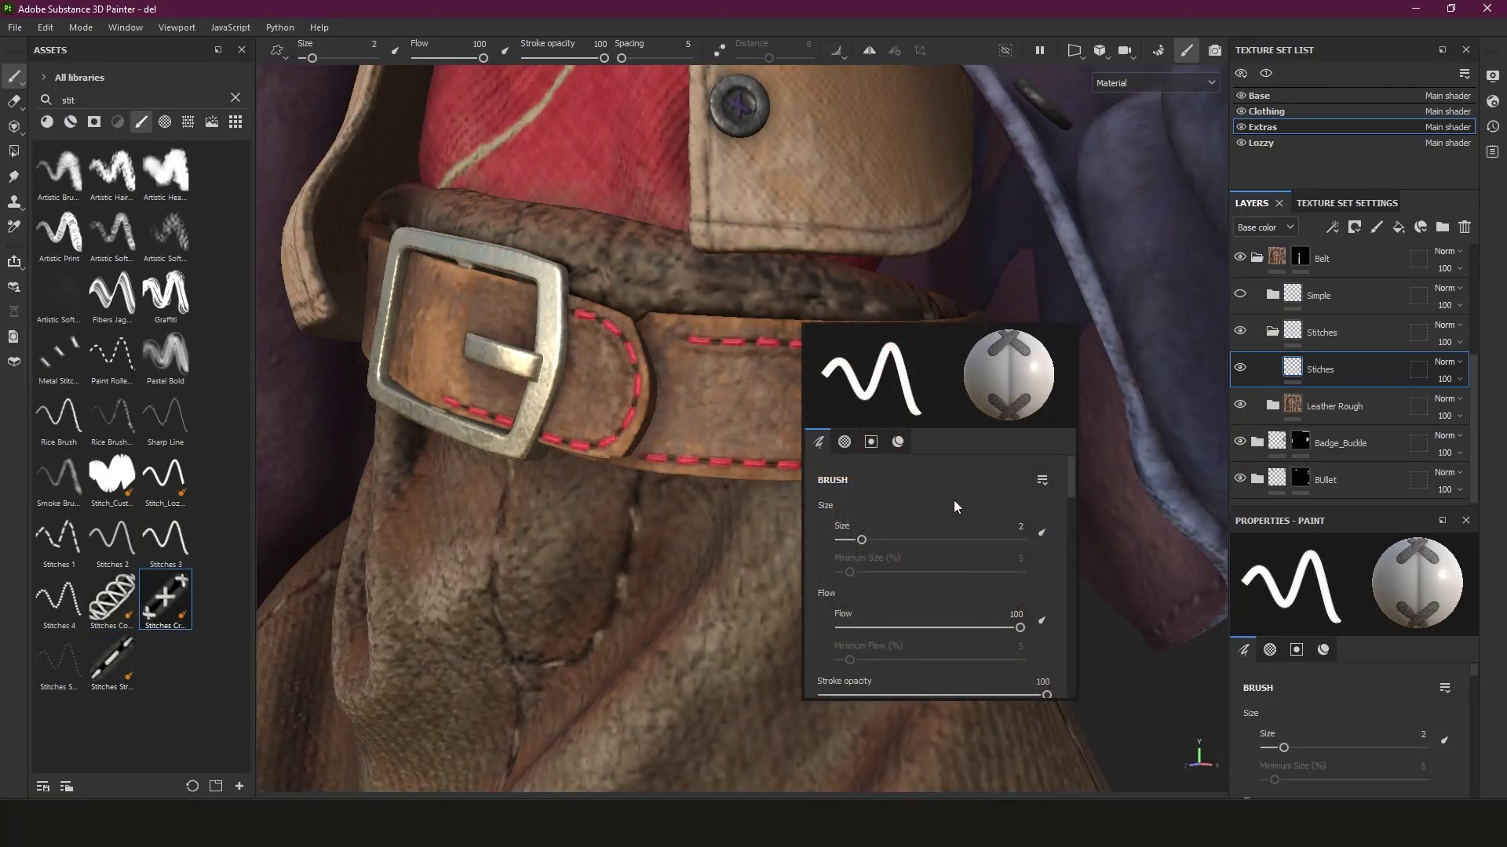
{"action": "mouse_move", "coordinate": [1071, 478]}
{"action": "left_mouse_down"}
{"action": "mouse_move", "coordinate": [1056, 668]}
{"action": "mouse_move", "coordinate": [1058, 648]}
{"action": "mouse_move", "coordinate": [1015, 613]}
{"action": "left_mouse_up"}
{"action": "scroll", "coordinate": [837, 558], "scroll_direction": "down", "scroll_amount": 3}
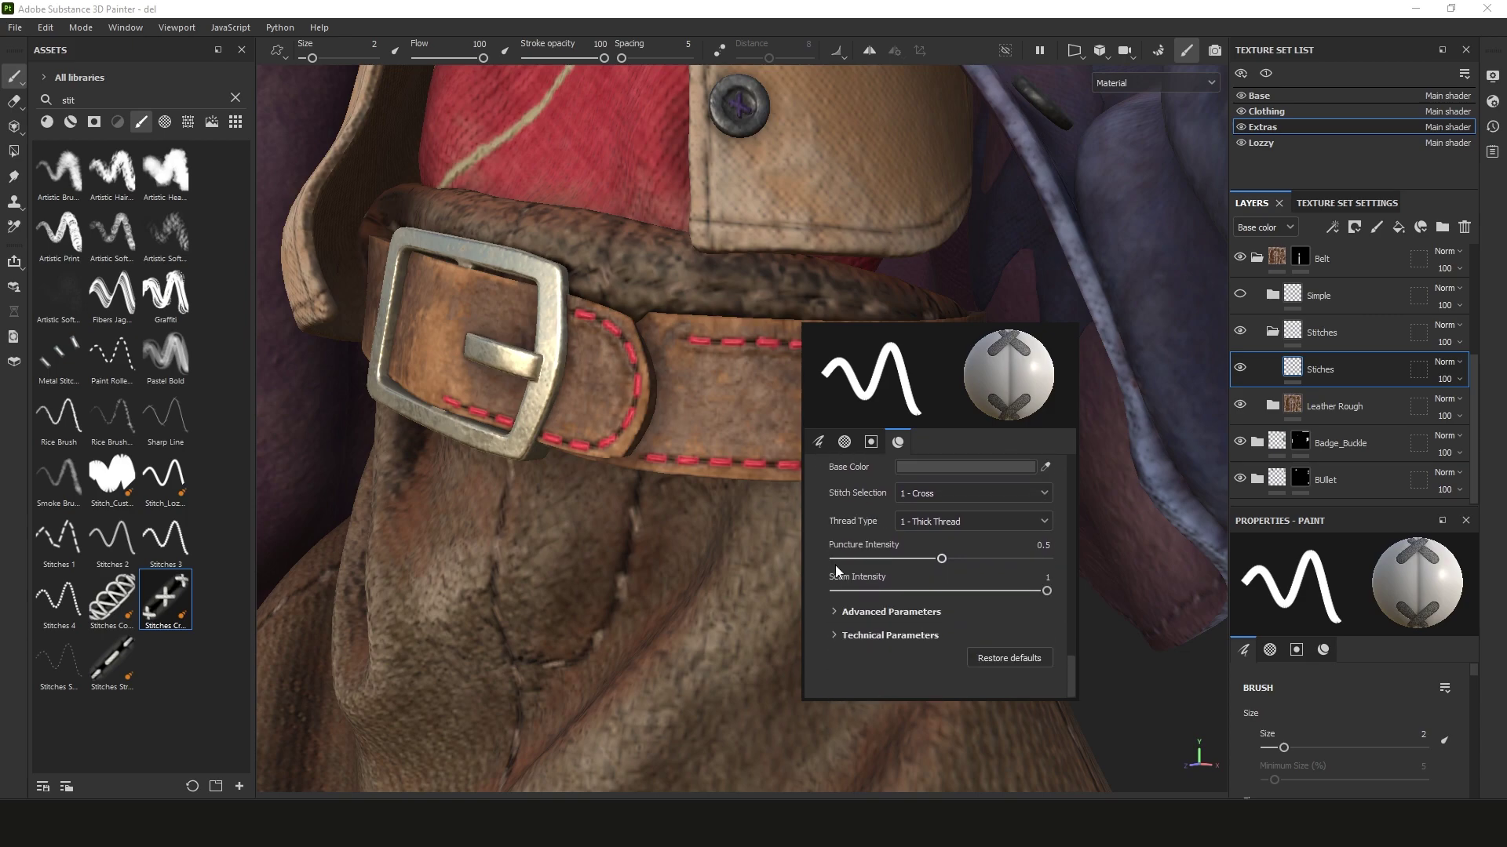
{"action": "left_click", "coordinate": [837, 614]}
{"action": "scroll", "coordinate": [832, 612], "scroll_direction": "down", "scroll_amount": 3}
{"action": "scroll", "coordinate": [831, 605], "scroll_direction": "down", "scroll_amount": 1}
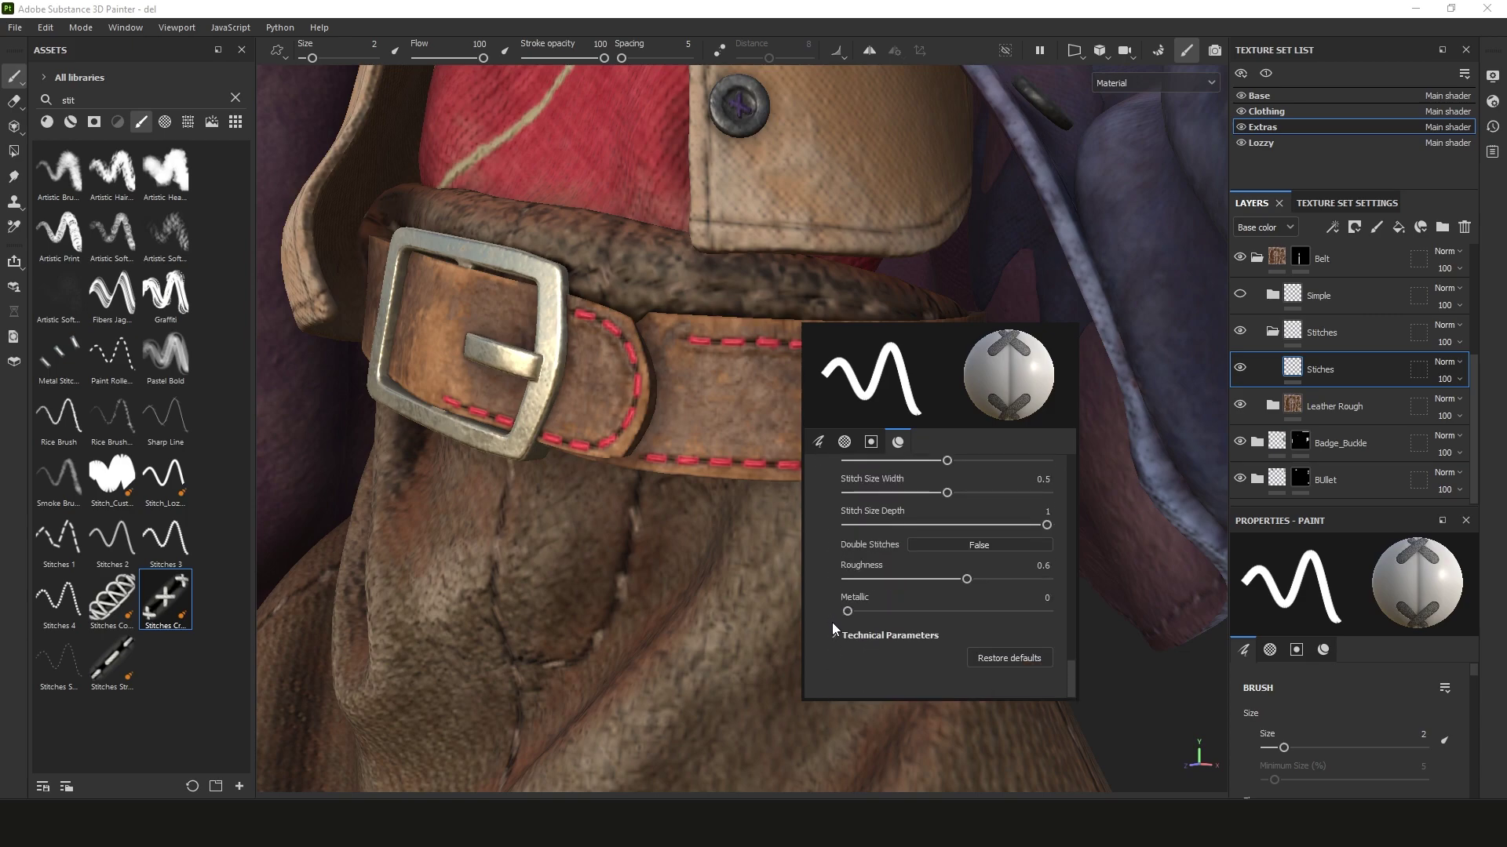
{"action": "left_click", "coordinate": [833, 633]}
{"action": "scroll", "coordinate": [829, 613], "scroll_direction": "down", "scroll_amount": 2}
{"action": "scroll", "coordinate": [826, 612], "scroll_direction": "up", "scroll_amount": 4}
{"action": "scroll", "coordinate": [825, 610], "scroll_direction": "up", "scroll_amount": 3}
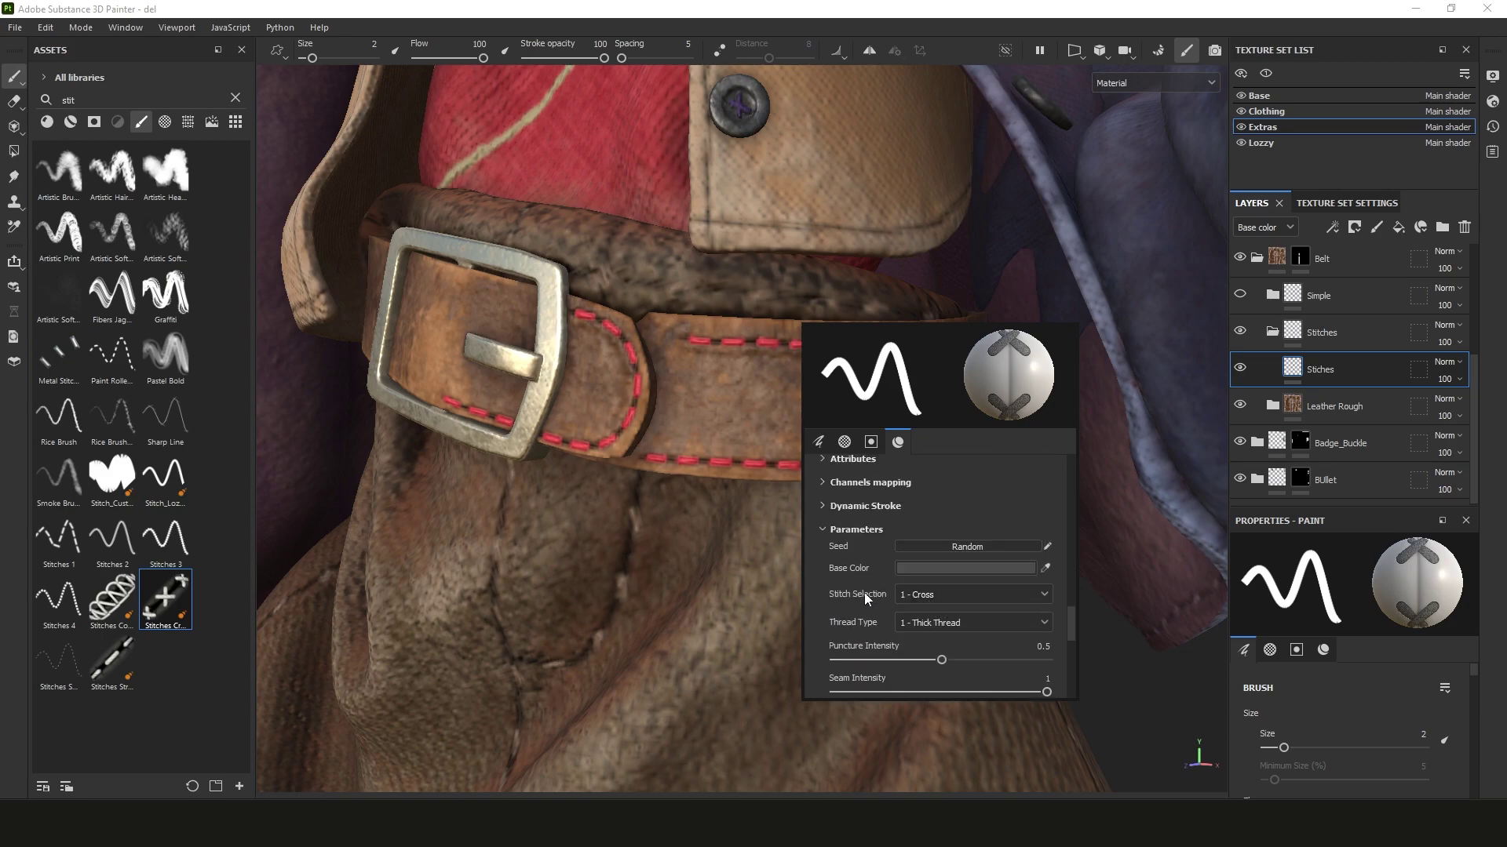
Try other Stitch Selection patterns for the cross stitches brush, including 7 - Bosnian
{"action": "left_click", "coordinate": [937, 597]}
{"action": "left_click", "coordinate": [941, 640]}
{"action": "left_click", "coordinate": [946, 593]}
{"action": "left_click", "coordinate": [949, 703]}
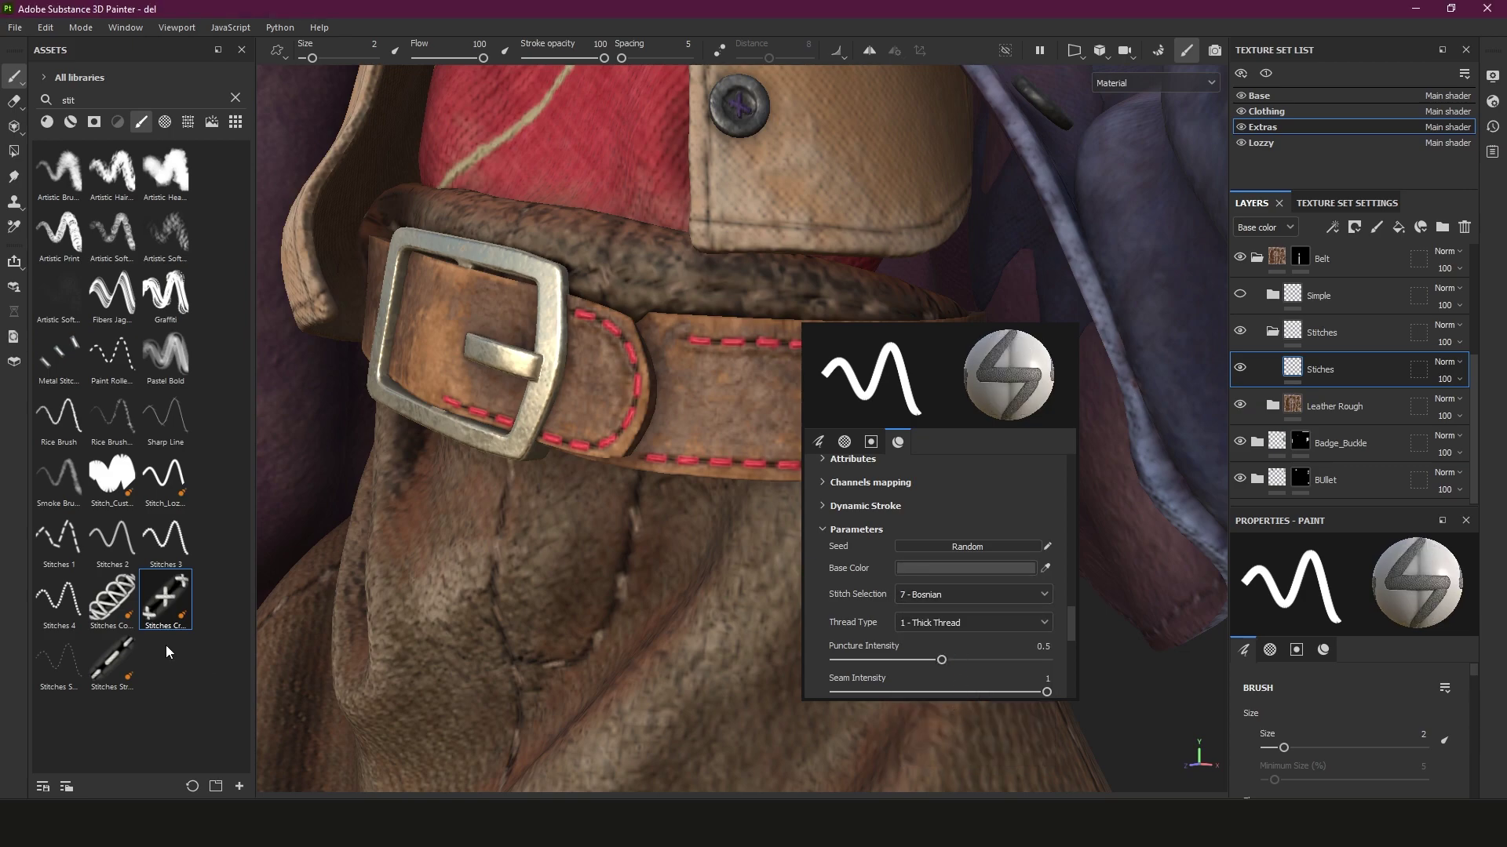
Compare the spiral thread, straight and cross stitches brushes, reviewing the spiral thread brush's Stitch Selection options
{"action": "left_click", "coordinate": [127, 610]}
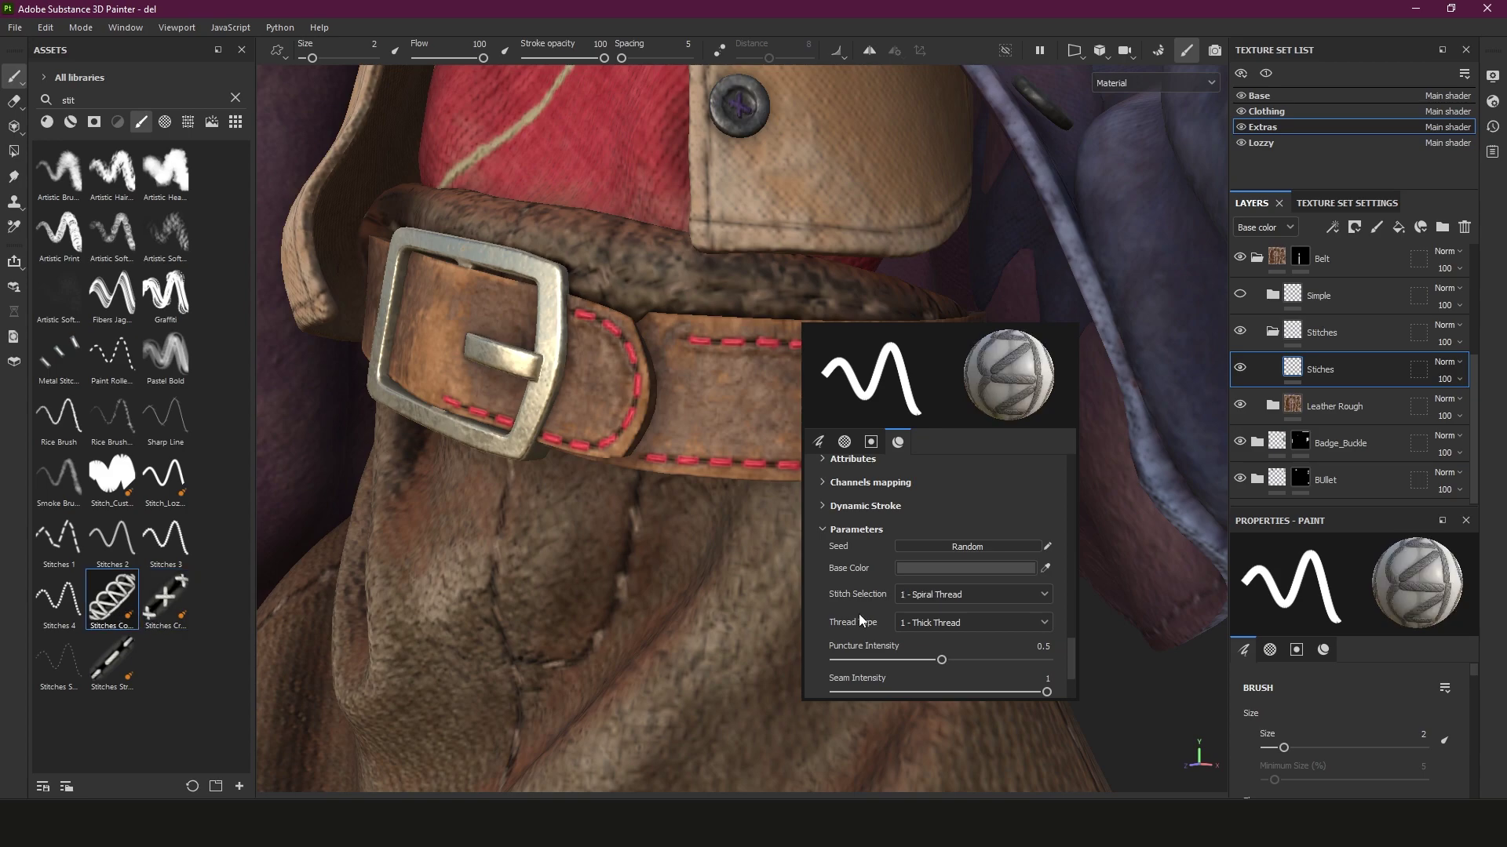
{"action": "left_click", "coordinate": [965, 595]}
{"action": "left_click", "coordinate": [808, 559]}
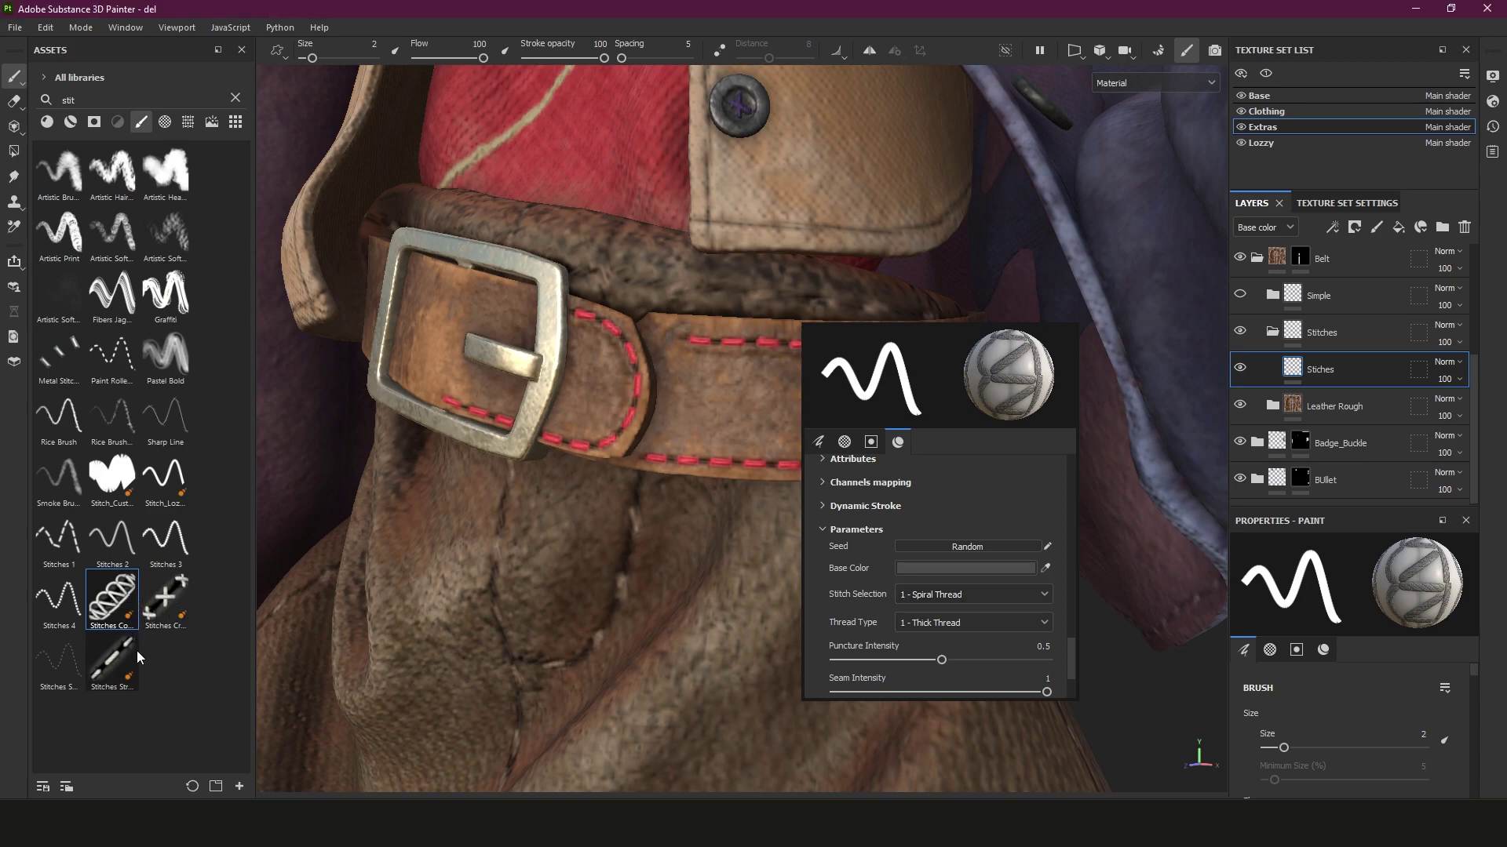
{"action": "left_click", "coordinate": [109, 672]}
{"action": "left_click", "coordinate": [165, 603]}
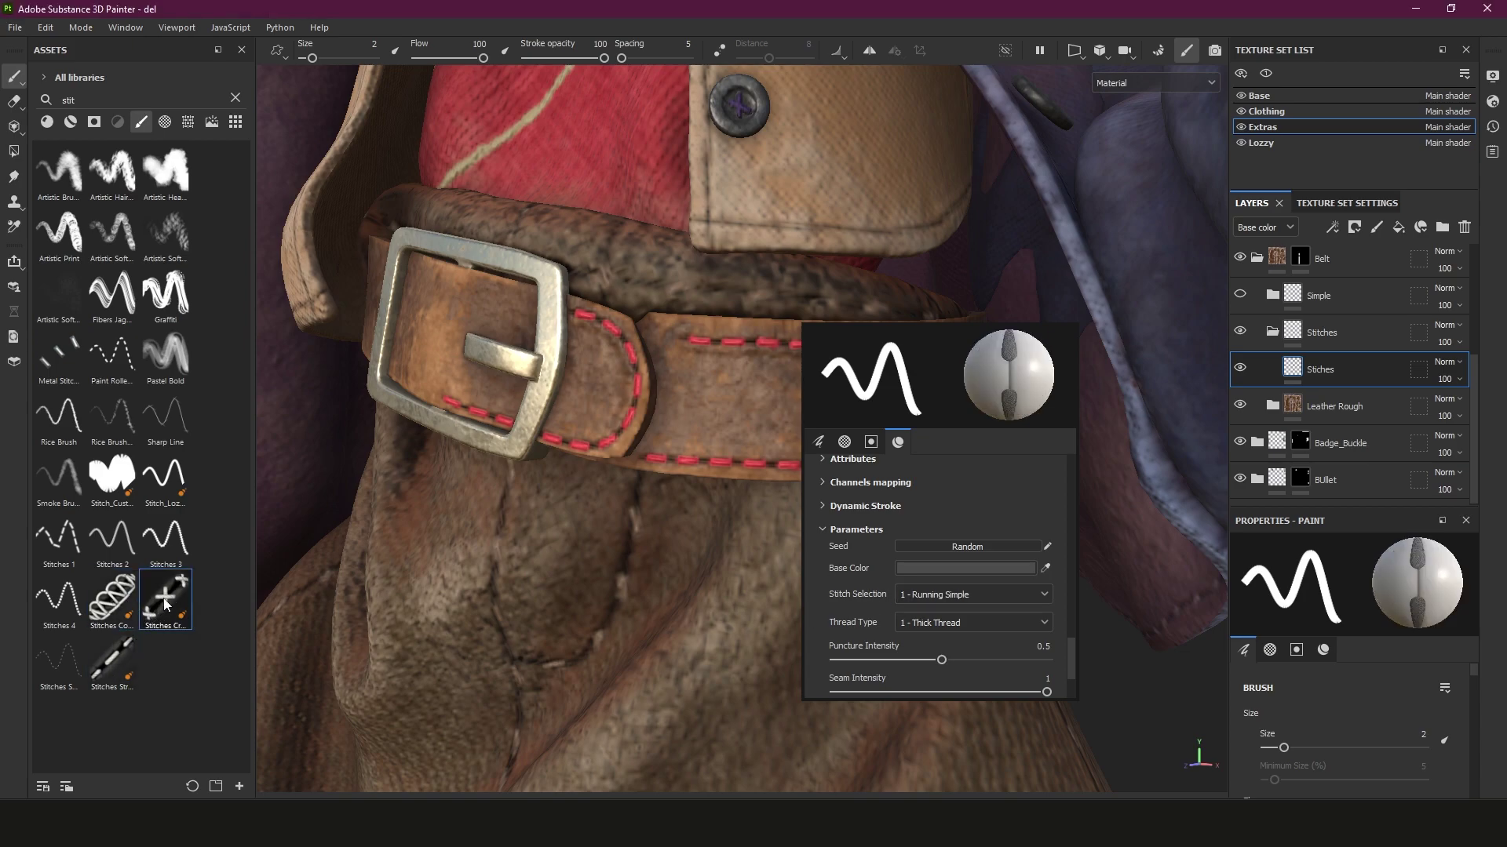
Select the Stitches Complex brush and review its material parameters, including stitch selection, thread type and puncture and seam intensity
{"action": "left_click", "coordinate": [114, 602]}
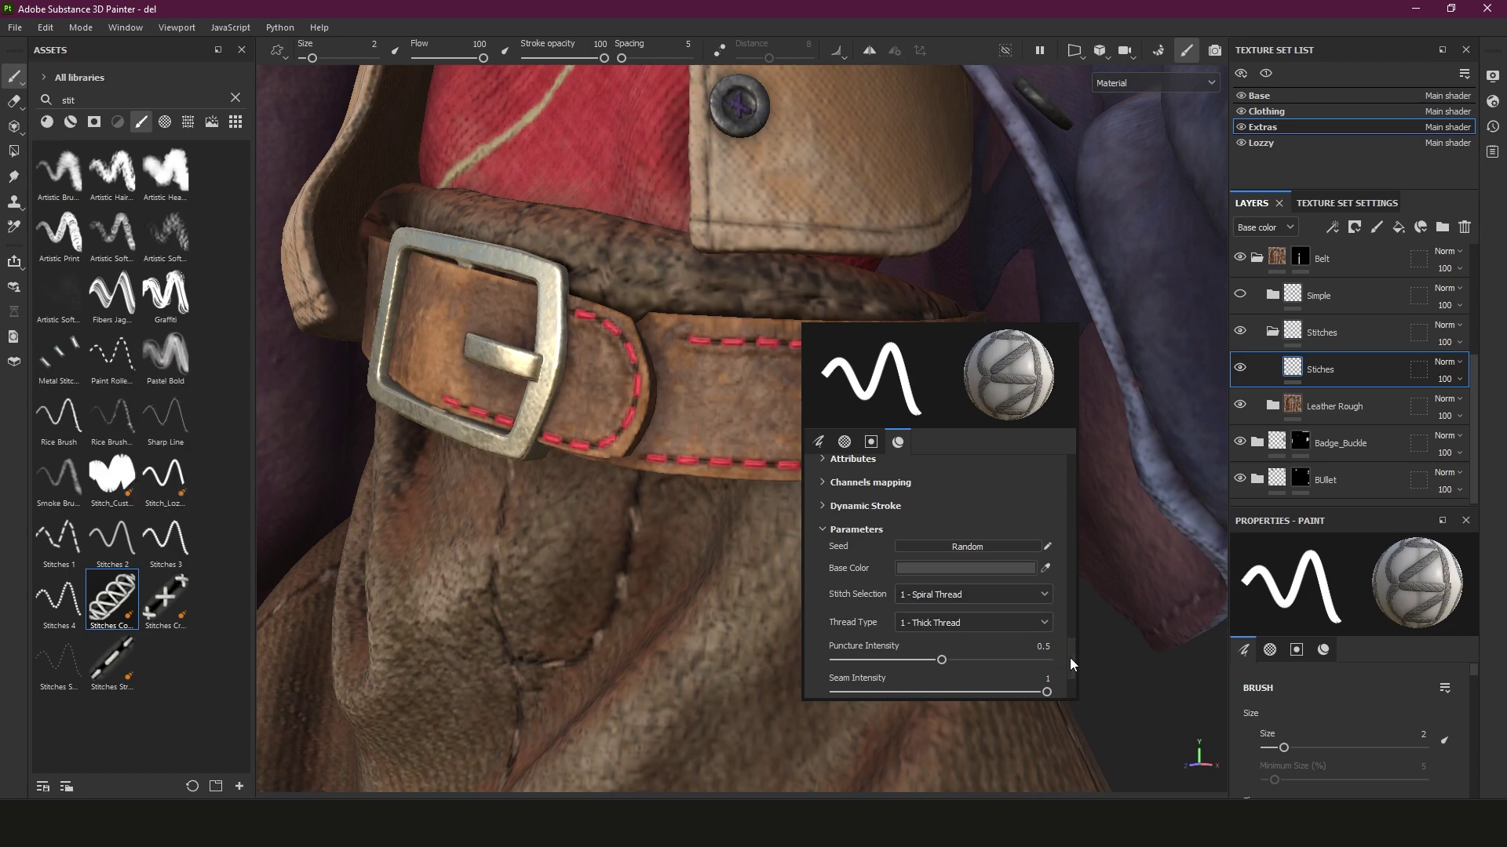
{"action": "scroll", "coordinate": [1070, 658], "scroll_direction": "down", "scroll_amount": 2}
{"action": "scroll", "coordinate": [1075, 637], "scroll_direction": "up", "scroll_amount": 4}
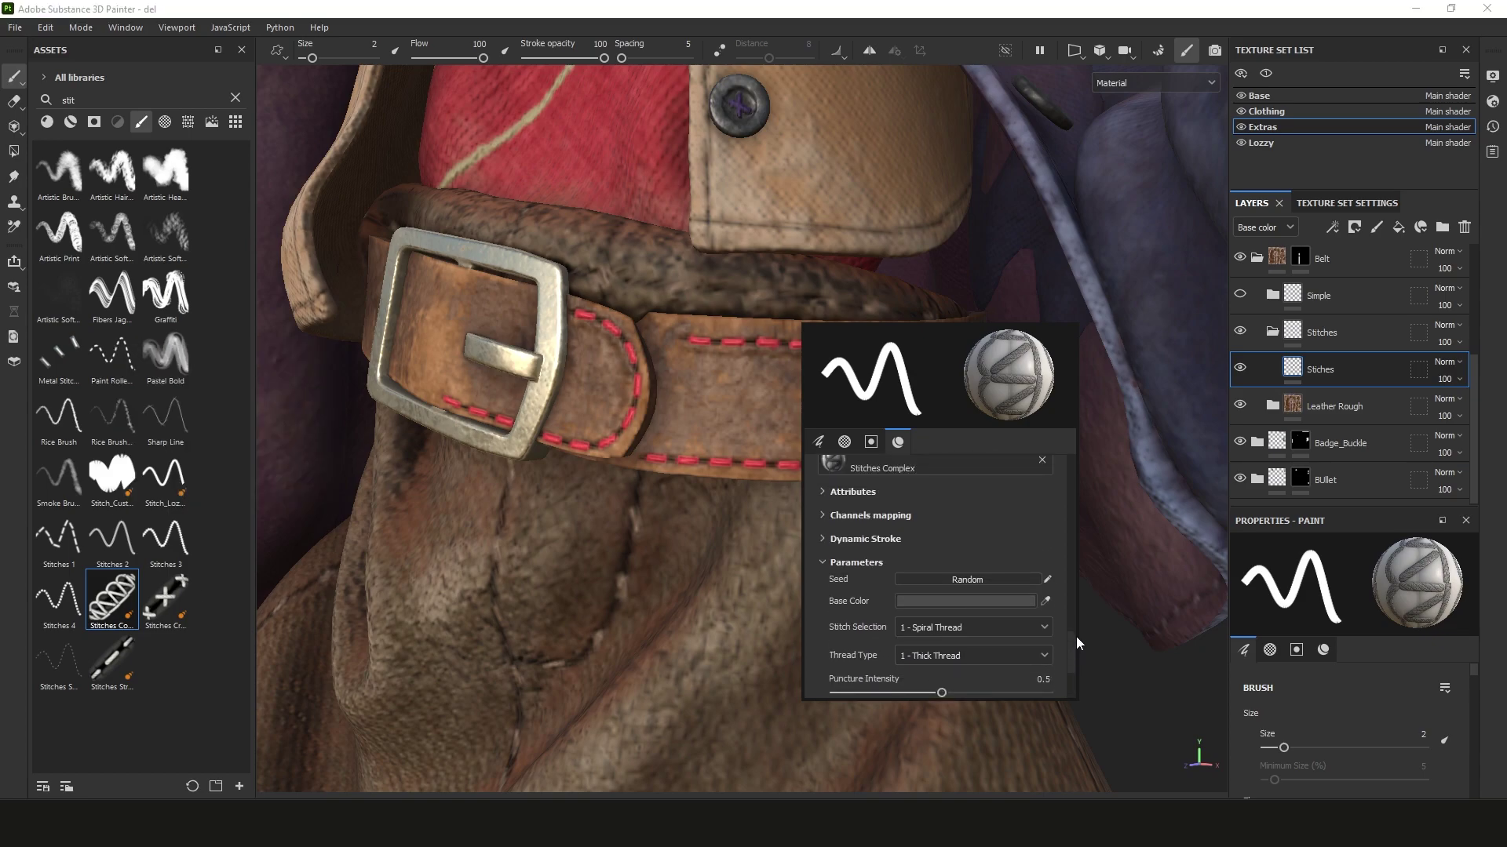
{"action": "scroll", "coordinate": [1076, 662], "scroll_direction": "down", "scroll_amount": 6}
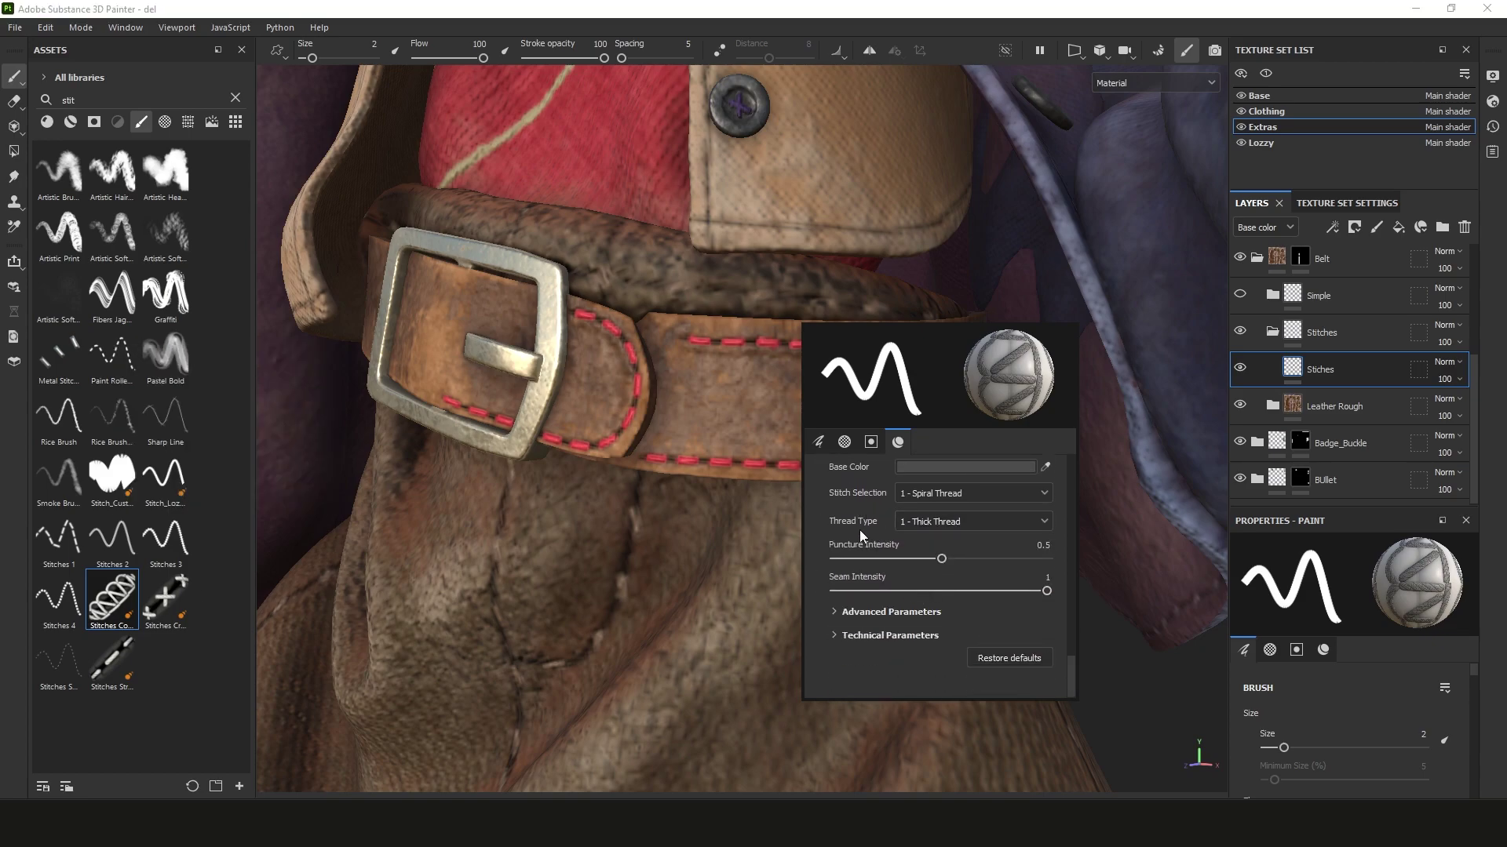
{"action": "scroll", "coordinate": [869, 616], "scroll_direction": "up", "scroll_amount": 5}
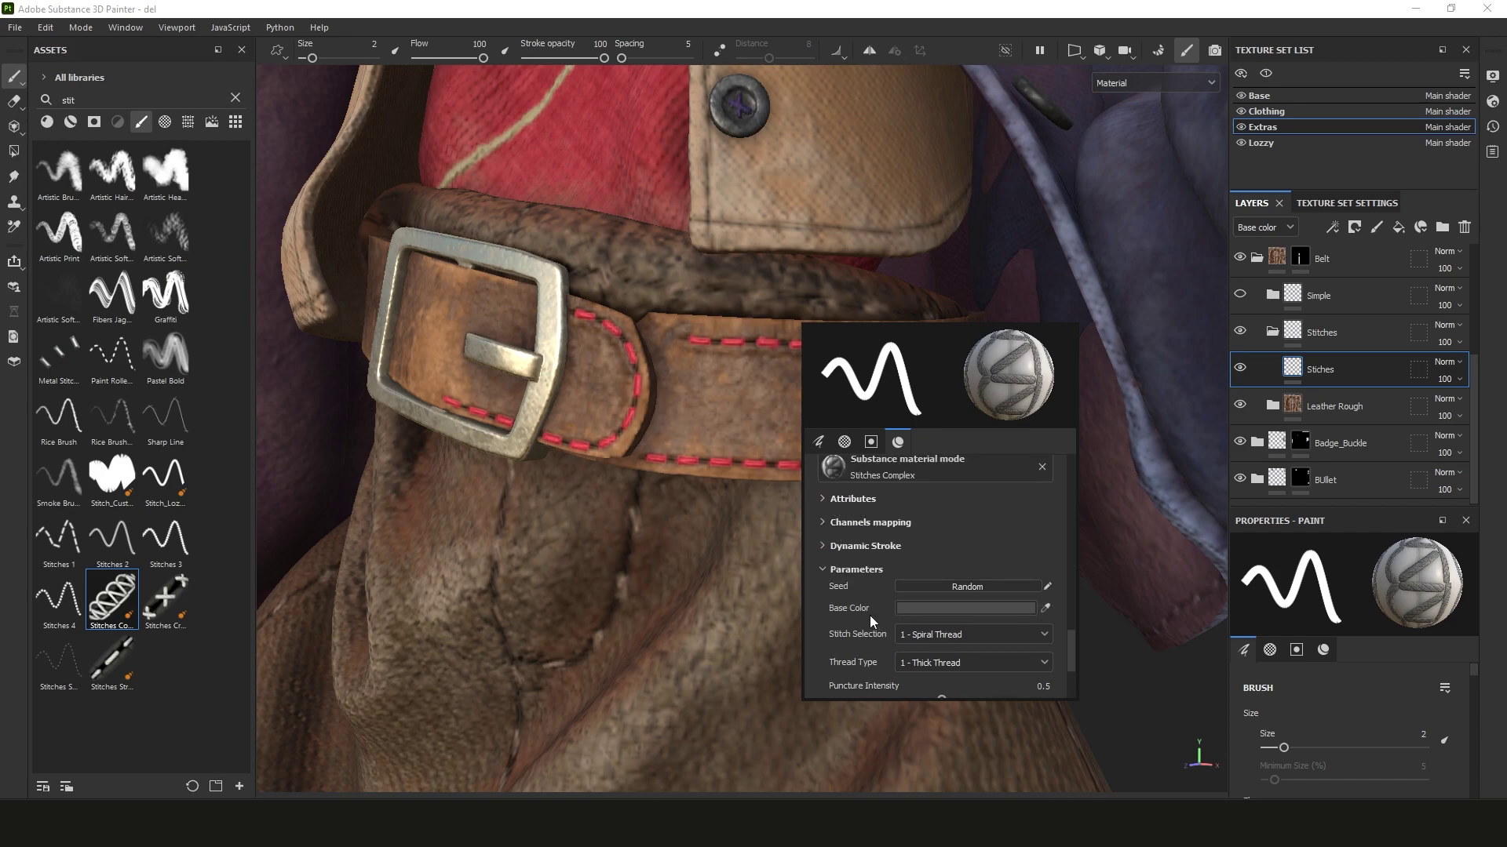
{"action": "scroll", "coordinate": [863, 613], "scroll_direction": "up", "scroll_amount": 5}
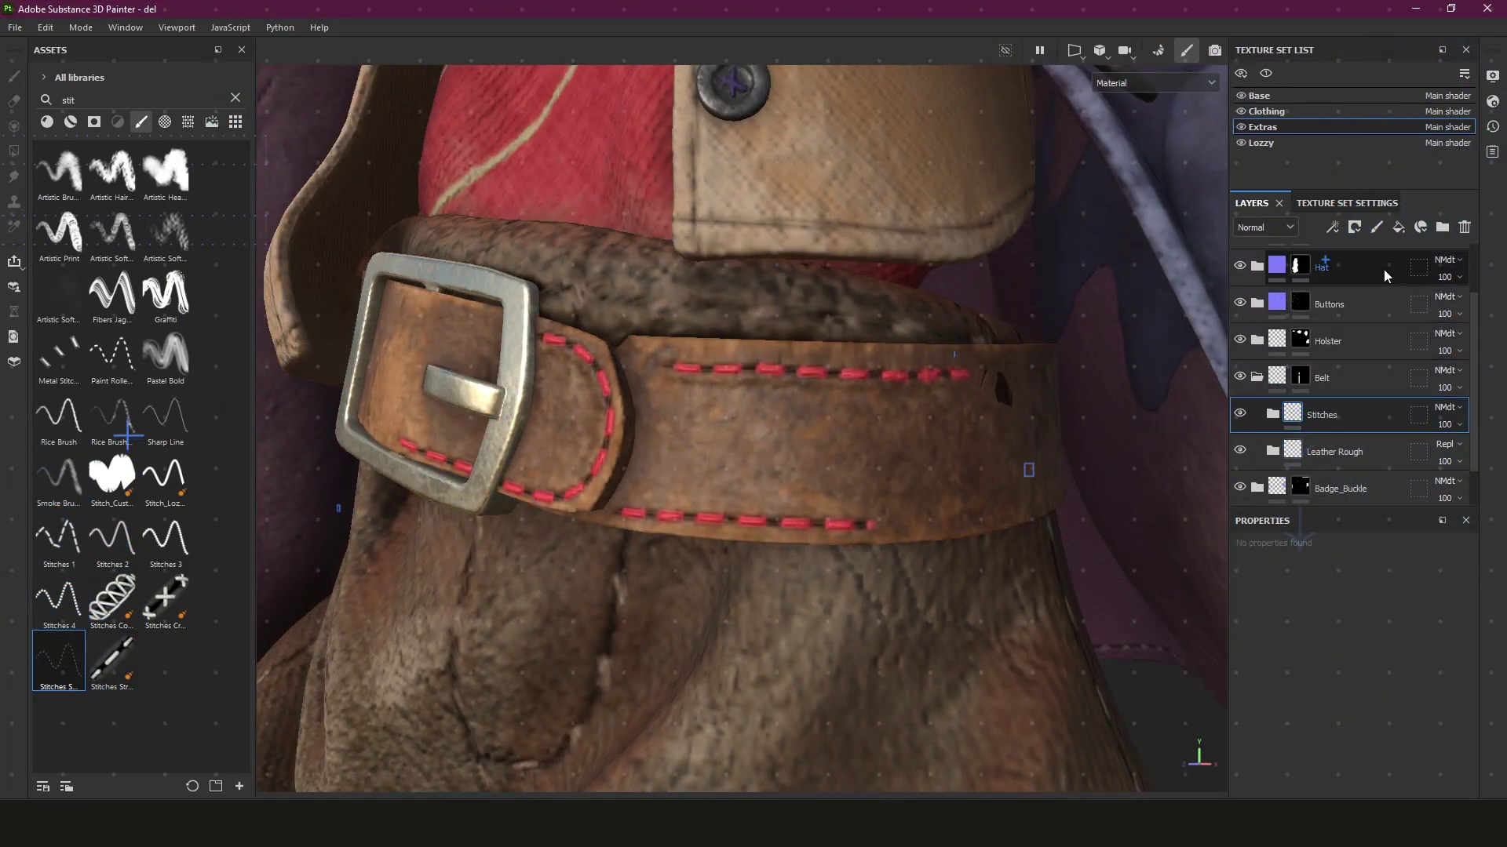
Add a new folder above the Stitches folder inside the Belt group and name it Simple
{"action": "left_click", "coordinate": [1436, 228]}
{"action": "double_click", "coordinate": [1319, 416]}
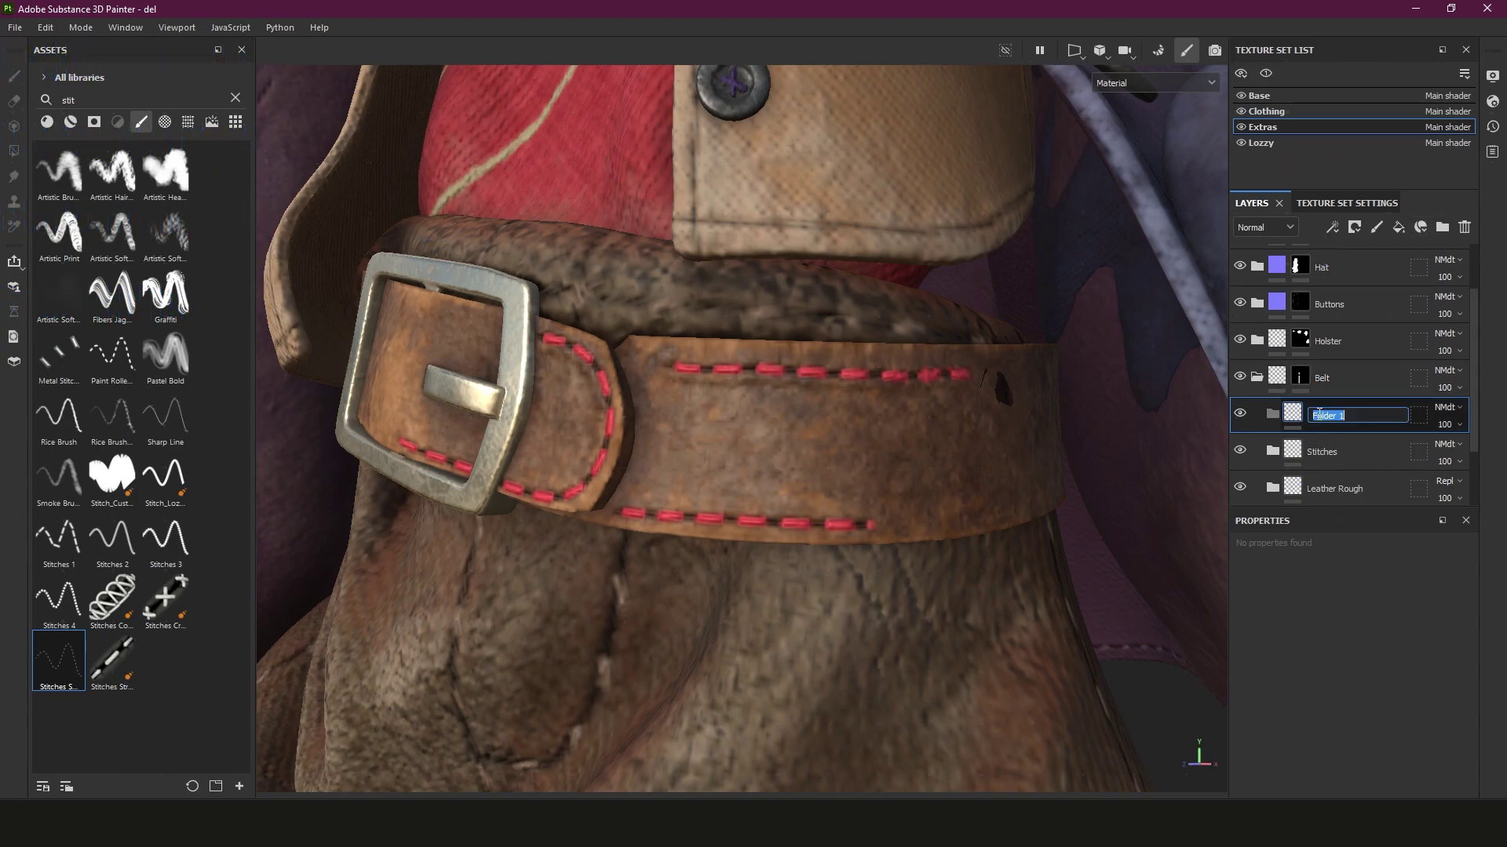
{"action": "type", "text": "Simple"}
{"action": "key", "text": "Return"}
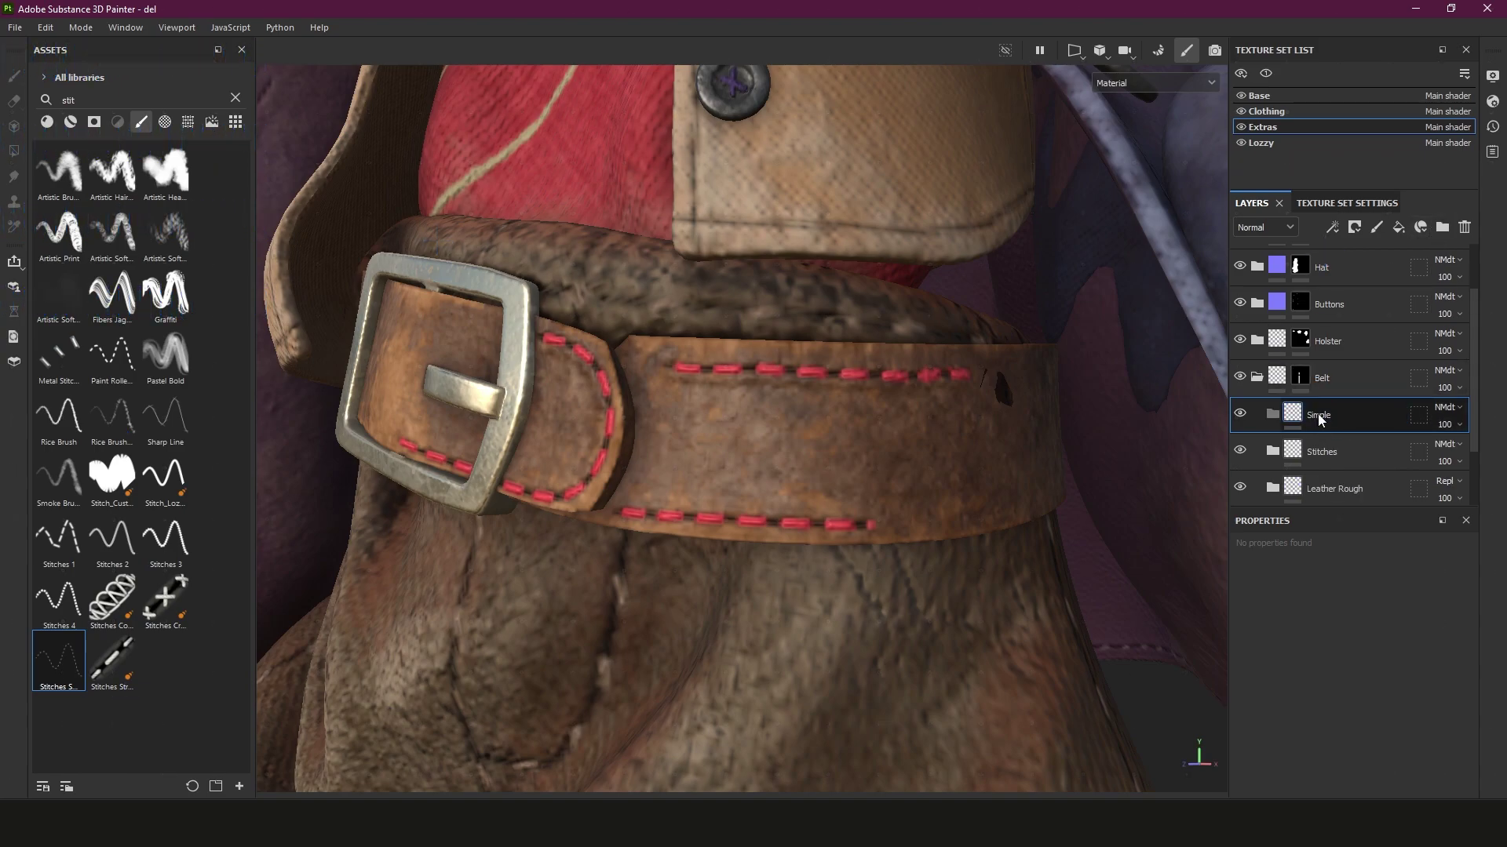
Add a fill layer inside the Simple folder with a black mask and a paint effect on that mask
{"action": "left_click", "coordinate": [1398, 227]}
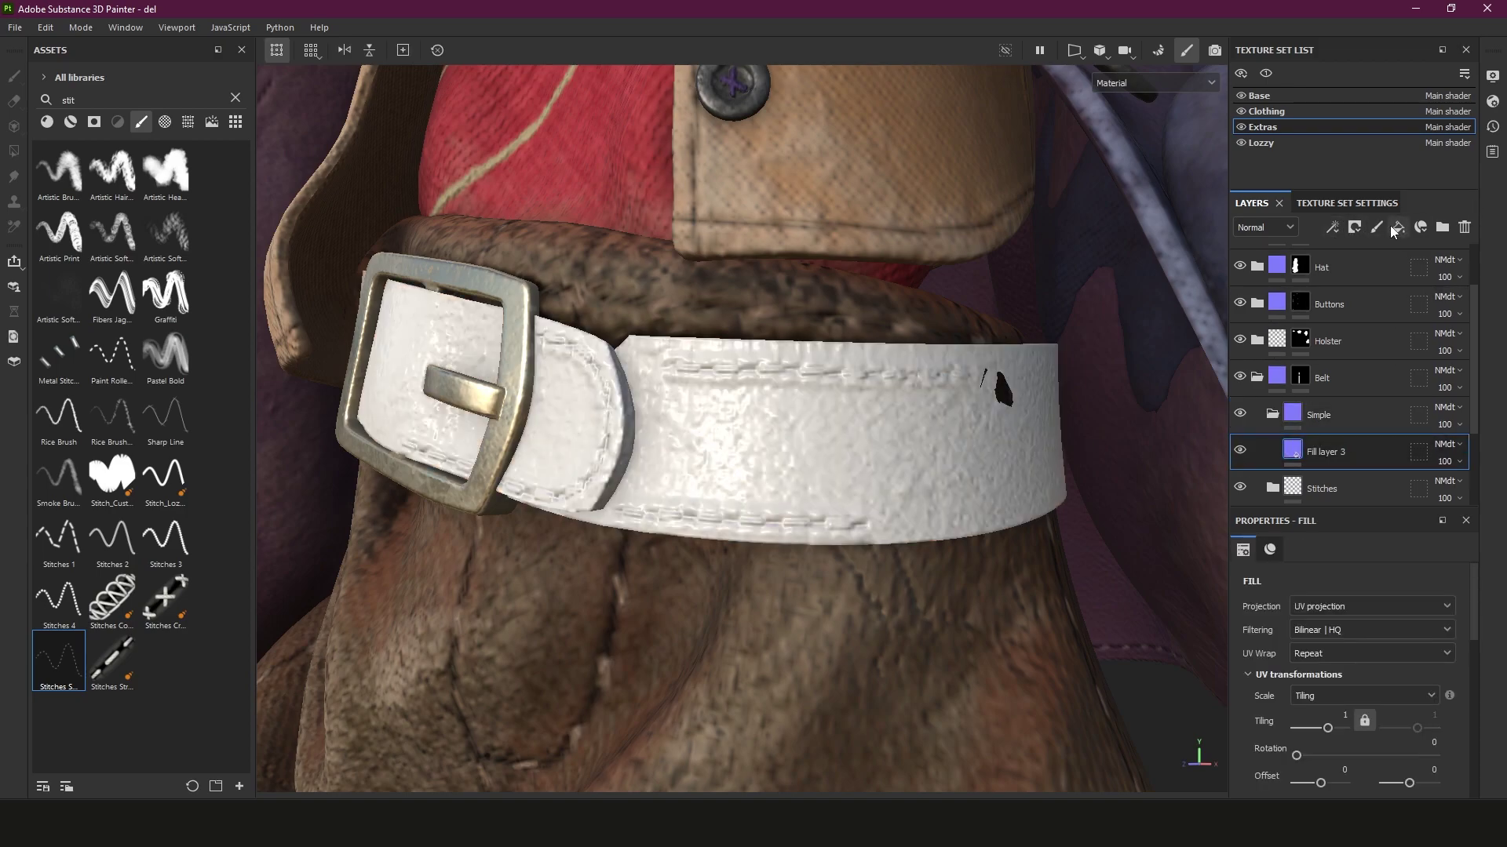
{"action": "right_click", "coordinate": [1292, 454]}
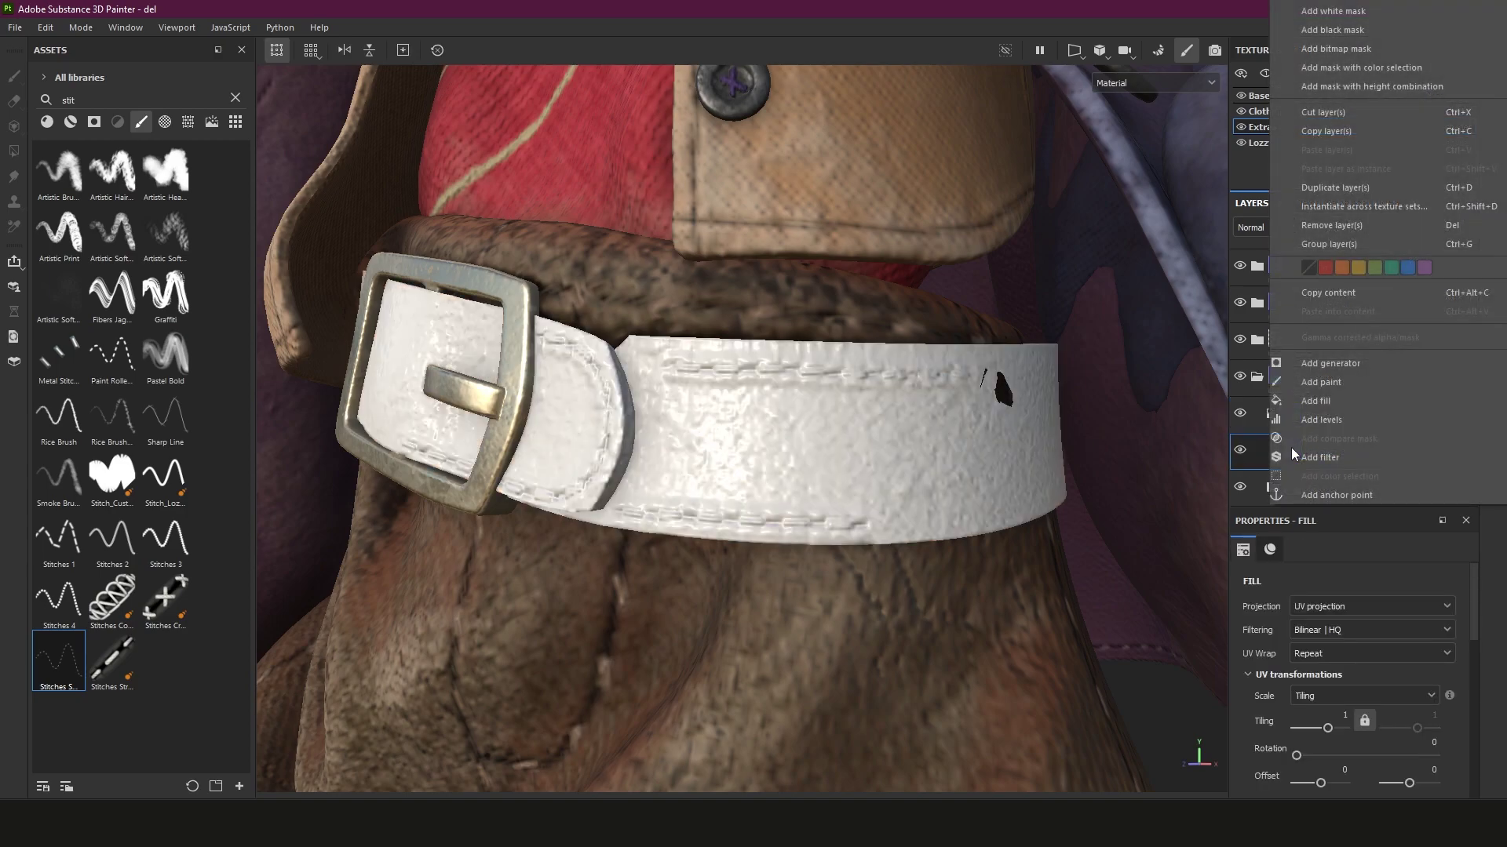
{"action": "left_click", "coordinate": [1342, 30]}
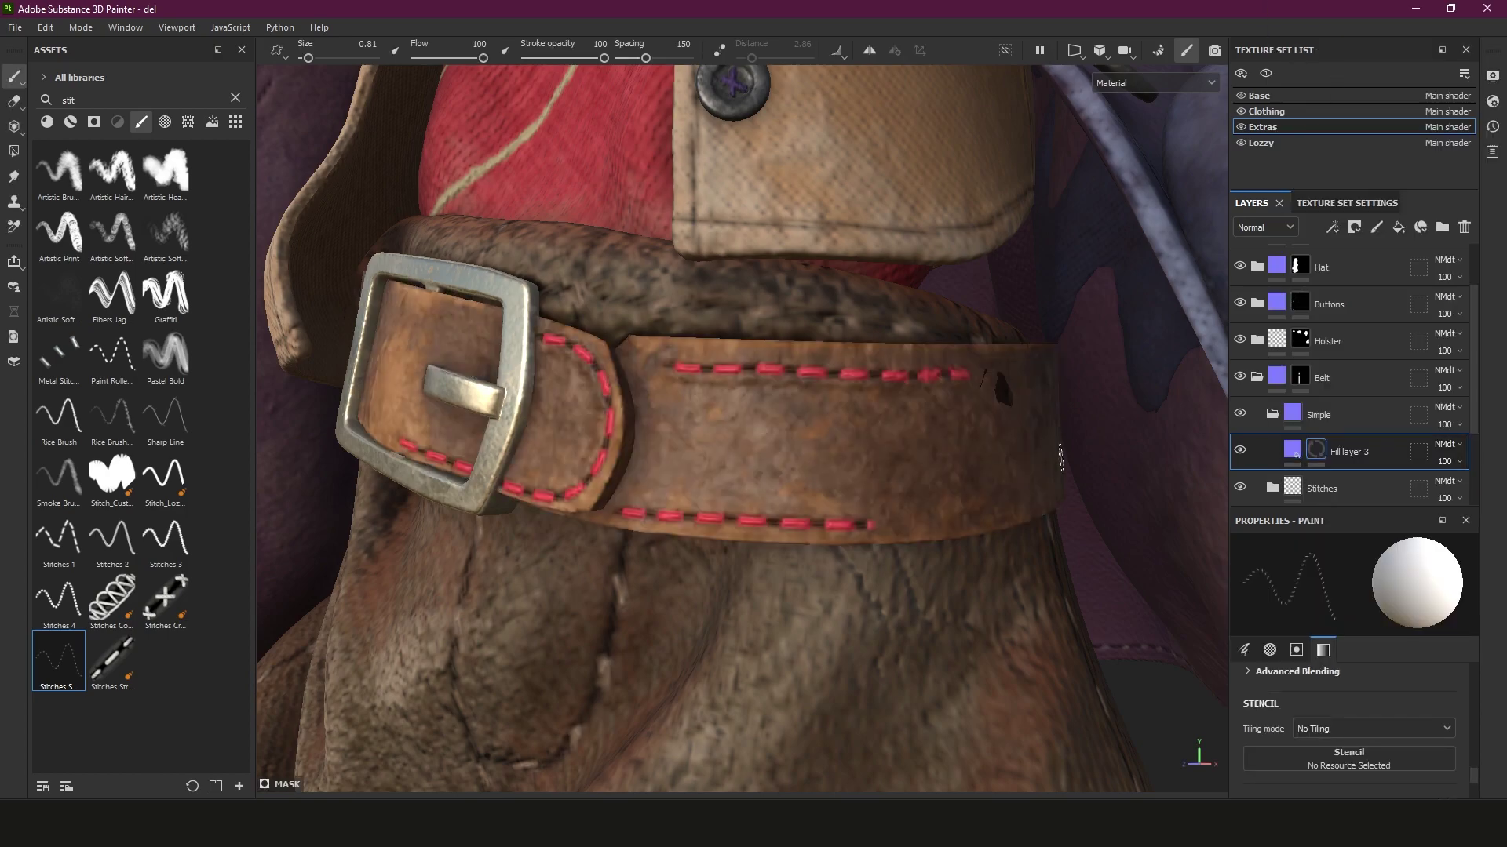
{"action": "right_click", "coordinate": [1317, 446]}
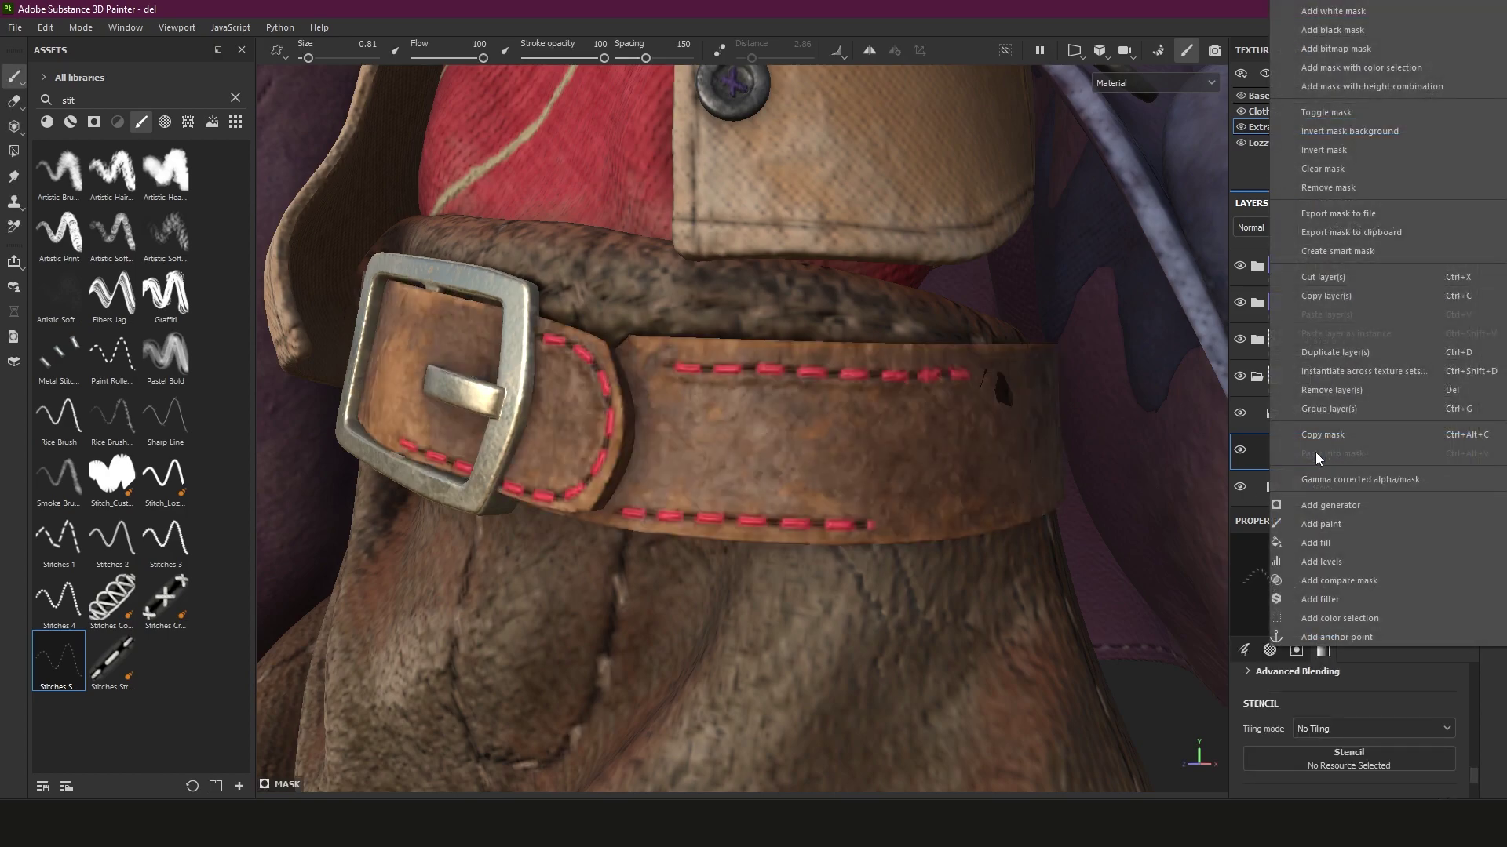
{"action": "left_click", "coordinate": [1341, 526]}
Test a stitch stroke along the middle of the belt, undo it, and set the brush spacing to 102
{"action": "scroll", "coordinate": [938, 400], "scroll_direction": "up", "scroll_amount": 1}
{"action": "mouse_move", "coordinate": [669, 425]}
{"action": "left_mouse_down"}
{"action": "mouse_move", "coordinate": [742, 416]}
{"action": "mouse_move", "coordinate": [938, 438]}
{"action": "left_mouse_up"}
{"action": "key", "text": "ctrl+z"}
{"action": "right_click", "coordinate": [929, 442]}
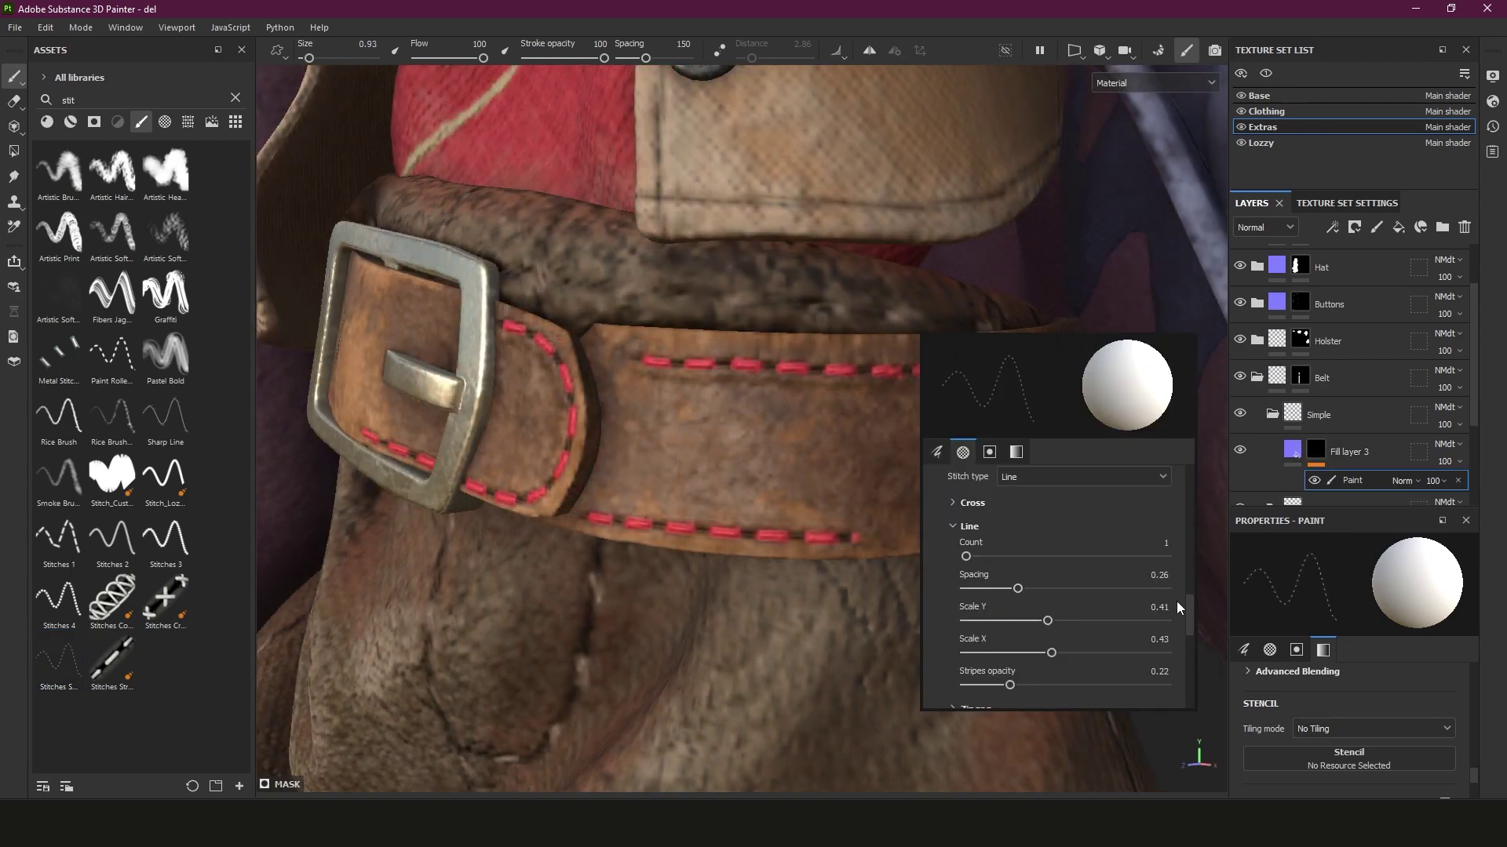
{"action": "left_click_drag", "start_coordinate": [1189, 604], "coordinate": [1192, 476]}
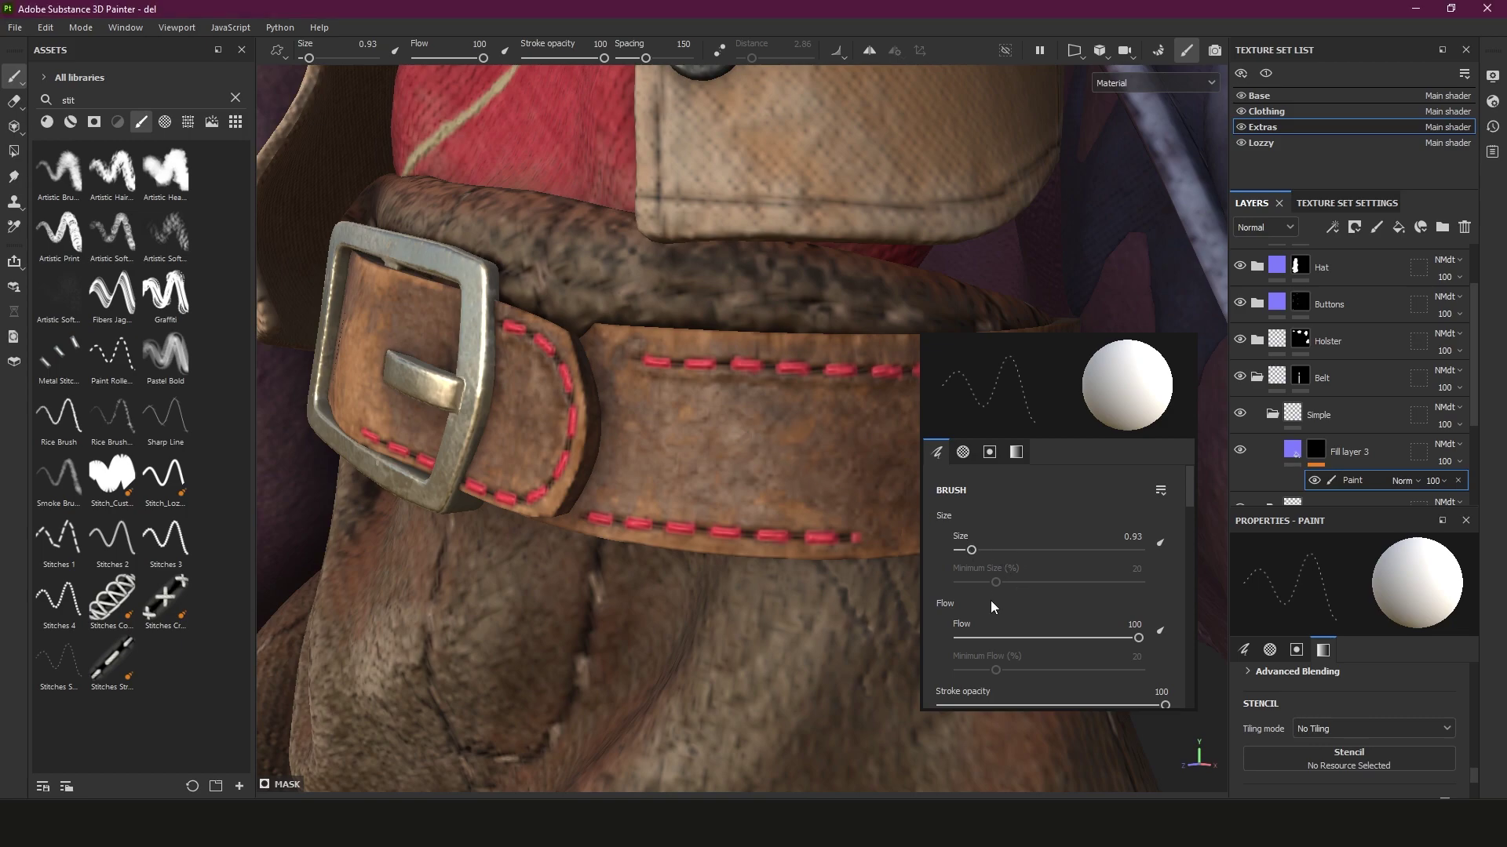
{"action": "scroll", "coordinate": [1189, 502], "scroll_direction": "down", "scroll_amount": 2}
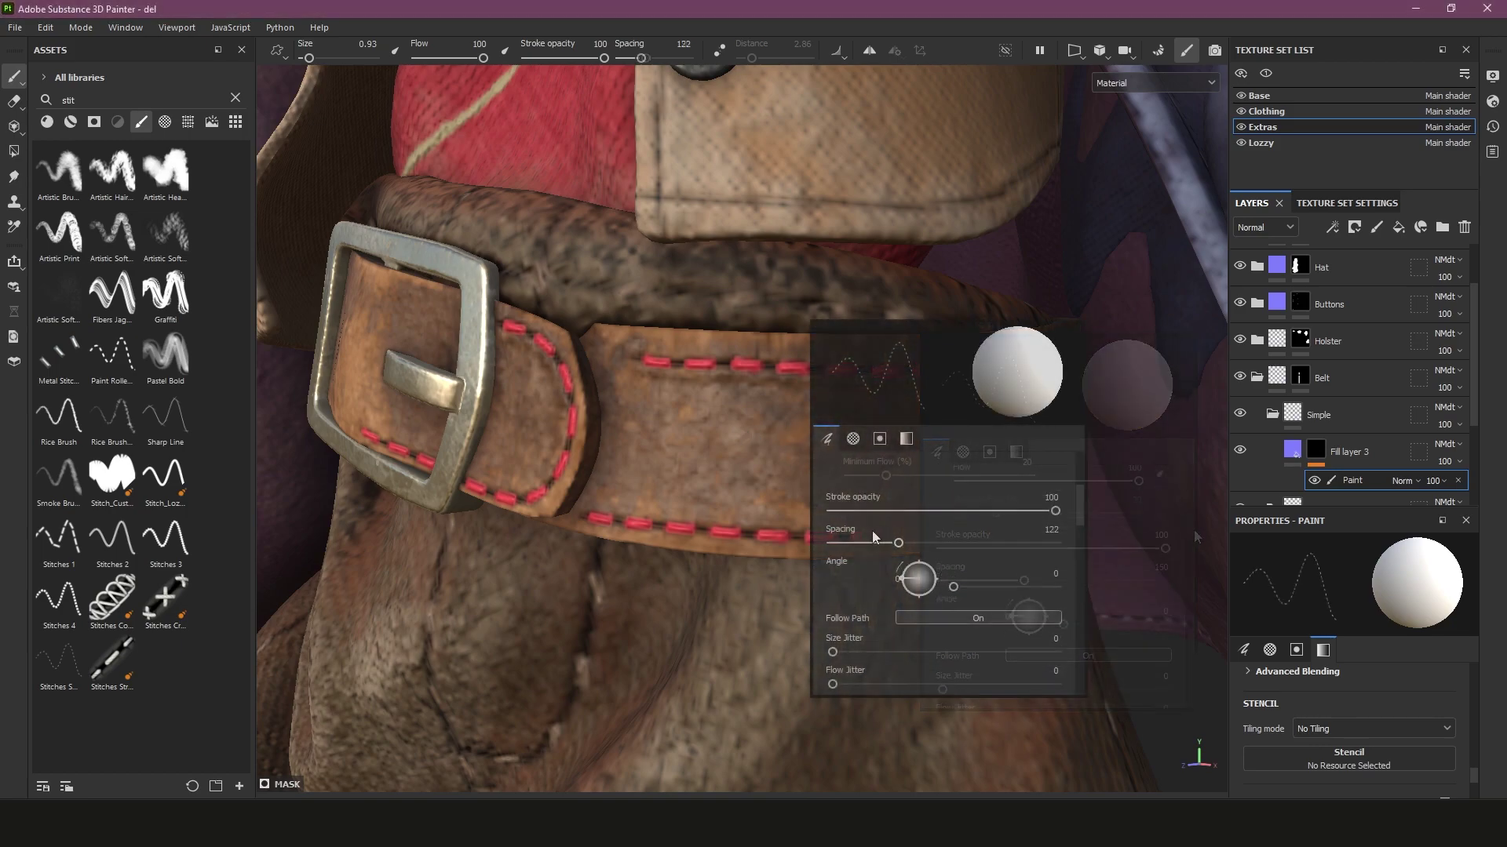
{"action": "mouse_move", "coordinate": [875, 543]}
{"action": "left_mouse_down"}
{"action": "mouse_move", "coordinate": [902, 547]}
{"action": "mouse_move", "coordinate": [882, 547]}
{"action": "left_mouse_up"}
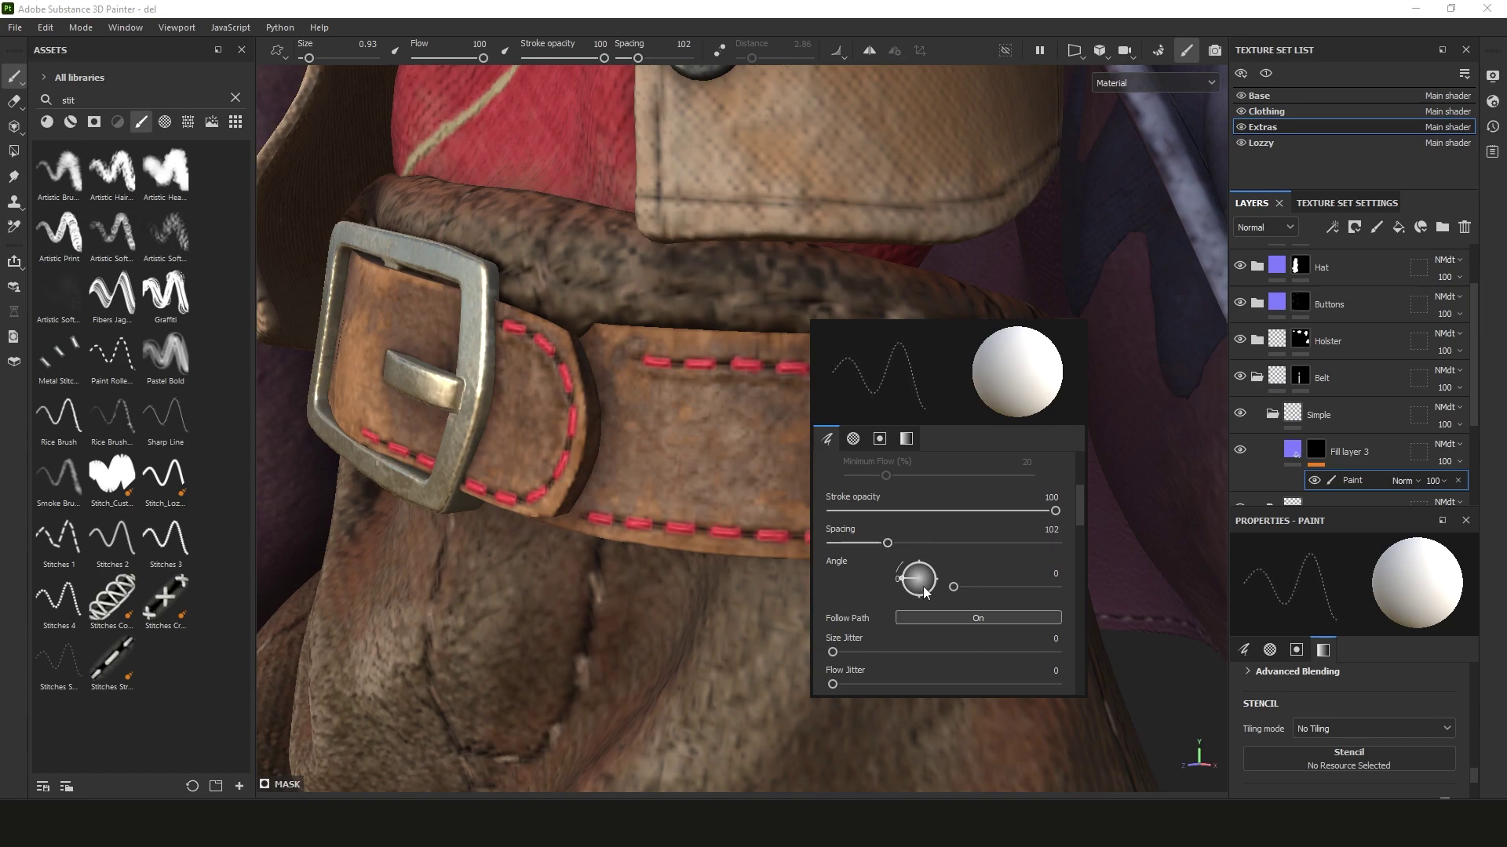
Try the Cross stitch type in the Stitch alpha's parameters with a test stroke along the belt's middle, and undo the stroke
{"action": "scroll", "coordinate": [1085, 512], "scroll_direction": "down", "scroll_amount": 2}
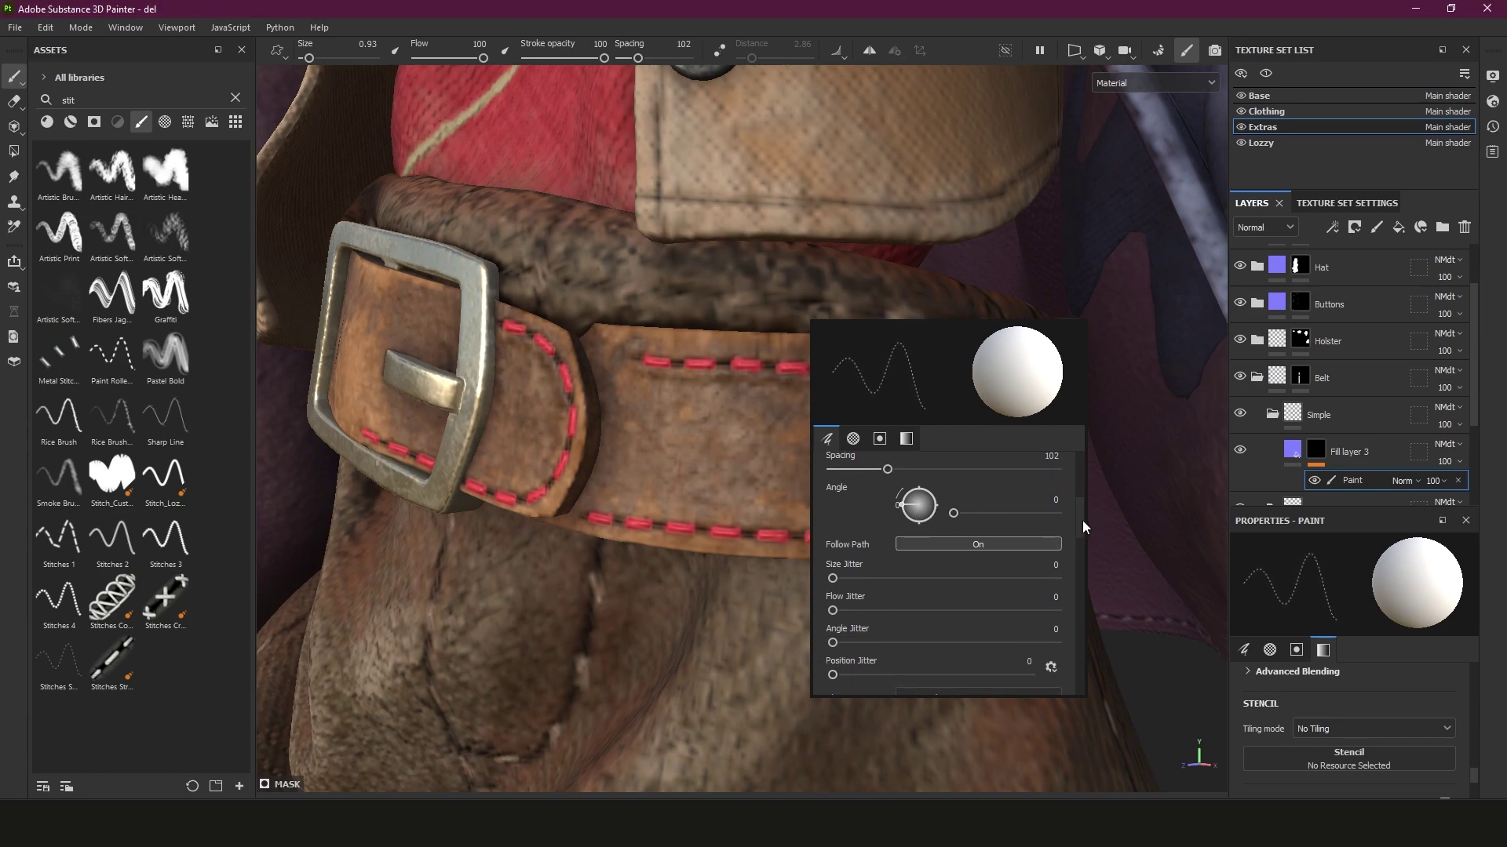
{"action": "scroll", "coordinate": [1080, 521], "scroll_direction": "down", "scroll_amount": 3}
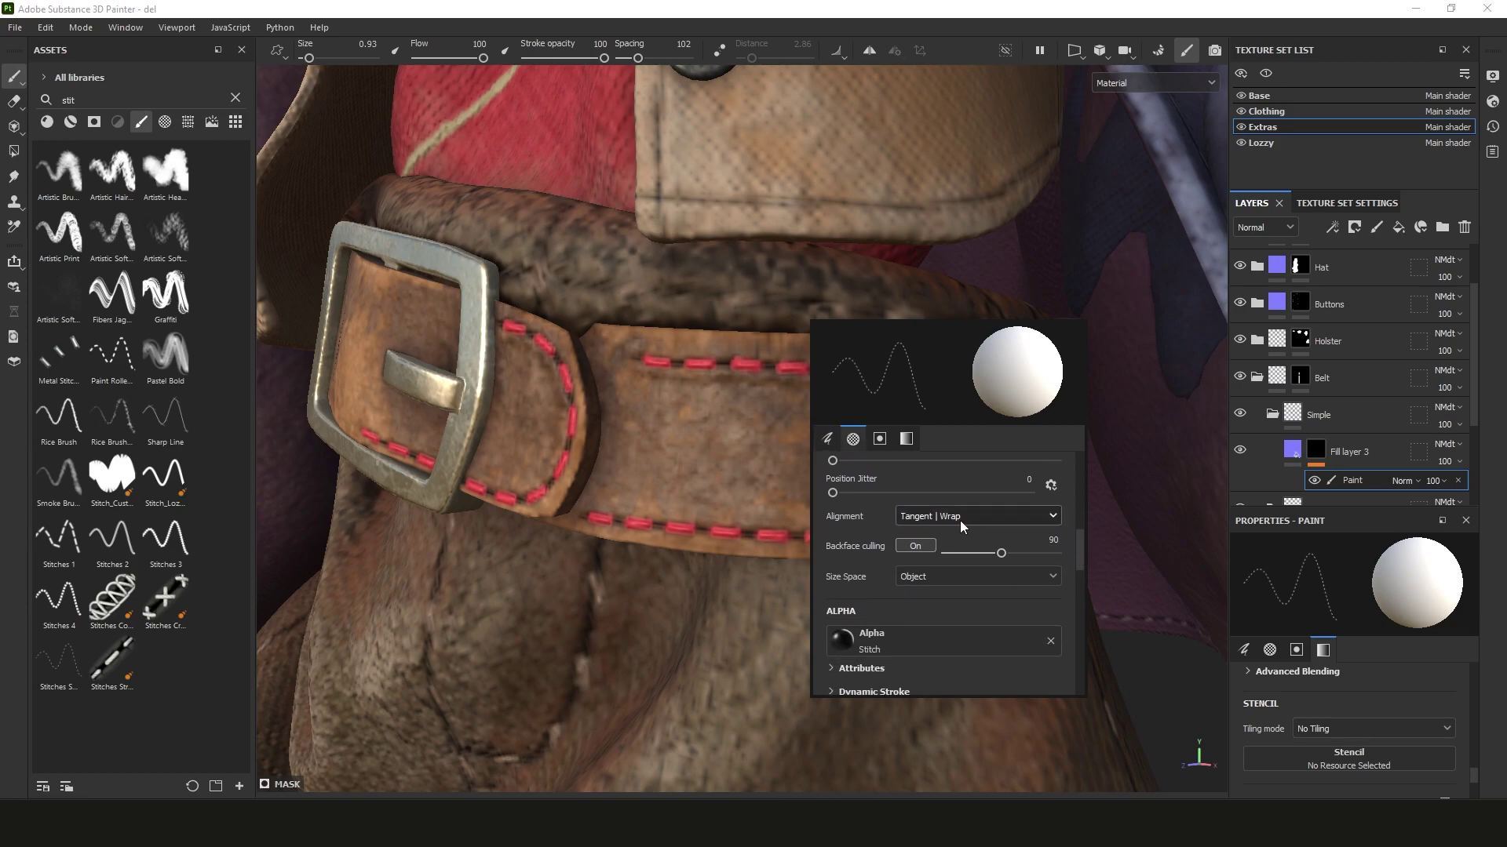
{"action": "left_click_drag", "start_coordinate": [1077, 543], "coordinate": [1077, 568]}
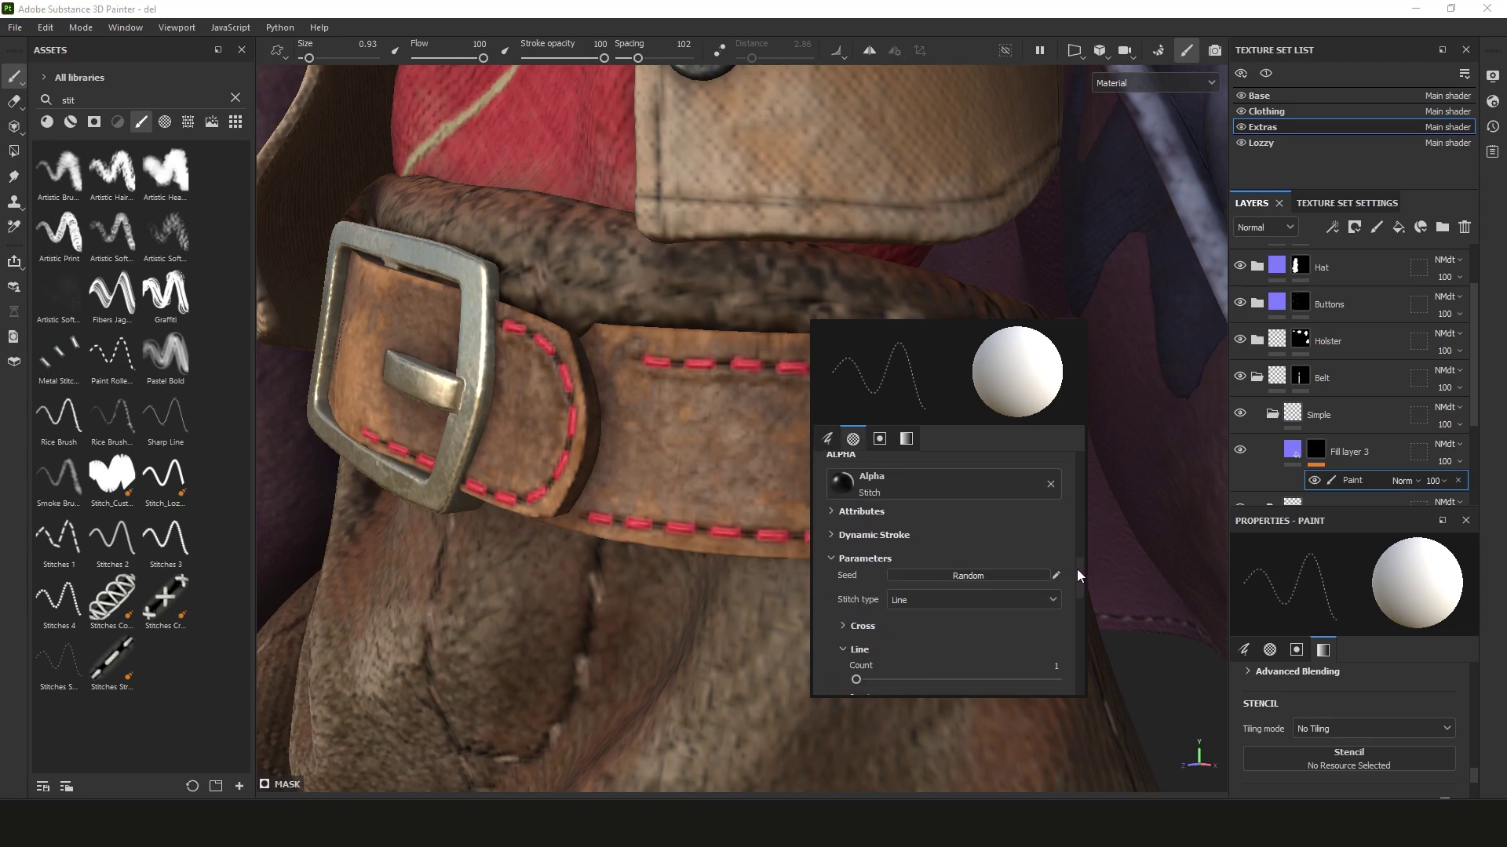
{"action": "left_click", "coordinate": [833, 557]}
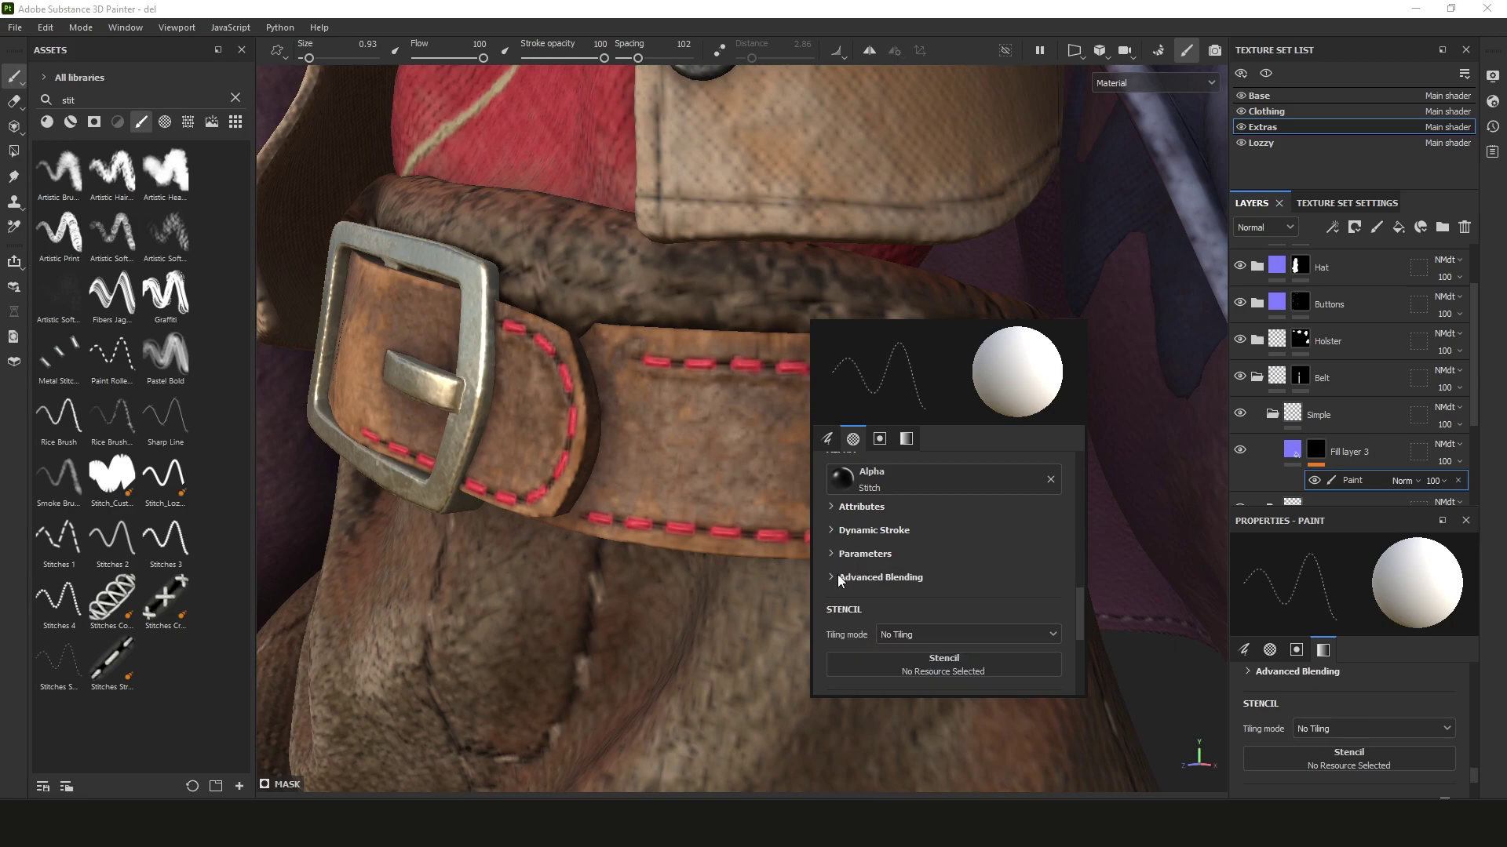
{"action": "left_click", "coordinate": [833, 556]}
{"action": "scroll", "coordinate": [835, 584], "scroll_direction": "down", "scroll_amount": 1}
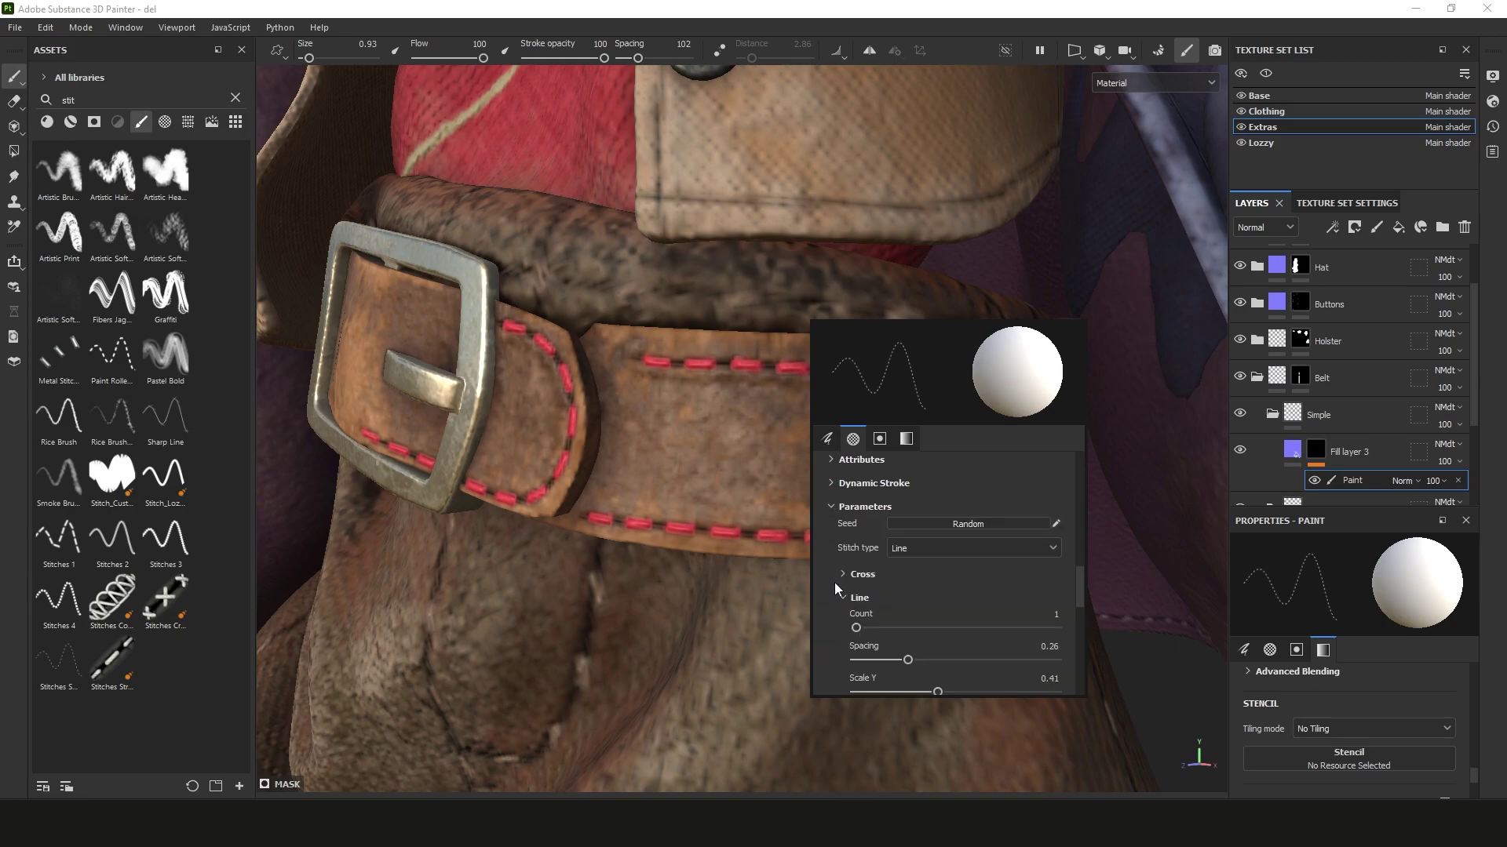
{"action": "left_click", "coordinate": [939, 548]}
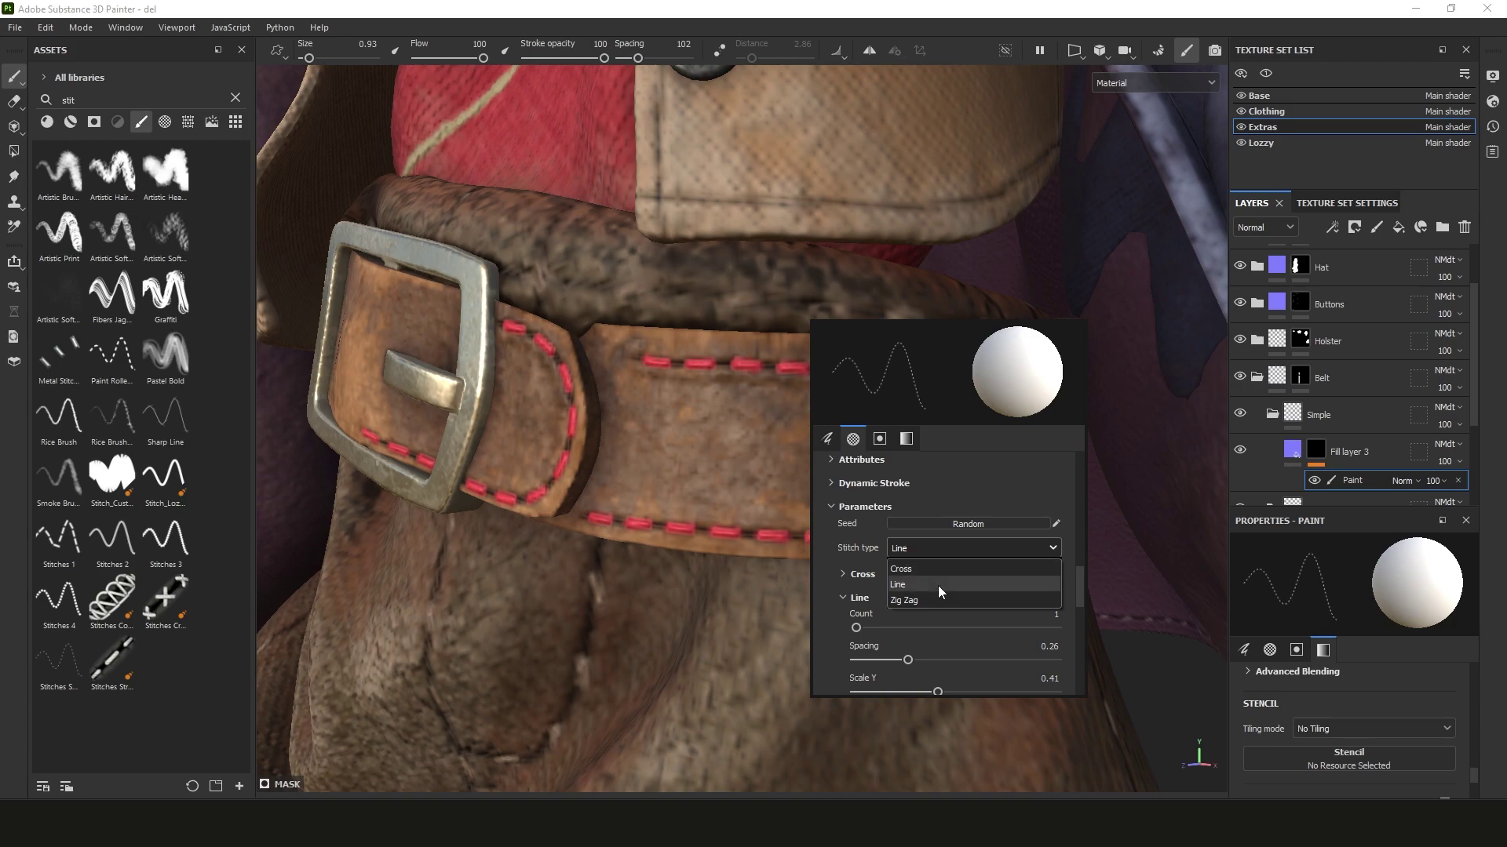
{"action": "left_click", "coordinate": [925, 568]}
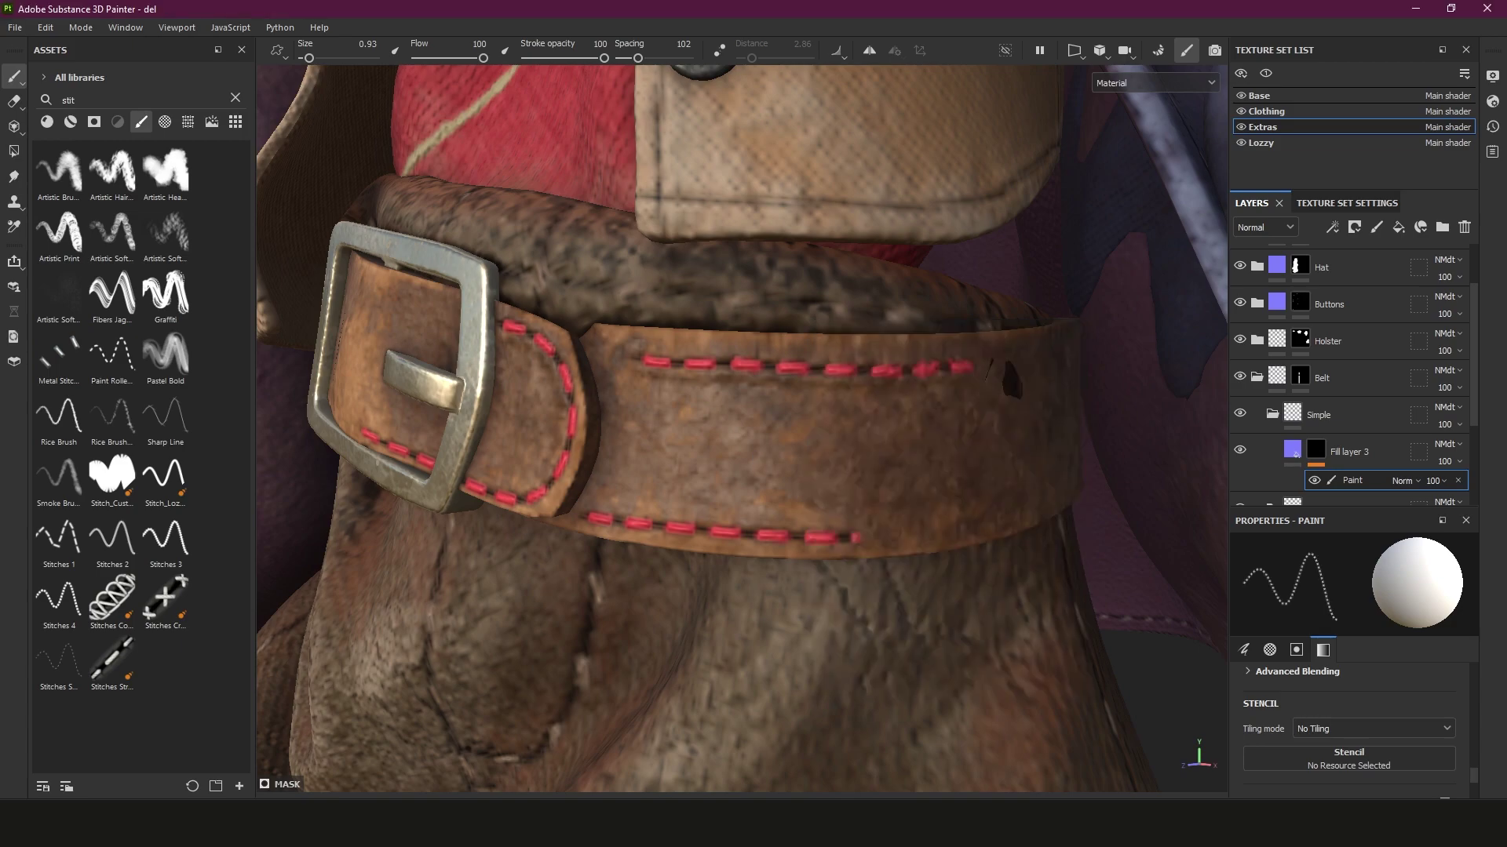
{"action": "left_click_drag", "start_coordinate": [666, 428], "coordinate": [877, 447]}
{"action": "key", "text": "ctrl+z"}
Set the alpha's stitch type to Line with a count of 2, test a stroke on the belt and undo it
{"action": "right_click", "coordinate": [832, 444]}
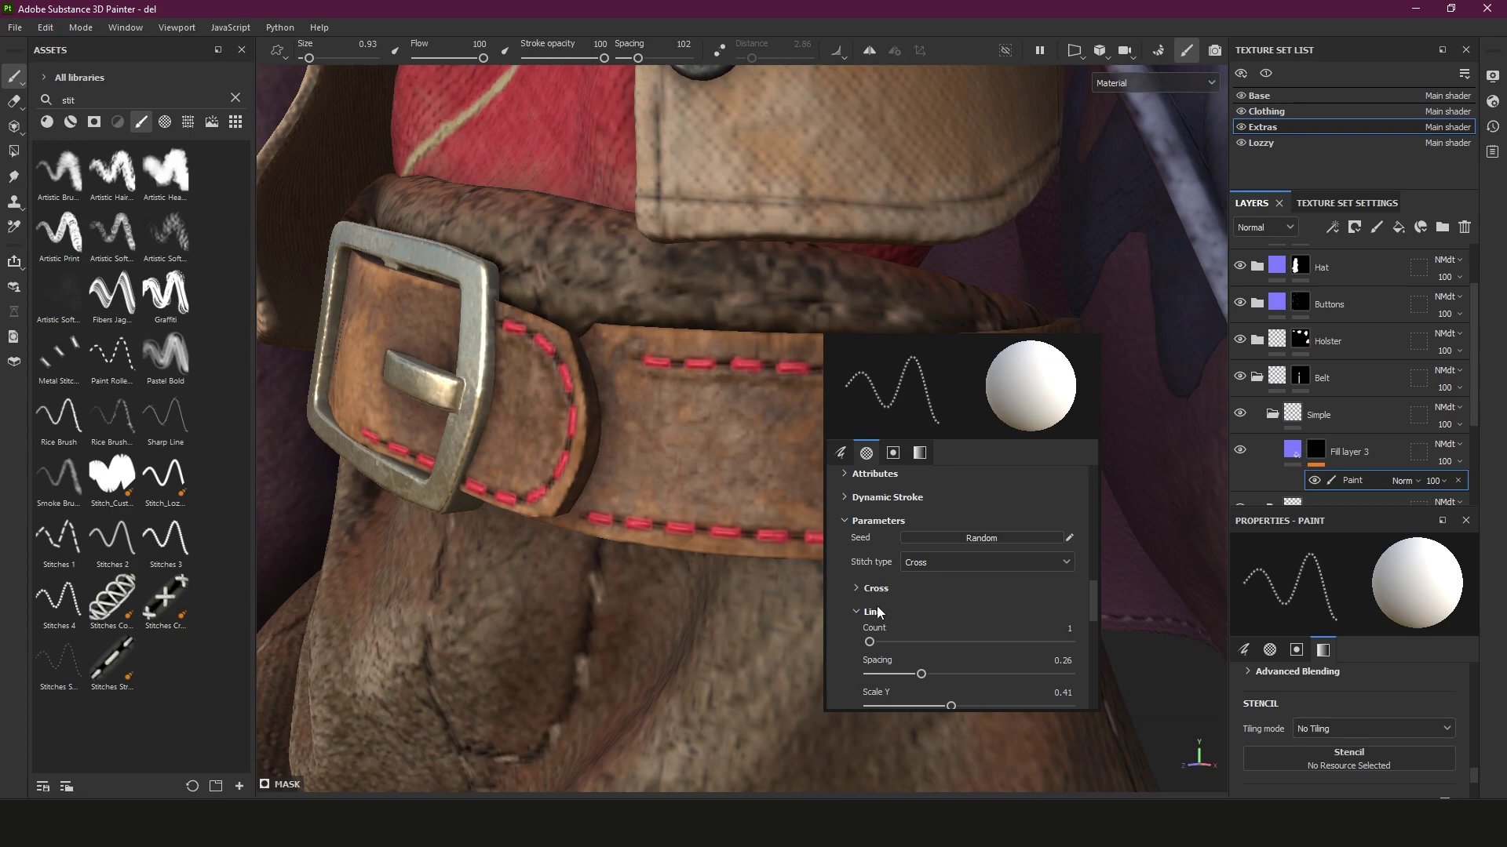
{"action": "left_click", "coordinate": [951, 562]}
{"action": "left_click", "coordinate": [935, 591]}
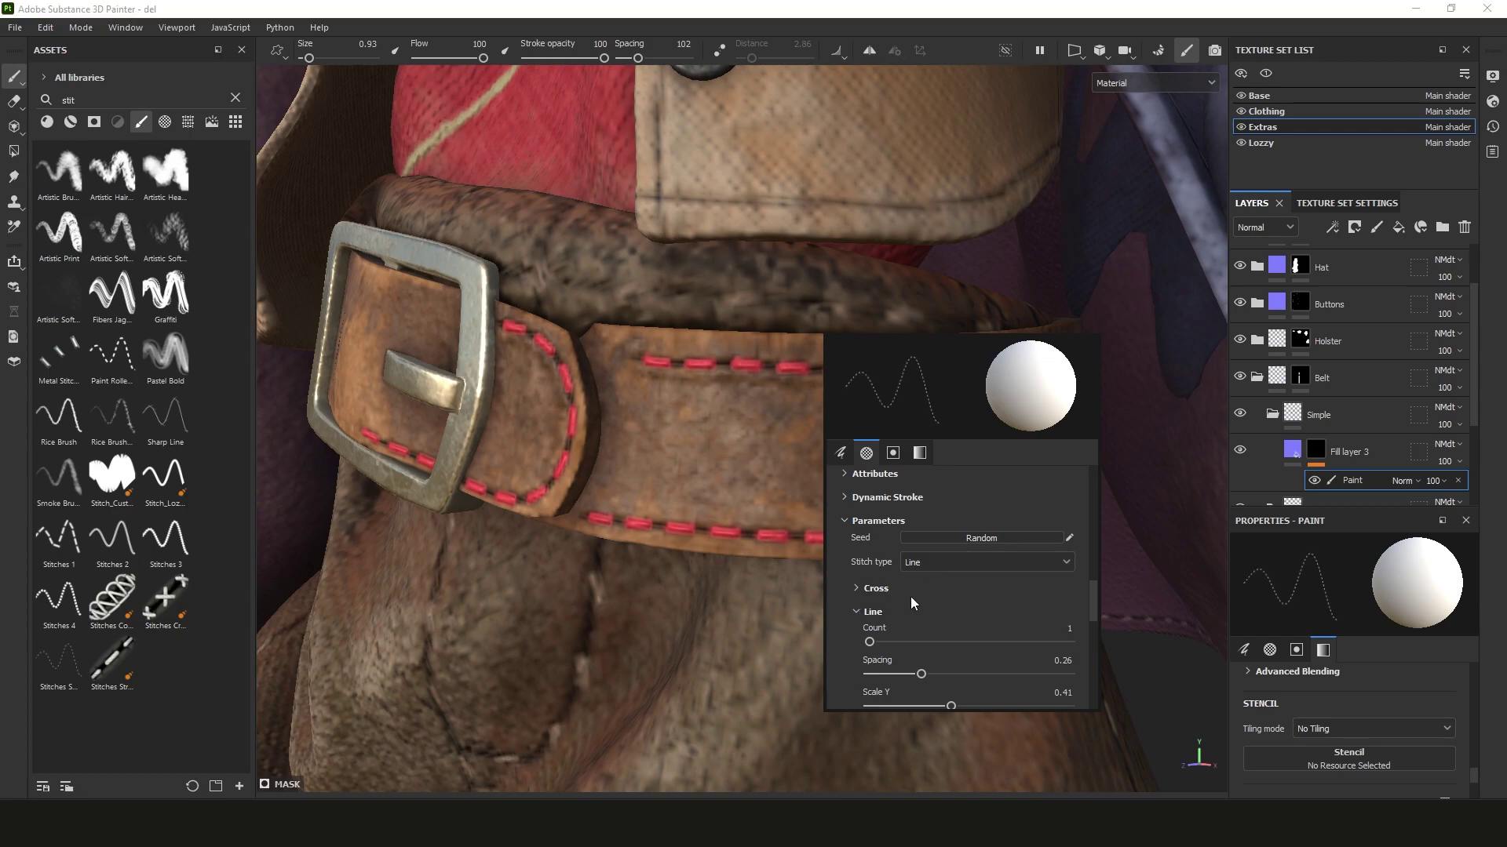
{"action": "left_click_drag", "start_coordinate": [1094, 595], "coordinate": [1094, 602]}
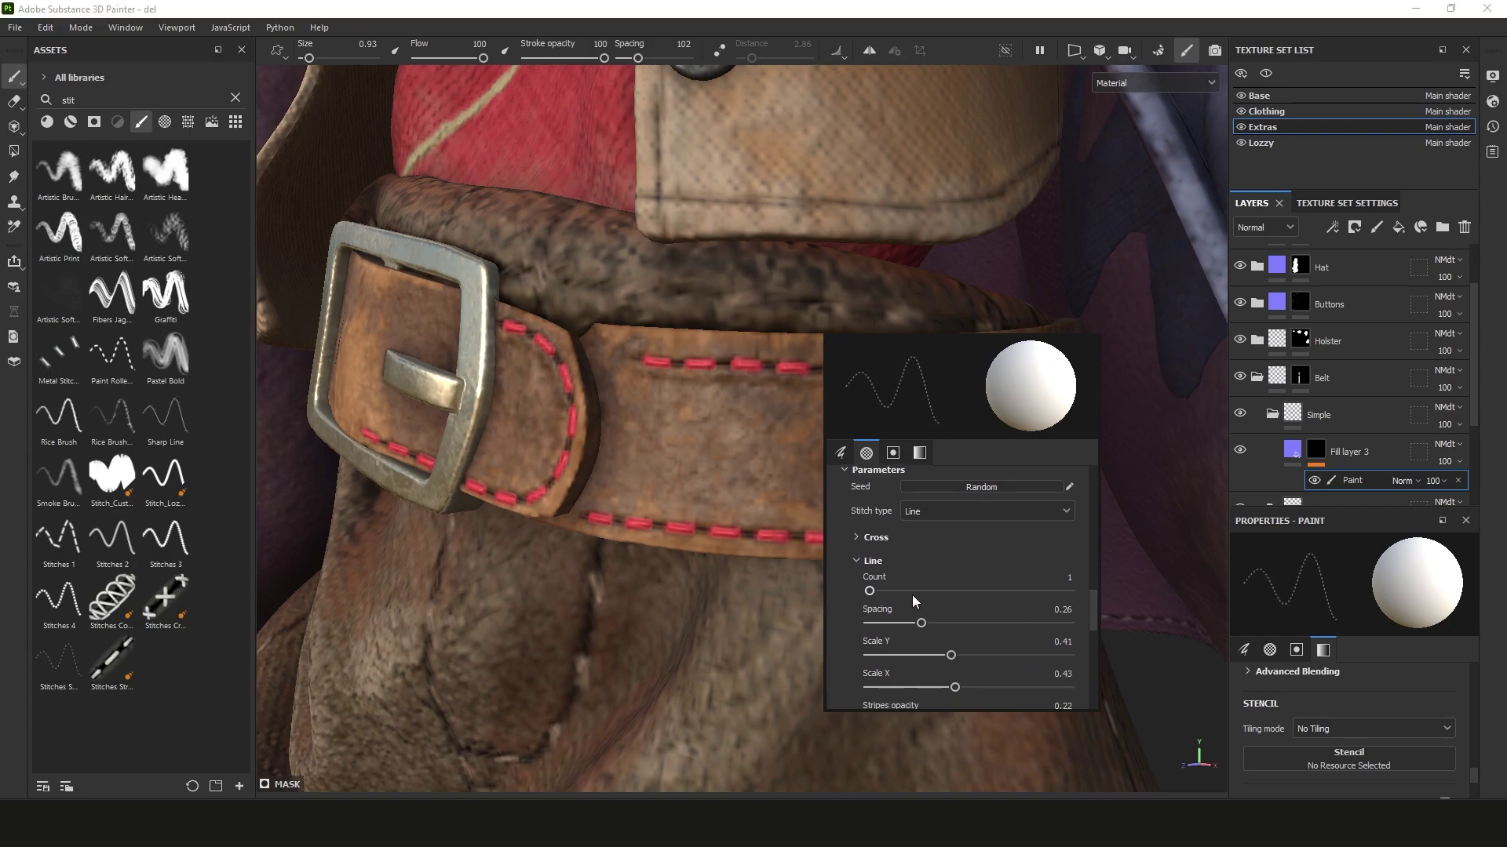
{"action": "left_click_drag", "start_coordinate": [869, 591], "coordinate": [986, 592]}
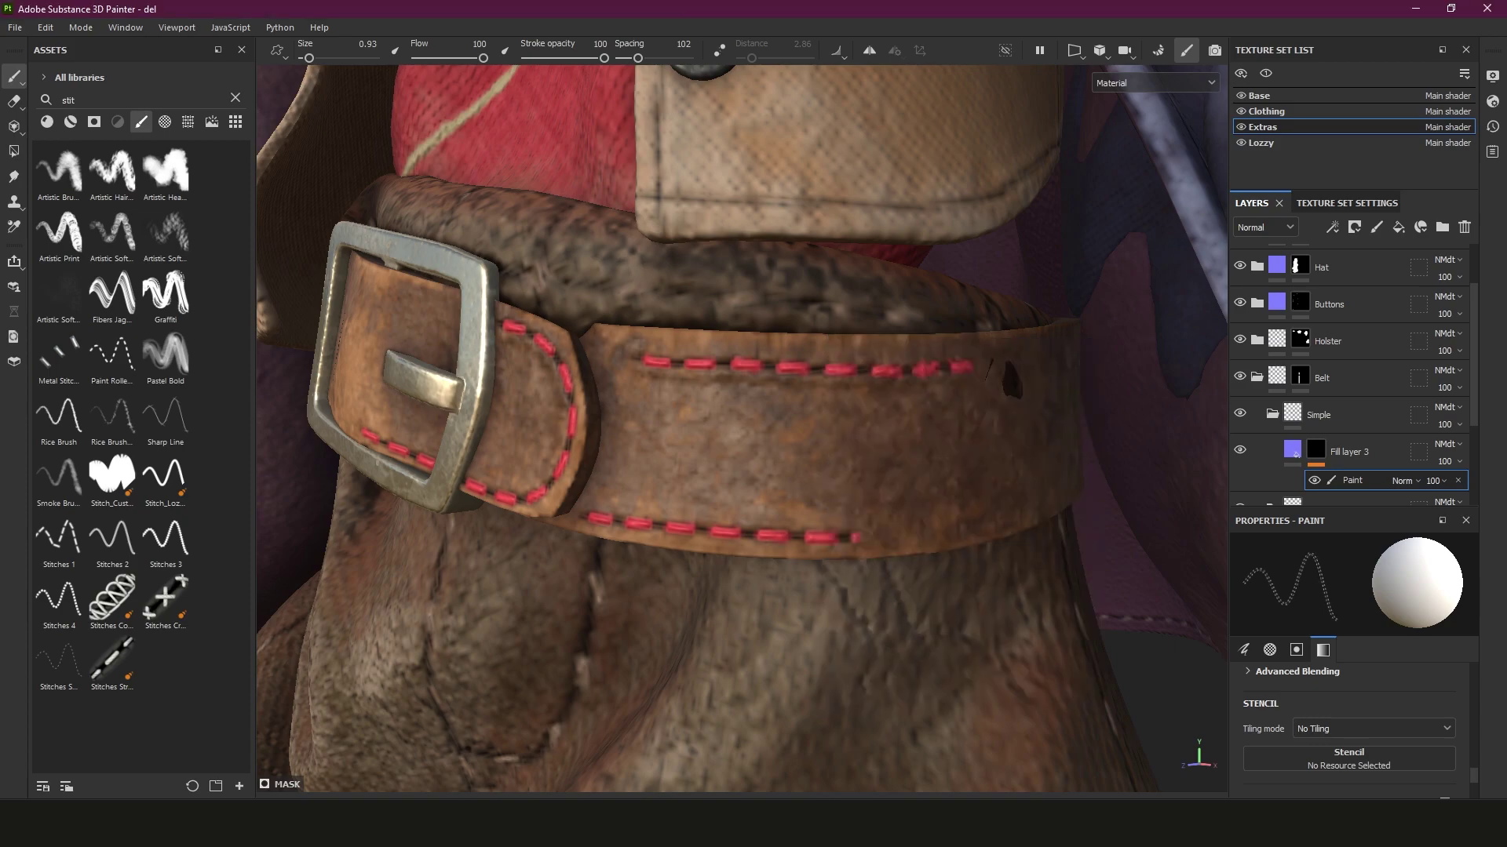
{"action": "left_click_drag", "start_coordinate": [683, 427], "coordinate": [891, 450]}
{"action": "key", "text": "ctrl+z"}
Try a line spacing of 0.46 and paint a short test row of double stitches along the belt's middle
{"action": "right_click", "coordinate": [857, 454]}
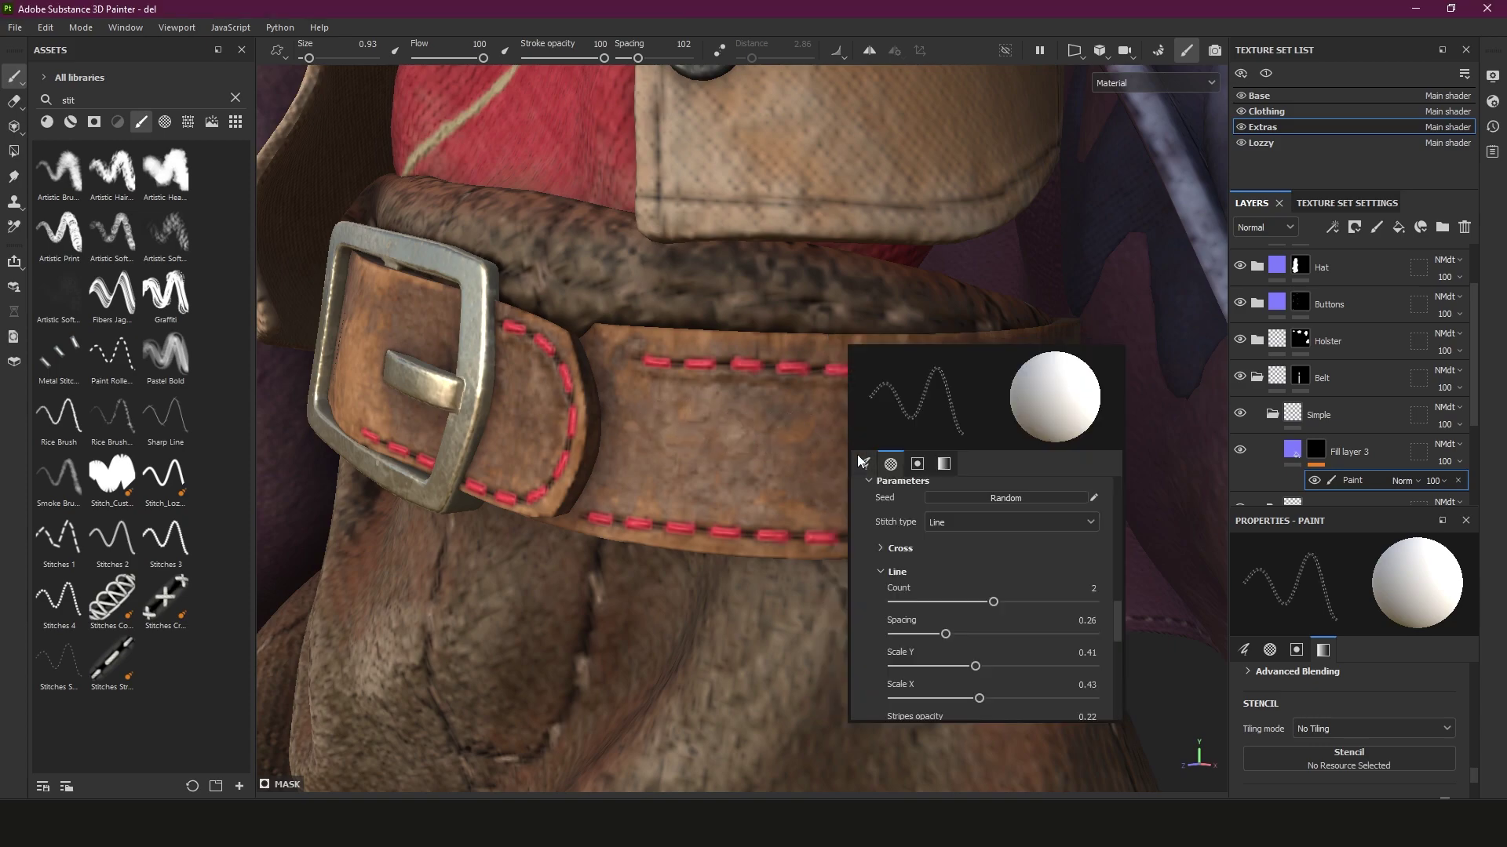
{"action": "left_click_drag", "start_coordinate": [944, 632], "coordinate": [985, 636]}
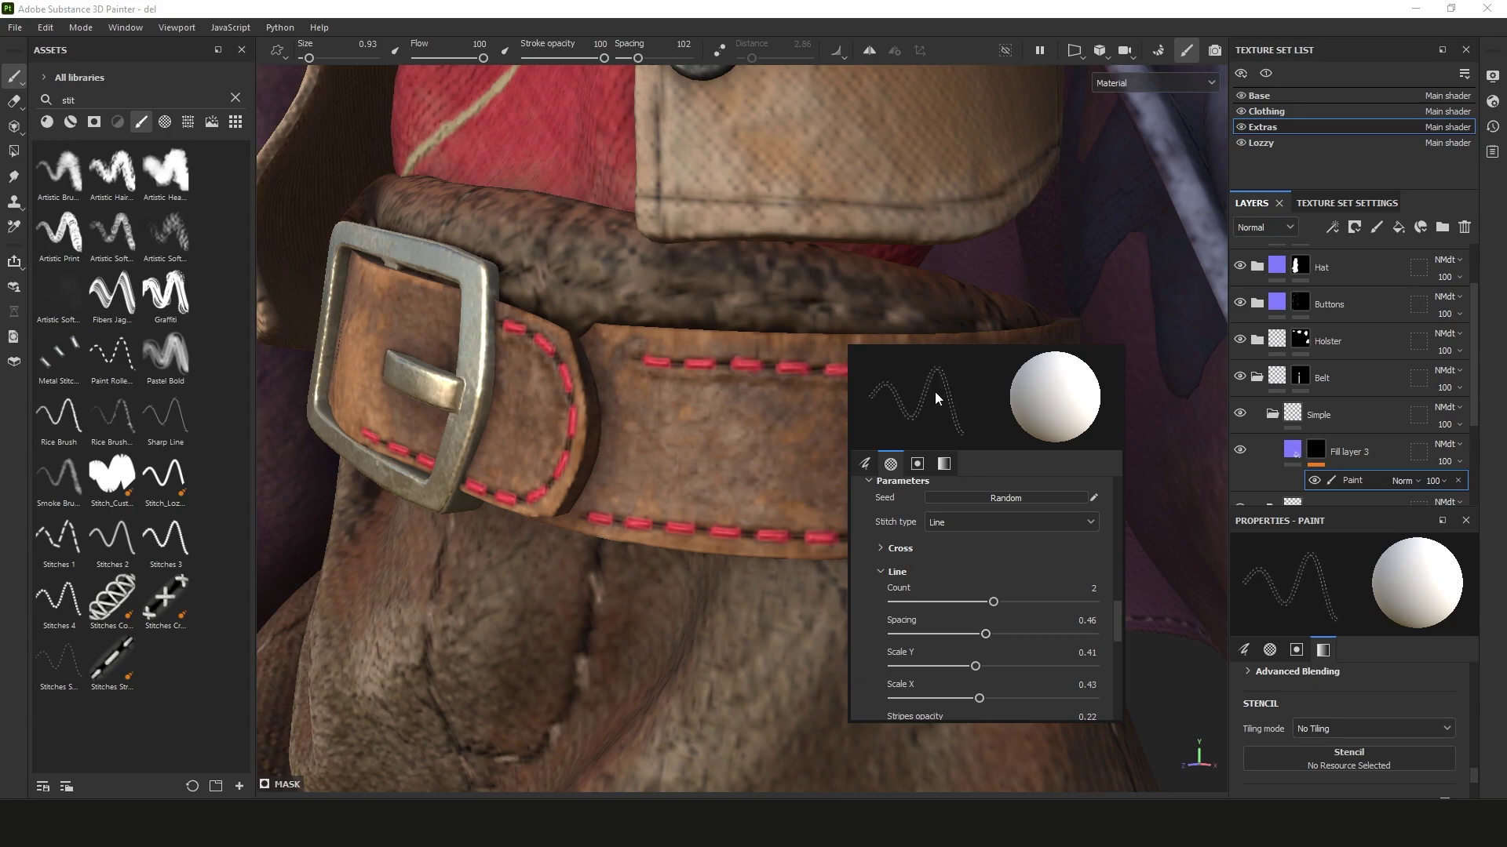
{"action": "left_click_drag", "start_coordinate": [696, 432], "coordinate": [815, 437]}
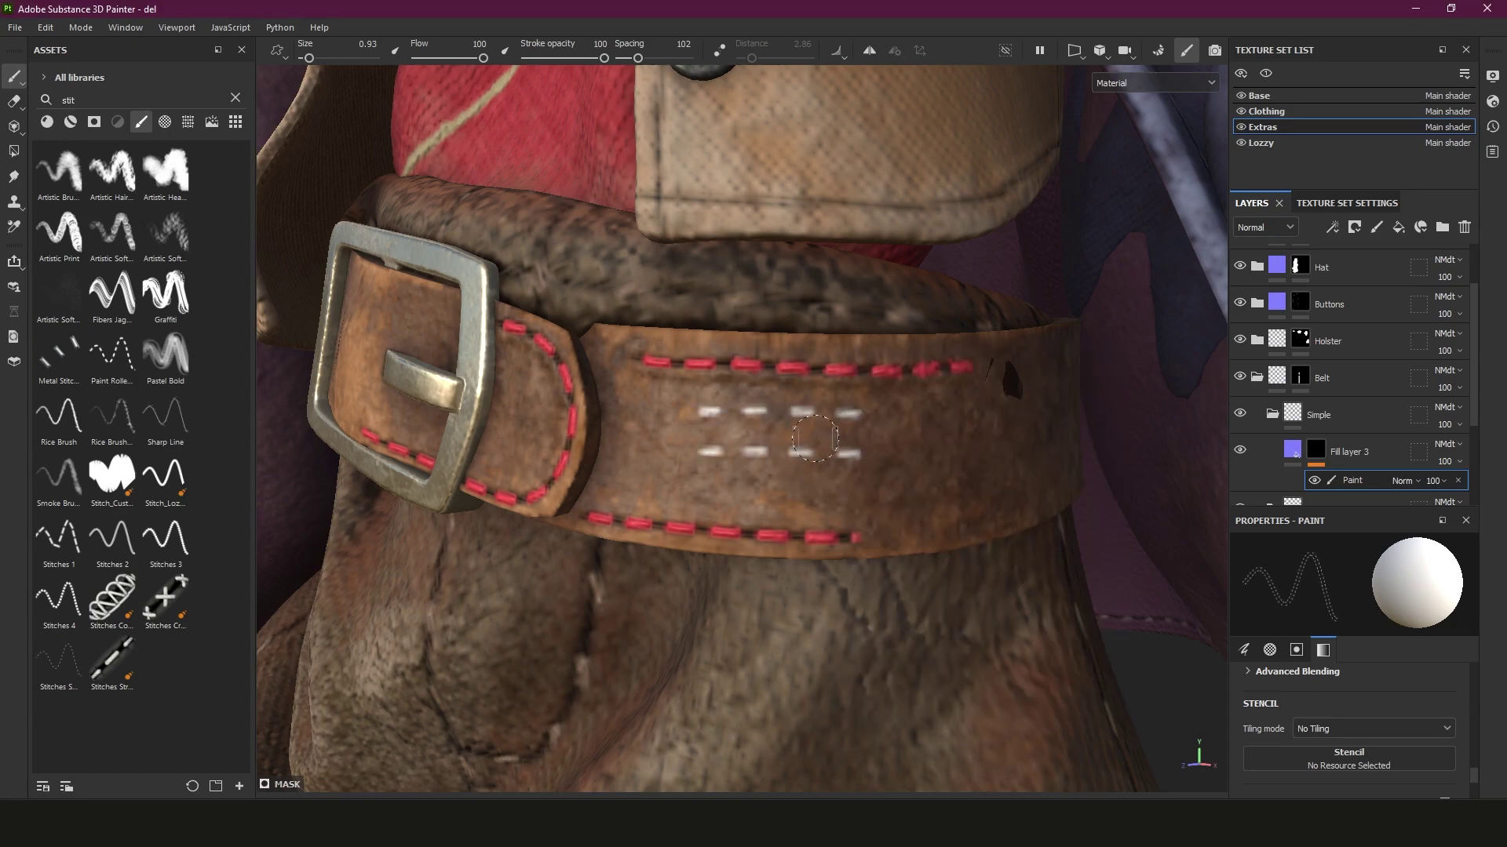
Set the line spacing to 0.31, Scale Y to 0.67 and Scale X to 0.68, then test a stroke and undo it
{"action": "right_click", "coordinate": [844, 461]}
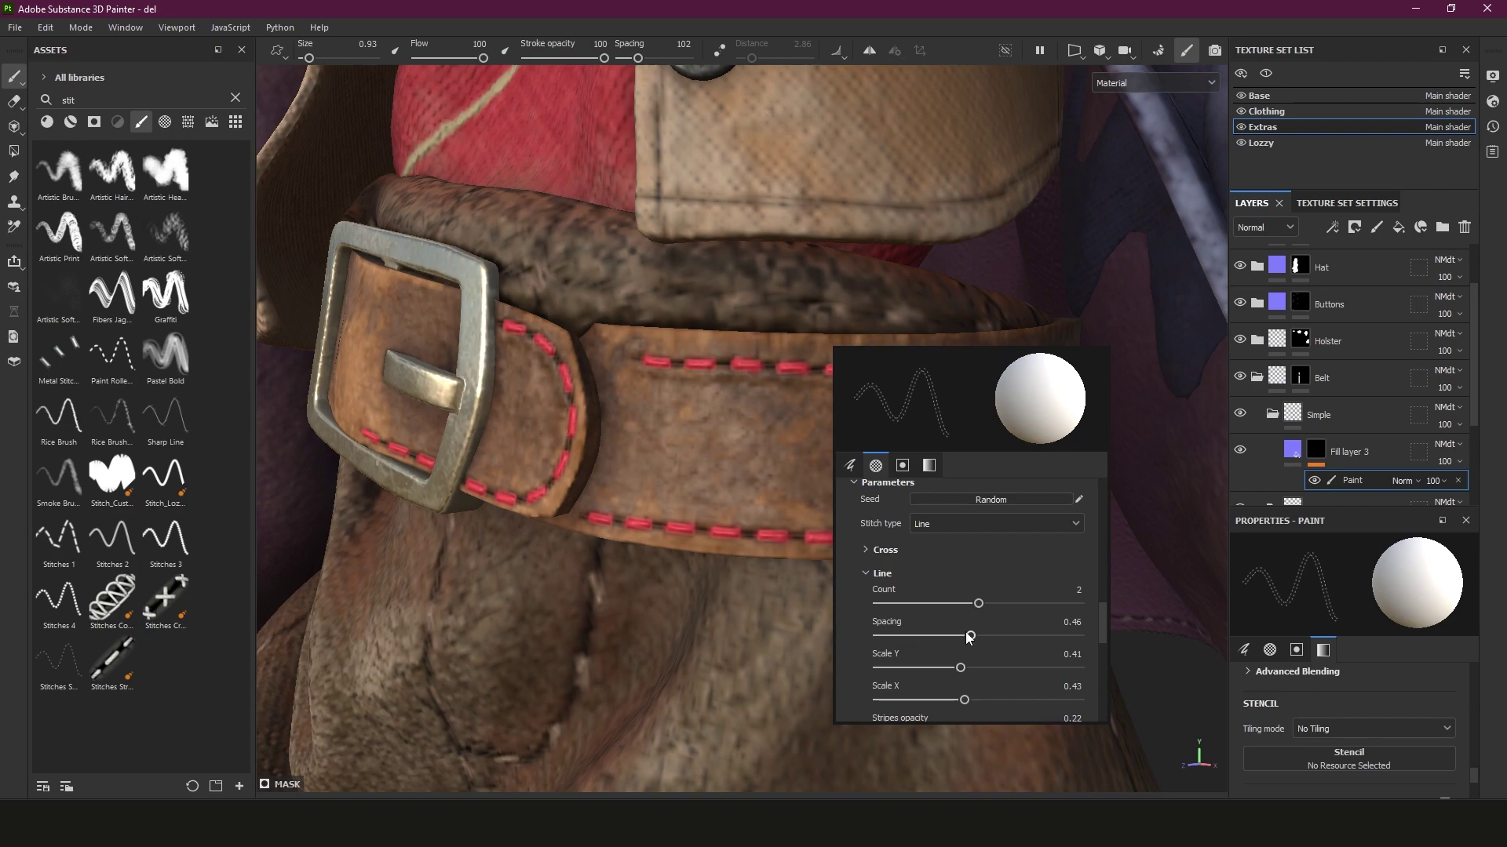
{"action": "left_click_drag", "start_coordinate": [972, 636], "coordinate": [939, 636]}
{"action": "scroll", "coordinate": [947, 640], "scroll_direction": "down", "scroll_amount": 1}
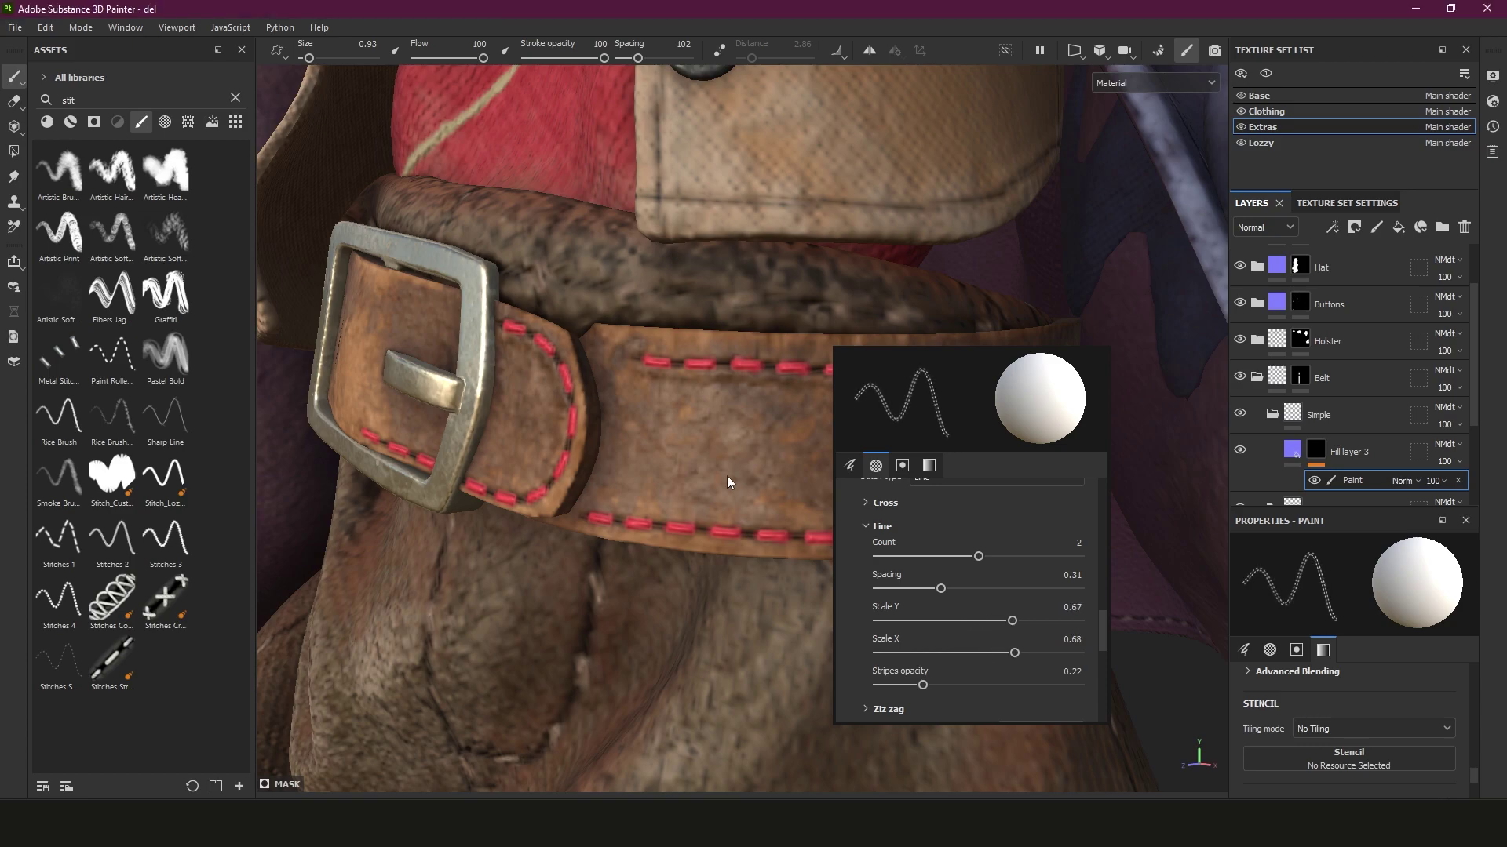
{"action": "left_click_drag", "start_coordinate": [706, 436], "coordinate": [885, 437]}
{"action": "key", "text": "ctrl+z"}
Set the line stitches' Scale Y to 0.49 and Scale X to 0.52, and switch the stitch type to Zig Zag
{"action": "right_click", "coordinate": [929, 547]}
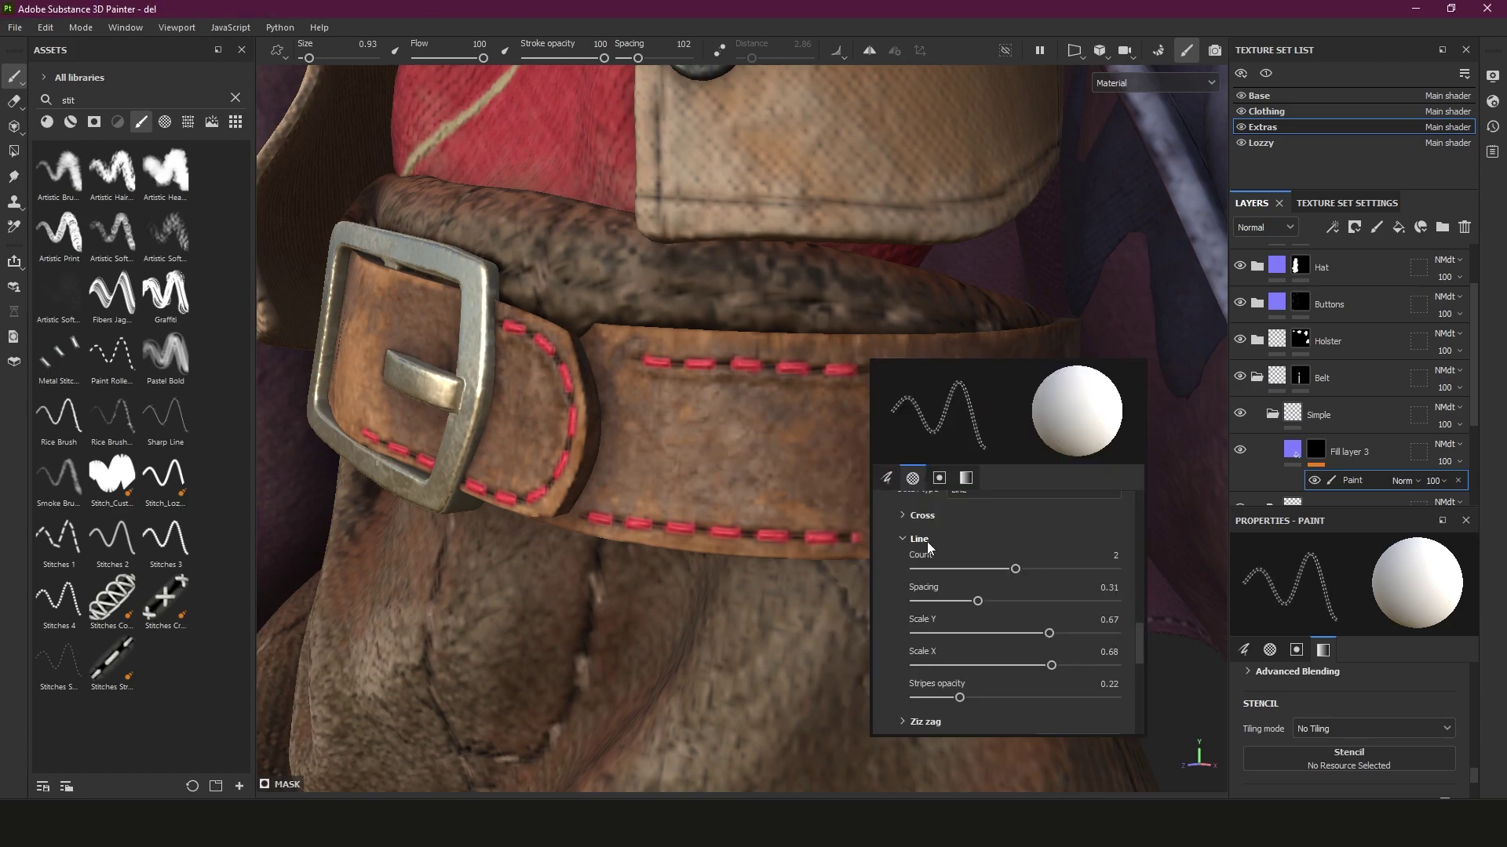
{"action": "left_click_drag", "start_coordinate": [1049, 633], "coordinate": [1013, 634]}
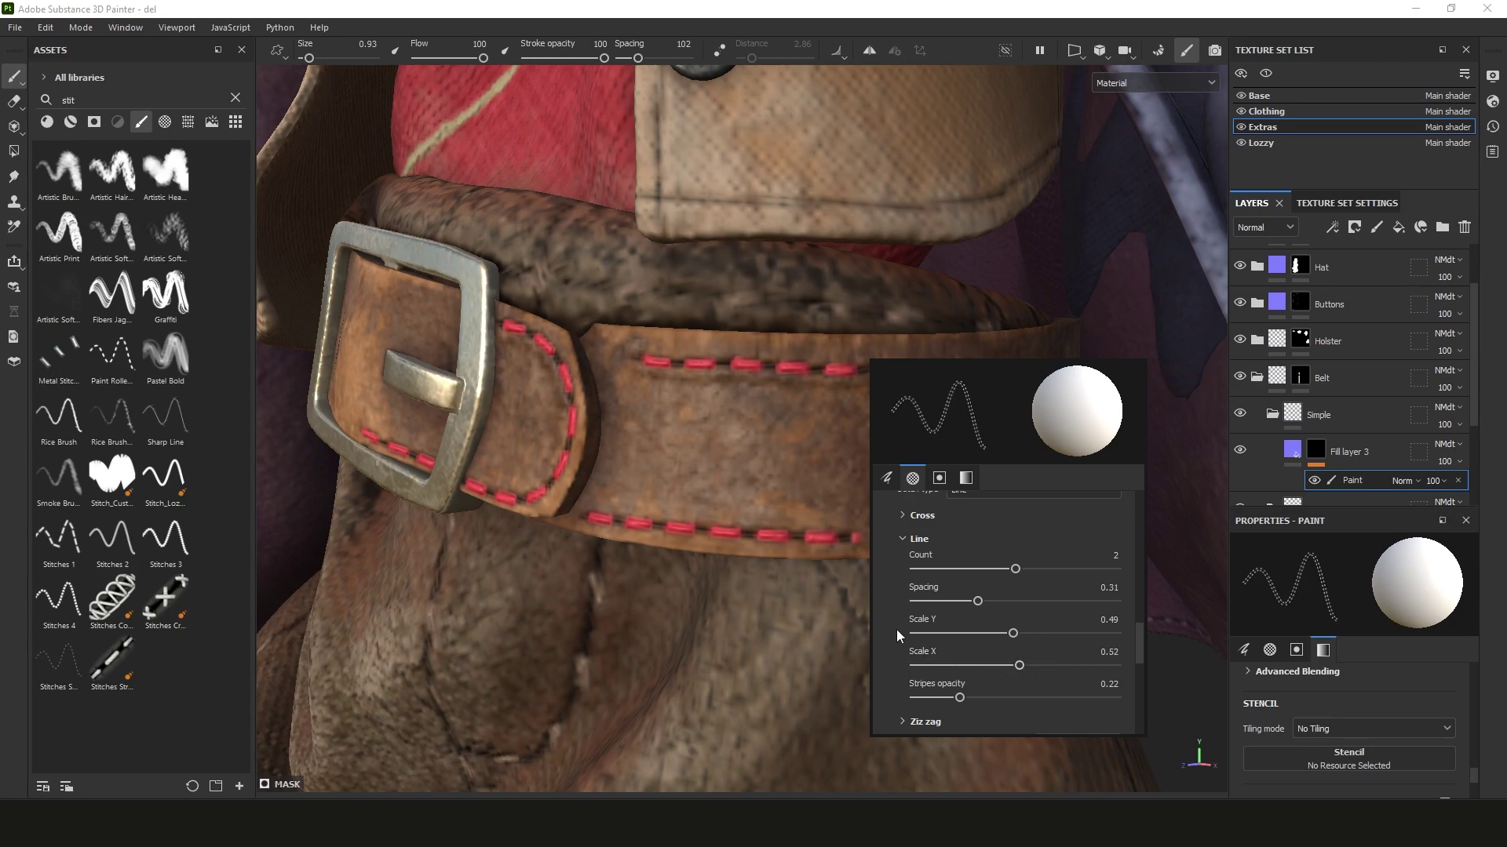
{"action": "scroll", "coordinate": [897, 671], "scroll_direction": "up", "scroll_amount": 2}
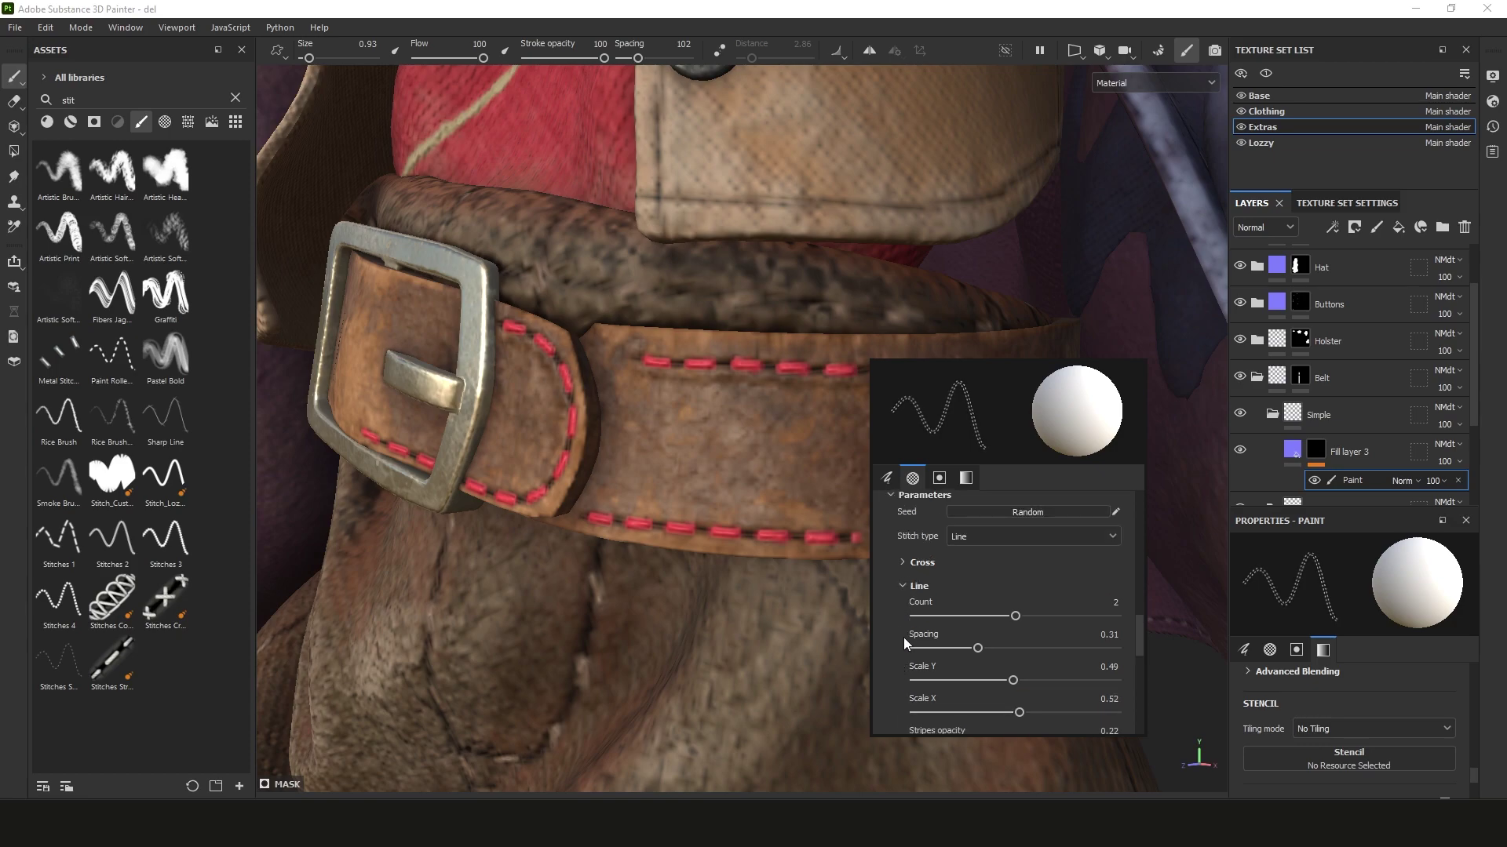
{"action": "left_click", "coordinate": [983, 543]}
{"action": "left_click", "coordinate": [984, 583]}
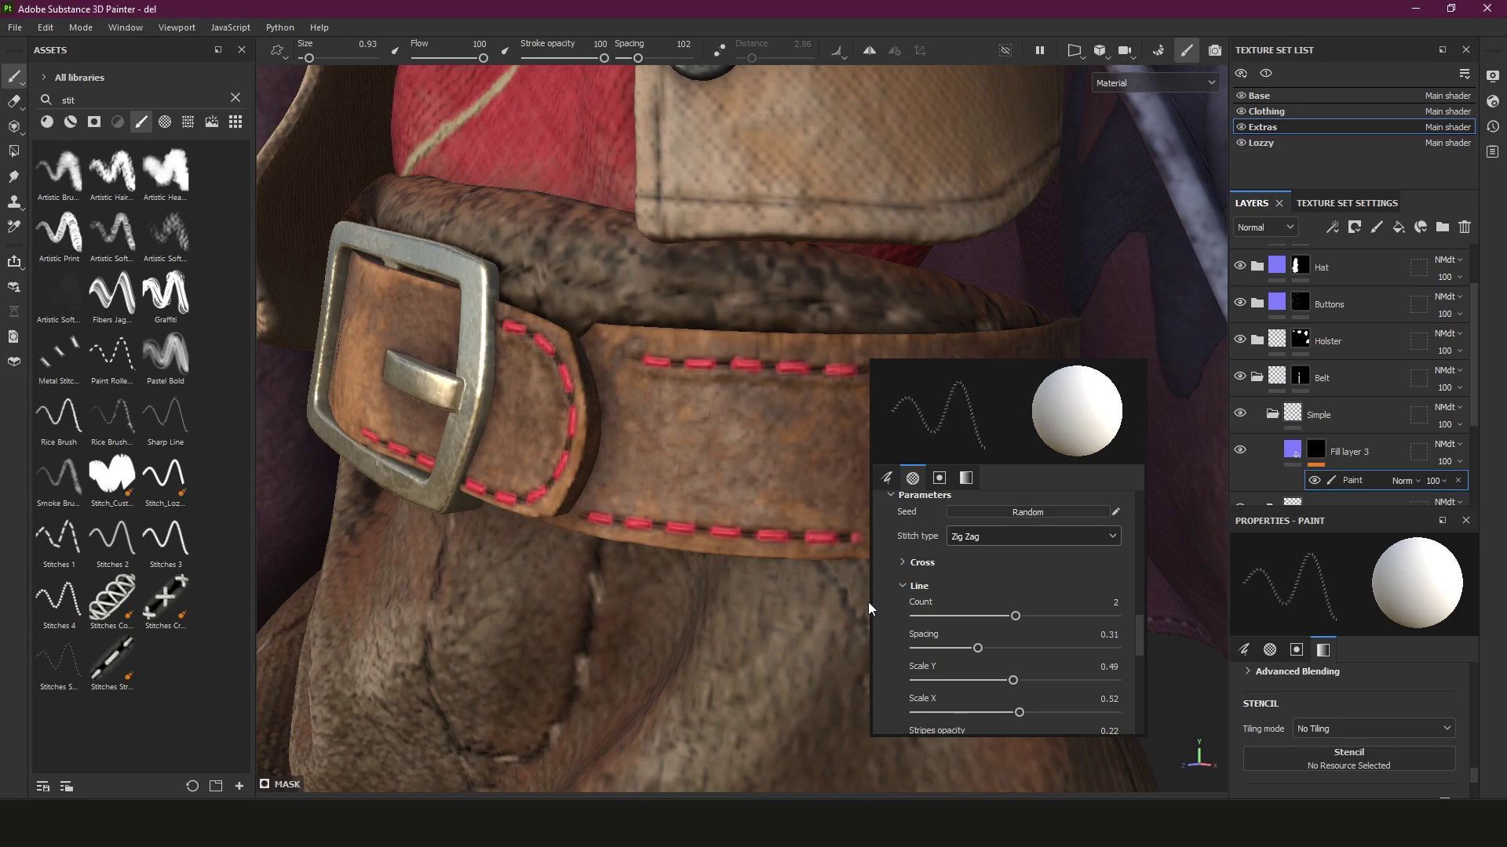
Expand the alpha's Zig Zag parameters, test a stroke across the belt's middle and undo it
{"action": "scroll", "coordinate": [868, 601], "scroll_direction": "down", "scroll_amount": 1}
{"action": "left_click", "coordinate": [904, 584]}
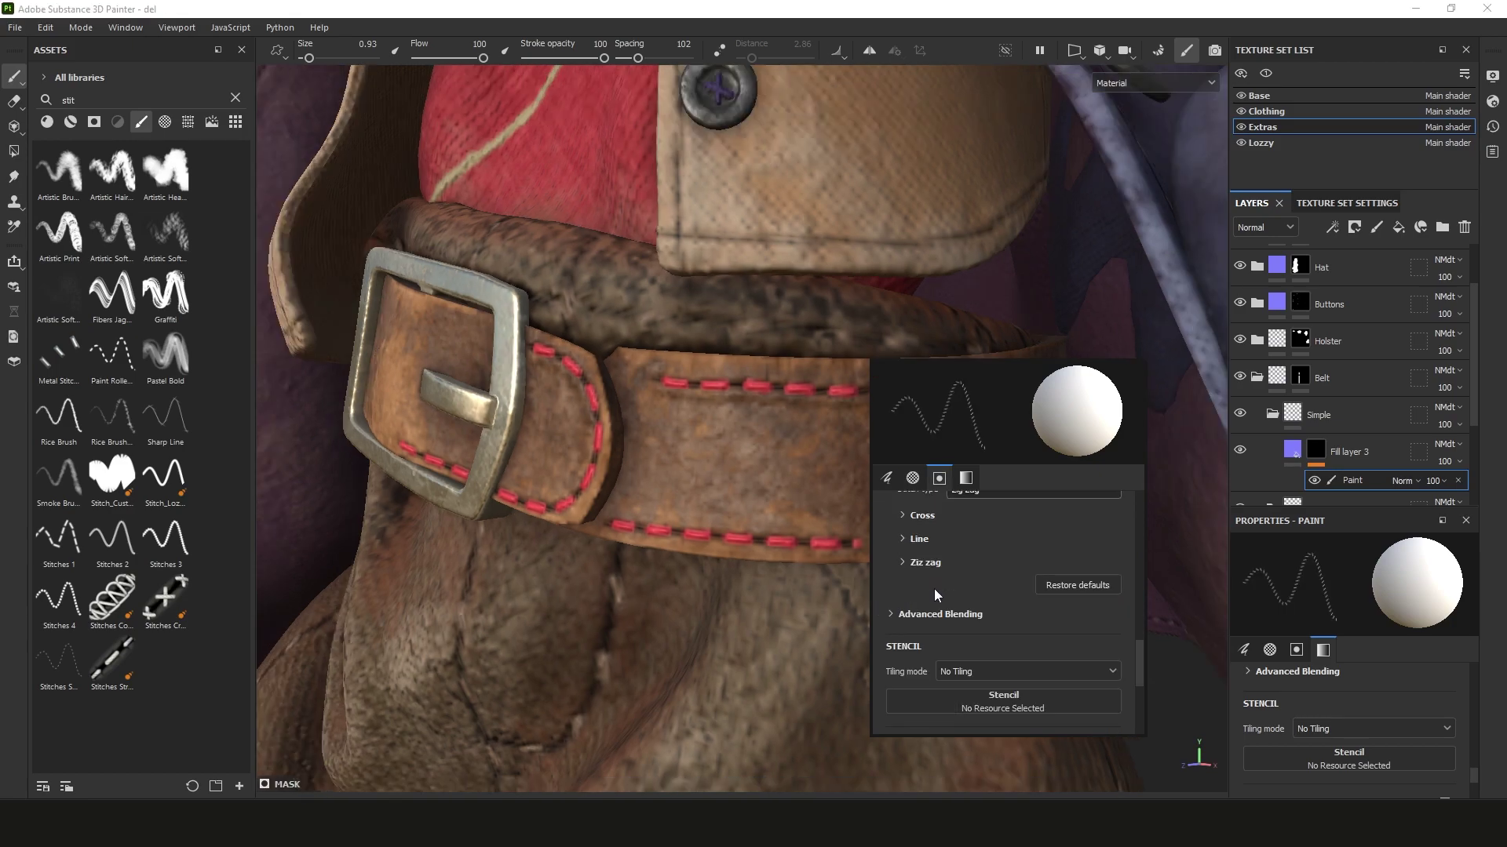
{"action": "left_click", "coordinate": [902, 562]}
{"action": "left_click_drag", "start_coordinate": [690, 433], "coordinate": [902, 463]}
{"action": "key", "text": "ctrl+z"}
Enlarge the brush to 1.8, paint a test row of zig zag stitches along the belt's middle and undo it
{"action": "right_click_drag", "start_coordinate": [769, 461], "coordinate": [787, 461], "text": "ctrl"}
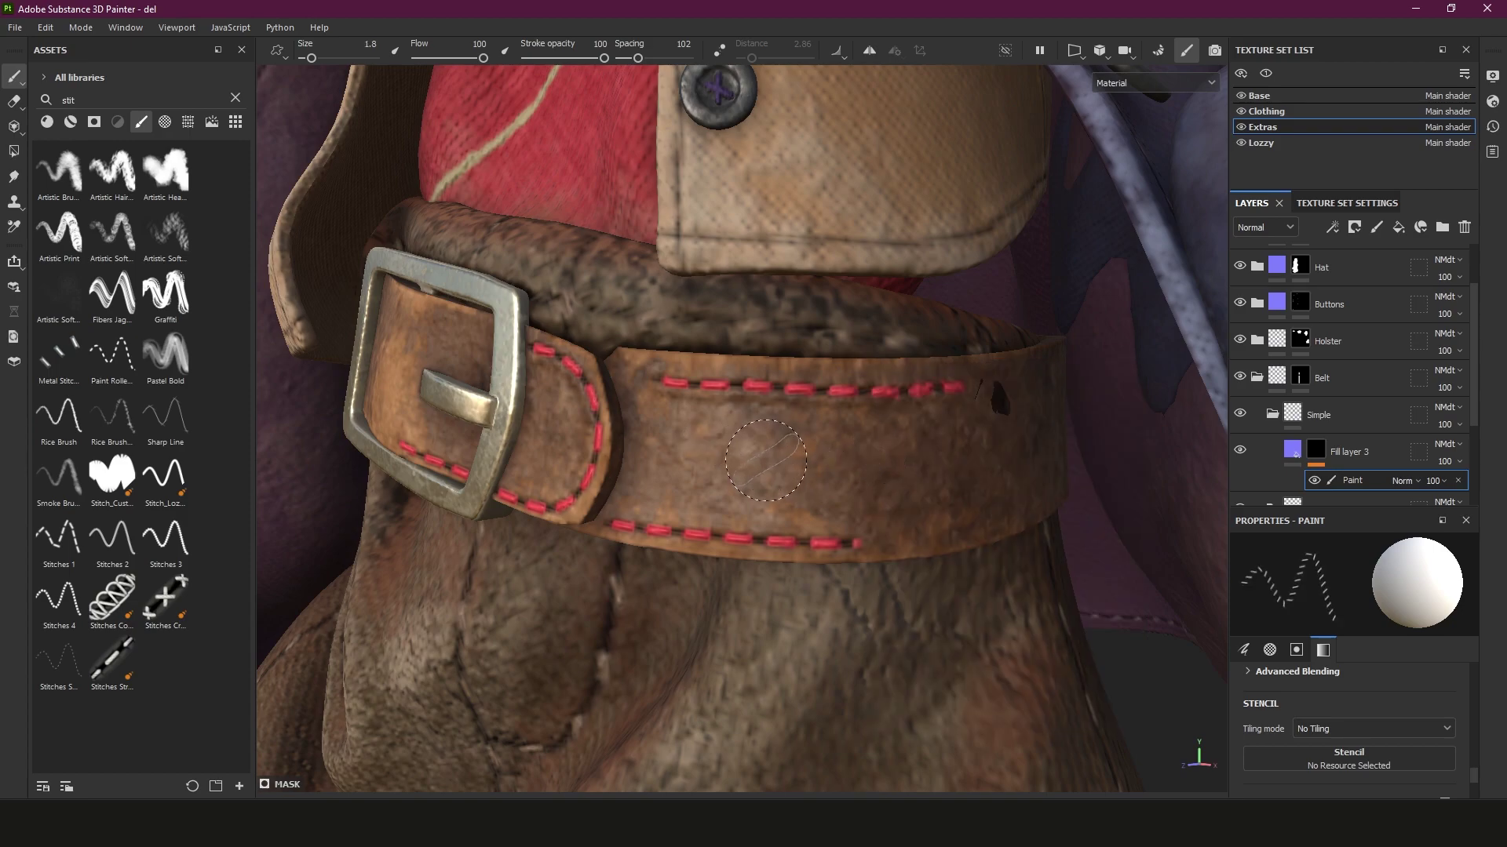
{"action": "right_click", "coordinate": [786, 465]}
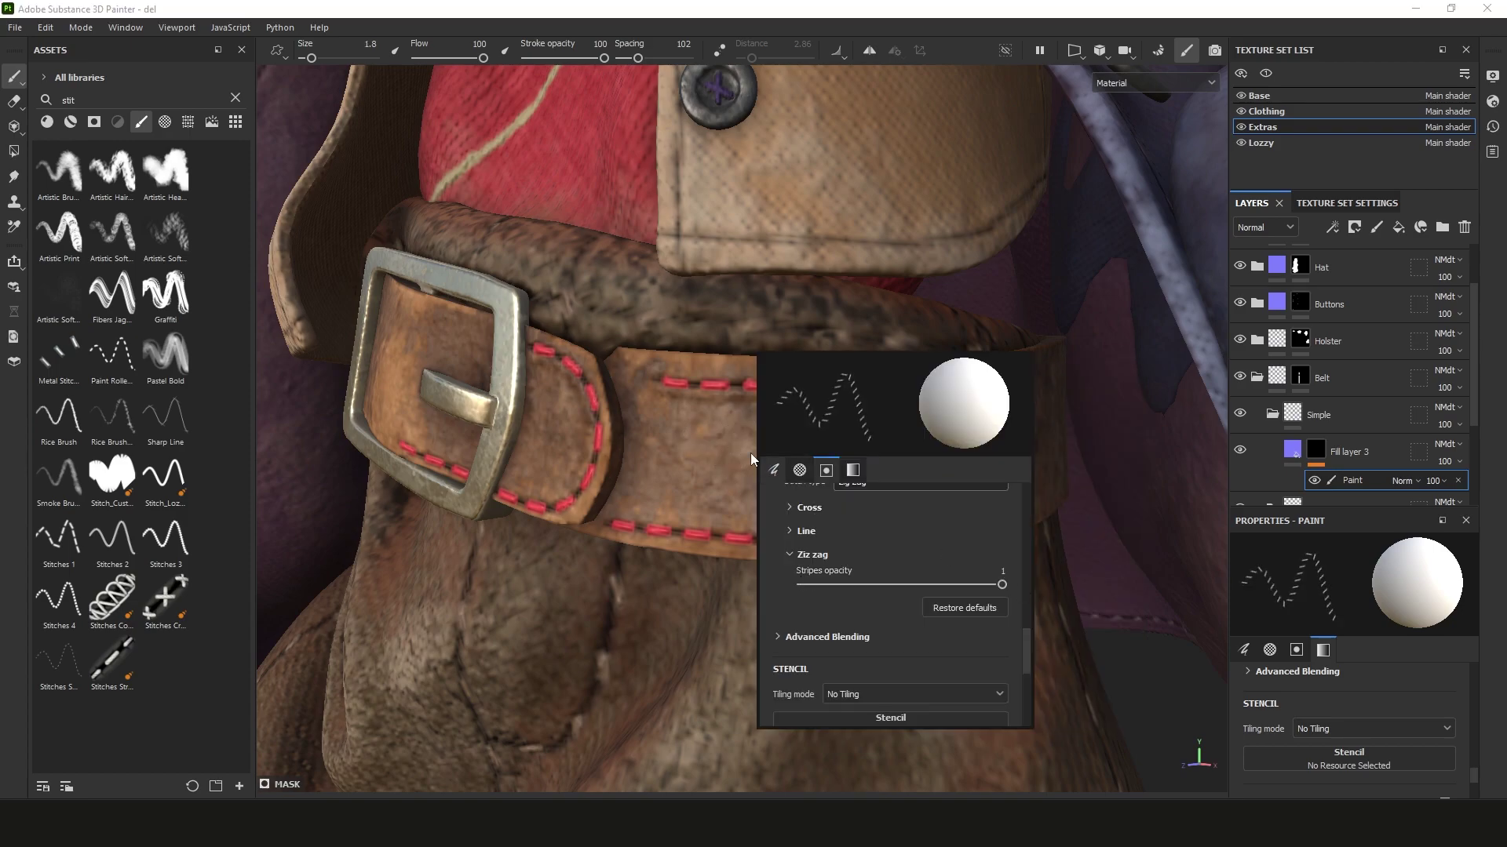
{"action": "mouse_move", "coordinate": [675, 432]}
{"action": "left_mouse_down"}
{"action": "mouse_move", "coordinate": [806, 449]}
{"action": "mouse_move", "coordinate": [879, 440]}
{"action": "left_mouse_up"}
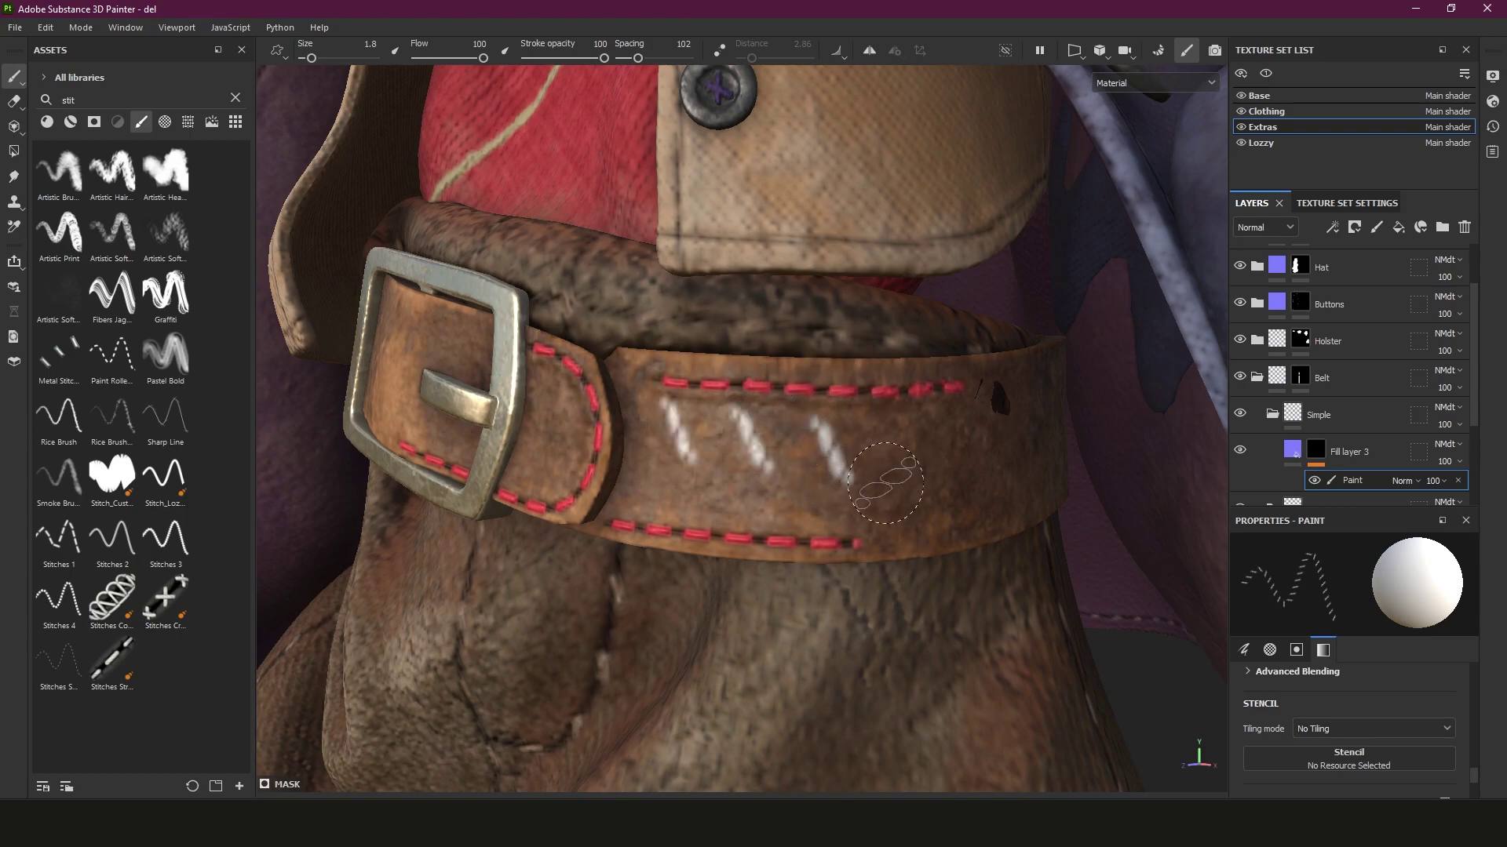
{"action": "left_click_drag", "start_coordinate": [832, 468], "coordinate": [980, 452]}
{"action": "key", "text": "ctrl+z"}
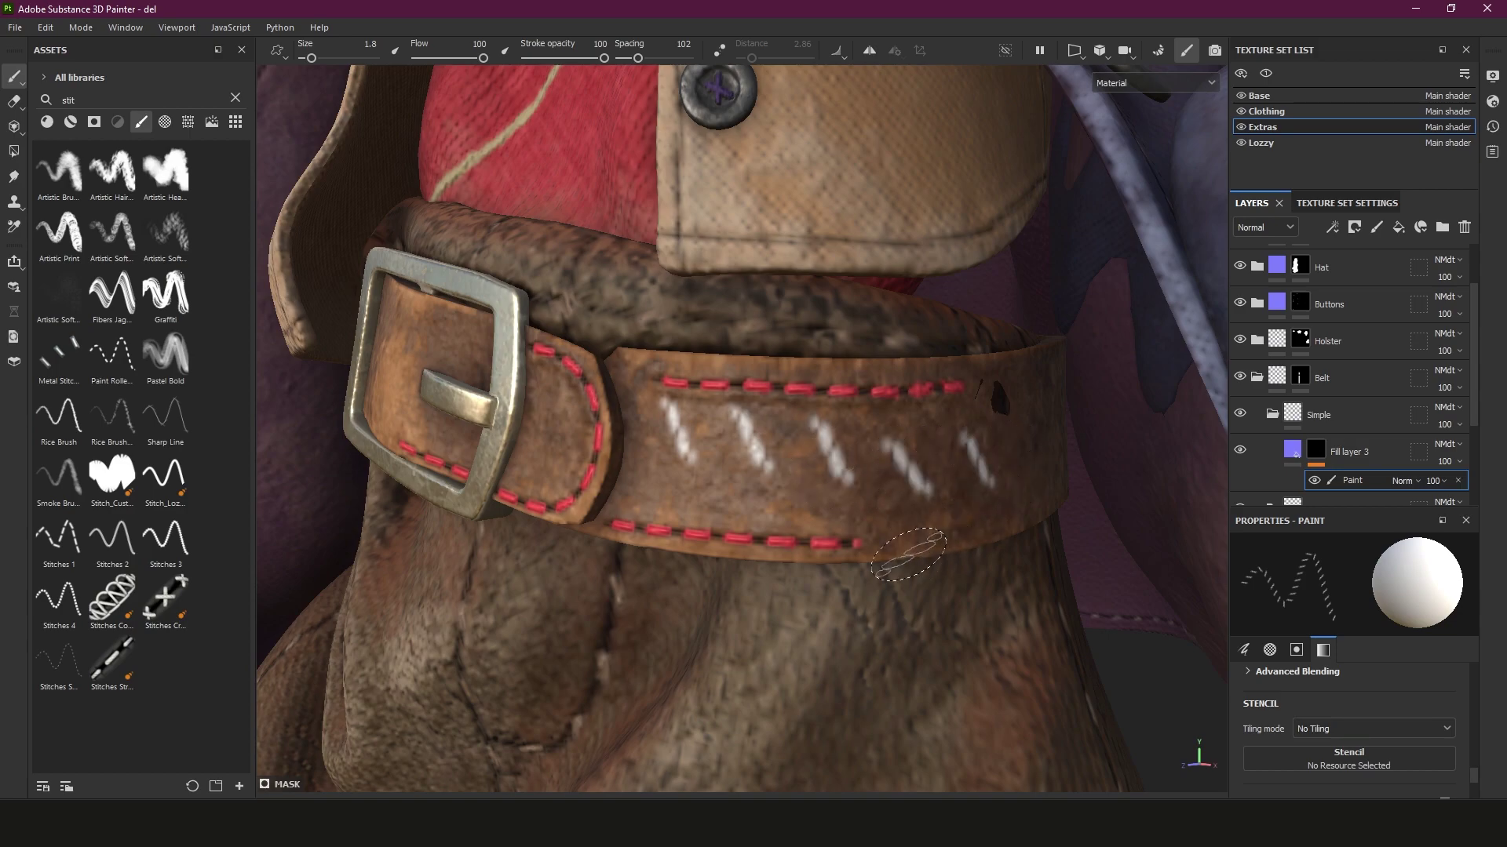
{"action": "key", "text": "ctrl"}
Set the line stitches' Stripes opacity to 0.97, switch the stitch type to Line, then test a row and undo it
{"action": "right_click", "coordinate": [875, 466]}
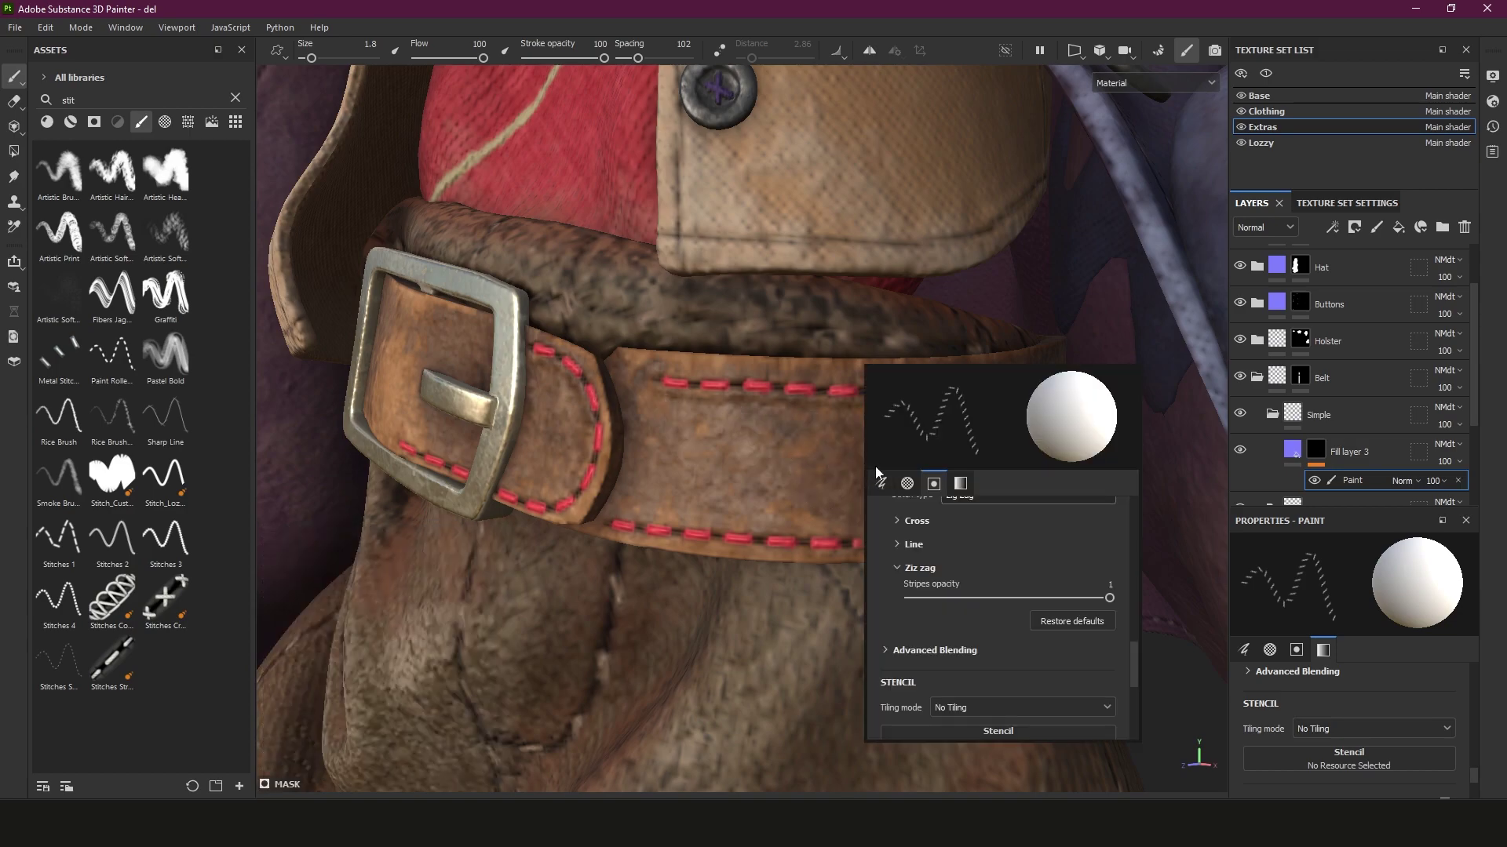
{"action": "left_click", "coordinate": [915, 569]}
{"action": "left_click", "coordinate": [899, 545]}
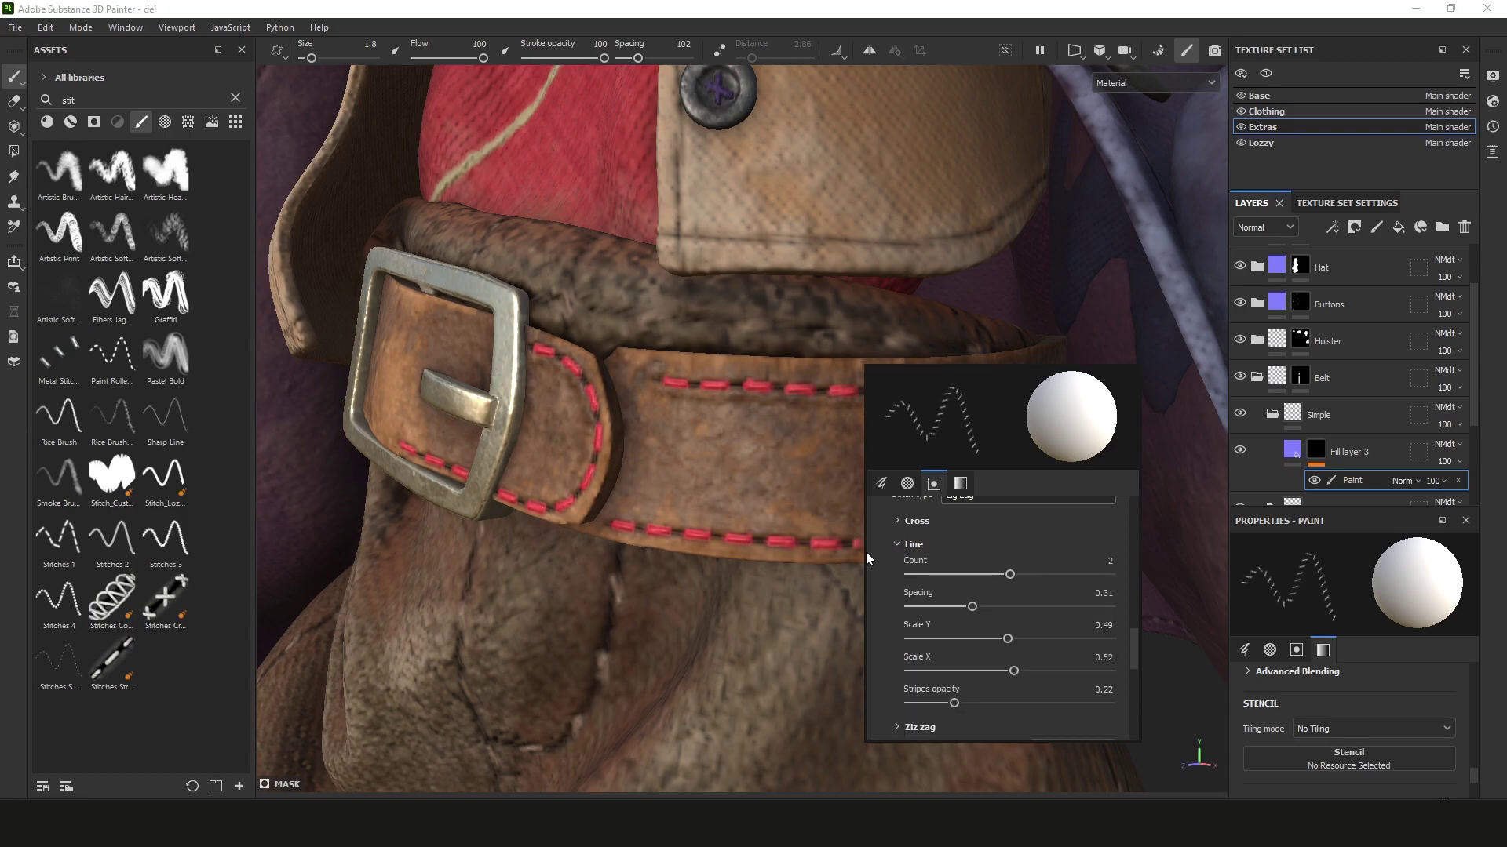
{"action": "left_click_drag", "start_coordinate": [1094, 703], "coordinate": [1117, 703]}
{"action": "scroll", "coordinate": [926, 585], "scroll_direction": "up", "scroll_amount": 1}
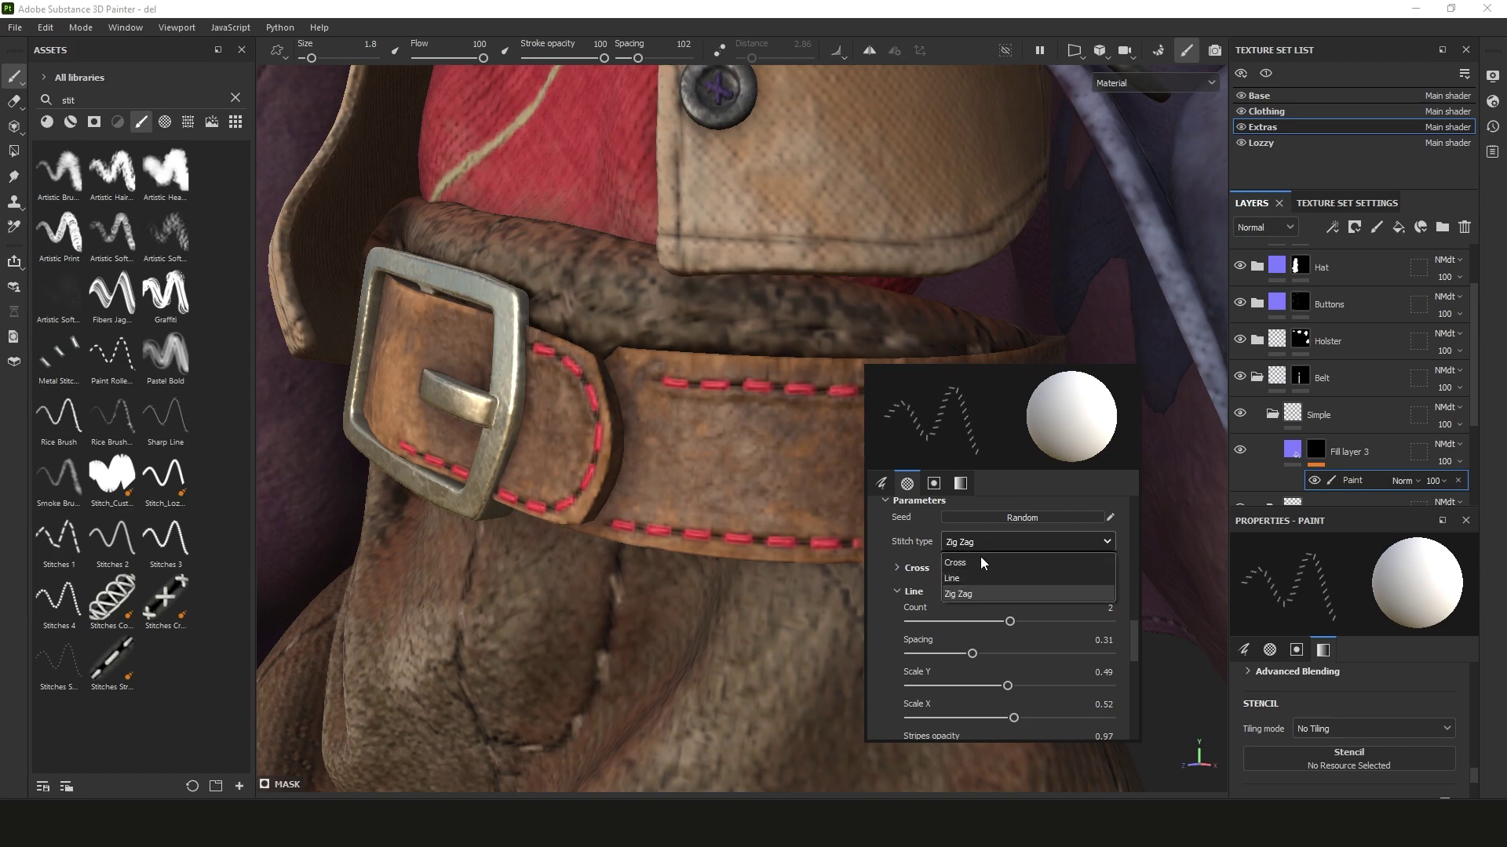
{"action": "left_click_drag", "start_coordinate": [681, 444], "coordinate": [942, 459]}
{"action": "key", "text": "ctrl"}
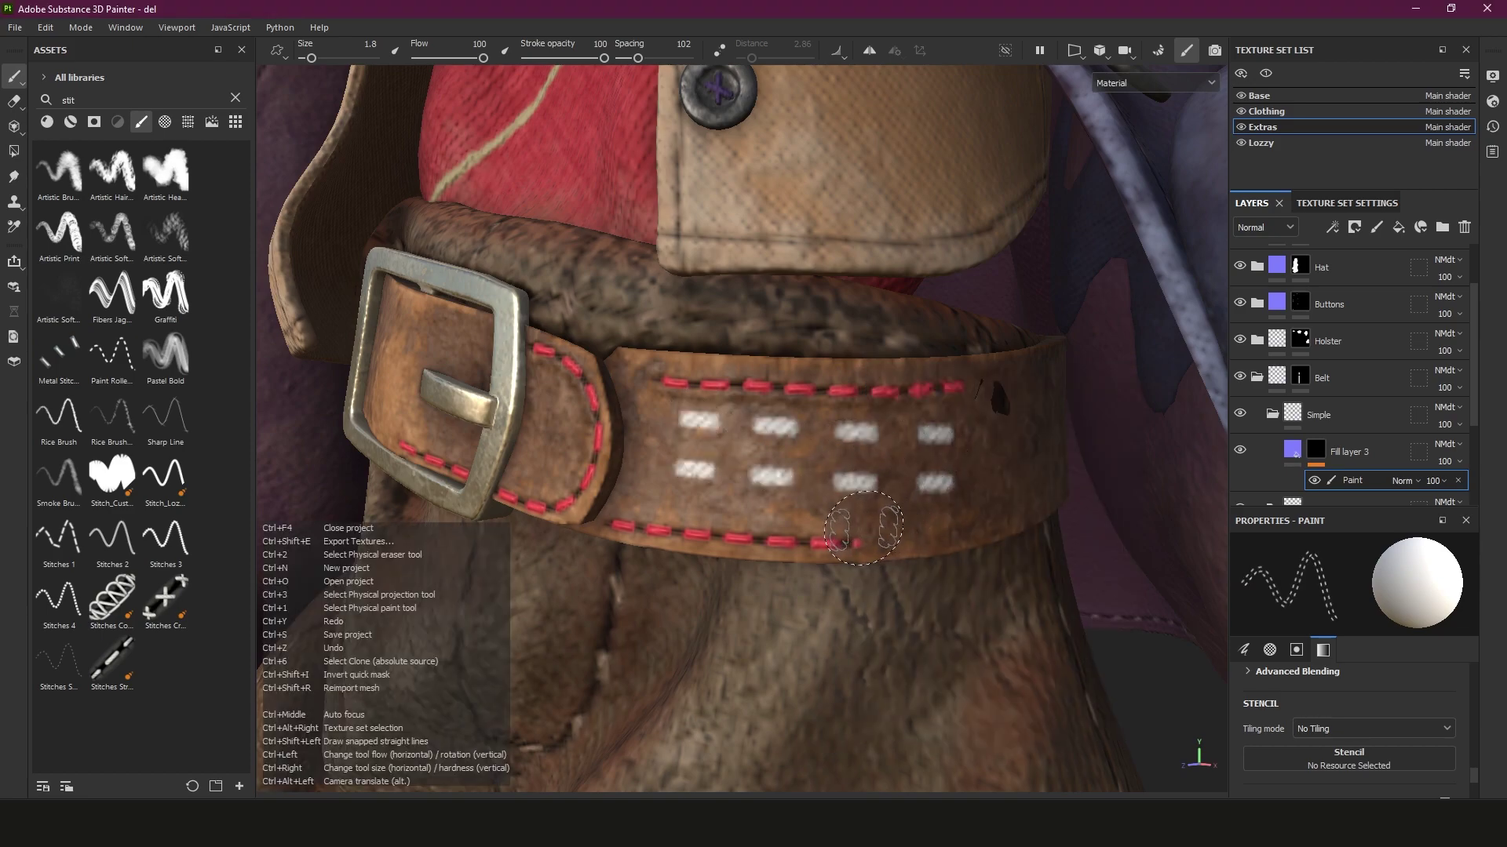
{"action": "key", "text": "ctrl+z"}
Test a row at brush size 1.13, undo it, and paint a double stitch row along the belt's middle at size 0.81
{"action": "right_click_drag", "start_coordinate": [848, 475], "coordinate": [722, 459], "text": "ctrl"}
{"action": "left_click_drag", "start_coordinate": [722, 459], "coordinate": [879, 463]}
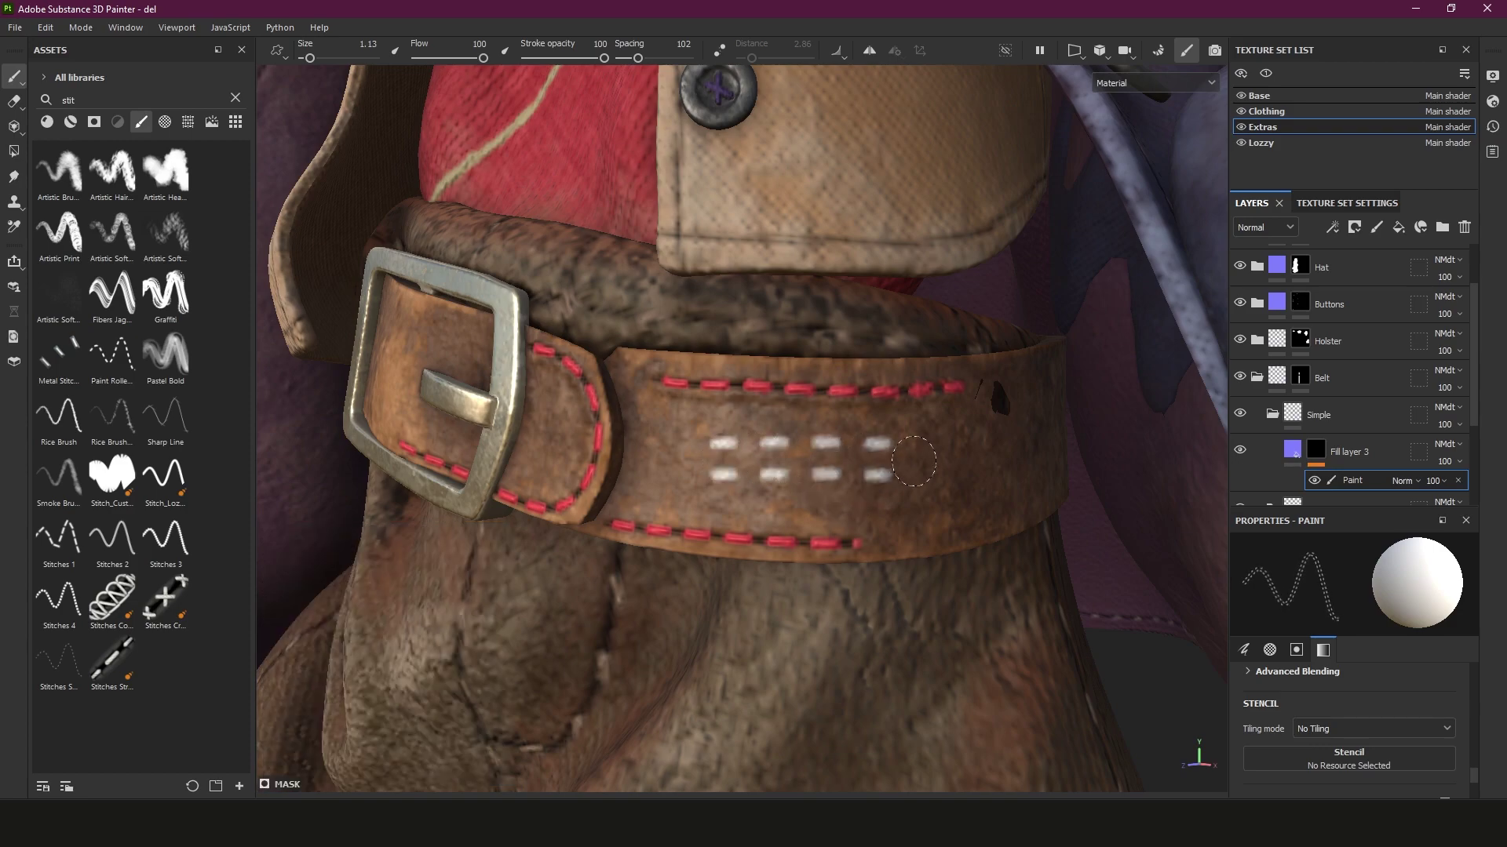
{"action": "key", "text": "ctrl"}
{"action": "right_click_drag", "start_coordinate": [887, 467], "coordinate": [871, 471], "text": "ctrl"}
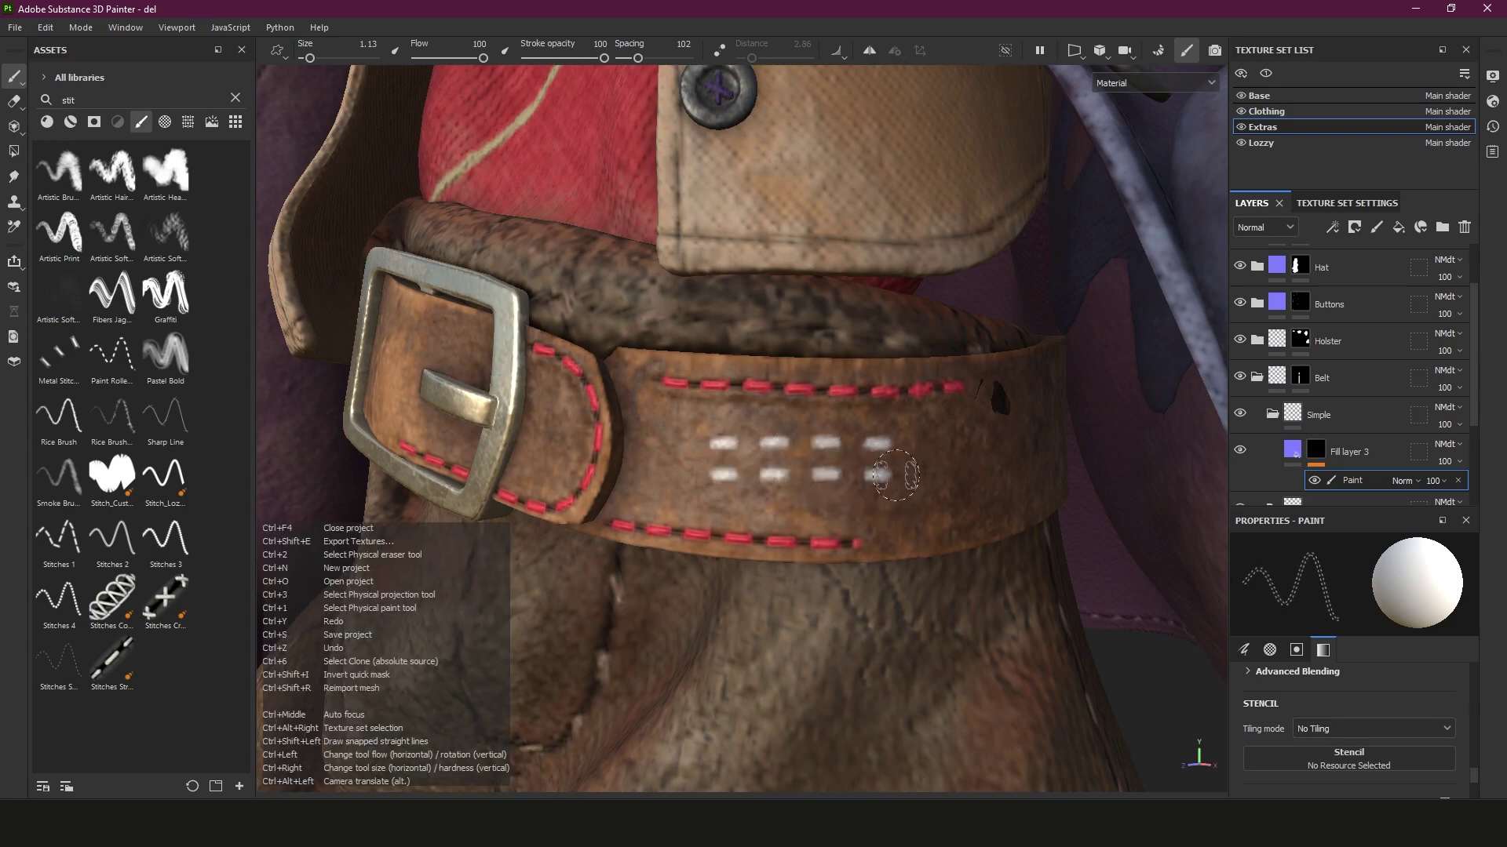
{"action": "key", "text": "ctrl+z"}
{"action": "left_click_drag", "start_coordinate": [706, 459], "coordinate": [914, 464]}
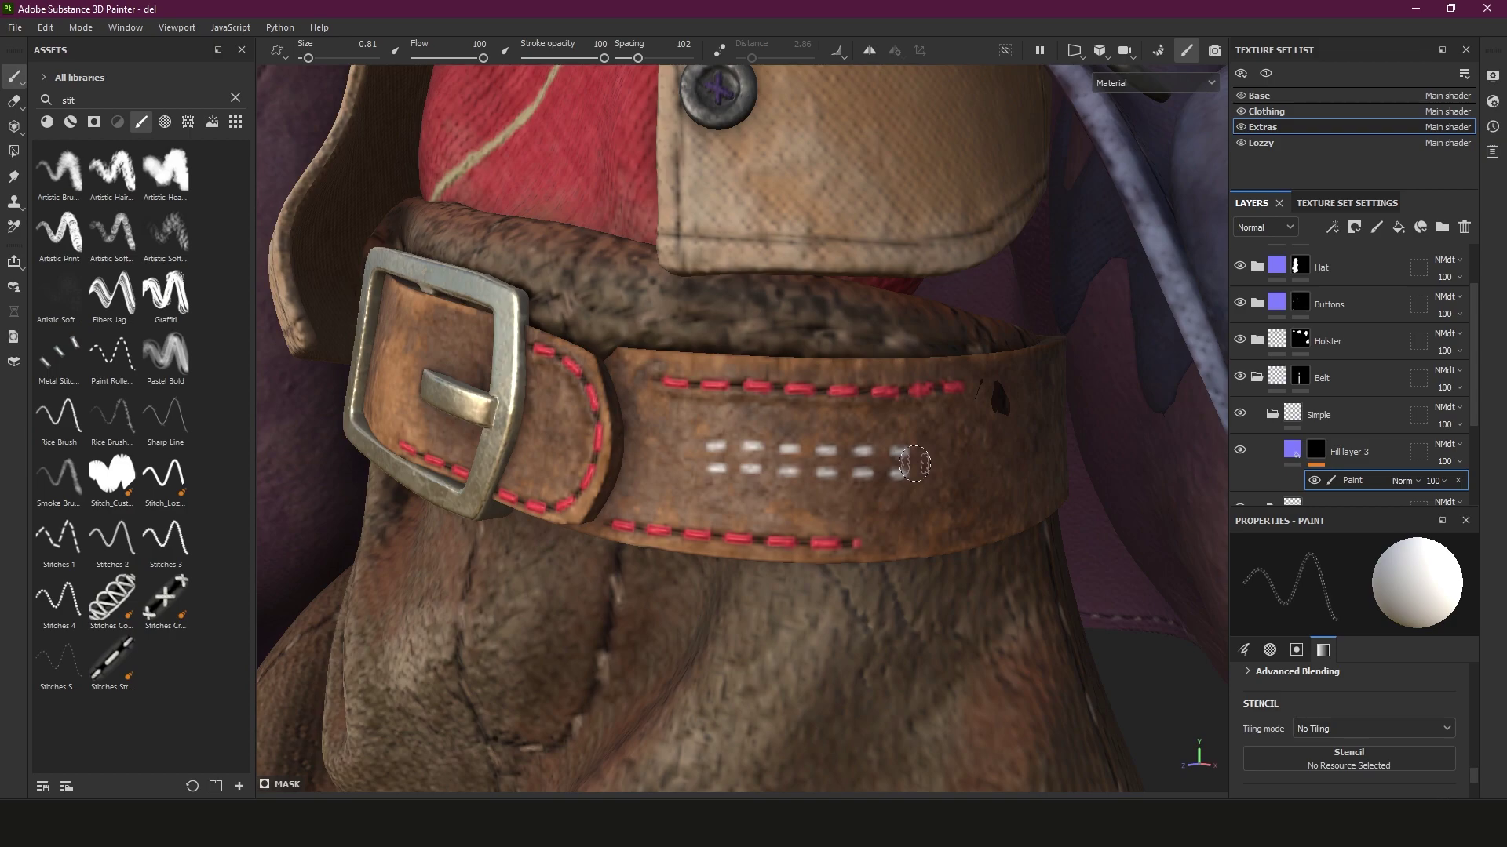
Inspect the size options in the Extras texture set settings, then return to the layer stack
{"action": "left_click_drag", "start_coordinate": [828, 490], "coordinate": [833, 407], "text": "alt"}
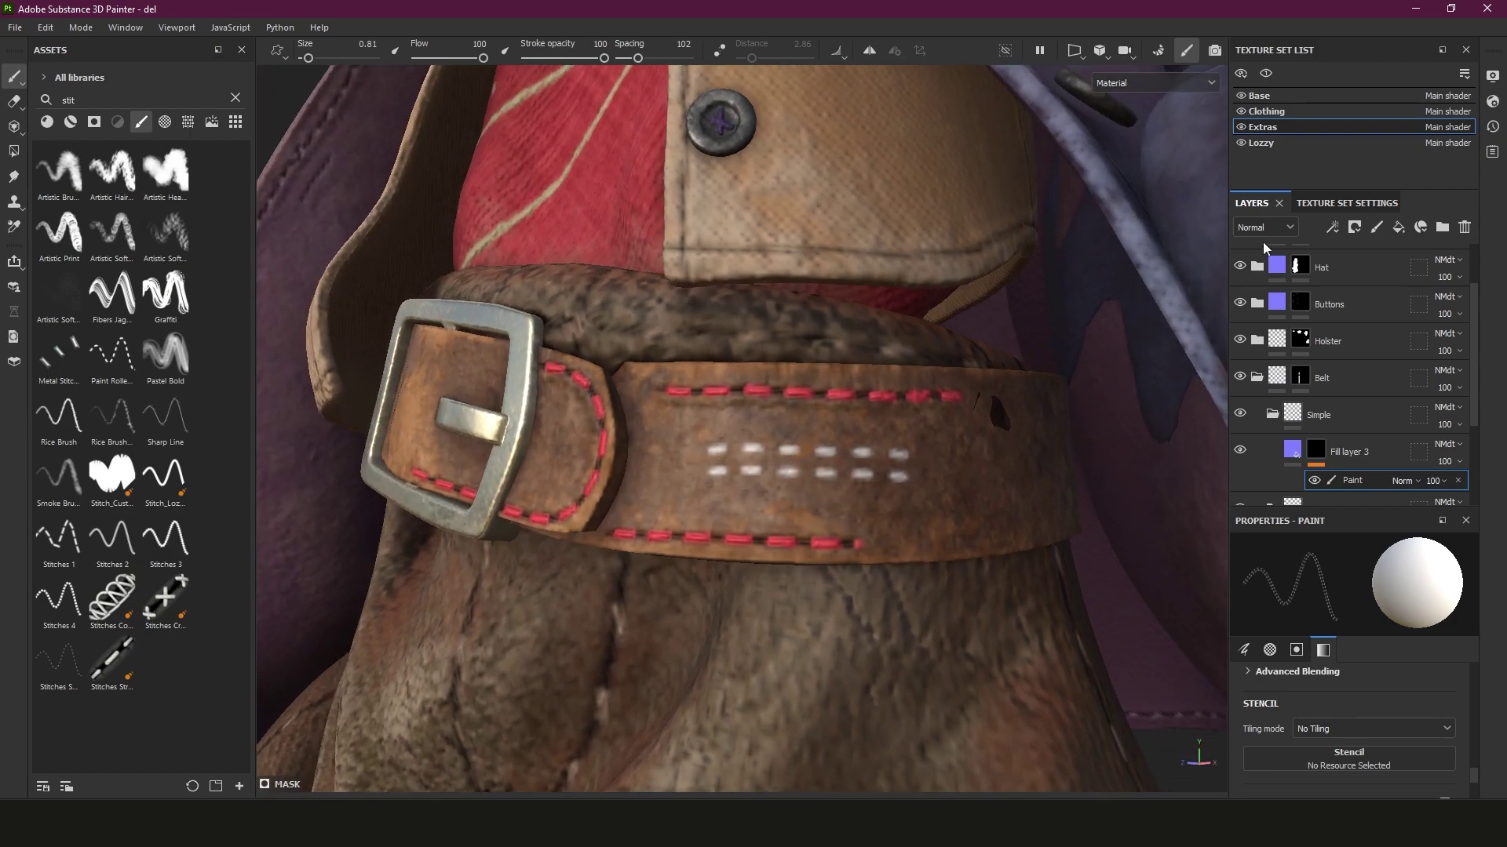
{"action": "left_click", "coordinate": [1324, 202]}
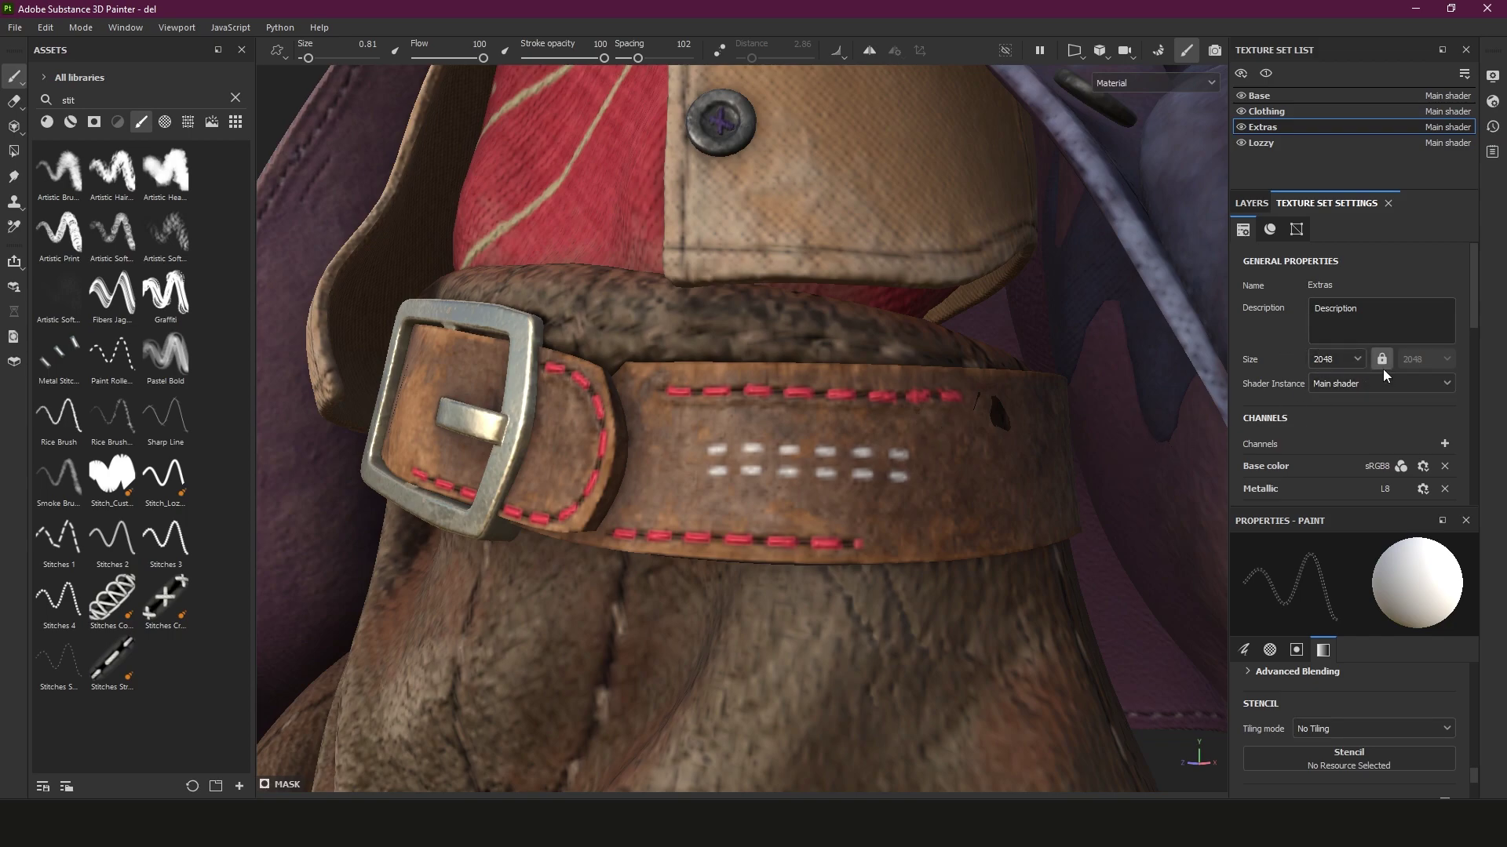
{"action": "left_click", "coordinate": [1330, 360]}
{"action": "left_click", "coordinate": [1332, 461]}
{"action": "left_click_drag", "start_coordinate": [820, 492], "coordinate": [860, 492], "text": "alt"}
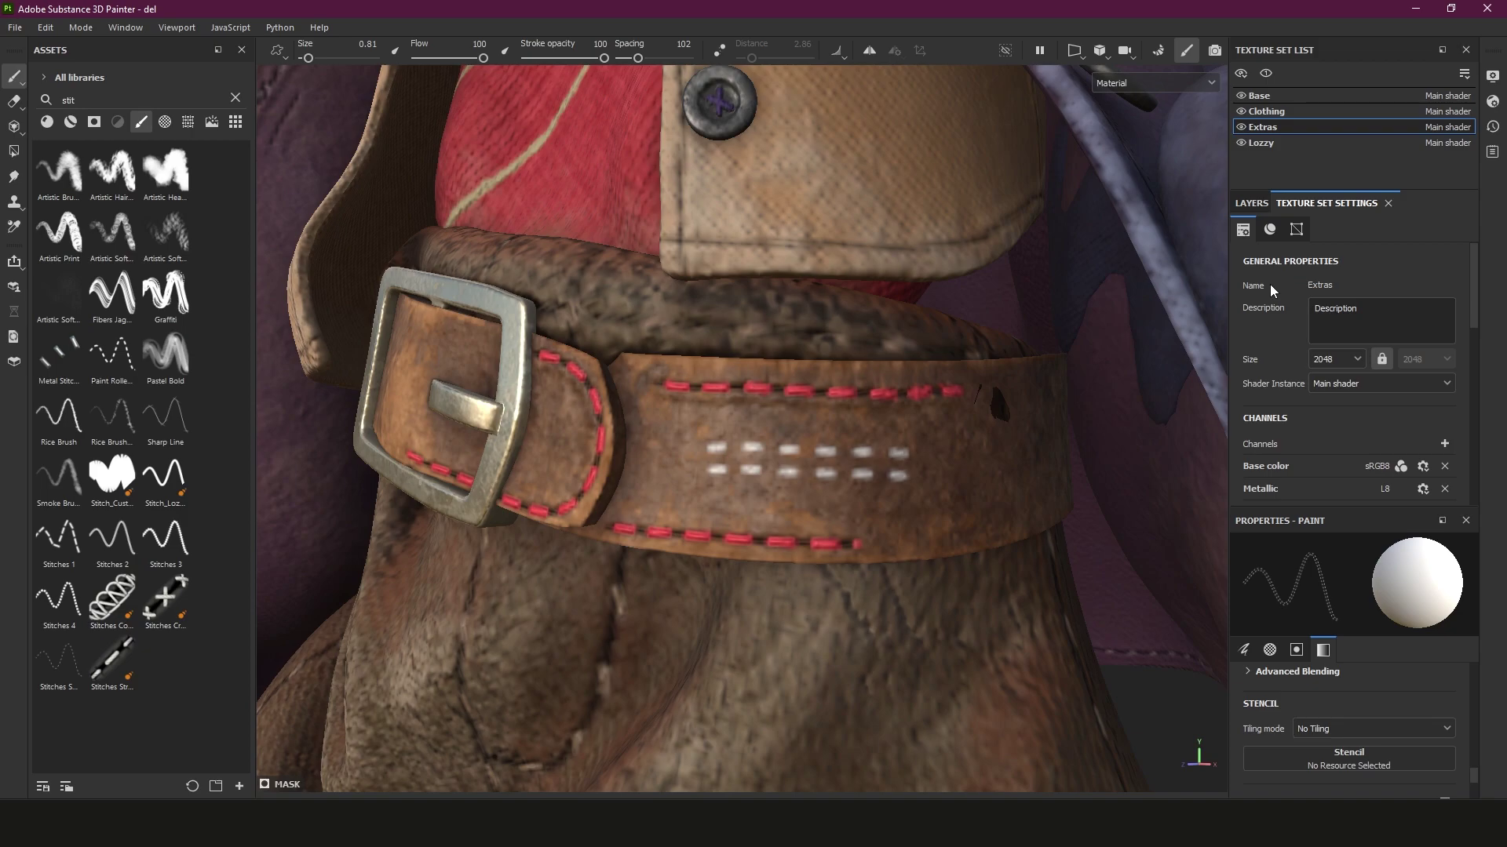
{"action": "left_click", "coordinate": [1251, 203]}
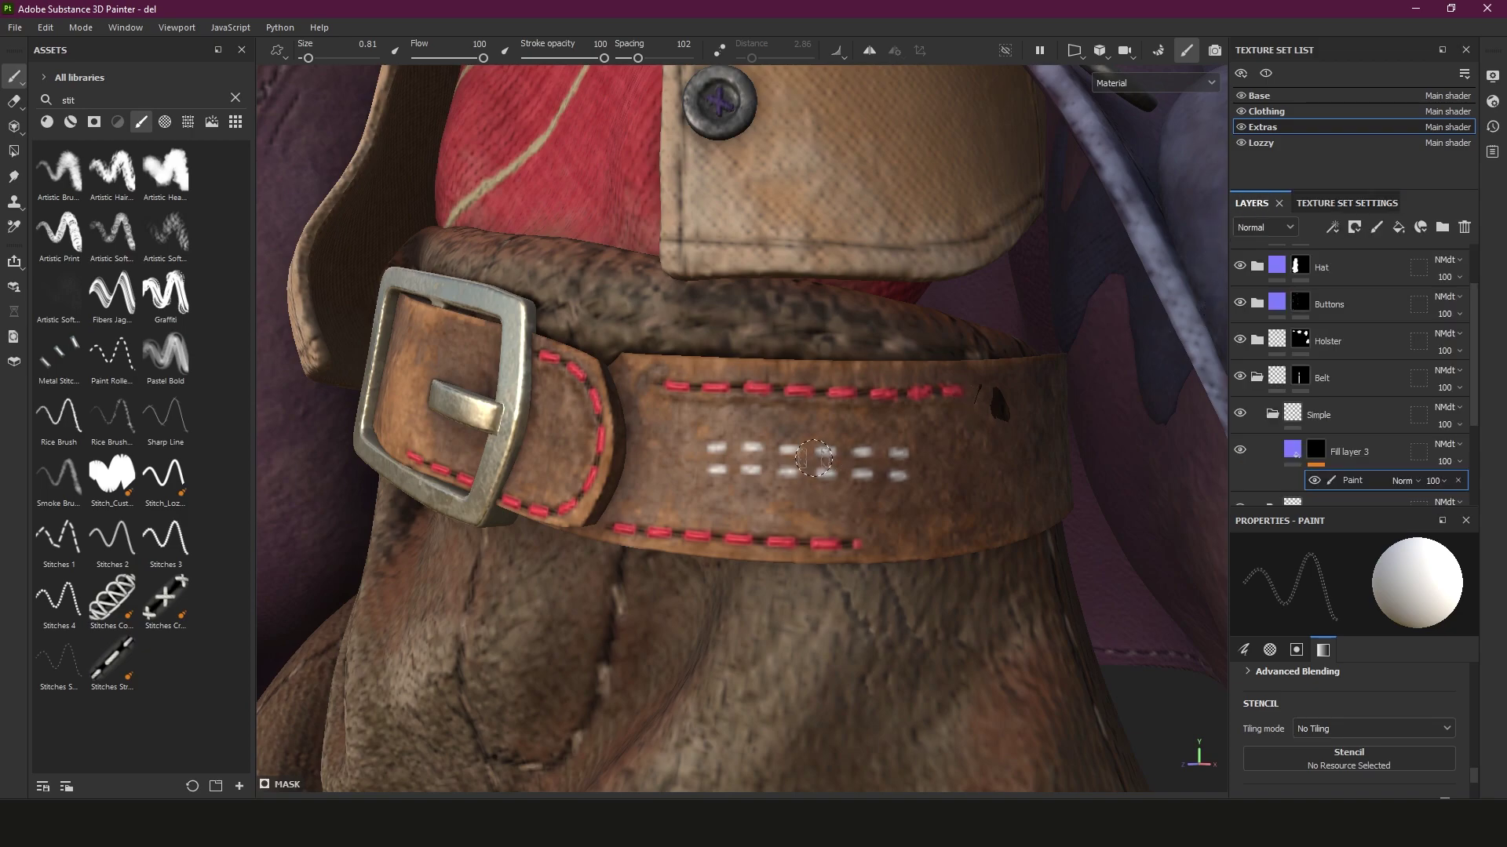
Change the base color of the painted stitches' fill layer to yellow-green C2C025
{"action": "scroll", "coordinate": [977, 406], "scroll_direction": "up", "scroll_amount": 1}
{"action": "left_click_drag", "start_coordinate": [874, 426], "coordinate": [891, 471], "text": "alt"}
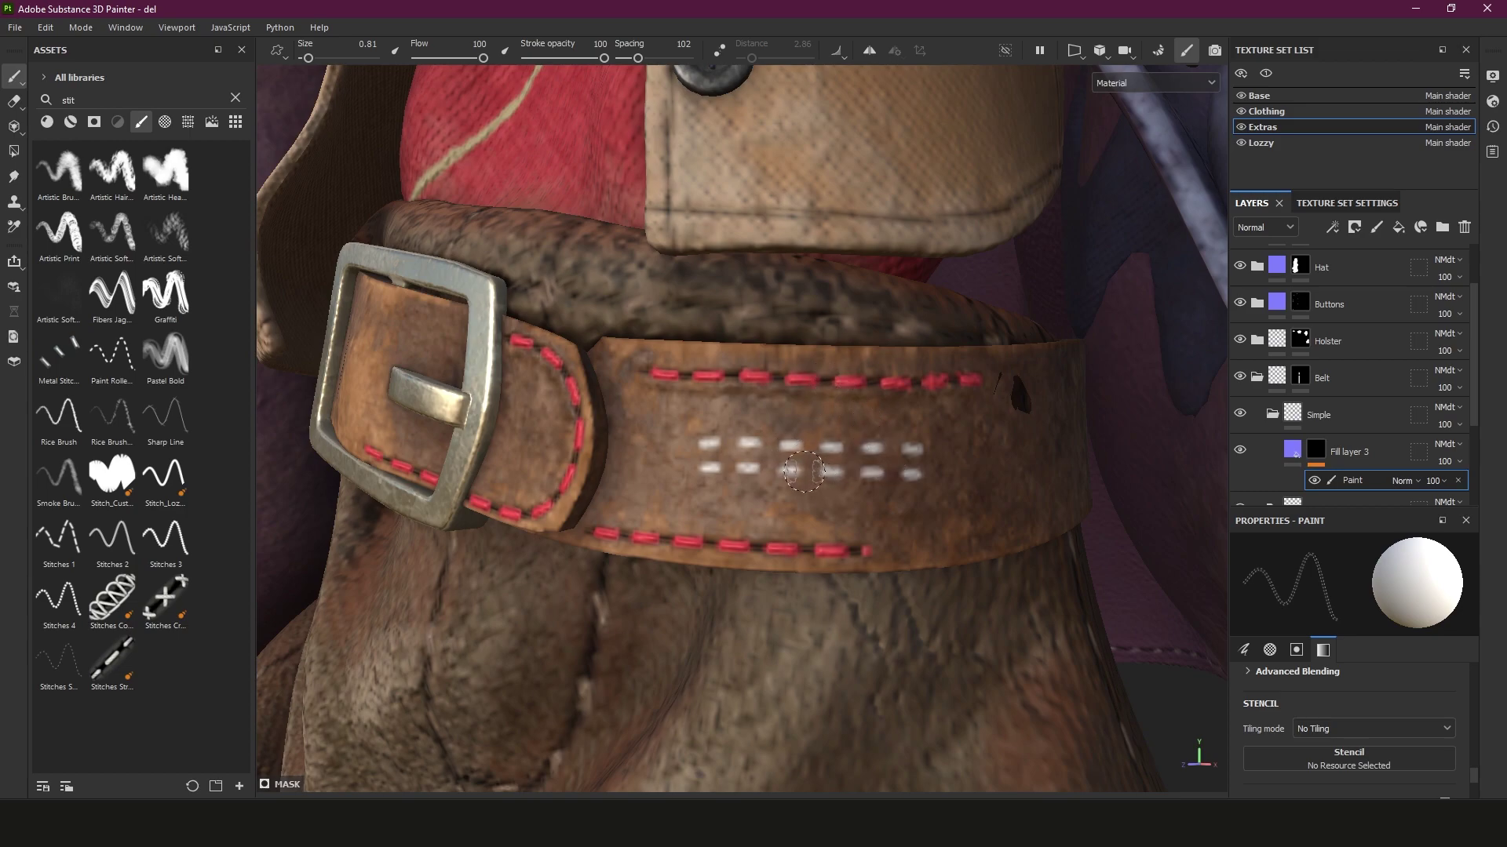
{"action": "left_click", "coordinate": [1293, 454]}
{"action": "scroll", "coordinate": [1268, 623], "scroll_direction": "down", "scroll_amount": 5}
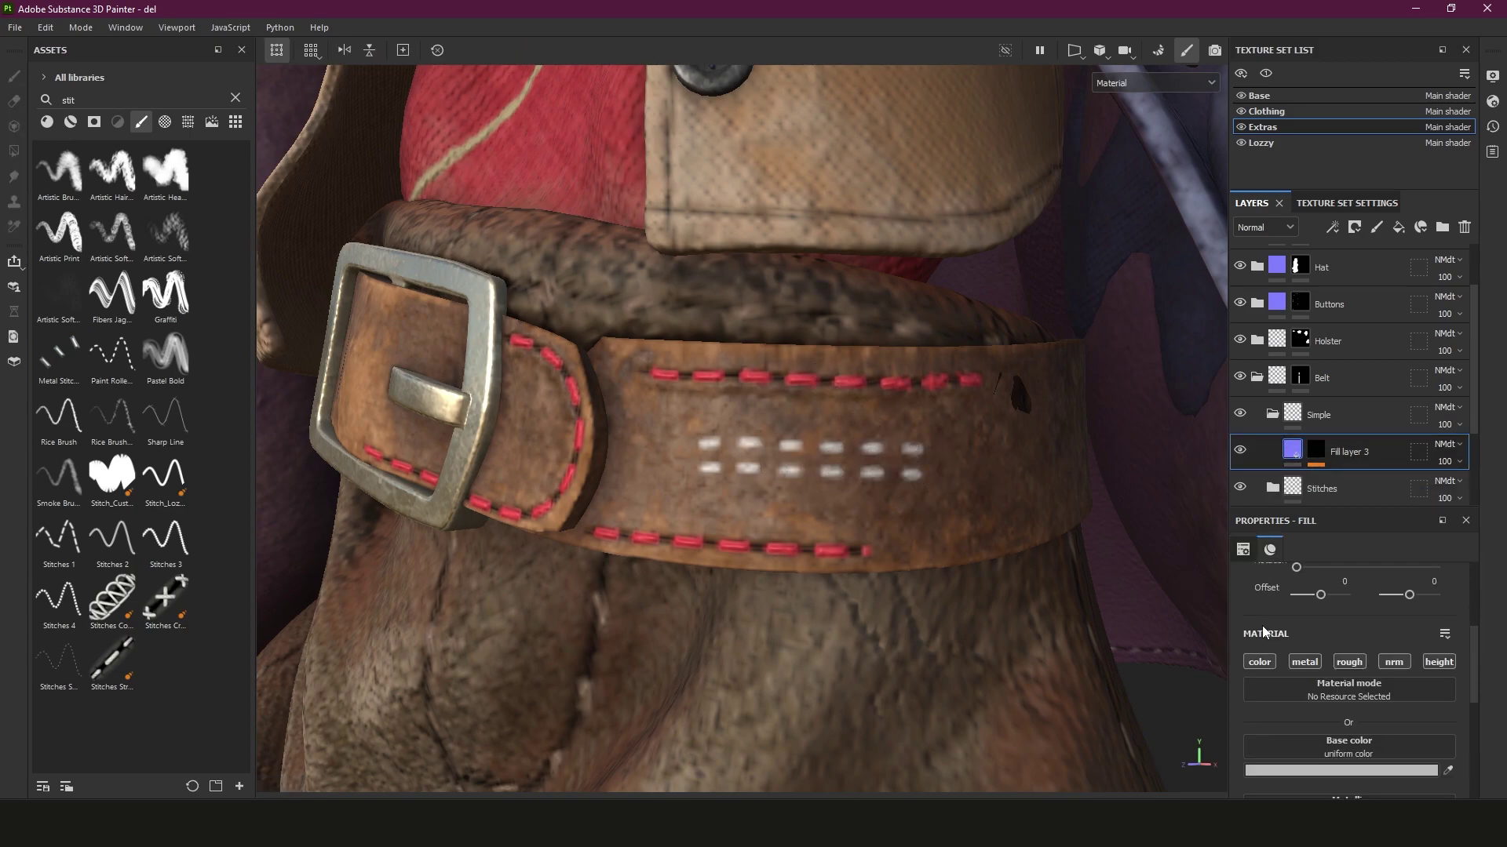
{"action": "left_click", "coordinate": [1325, 722]}
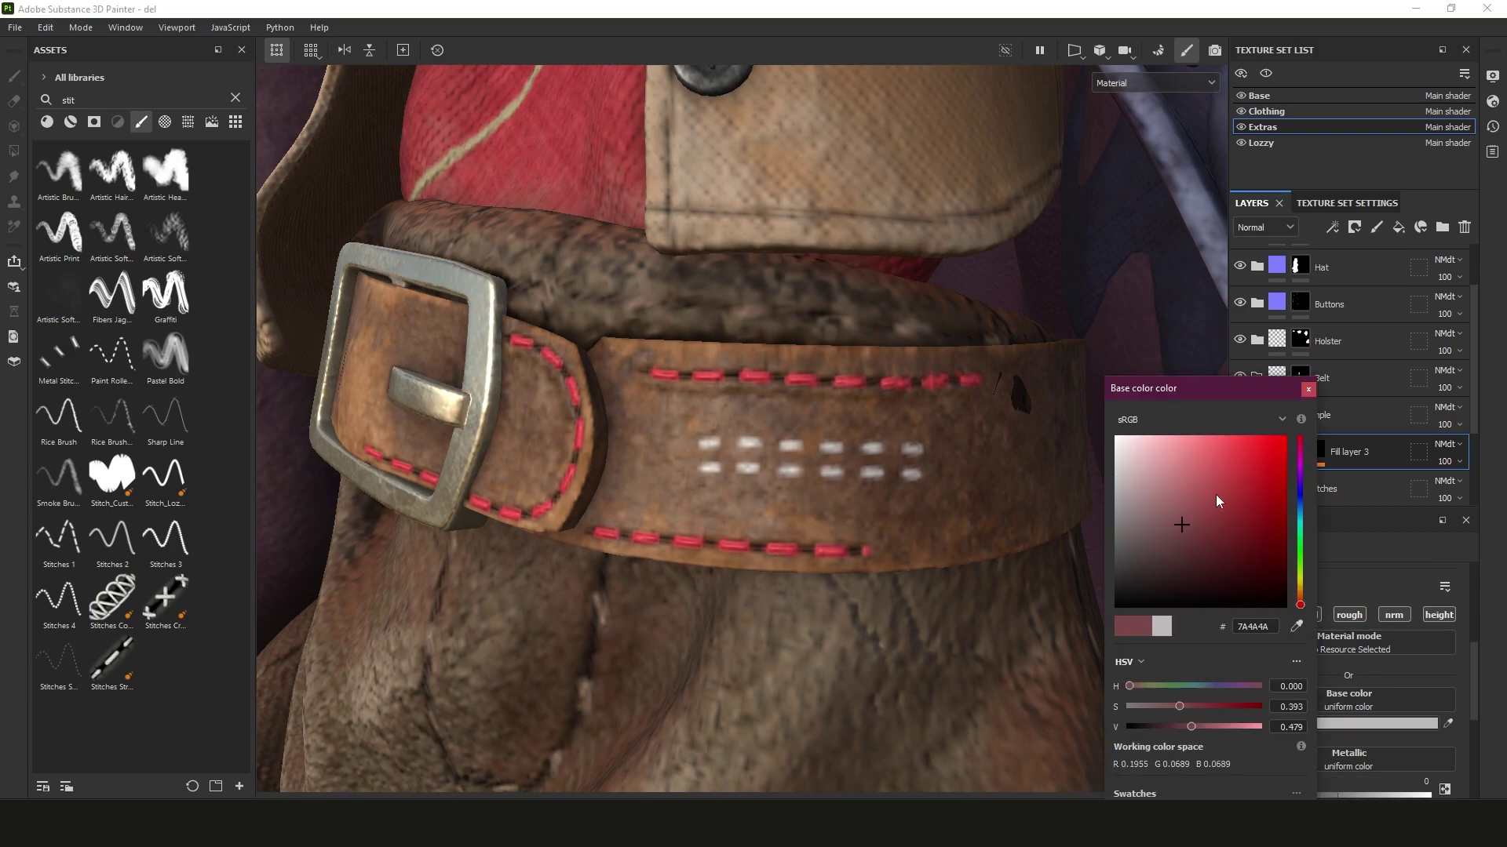
{"action": "left_click_drag", "start_coordinate": [1216, 498], "coordinate": [1240, 510]}
{"action": "left_click_drag", "start_coordinate": [1300, 598], "coordinate": [1300, 581]}
{"action": "left_click_drag", "start_coordinate": [1241, 480], "coordinate": [1253, 477]}
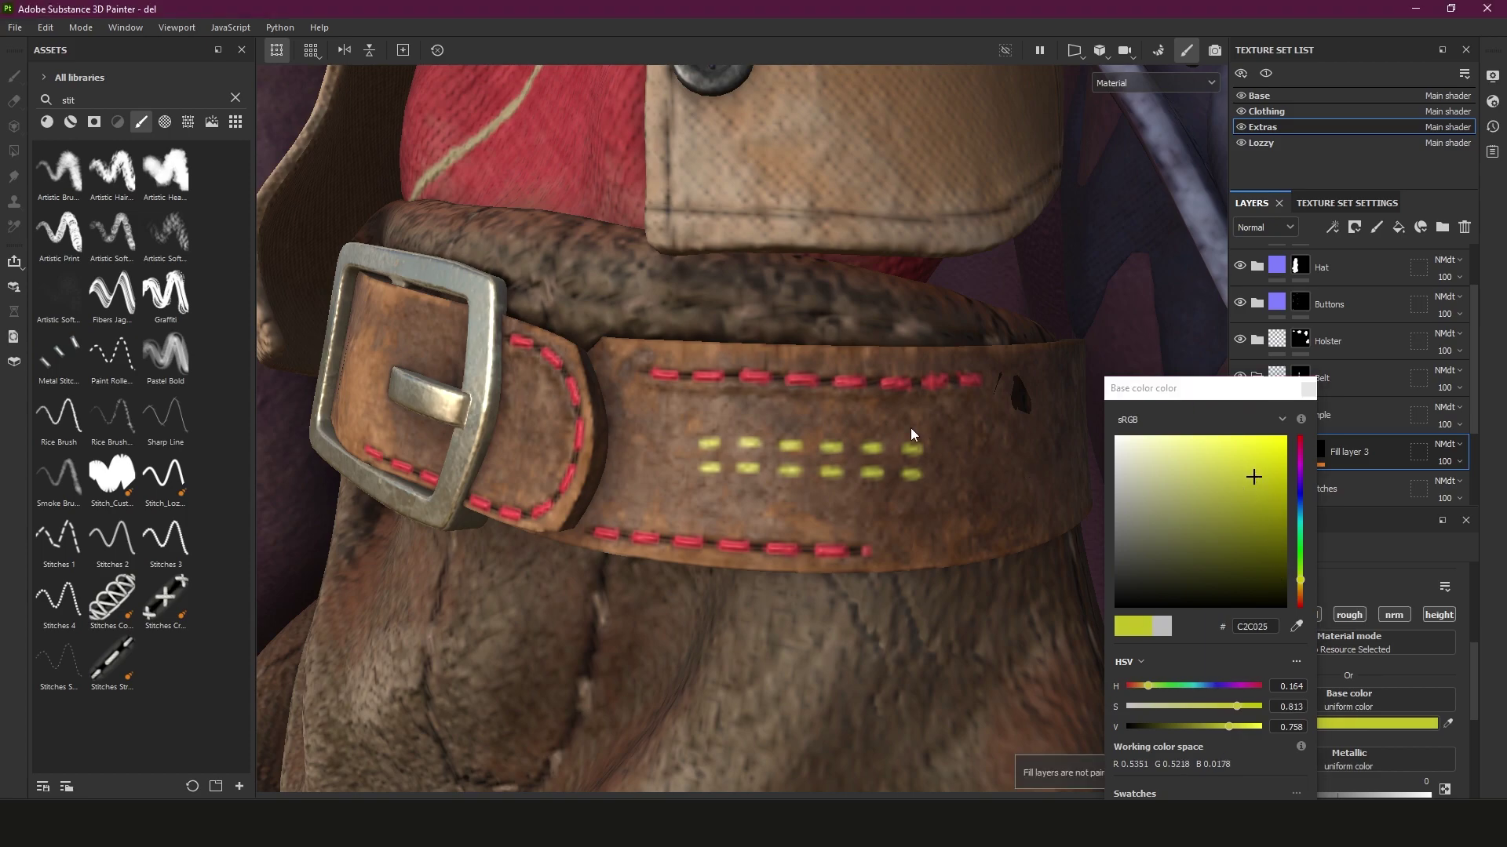
{"action": "left_click", "coordinate": [1306, 389]}
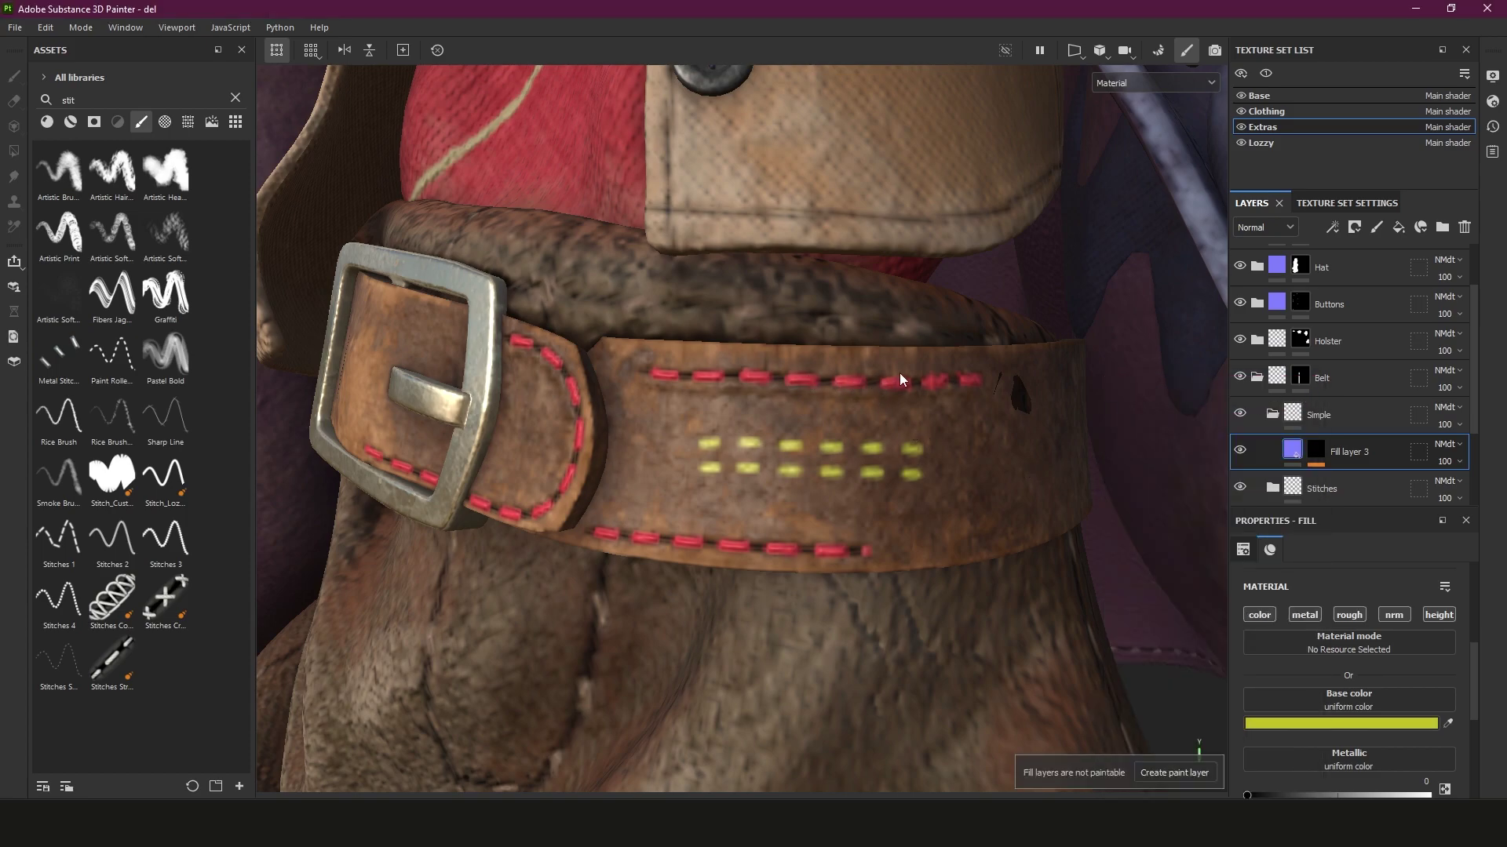
Turn off the fill layer's metallic and roughness channels and set its height to 0.0504
{"action": "mouse_move", "coordinate": [899, 373]}
{"action": "left_mouse_down", "text": "alt"}
{"action": "mouse_move", "coordinate": [881, 383]}
{"action": "mouse_move", "coordinate": [911, 439]}
{"action": "mouse_move", "coordinate": [992, 497]}
{"action": "left_mouse_up", "text": "alt"}
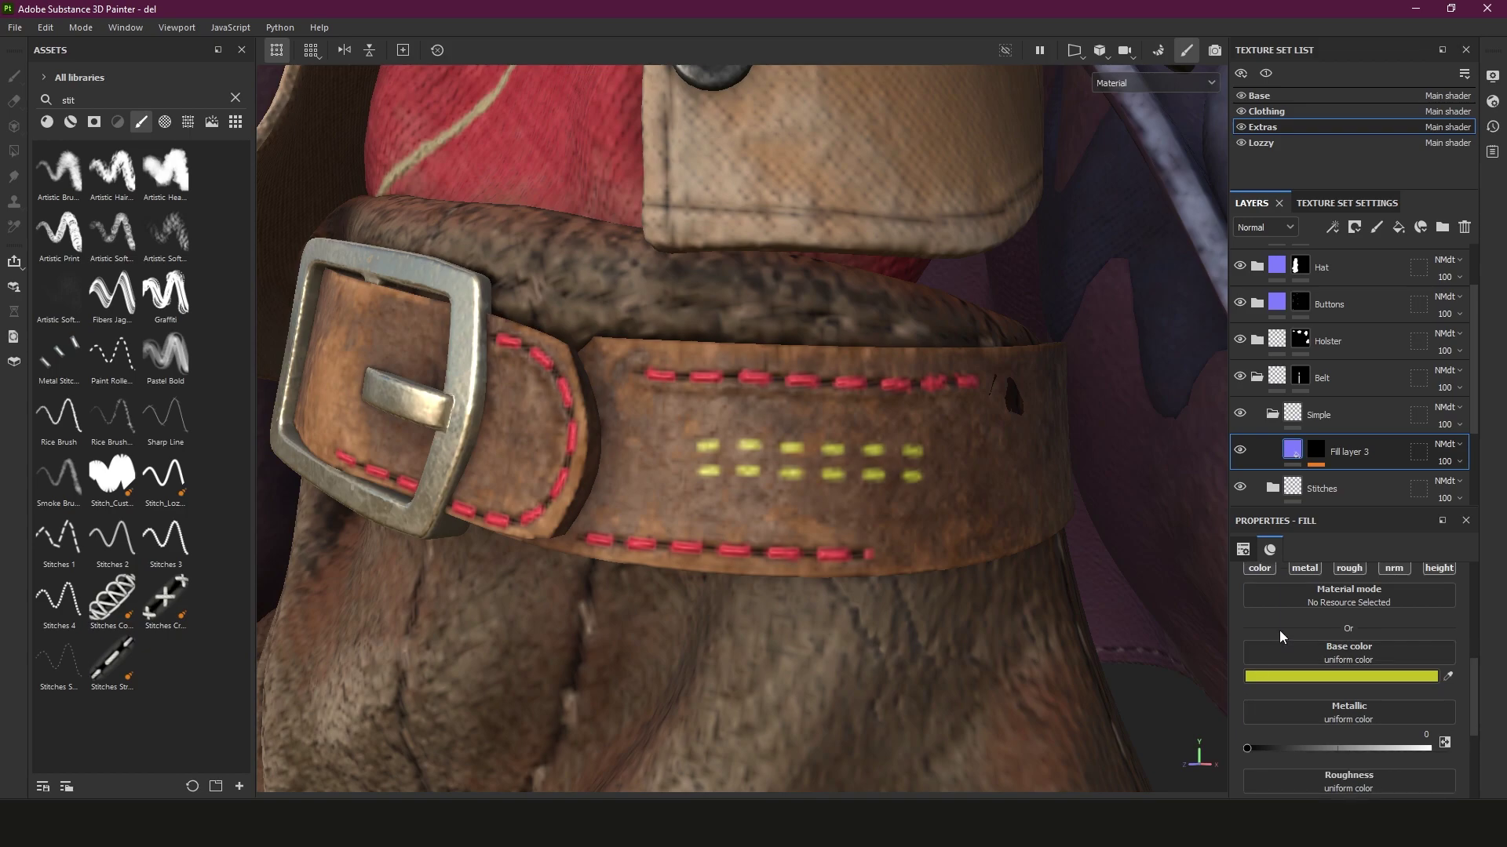
{"action": "left_click", "coordinate": [1305, 615]}
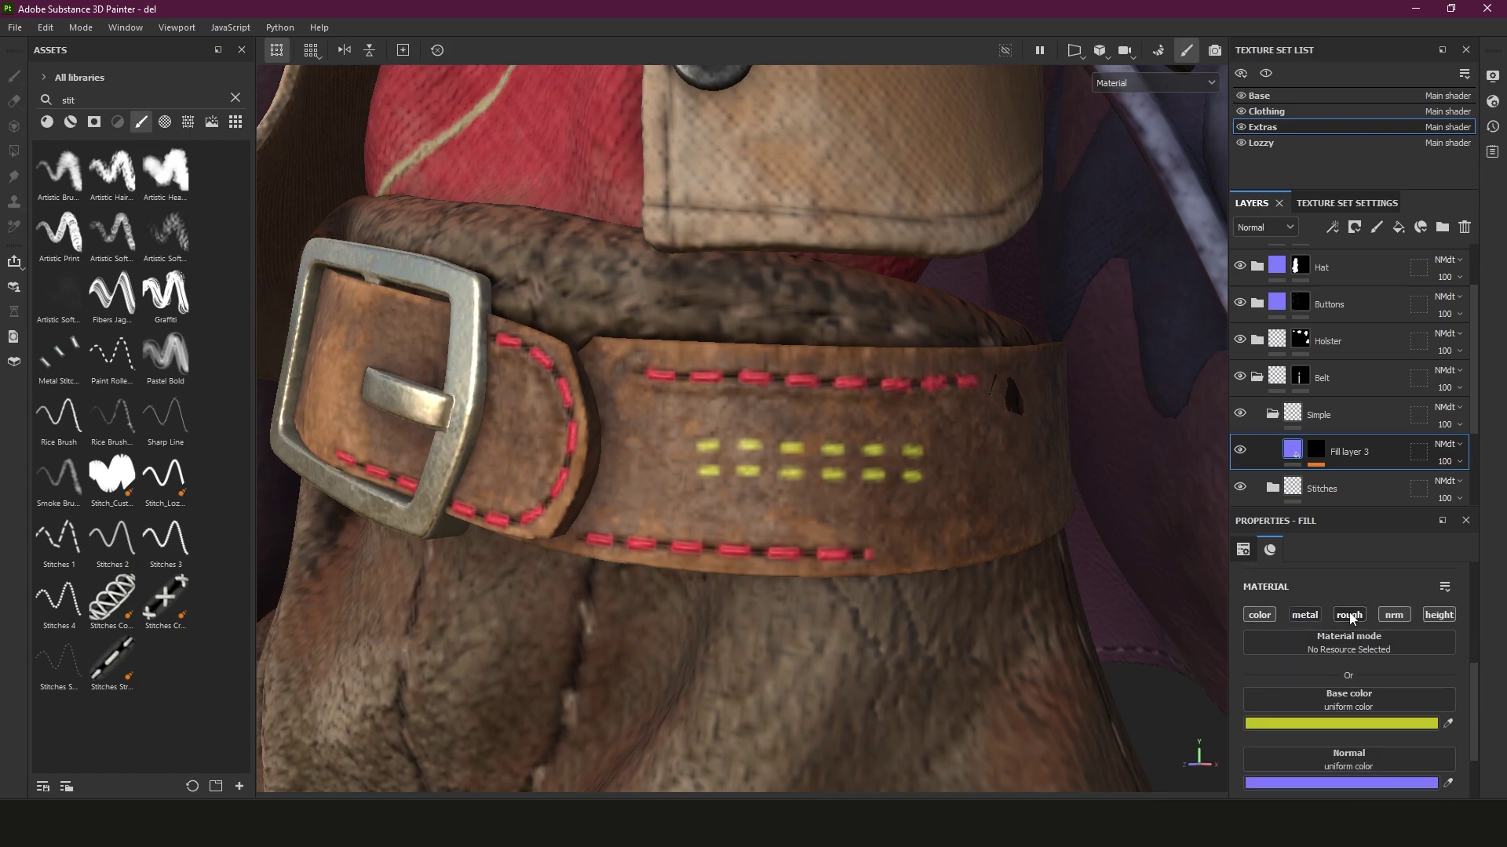
{"action": "left_click_drag", "start_coordinate": [1472, 677], "coordinate": [1475, 704]}
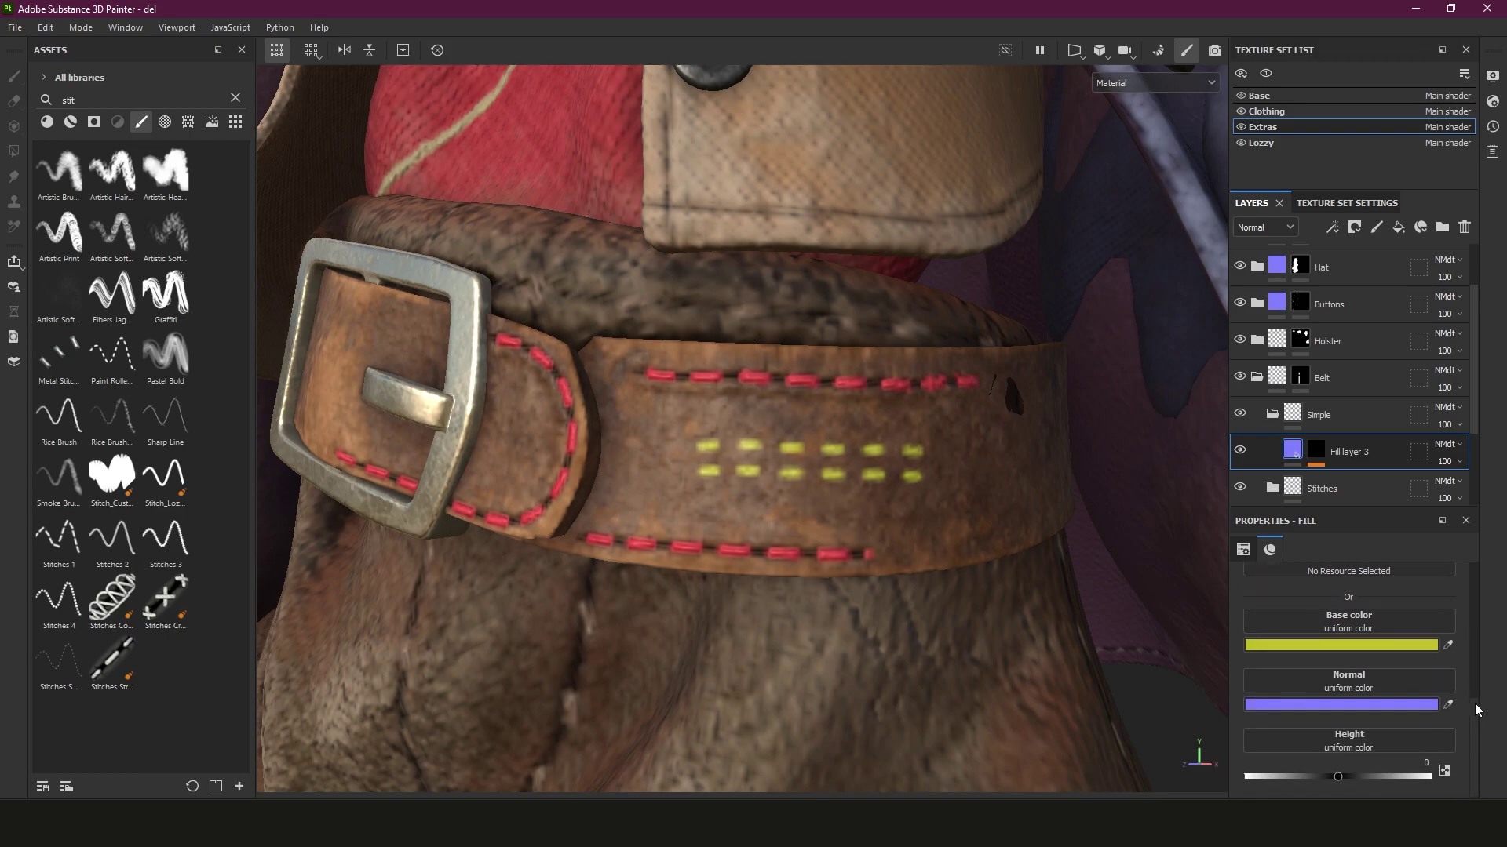
{"action": "mouse_move", "coordinate": [1343, 771]}
{"action": "left_mouse_down"}
{"action": "mouse_move", "coordinate": [1326, 775]}
{"action": "mouse_move", "coordinate": [1342, 776]}
{"action": "left_mouse_up"}
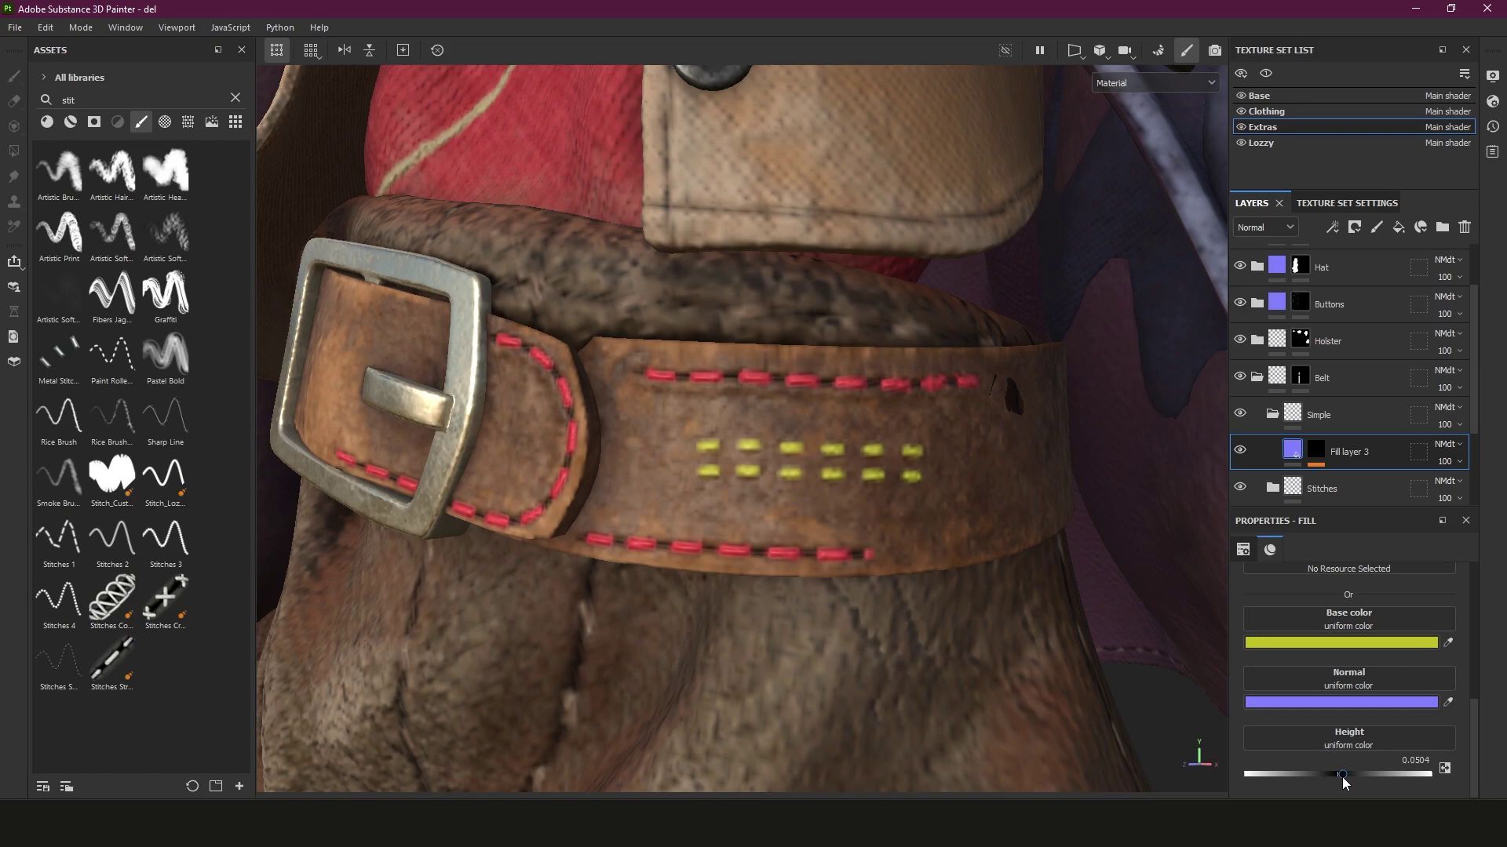
{"action": "right_click_drag", "start_coordinate": [924, 503], "coordinate": [957, 531], "text": "alt"}
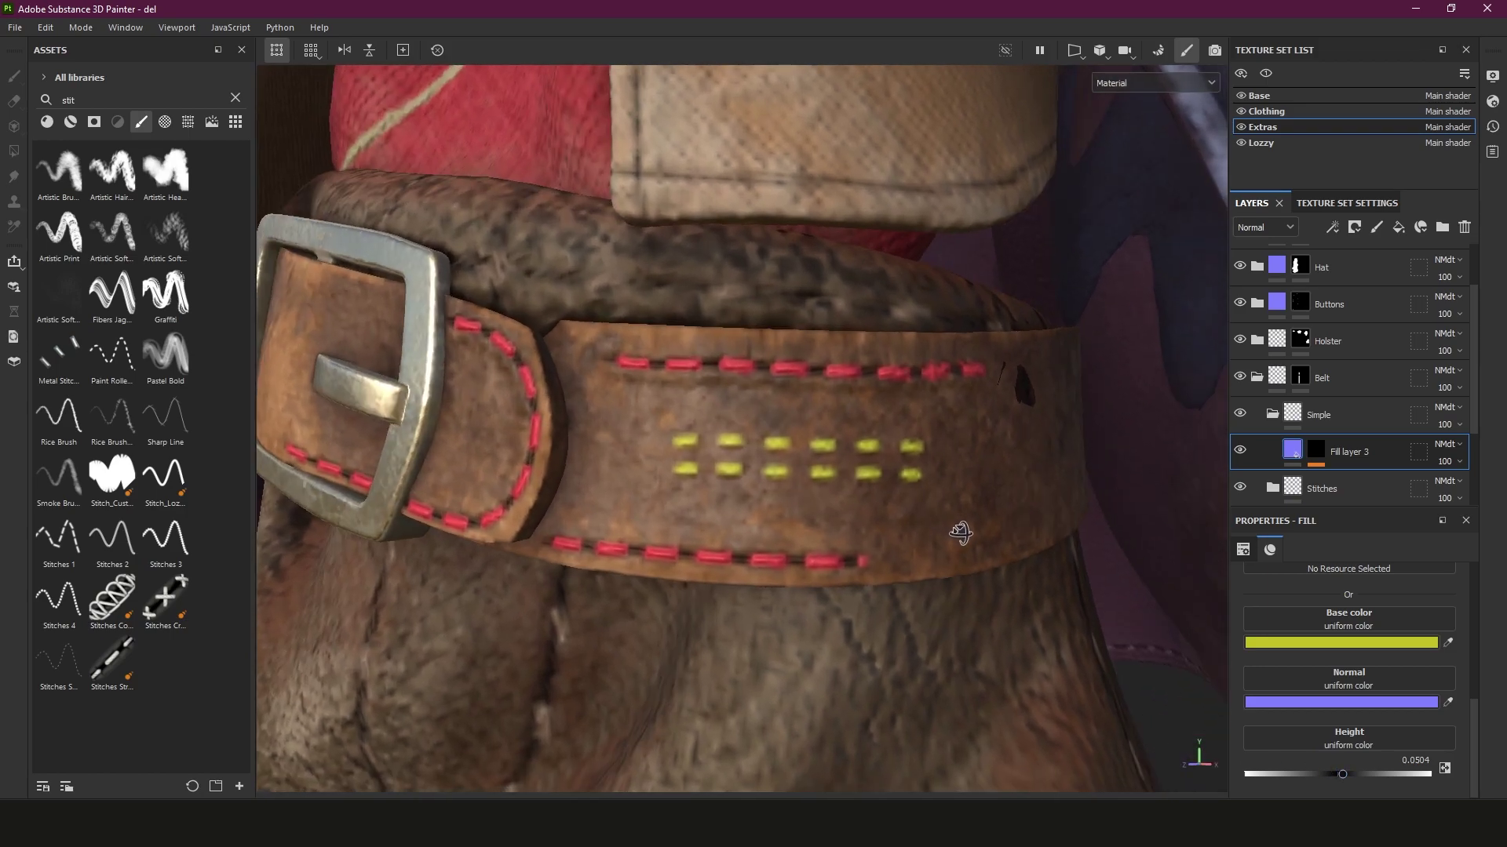
Rename the yellow stitches' fill layer as Stich
{"action": "double_click", "coordinate": [1358, 453]}
{"action": "type", "text": "St"}
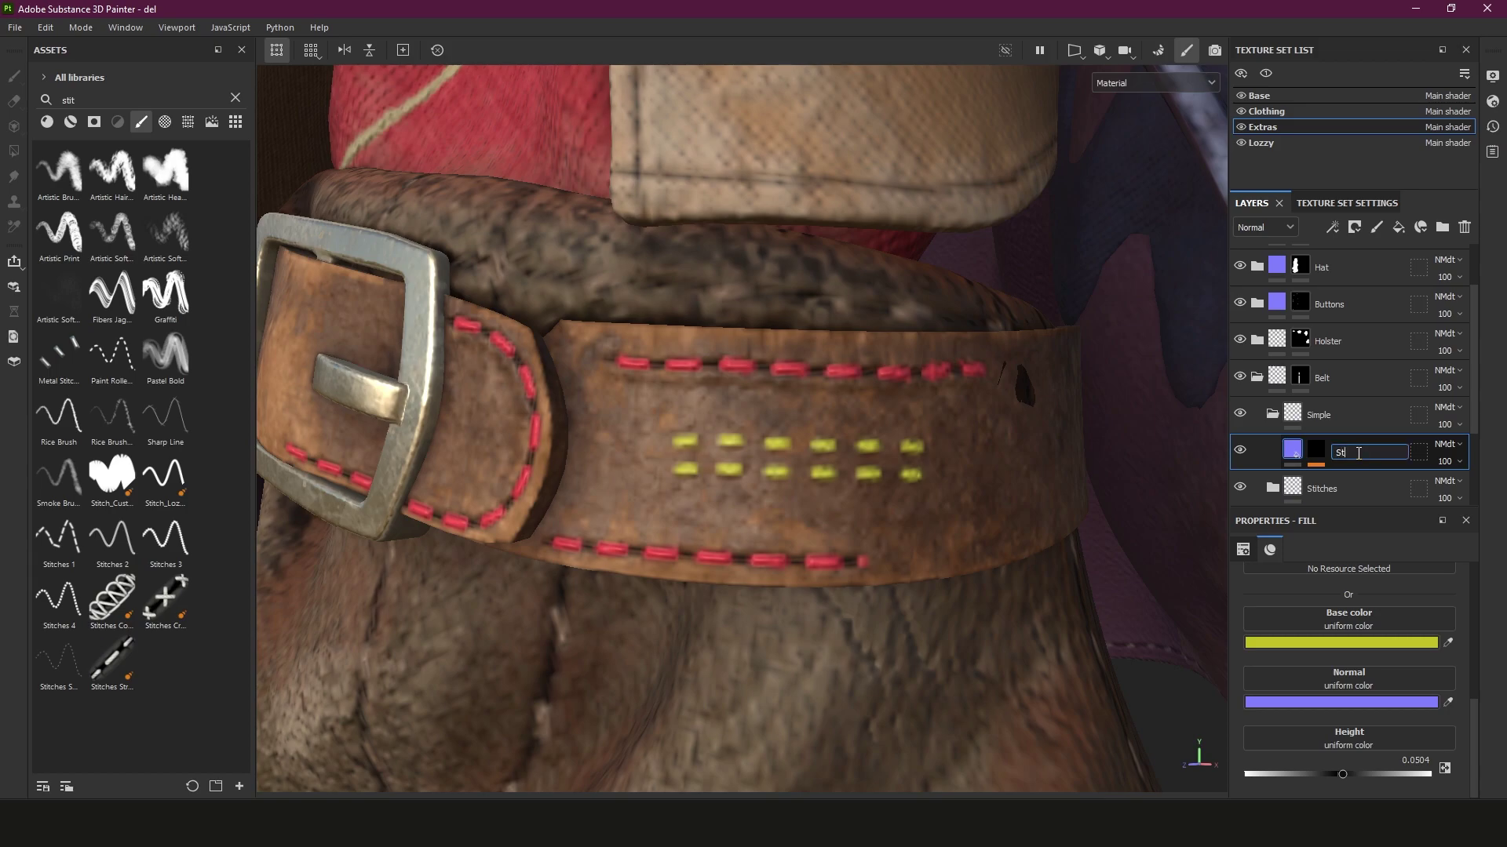
{"action": "type", "text": "ich"}
{"action": "key", "text": "Return"}
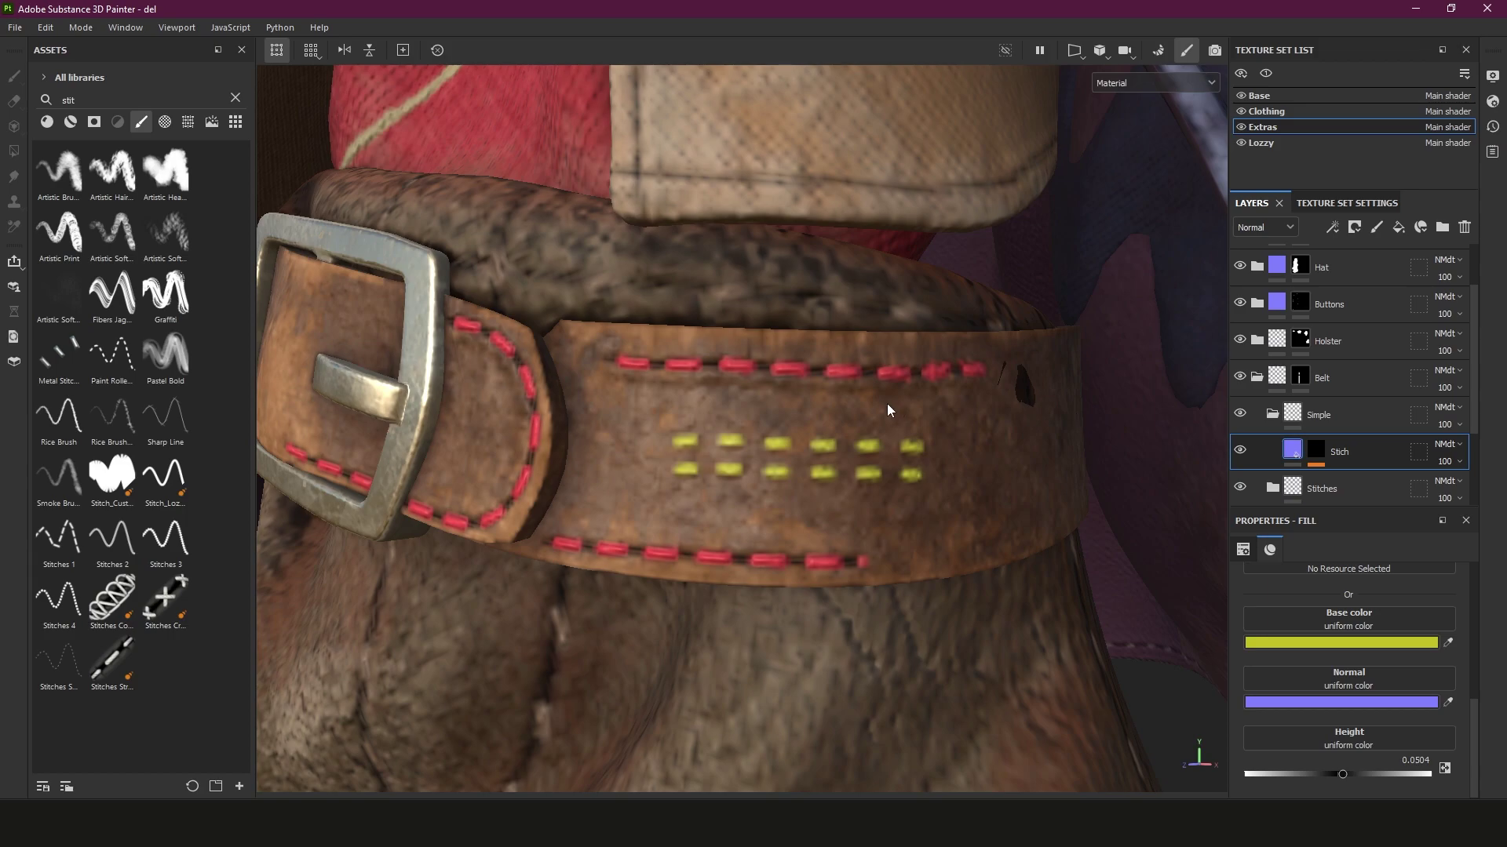
{"action": "left_click_drag", "start_coordinate": [1141, 425], "coordinate": [1028, 440], "text": "alt"}
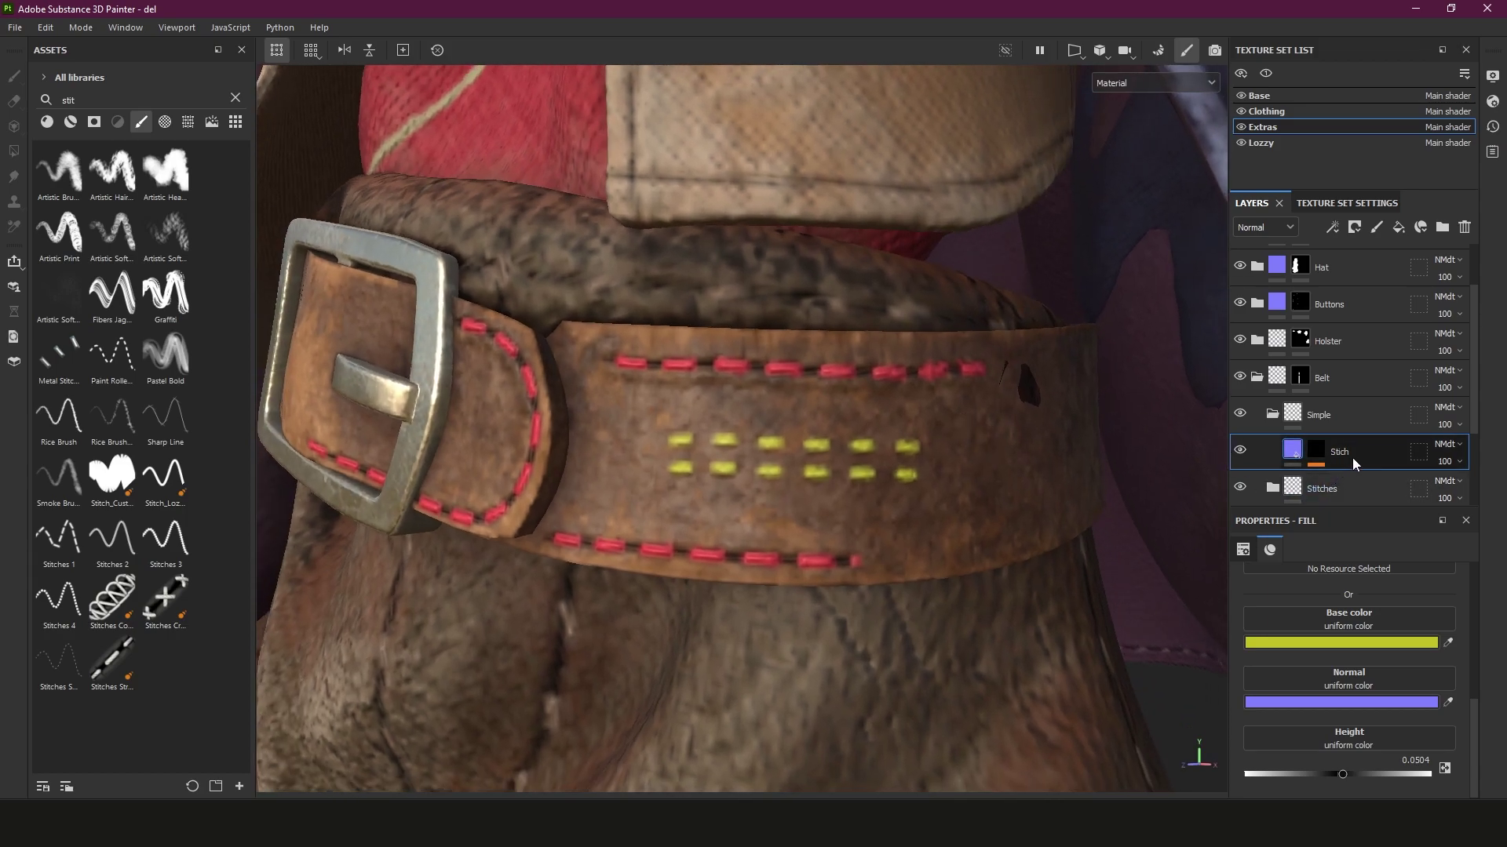
Duplicate the Stich layer and rename the copy as Blur
{"action": "key", "text": "ctrl+d"}
{"action": "double_click", "coordinate": [1349, 455]}
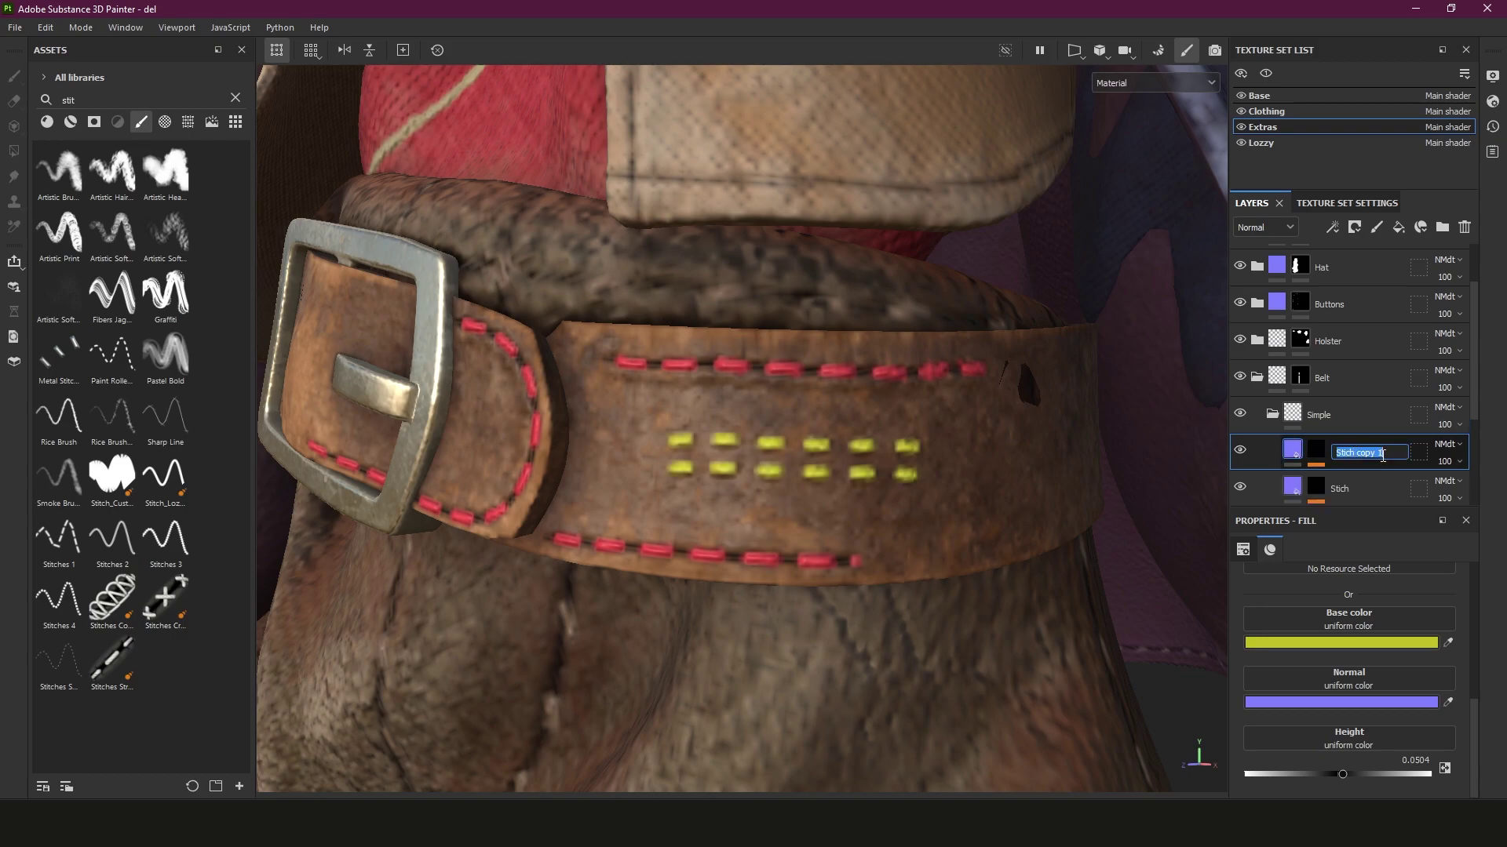
{"action": "type", "text": "Blur"}
{"action": "key", "text": "Return"}
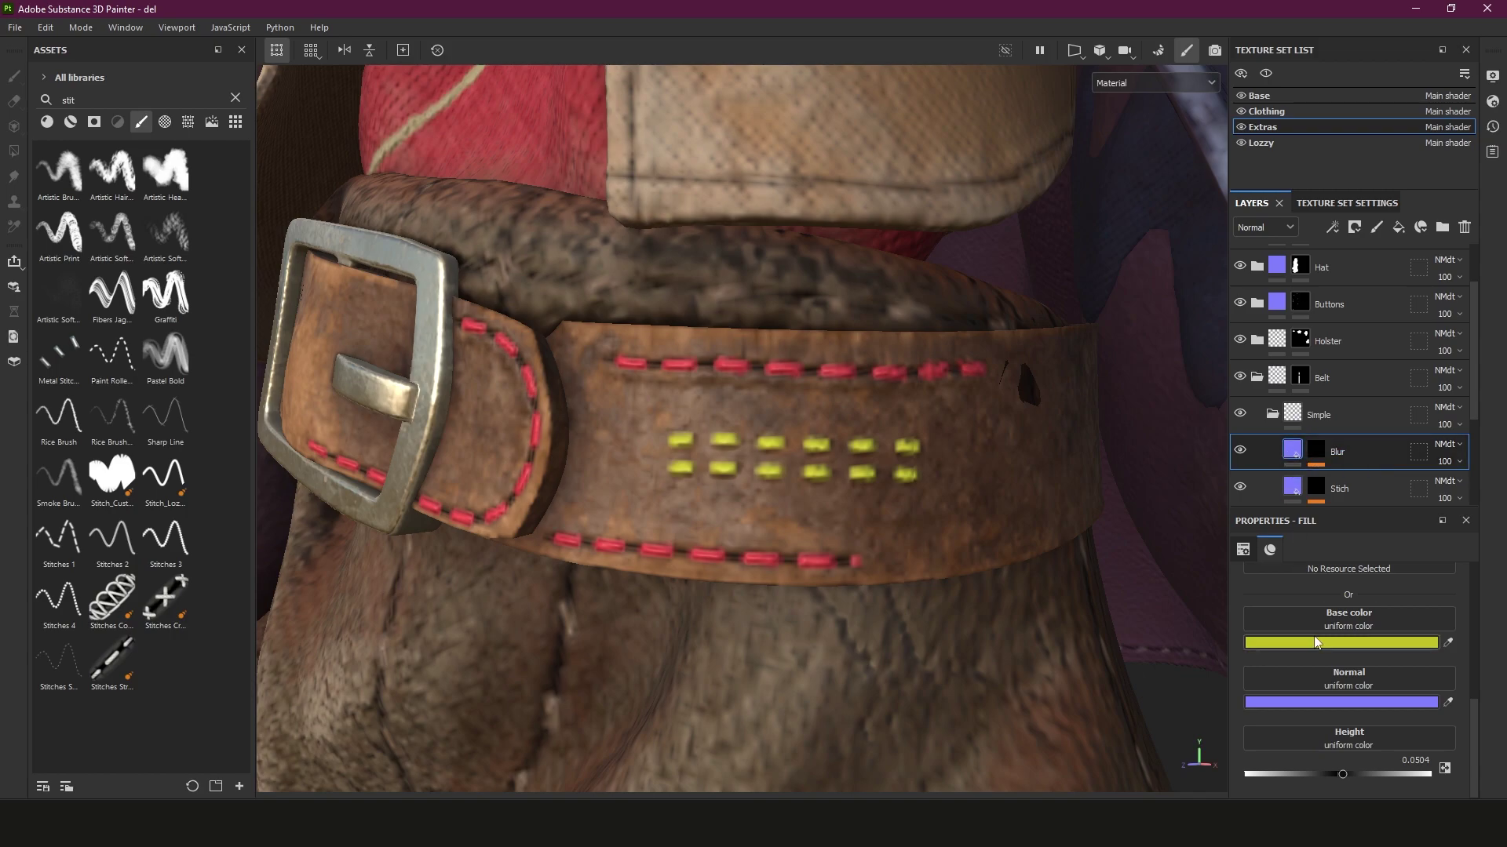
Turn off the Blur layer's color channel and add a Blur filter with low intensity to its mask
{"action": "scroll", "coordinate": [1278, 623], "scroll_direction": "up", "scroll_amount": 2}
{"action": "left_click", "coordinate": [1259, 628]}
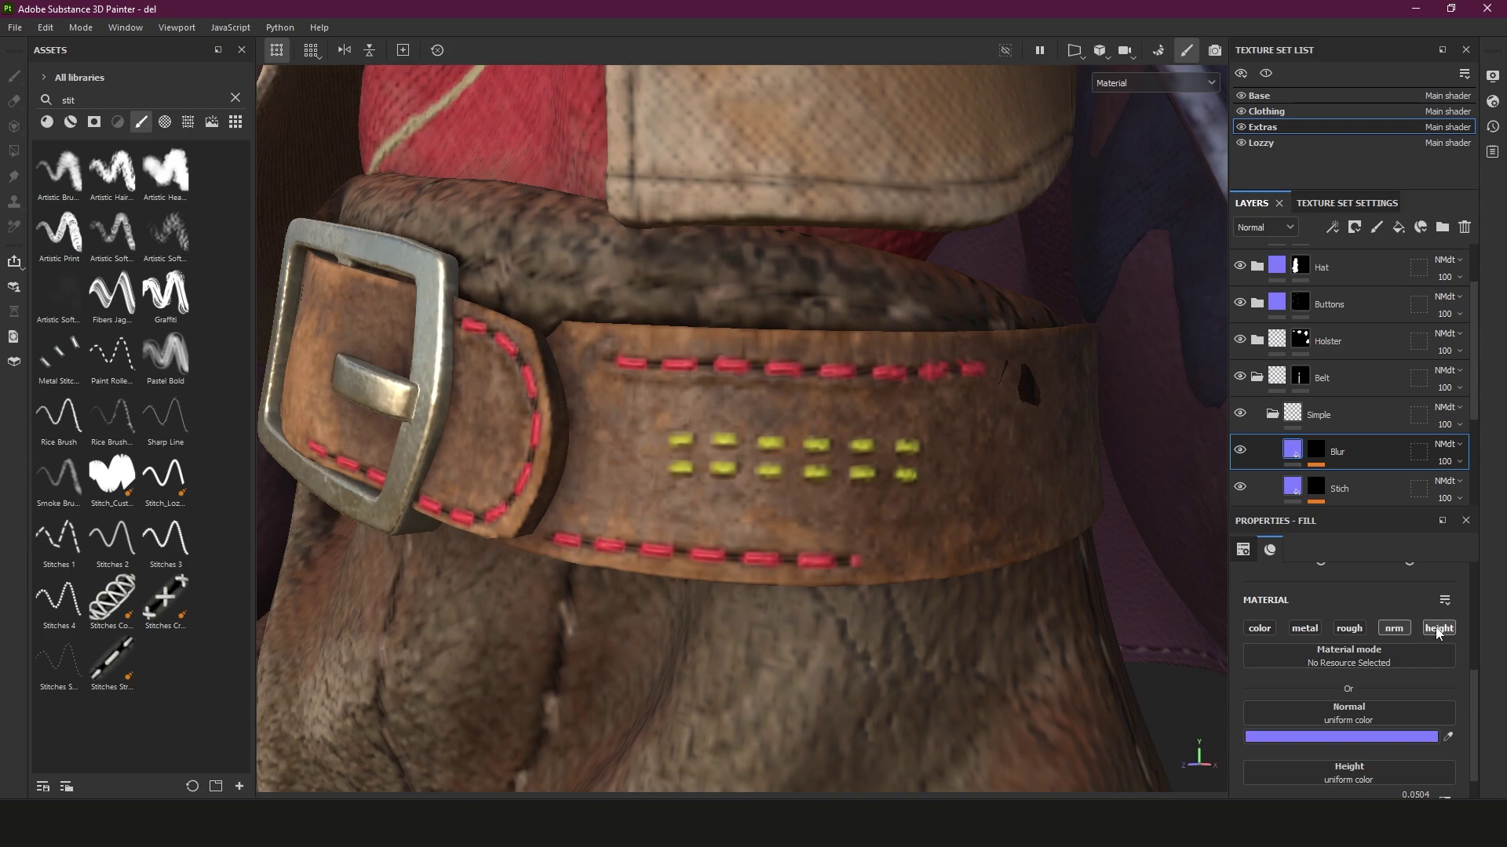
{"action": "left_click", "coordinate": [1316, 457]}
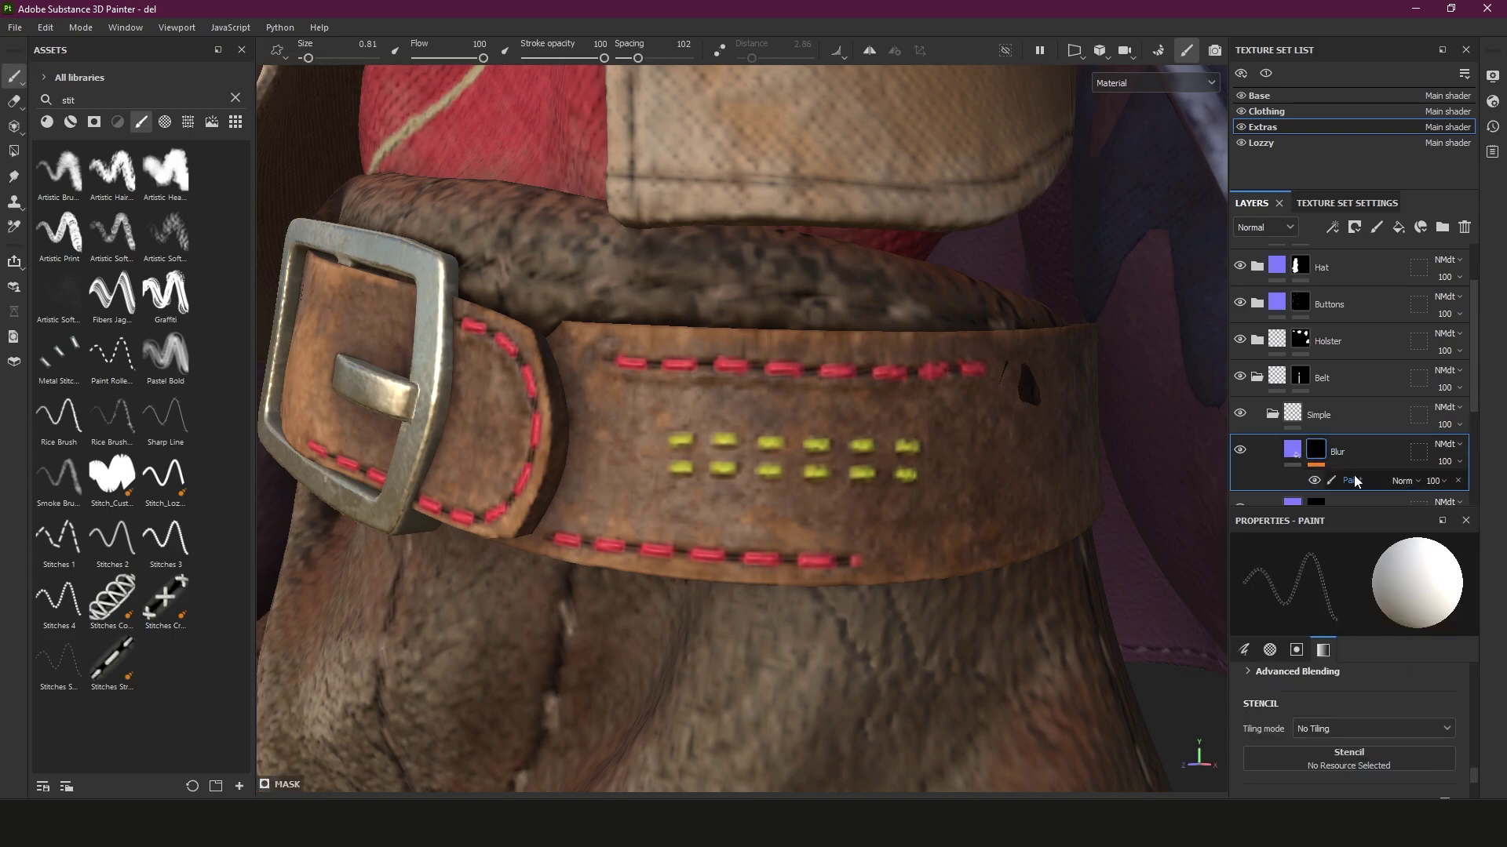
{"action": "right_click", "coordinate": [1315, 454]}
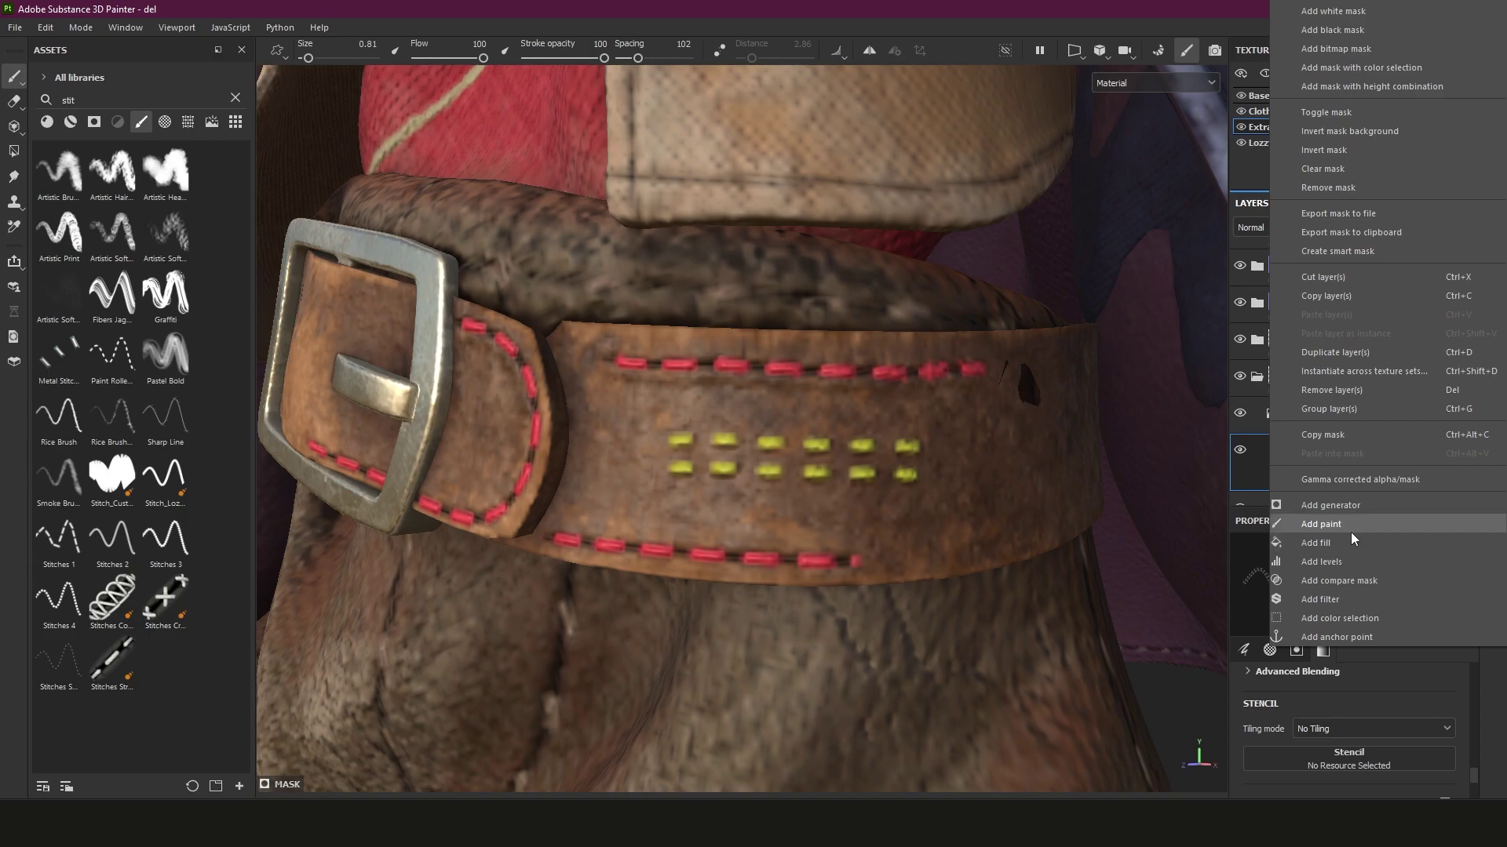
{"action": "left_click", "coordinate": [1349, 598]}
{"action": "left_click", "coordinate": [1357, 588]}
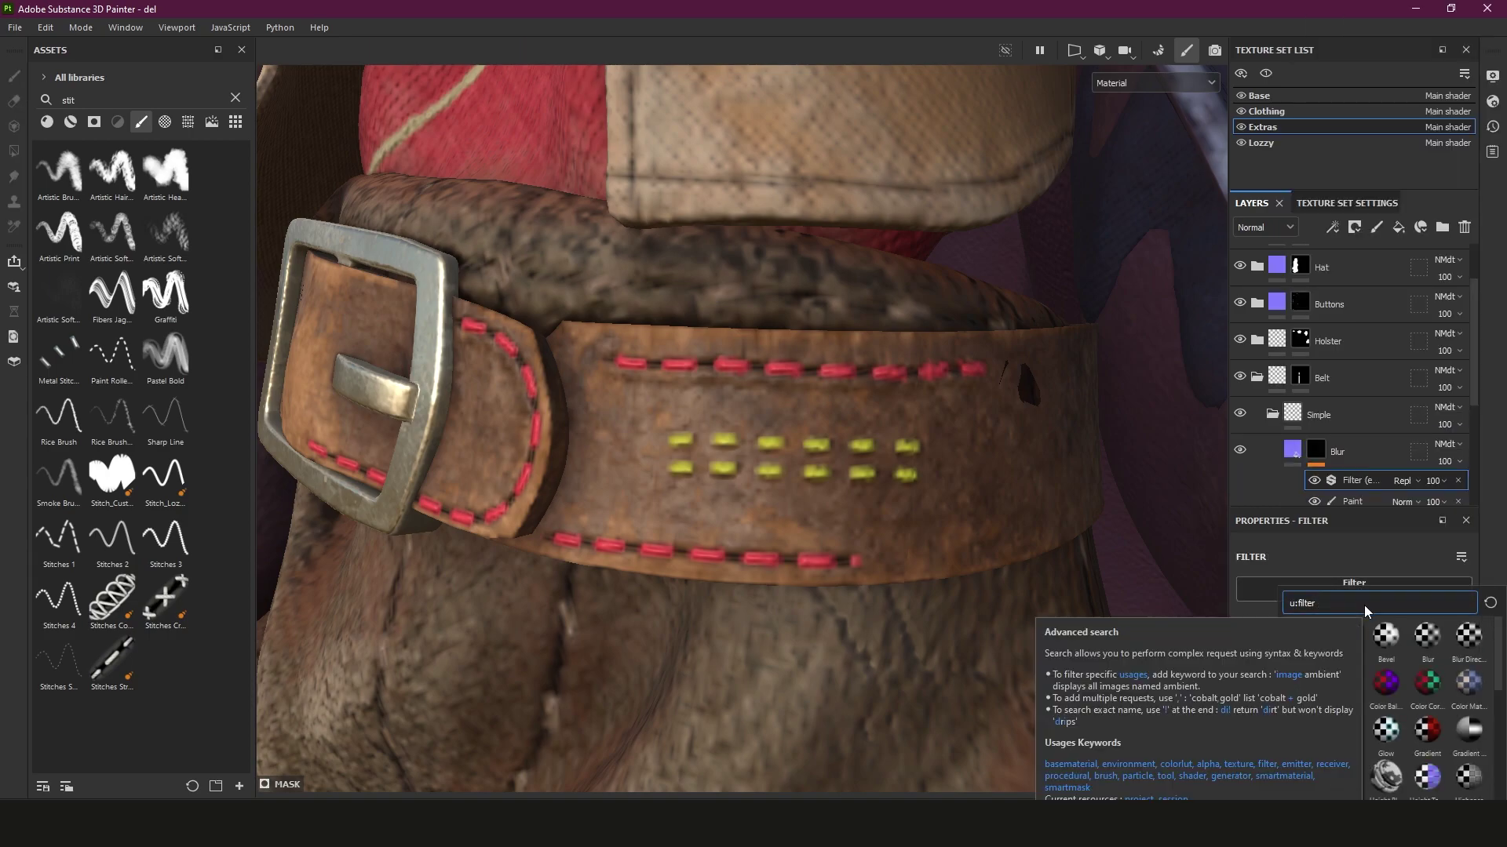
{"action": "type", "text": "blur"}
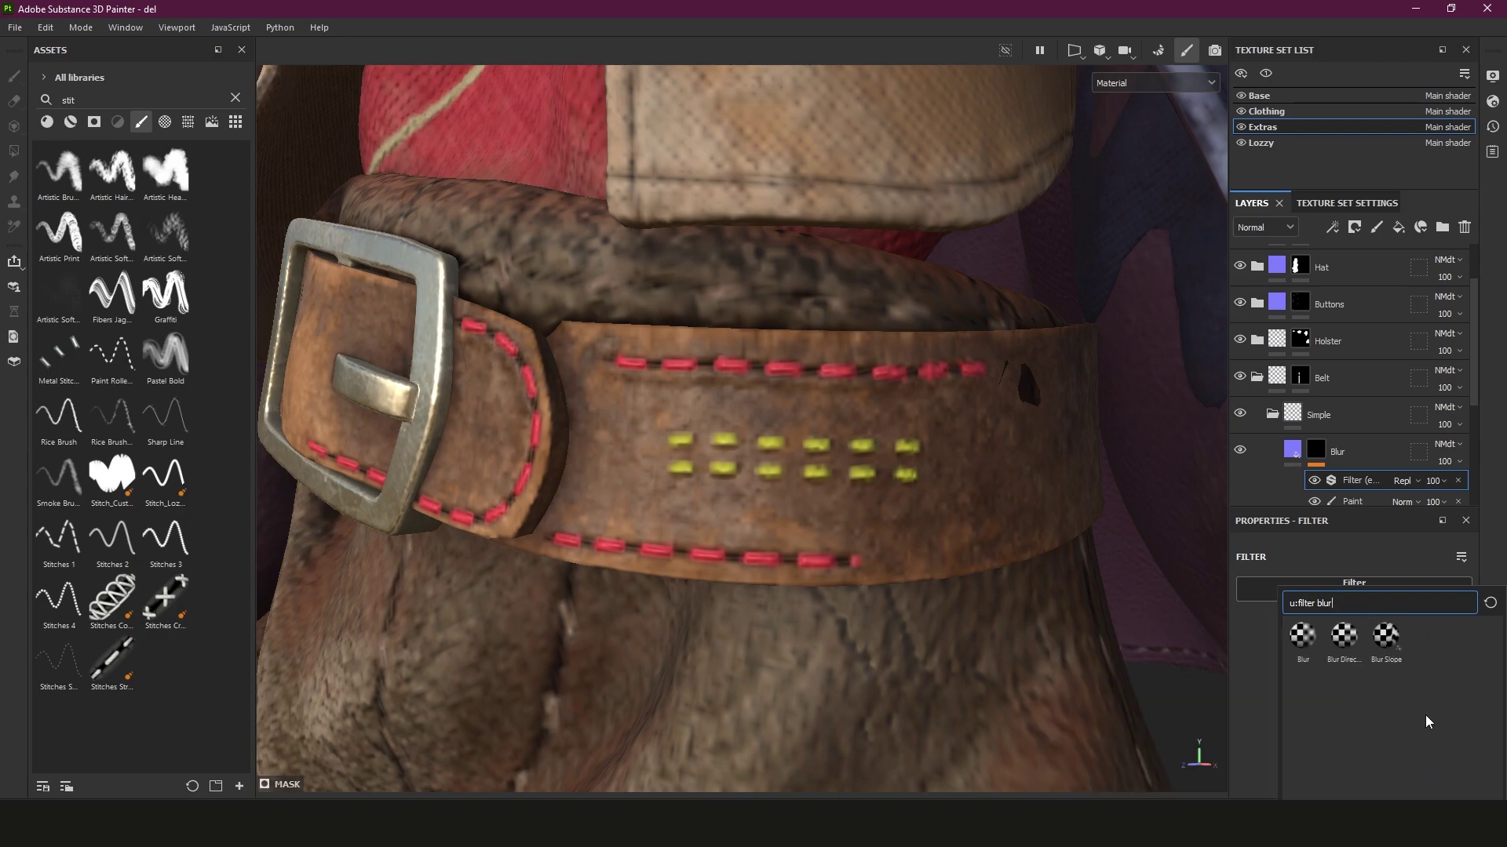
{"action": "left_click", "coordinate": [1300, 647]}
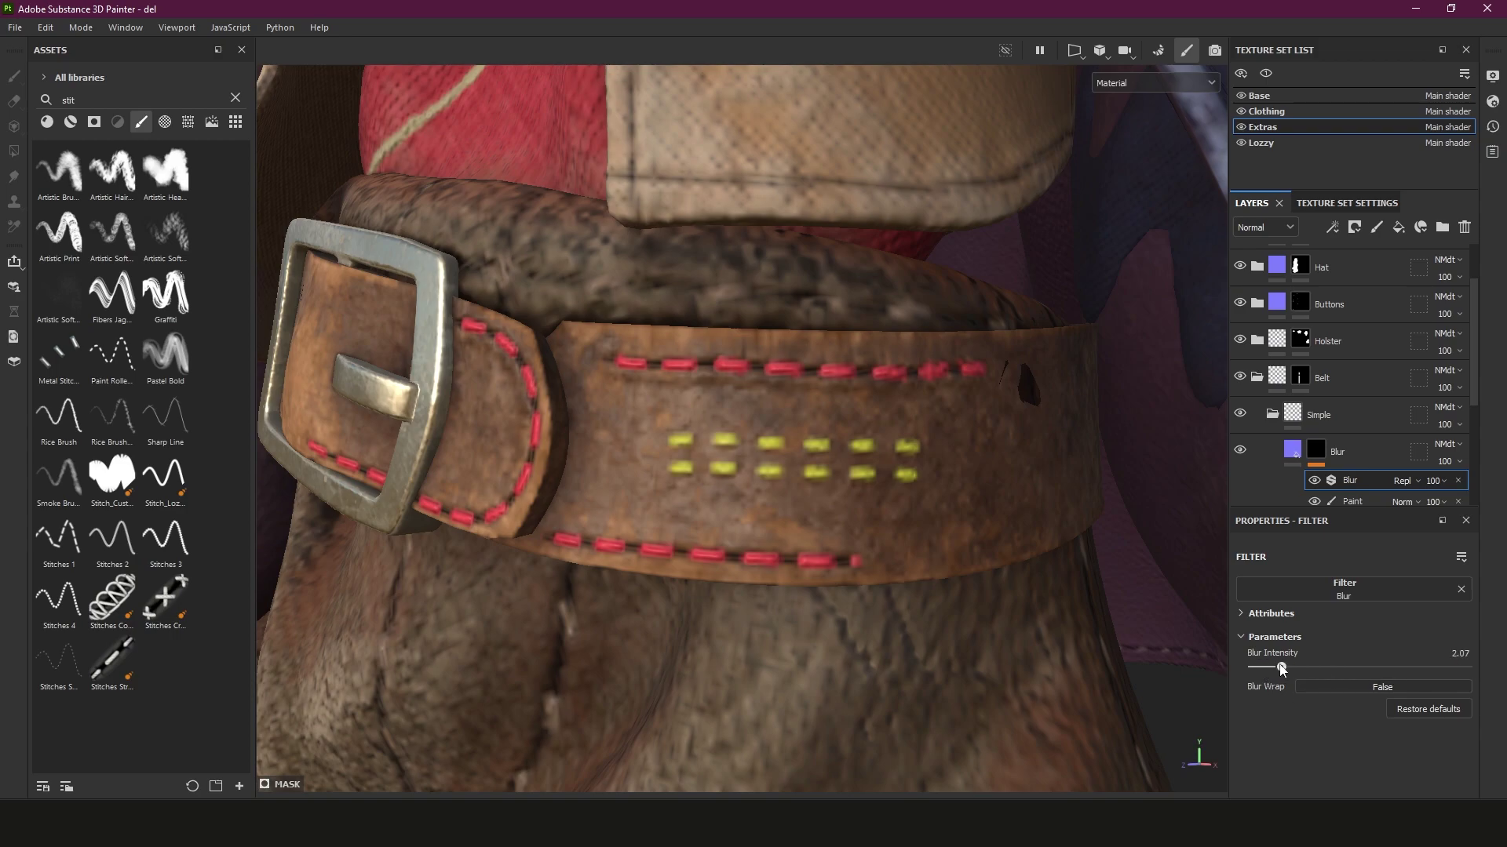
{"action": "left_click_drag", "start_coordinate": [1263, 667], "coordinate": [1257, 670]}
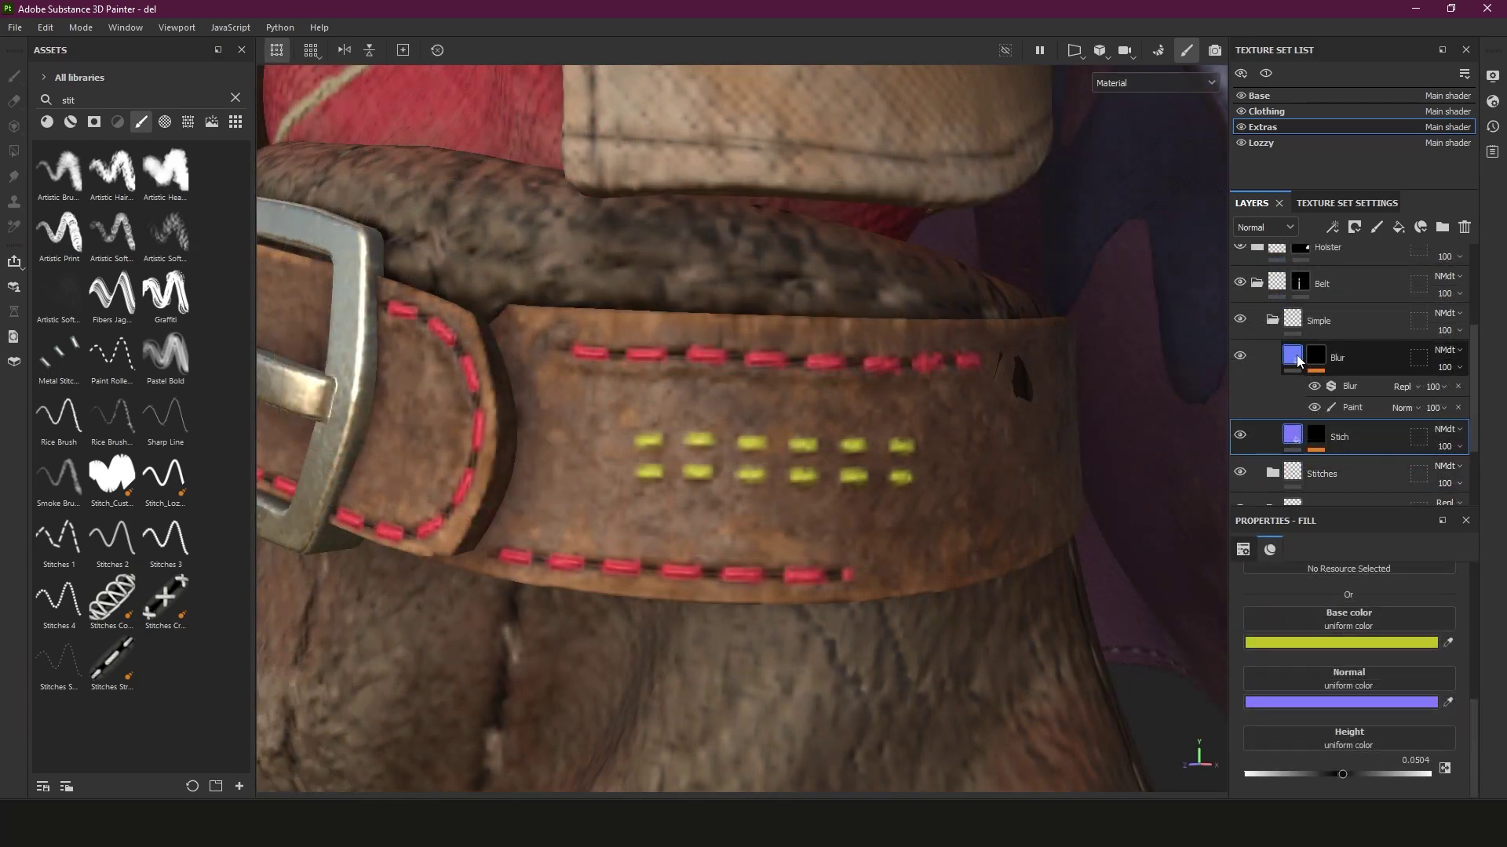
Set the Blur layer's height to -0.4034 and the blur intensity of its mask filter to 0.3
{"action": "left_click", "coordinate": [1273, 361]}
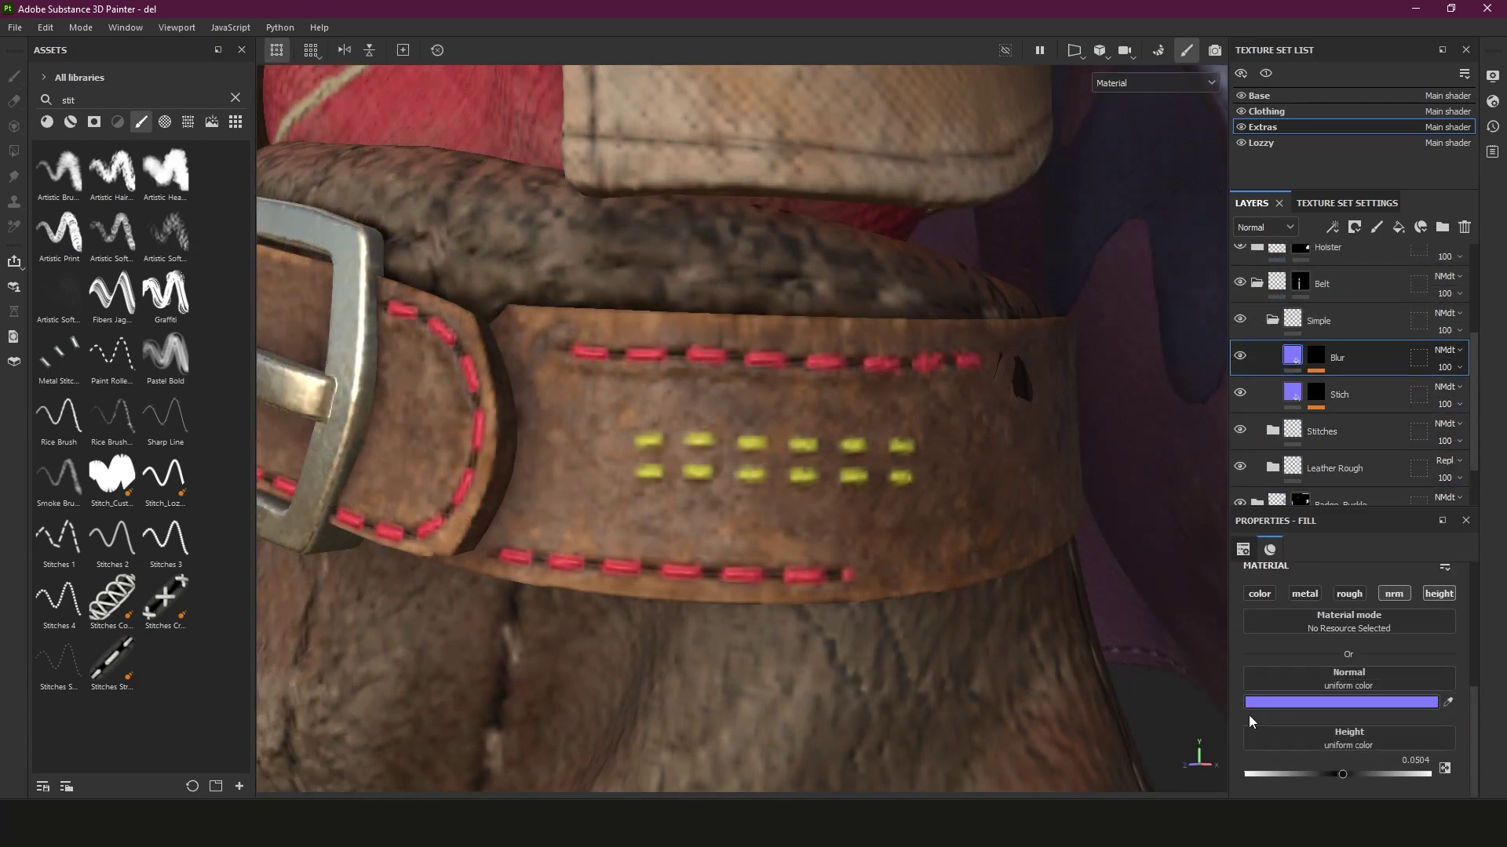
{"action": "left_click_drag", "start_coordinate": [1343, 774], "coordinate": [1300, 779]}
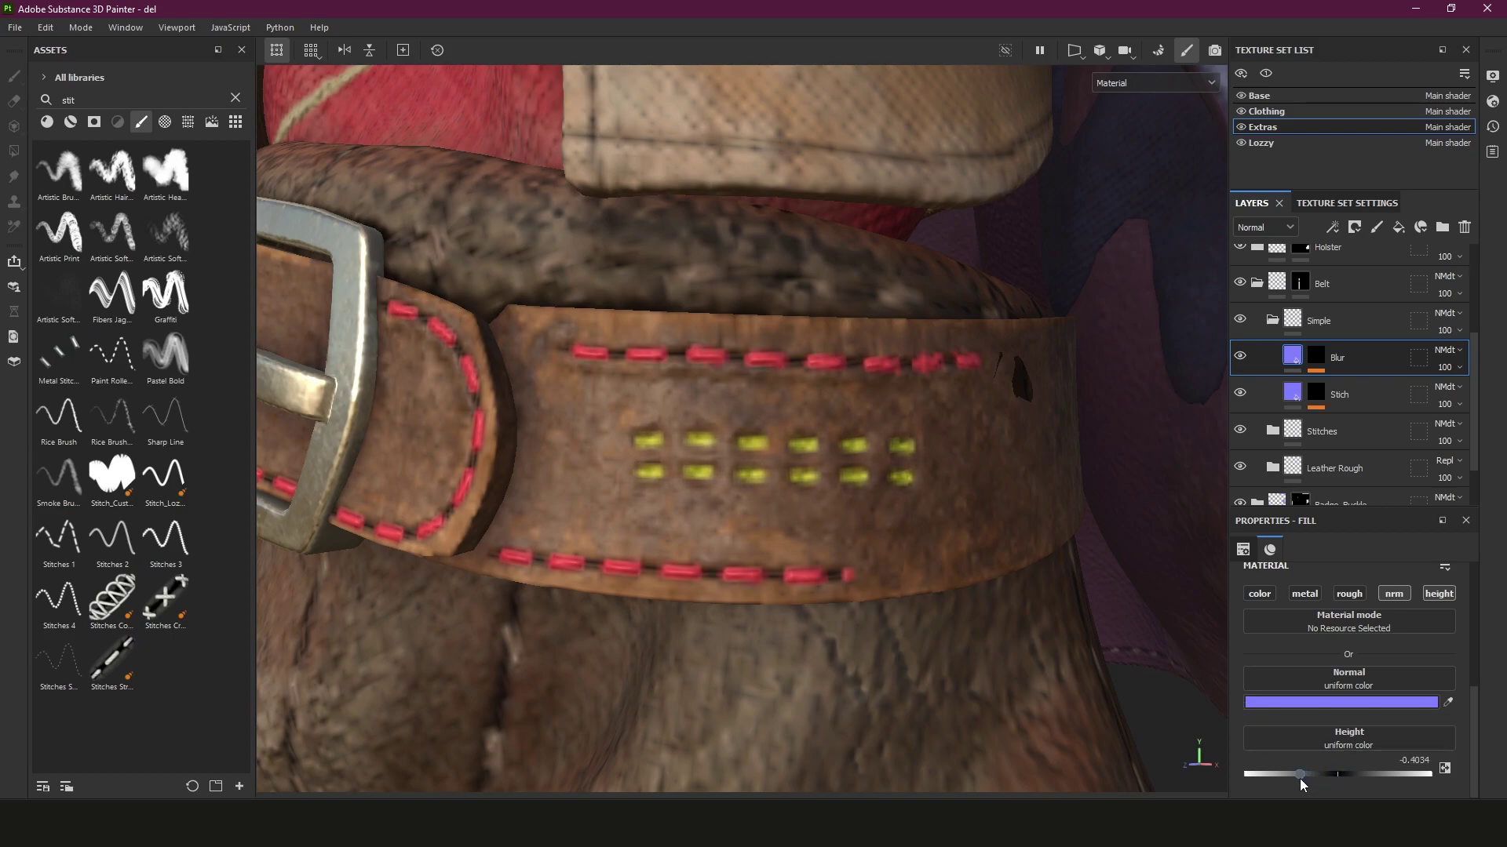
{"action": "left_click", "coordinate": [1314, 360]}
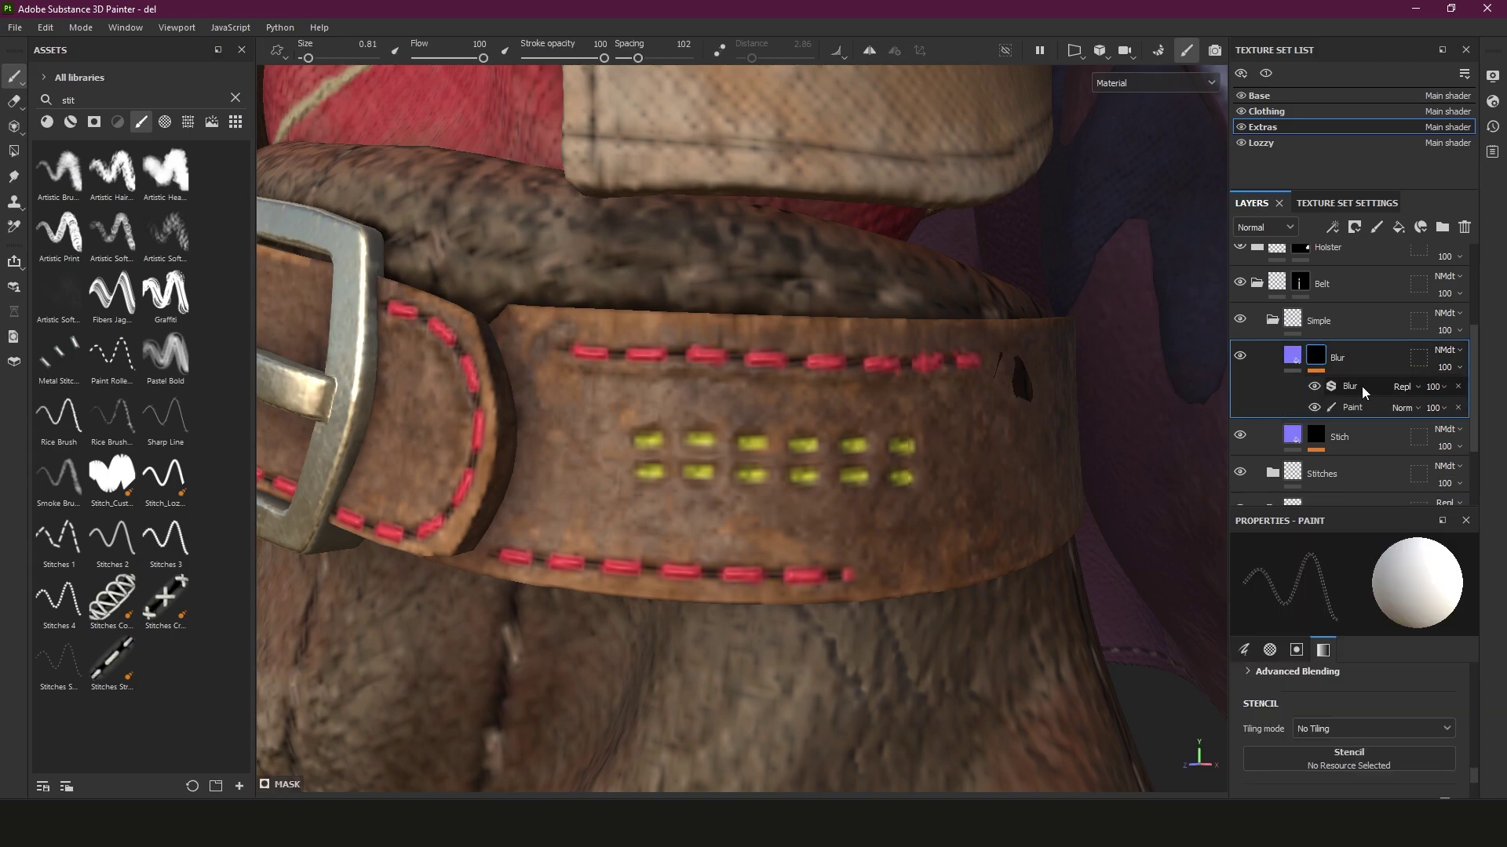
{"action": "left_click", "coordinate": [1362, 386]}
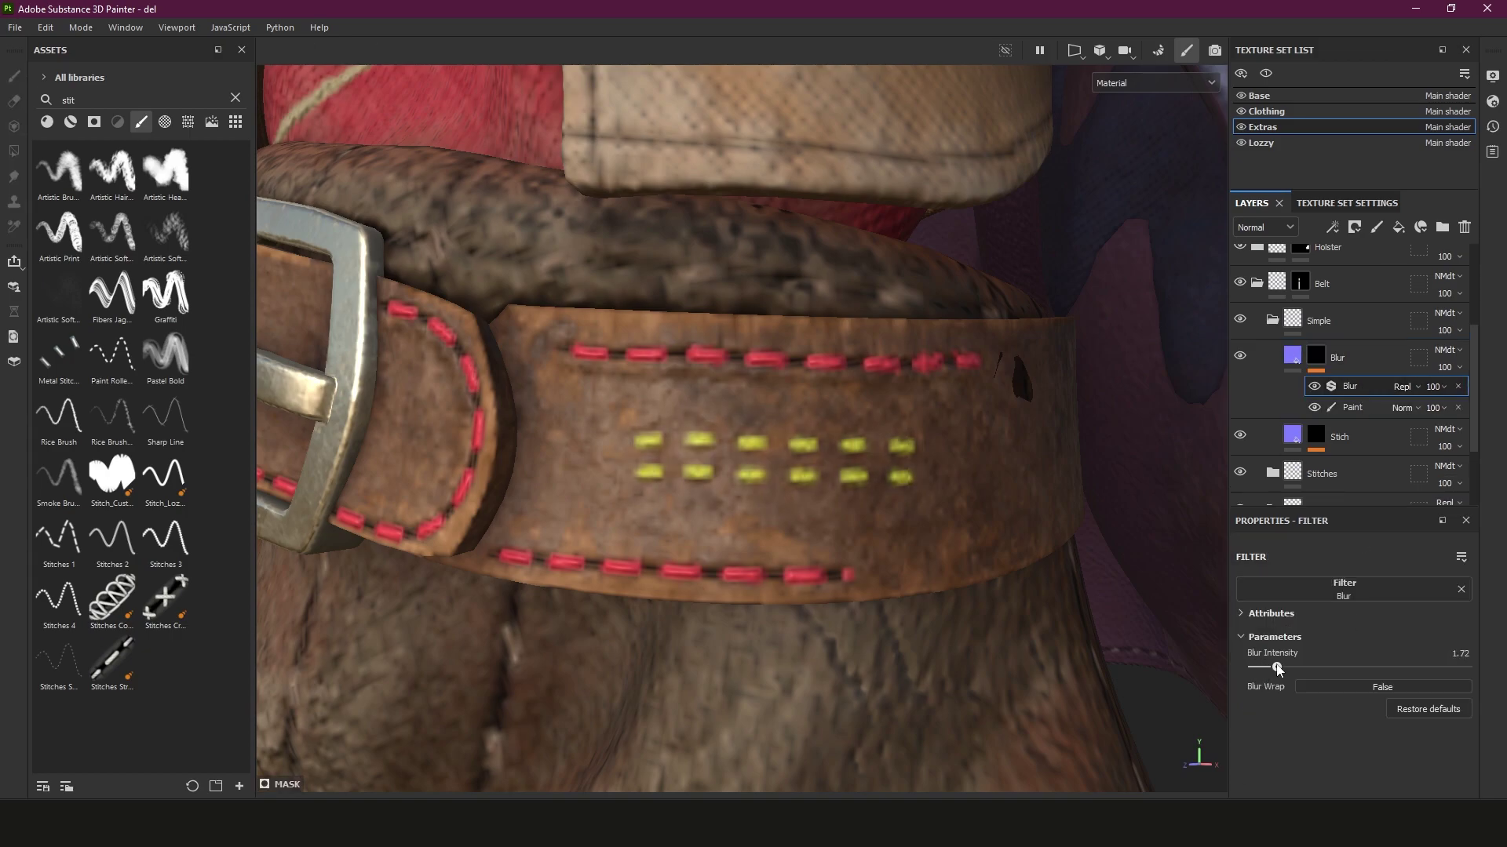
{"action": "mouse_move", "coordinate": [1256, 668]}
{"action": "left_mouse_down"}
{"action": "mouse_move", "coordinate": [1331, 667]}
{"action": "mouse_move", "coordinate": [1257, 671]}
{"action": "left_mouse_up"}
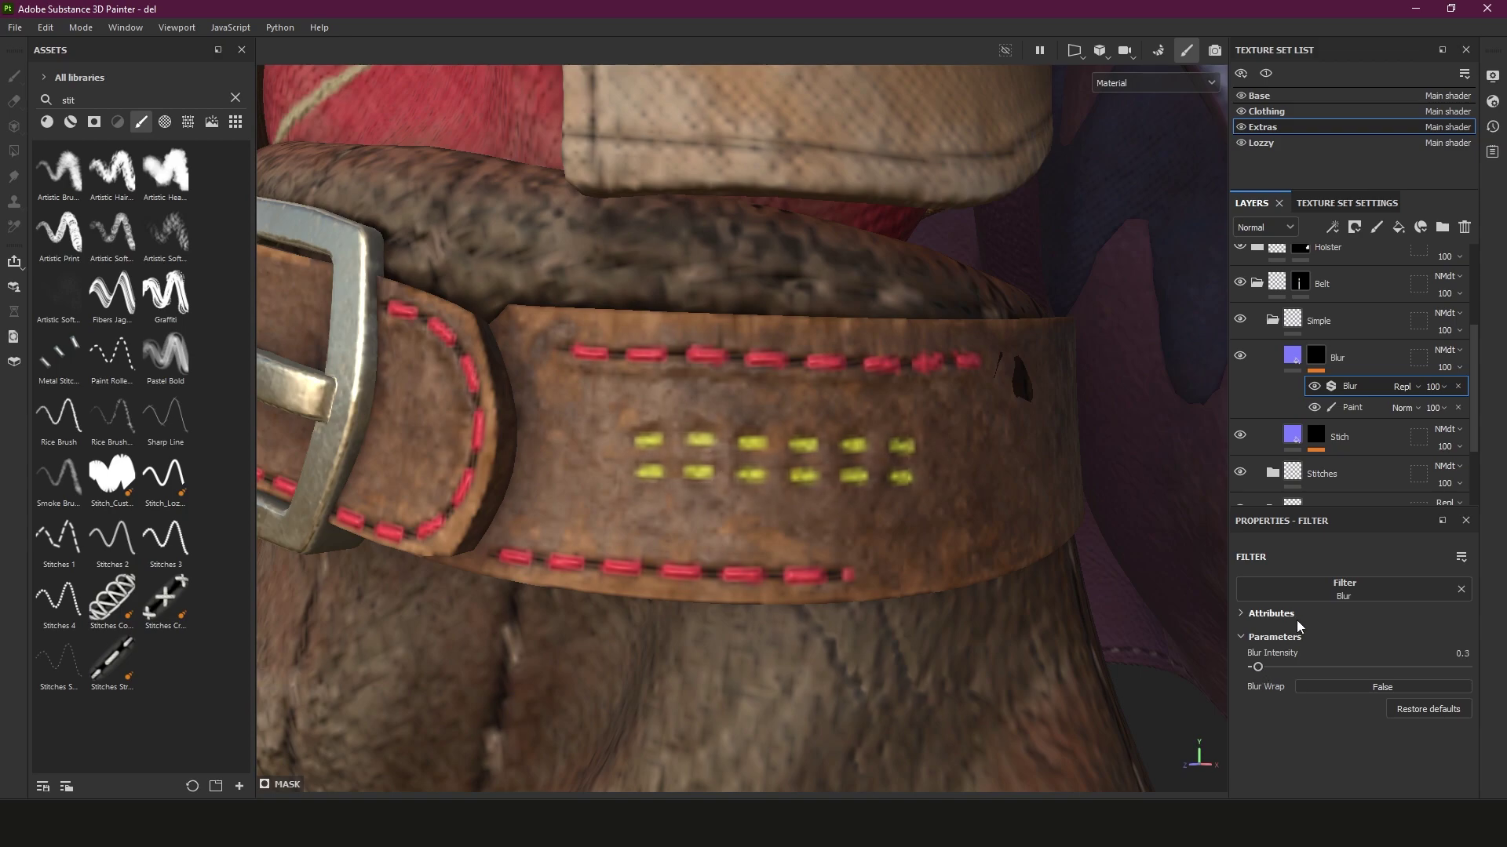
Fine-tune the Blur layer's negative height and set the Stich layer's height to 0.1513
{"action": "left_click", "coordinate": [1292, 357]}
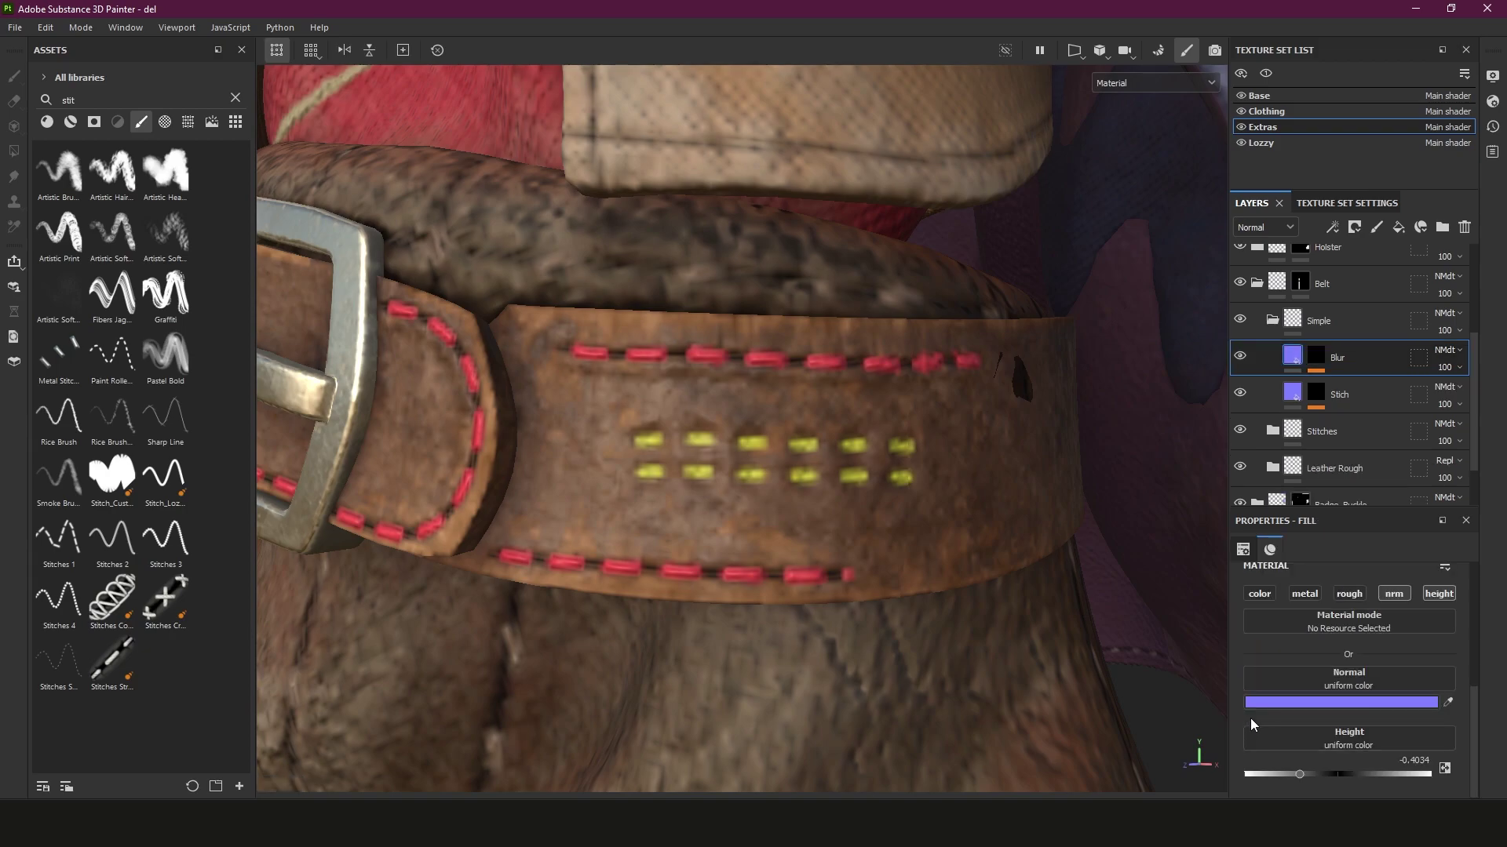
{"action": "mouse_move", "coordinate": [1312, 774]}
{"action": "left_mouse_down"}
{"action": "mouse_move", "coordinate": [1394, 774]}
{"action": "mouse_move", "coordinate": [1302, 774]}
{"action": "left_mouse_up"}
{"action": "left_click", "coordinate": [1334, 395]}
{"action": "scroll", "coordinate": [1235, 707], "scroll_direction": "down", "scroll_amount": 2}
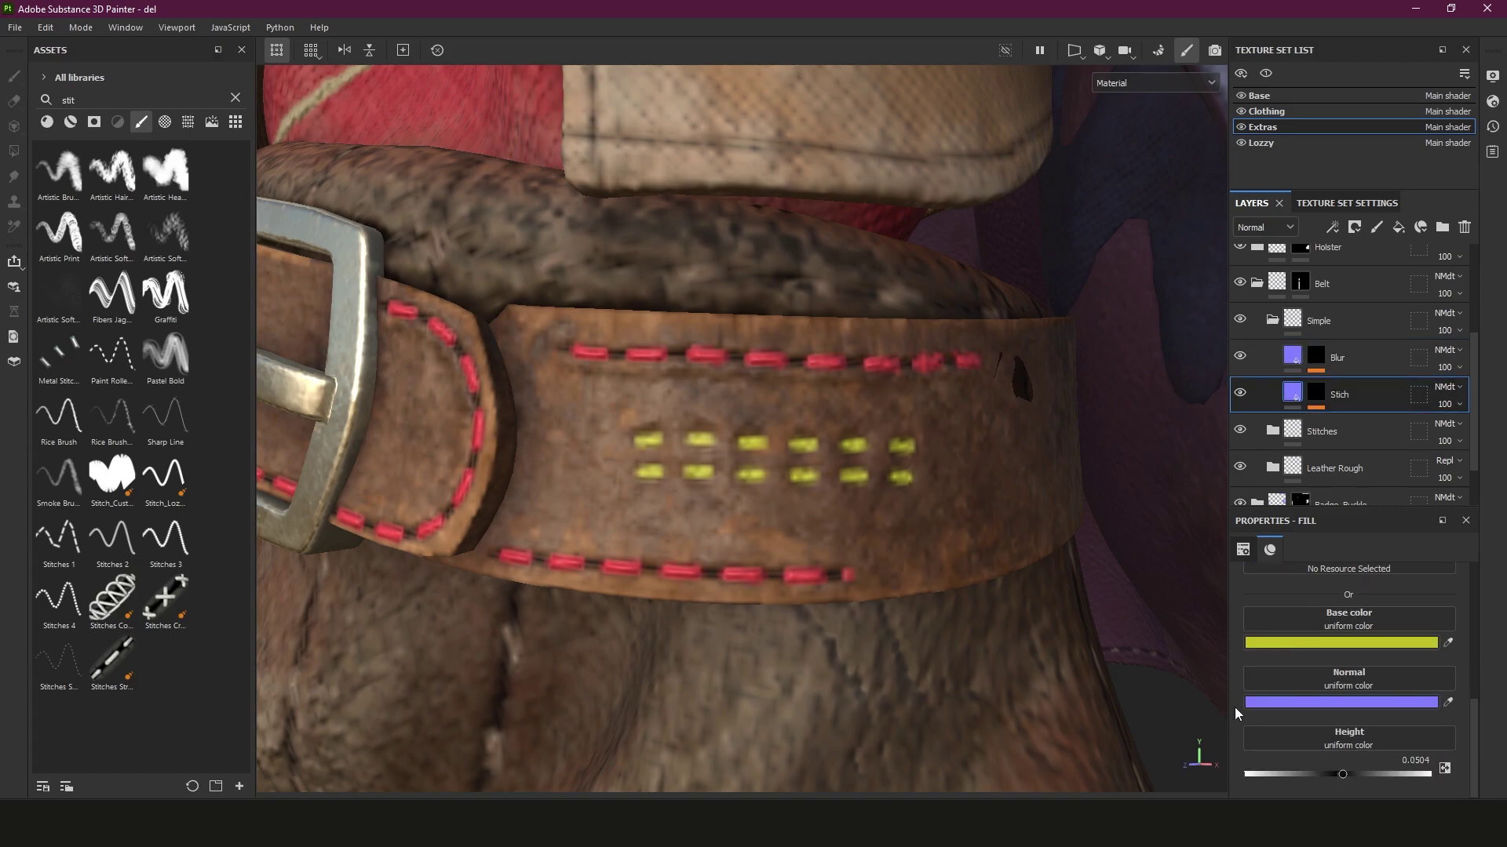
{"action": "left_click_drag", "start_coordinate": [1342, 774], "coordinate": [1352, 772]}
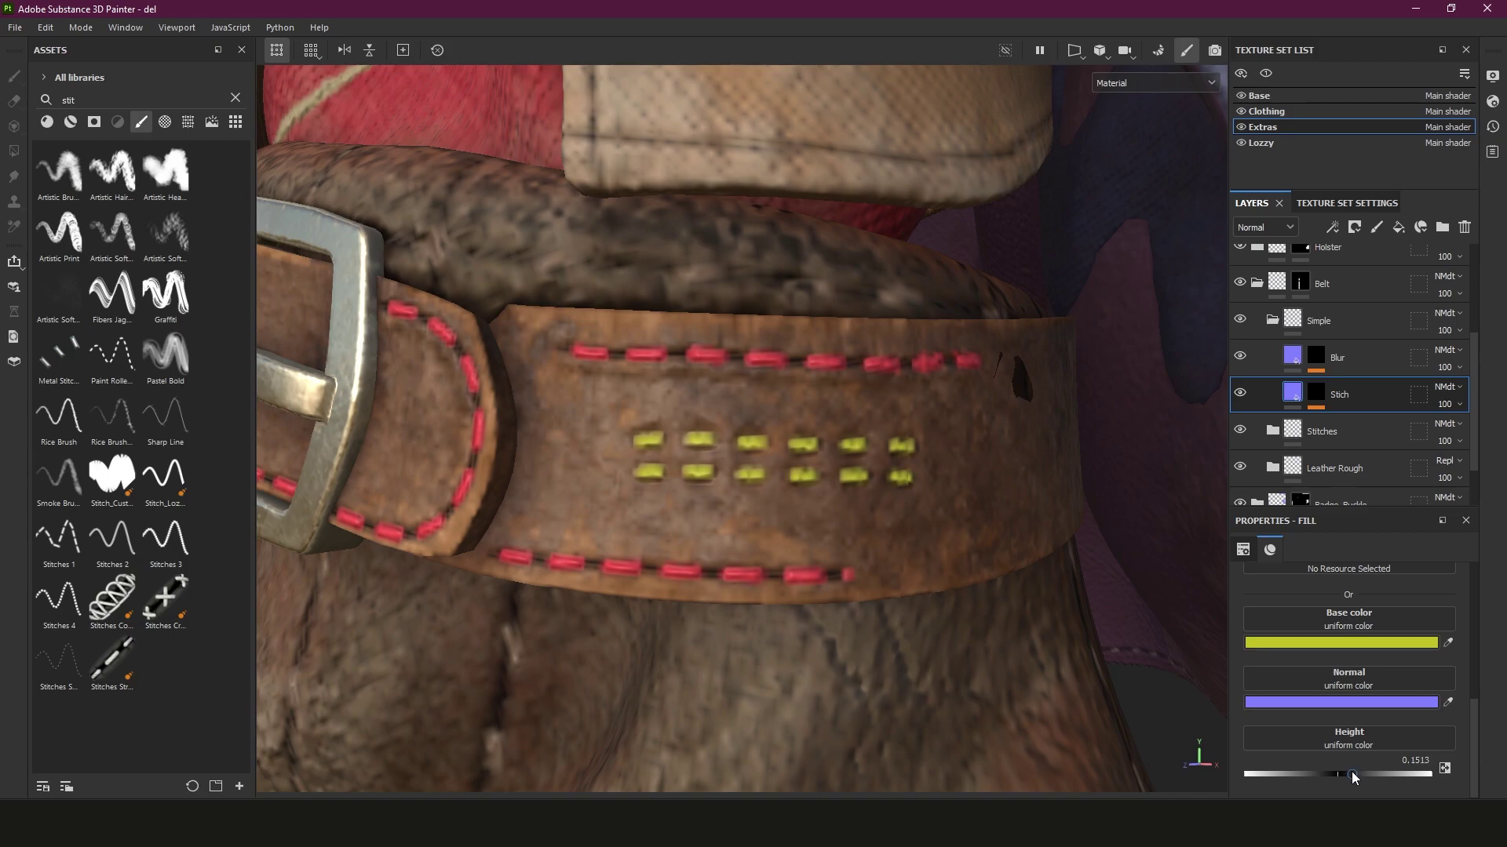
Change the Stich layer's base color to the darker olive 9A9827
{"action": "scroll", "coordinate": [846, 467], "scroll_direction": "down", "scroll_amount": 5}
{"action": "left_click_drag", "start_coordinate": [921, 495], "coordinate": [864, 518], "text": "alt"}
{"action": "scroll", "coordinate": [903, 494], "scroll_direction": "up", "scroll_amount": 3}
{"action": "scroll", "coordinate": [864, 518], "scroll_direction": "up", "scroll_amount": 1}
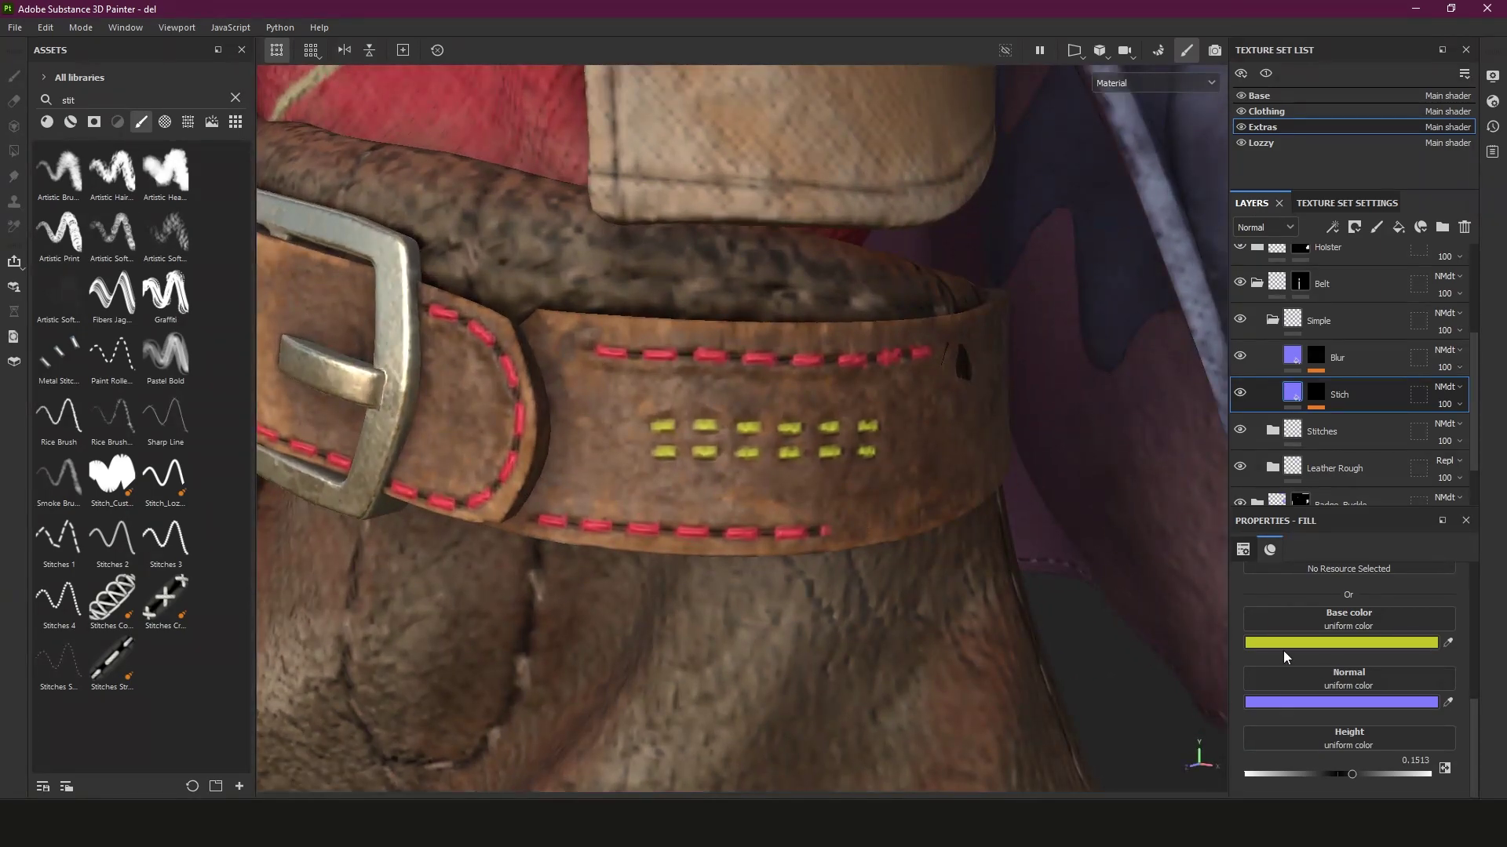
{"action": "left_click", "coordinate": [1286, 643]}
{"action": "left_click", "coordinate": [1250, 510]}
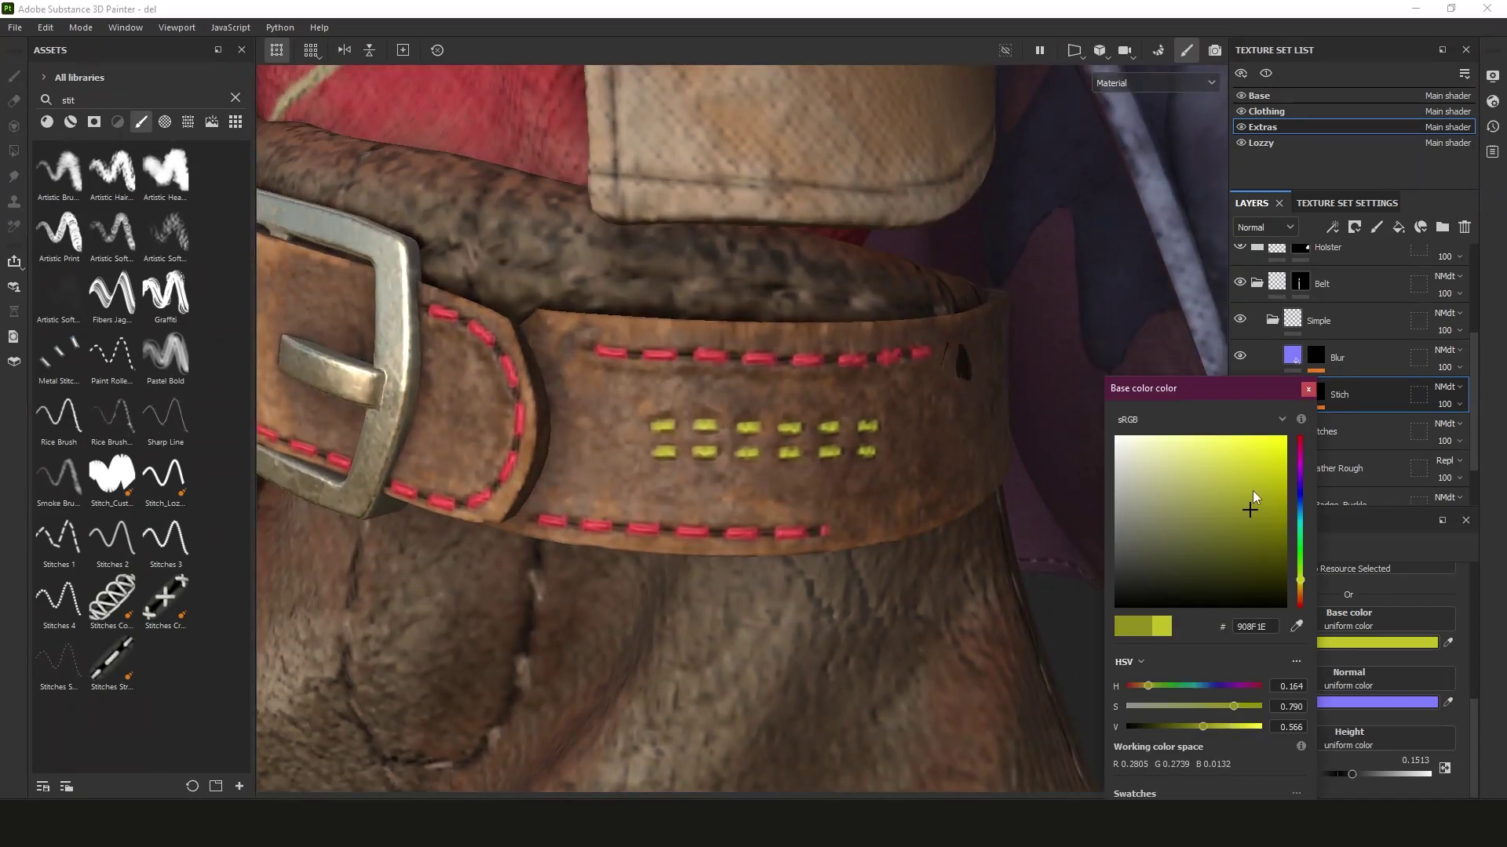
{"action": "left_click_drag", "start_coordinate": [1252, 492], "coordinate": [1244, 503]}
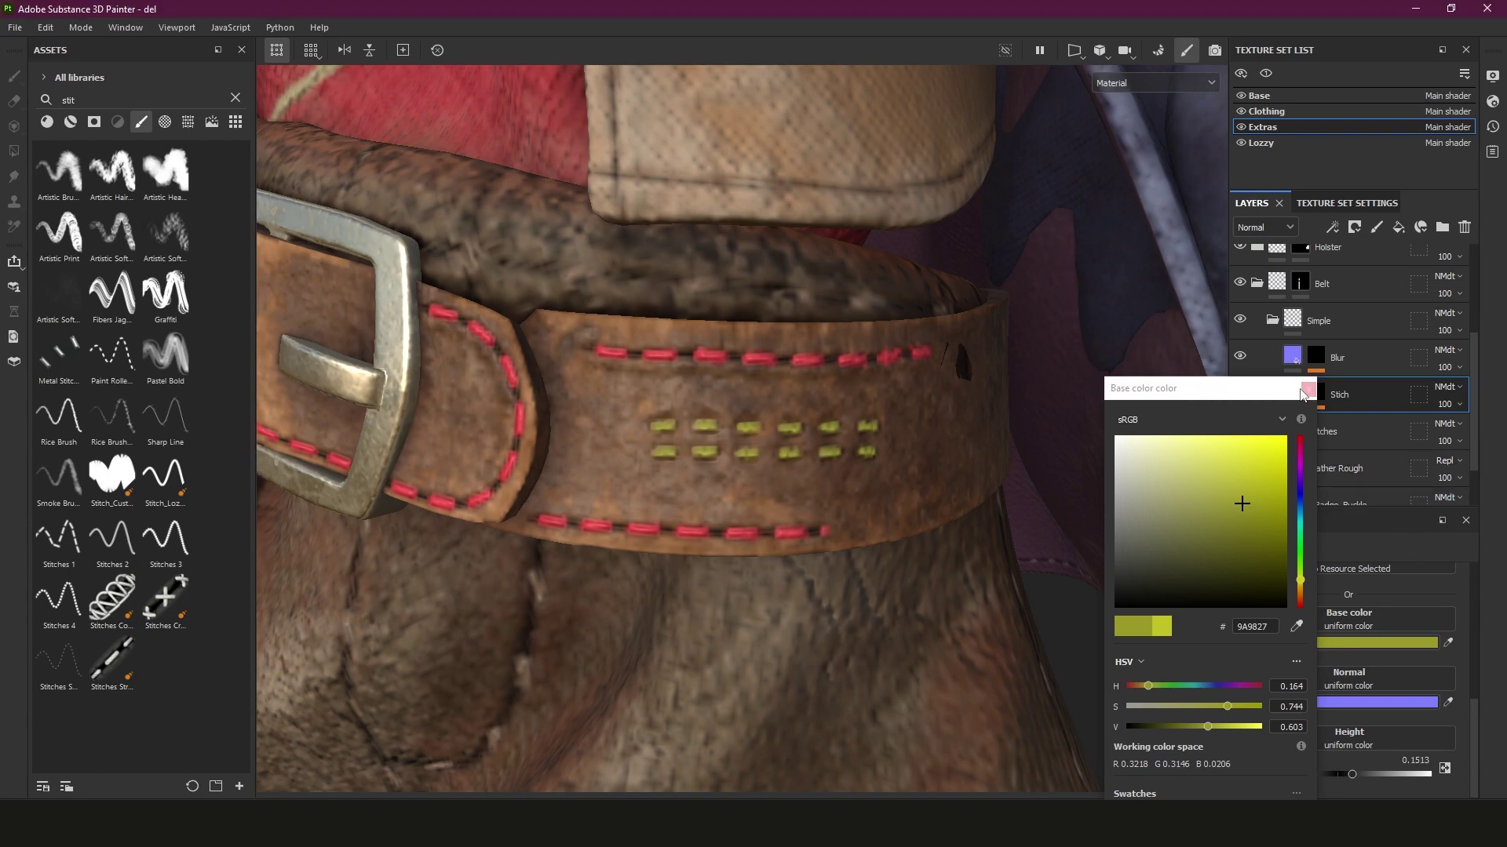
{"action": "left_click", "coordinate": [1305, 390]}
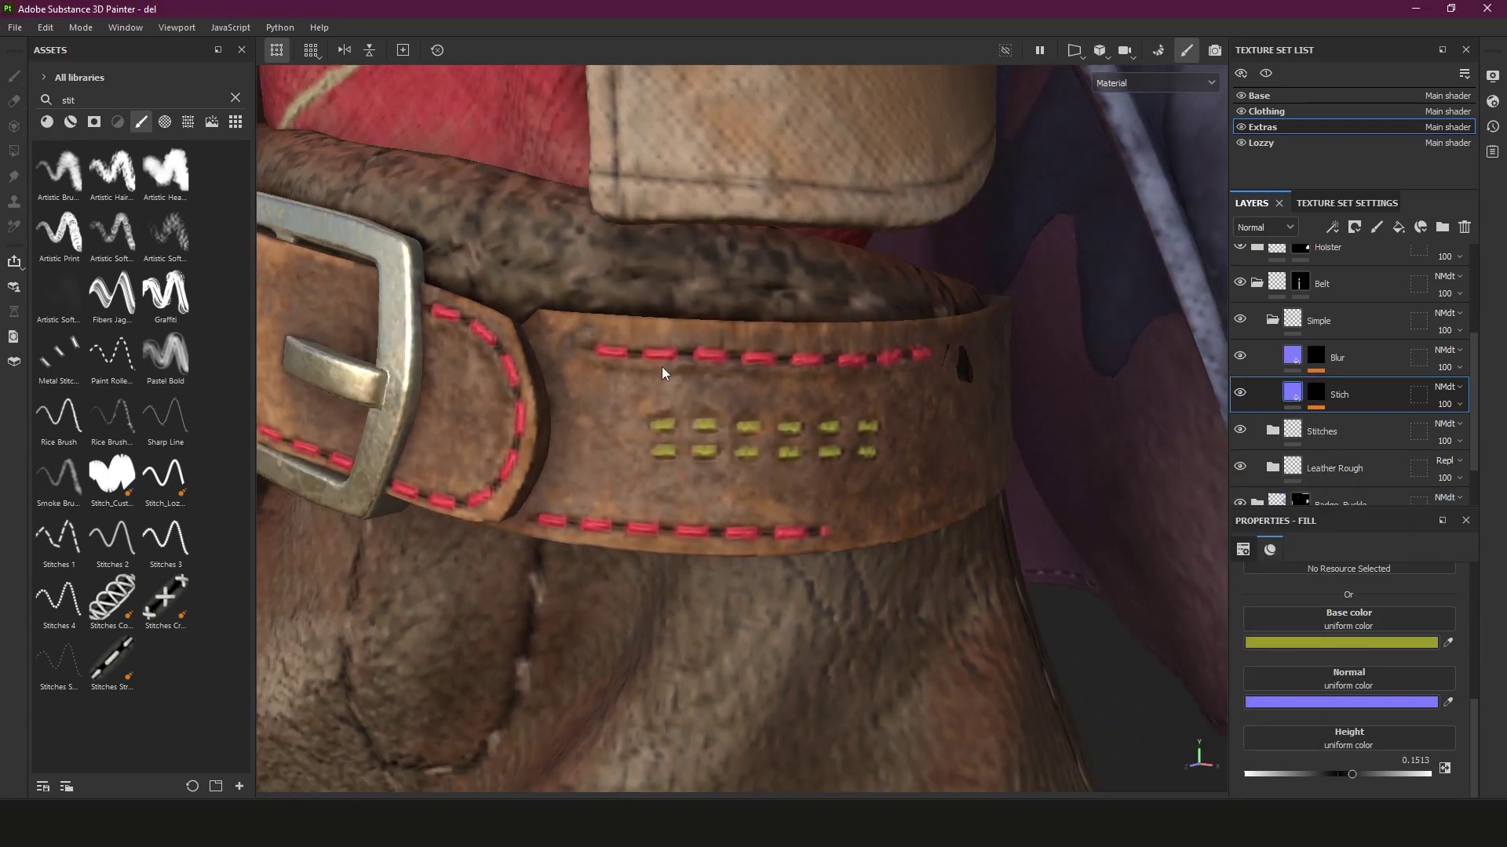
Examine the belt stitching from several angles, both close up and from farther away with the character's clothing in view
{"action": "left_click_drag", "start_coordinate": [753, 364], "coordinate": [838, 406], "text": "alt"}
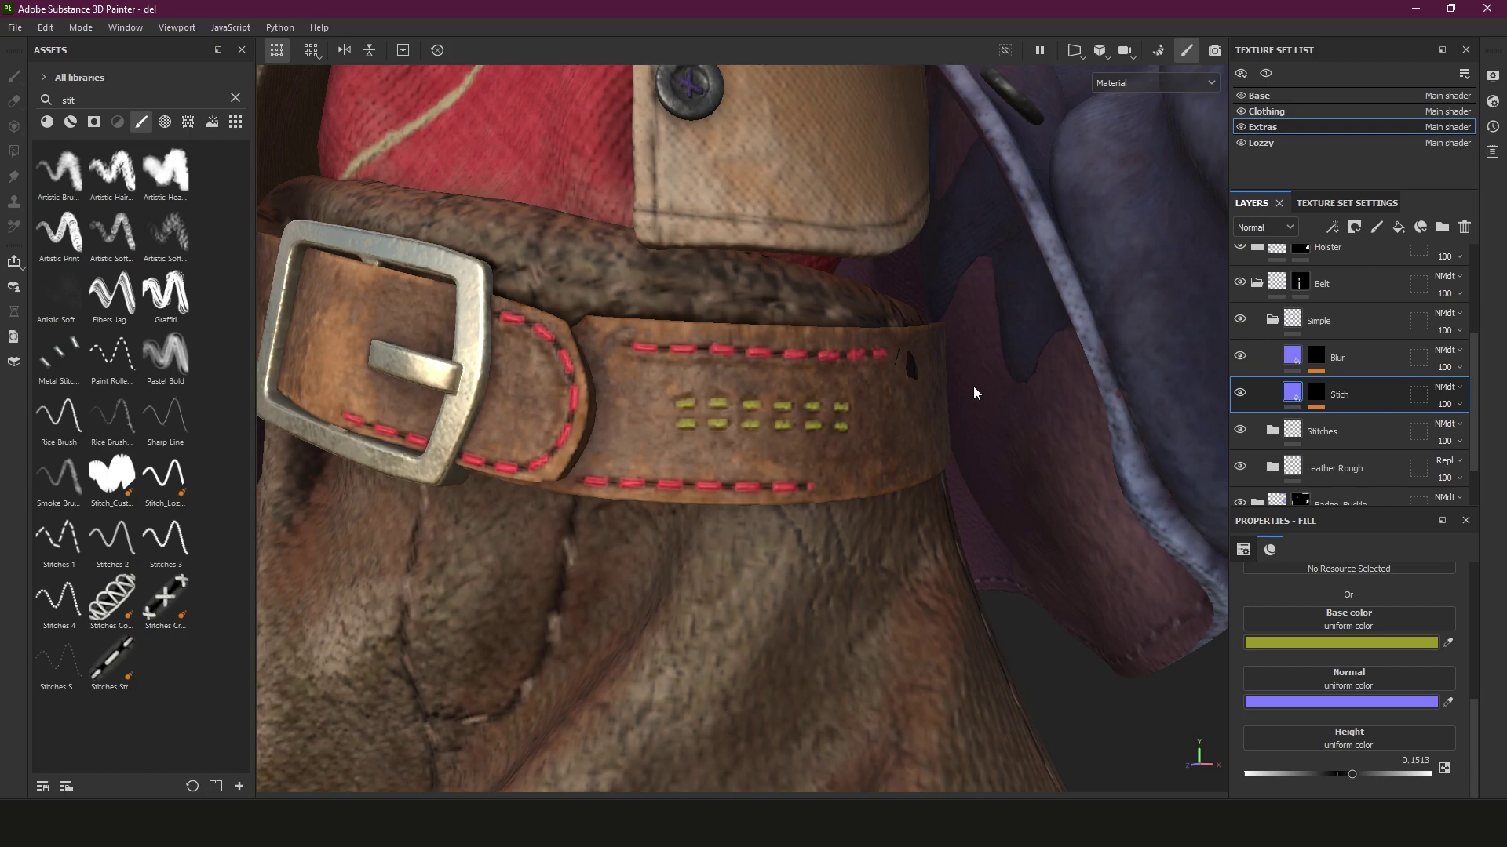
{"action": "left_click_drag", "start_coordinate": [973, 386], "coordinate": [821, 290], "text": "alt"}
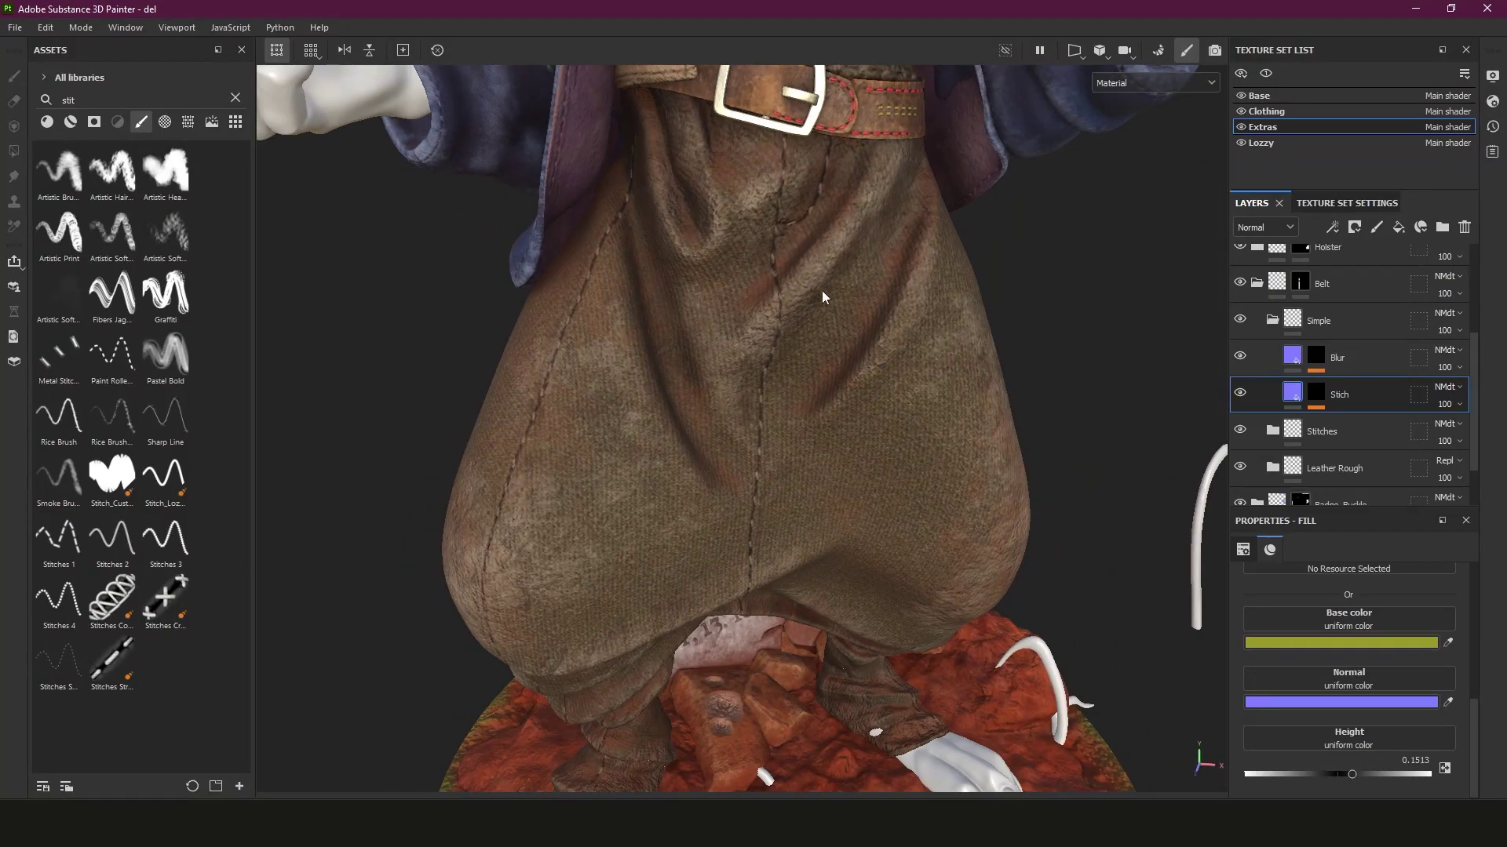
{"action": "scroll", "coordinate": [820, 297], "scroll_direction": "down", "scroll_amount": 2}
{"action": "scroll", "coordinate": [819, 301], "scroll_direction": "up", "scroll_amount": 1}
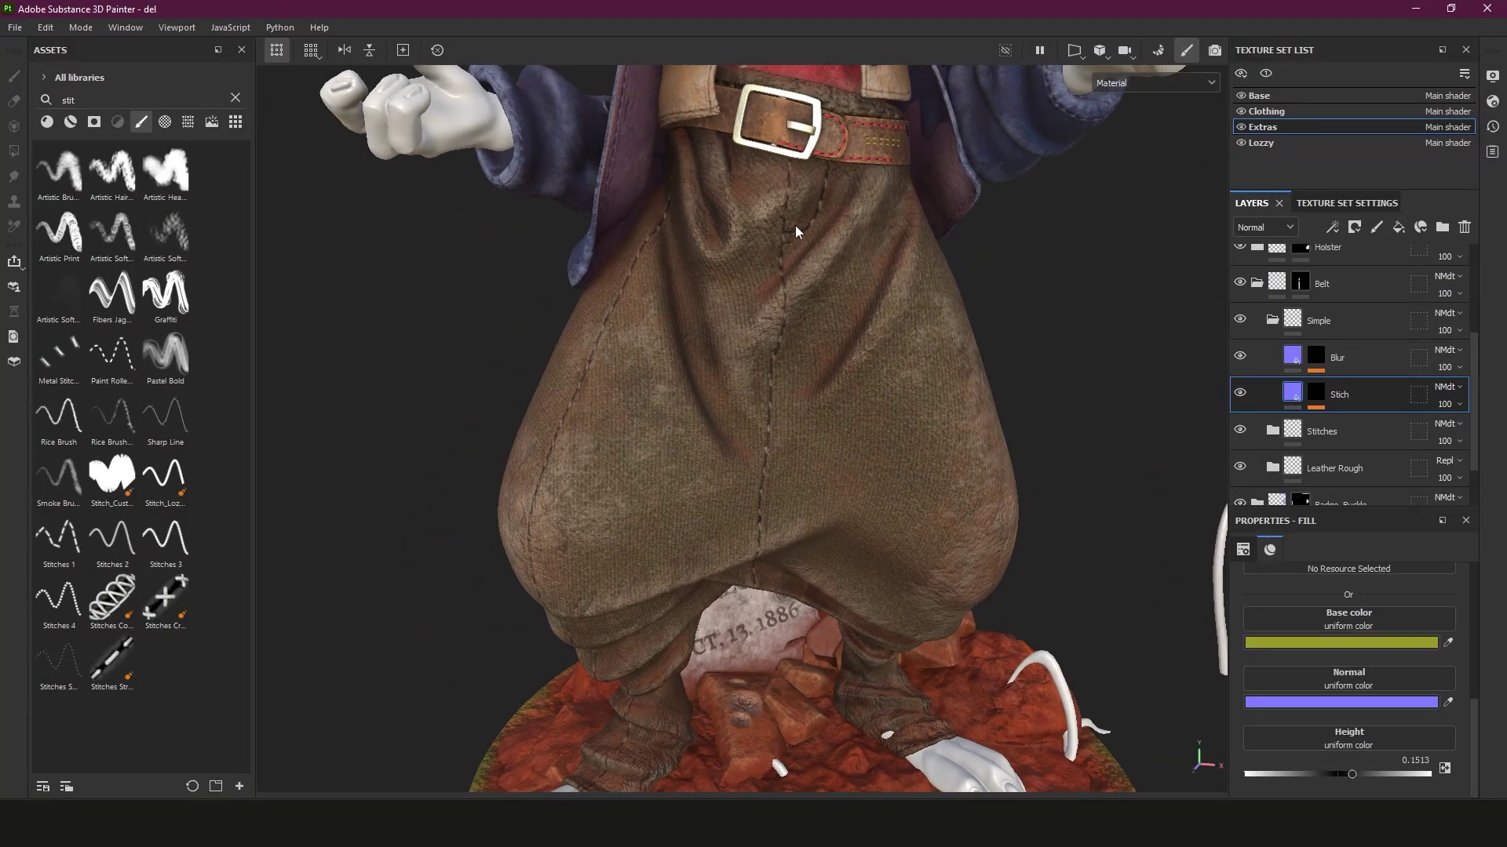
{"action": "middle_click_drag", "start_coordinate": [855, 543], "coordinate": [821, 424], "text": "alt"}
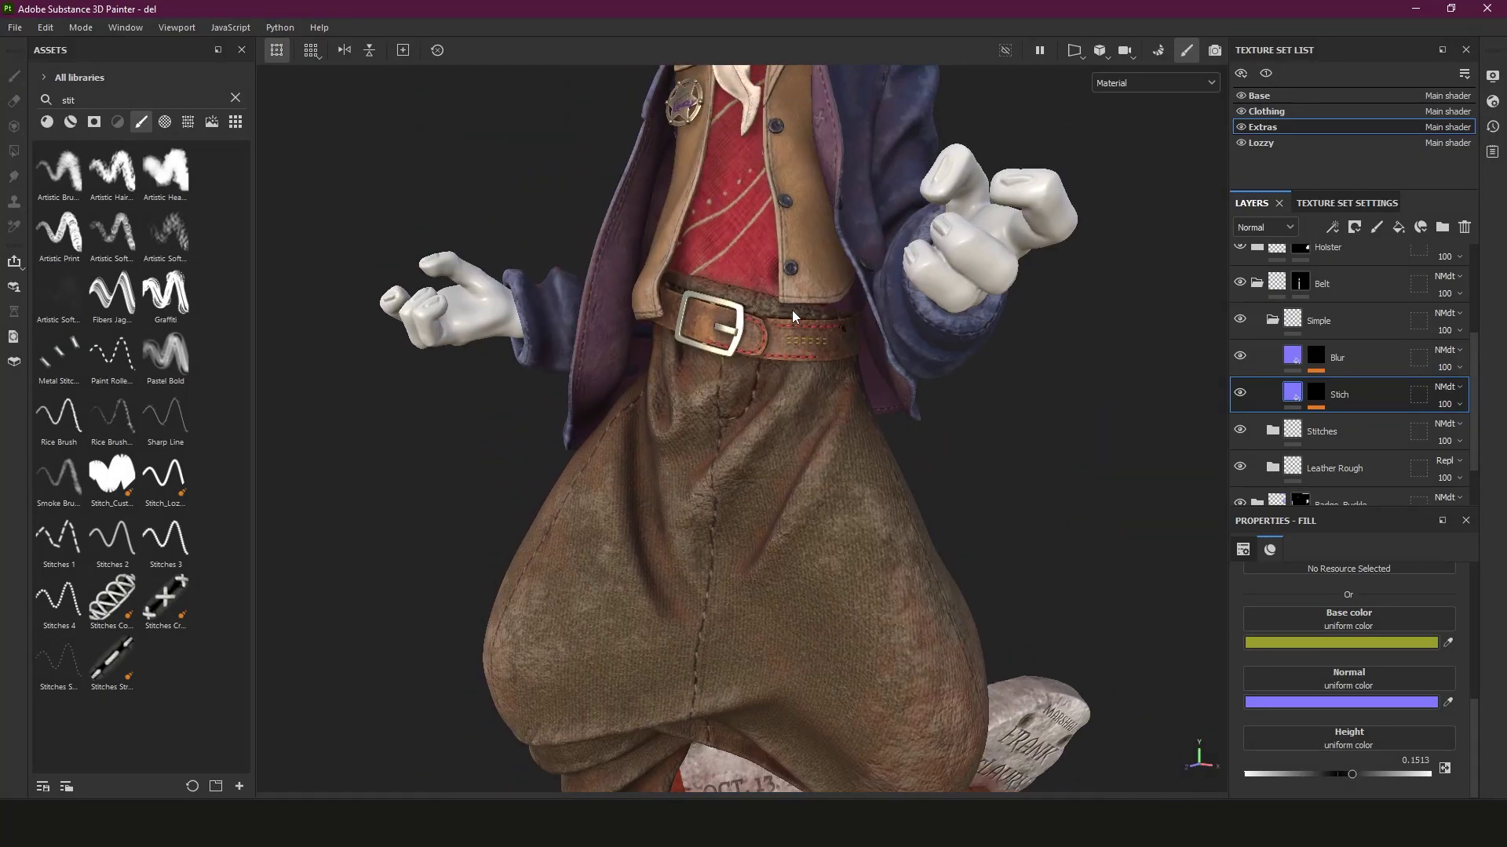
{"action": "scroll", "coordinate": [821, 423], "scroll_direction": "up", "scroll_amount": 5}
{"action": "left_click_drag", "start_coordinate": [790, 399], "coordinate": [798, 341], "text": "alt"}
{"action": "scroll", "coordinate": [799, 343], "scroll_direction": "down", "scroll_amount": 3}
{"action": "middle_click_drag", "start_coordinate": [799, 343], "coordinate": [816, 402], "text": "alt"}
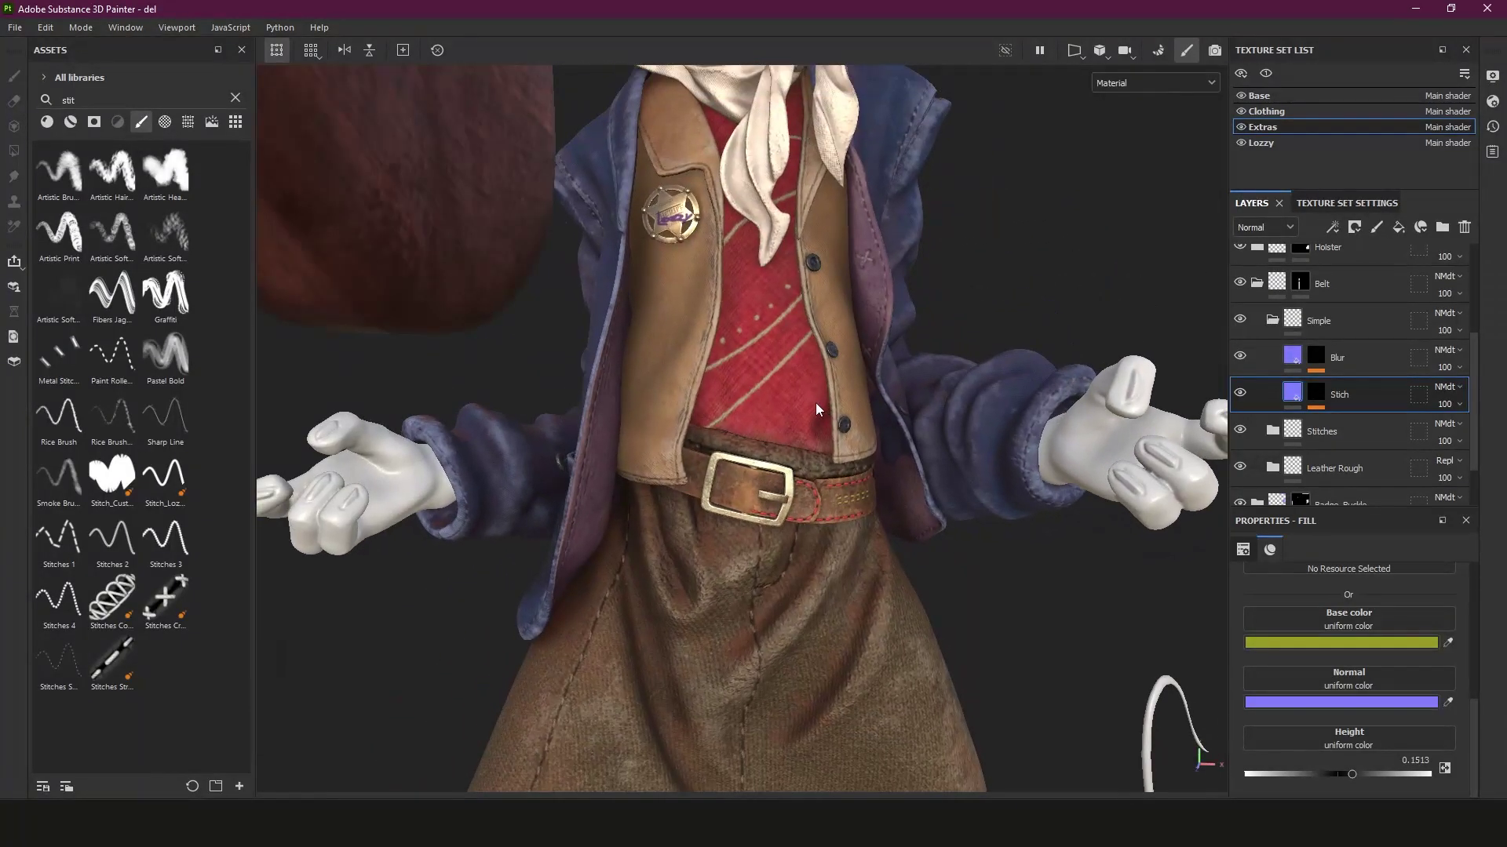
{"action": "scroll", "coordinate": [858, 524], "scroll_direction": "up", "scroll_amount": 5}
{"action": "left_click_drag", "start_coordinate": [858, 525], "coordinate": [767, 505], "text": "alt"}
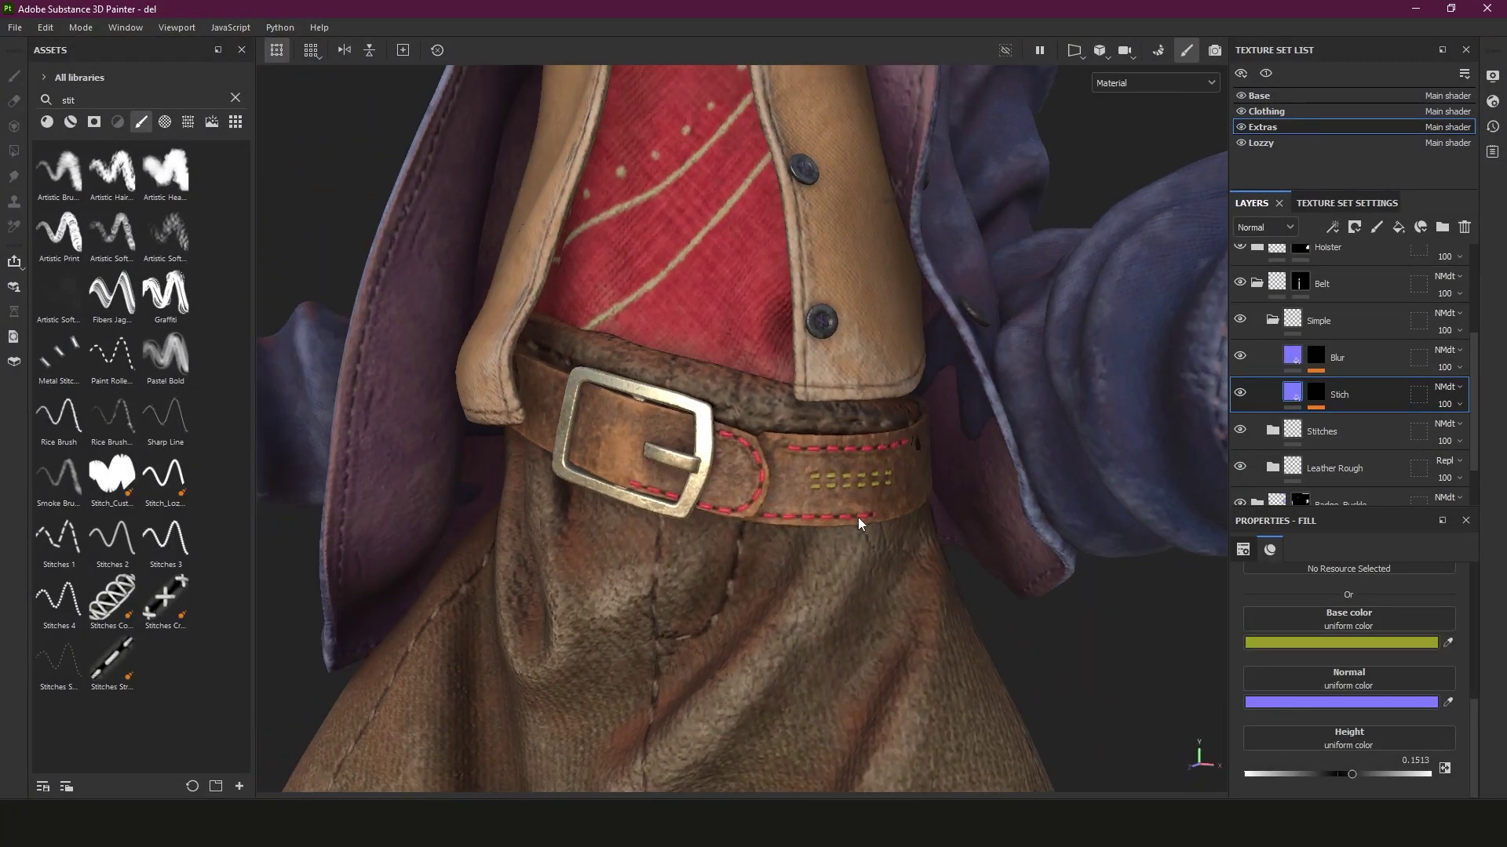
{"action": "scroll", "coordinate": [858, 517], "scroll_direction": "down", "scroll_amount": 3}
{"action": "scroll", "coordinate": [833, 514], "scroll_direction": "up", "scroll_amount": 5}
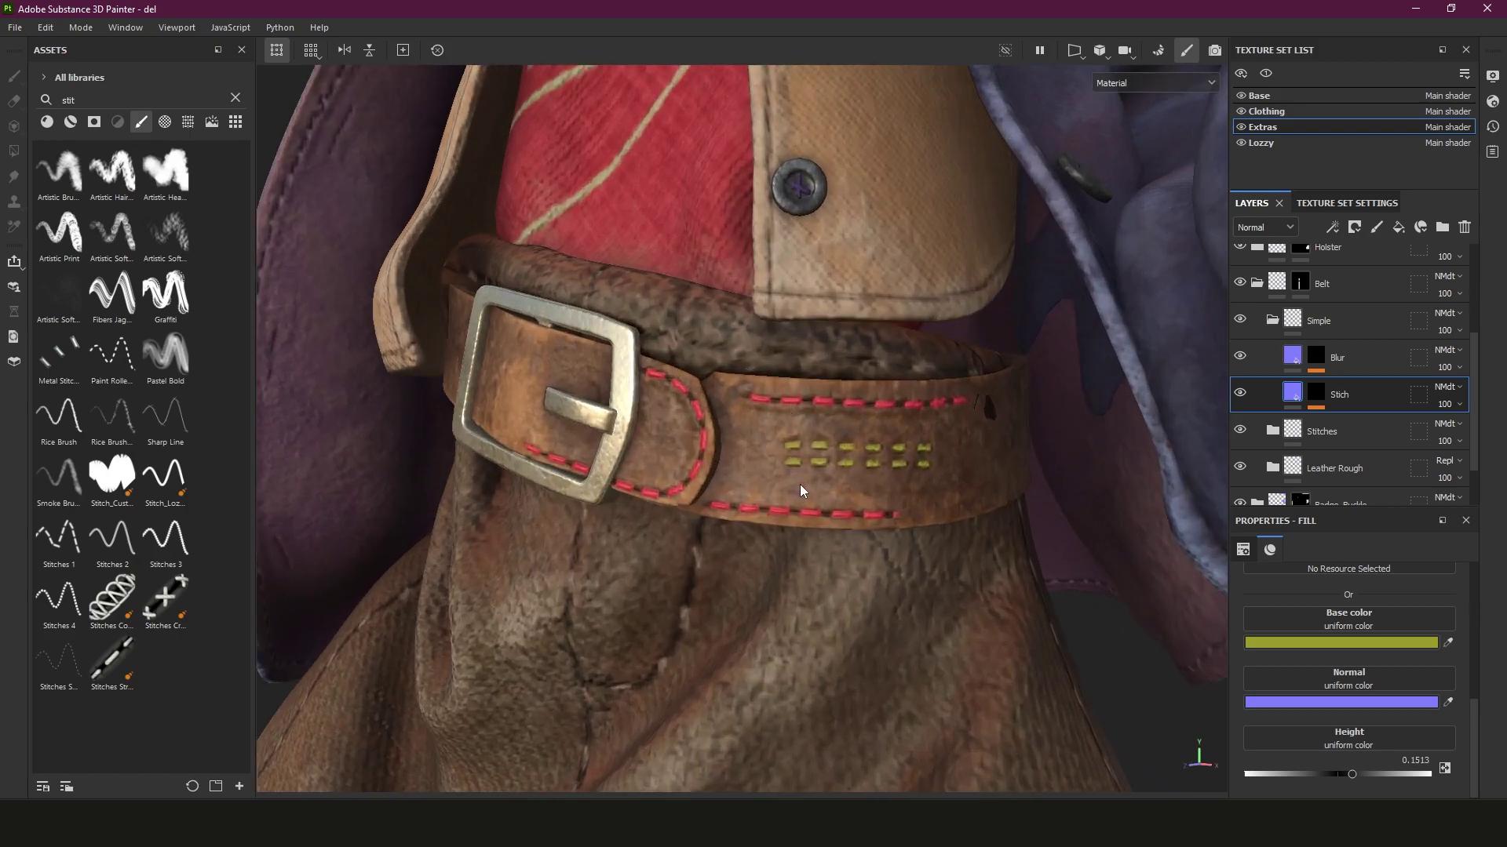
{"action": "scroll", "coordinate": [800, 485], "scroll_direction": "down", "scroll_amount": 2}
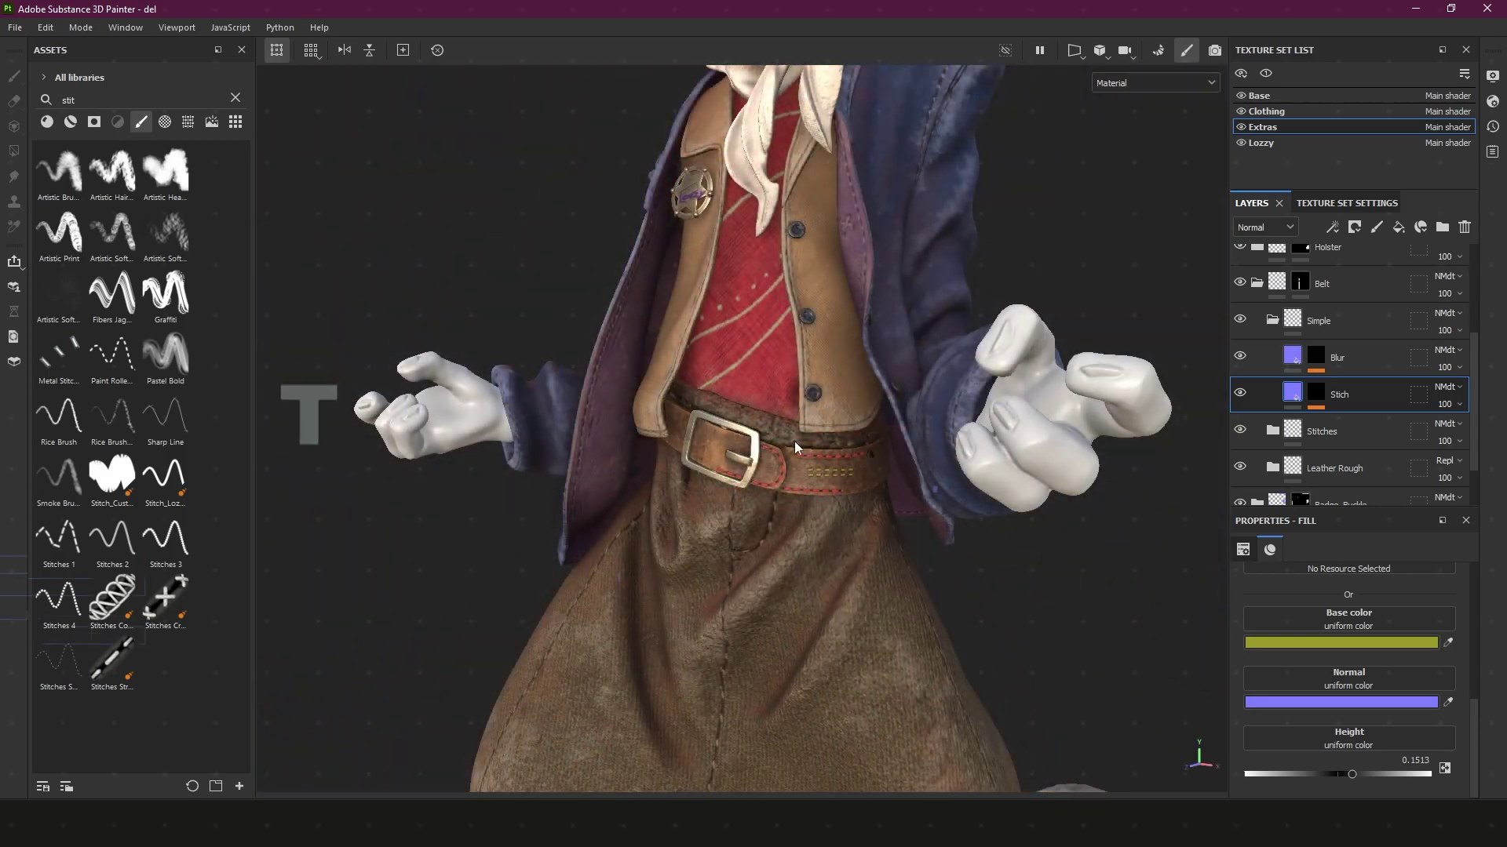